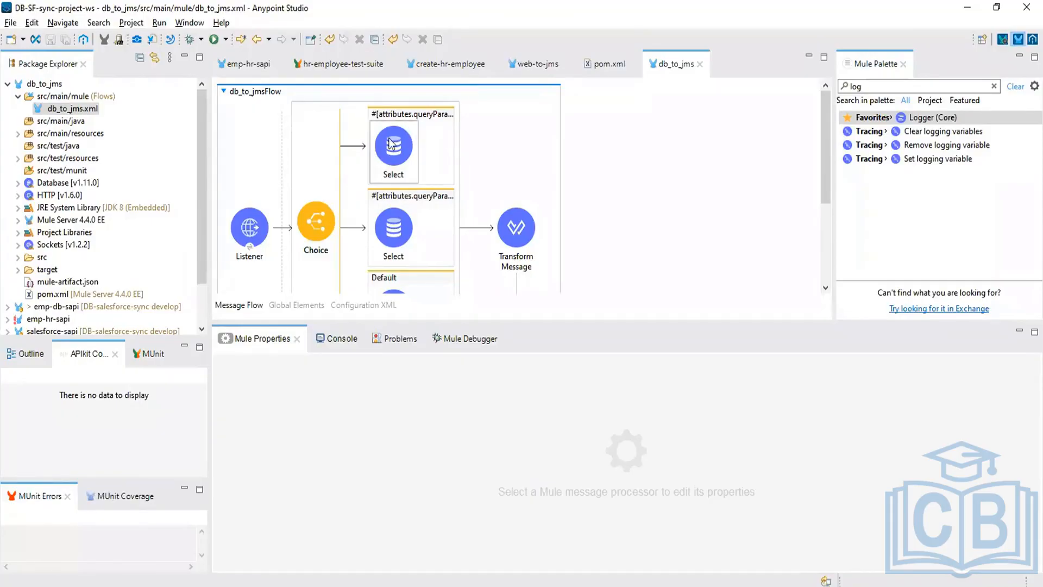
Review the two Choice route conditions in db_to_jmsFlow alongside the query parameter of the request URL in Postman
{"action": "left_click", "coordinate": [435, 116]}
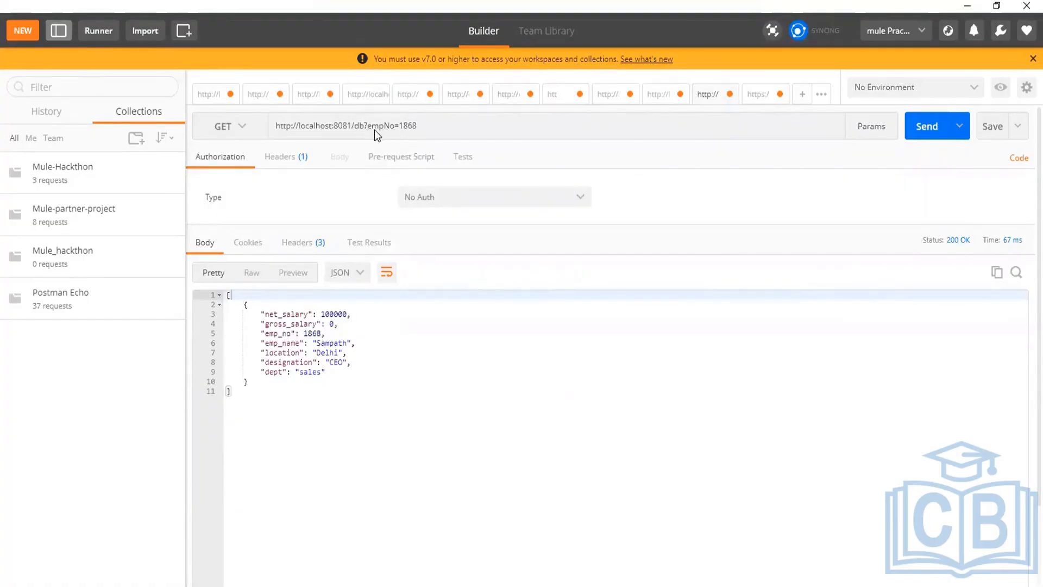
{"action": "left_click", "coordinate": [373, 128]}
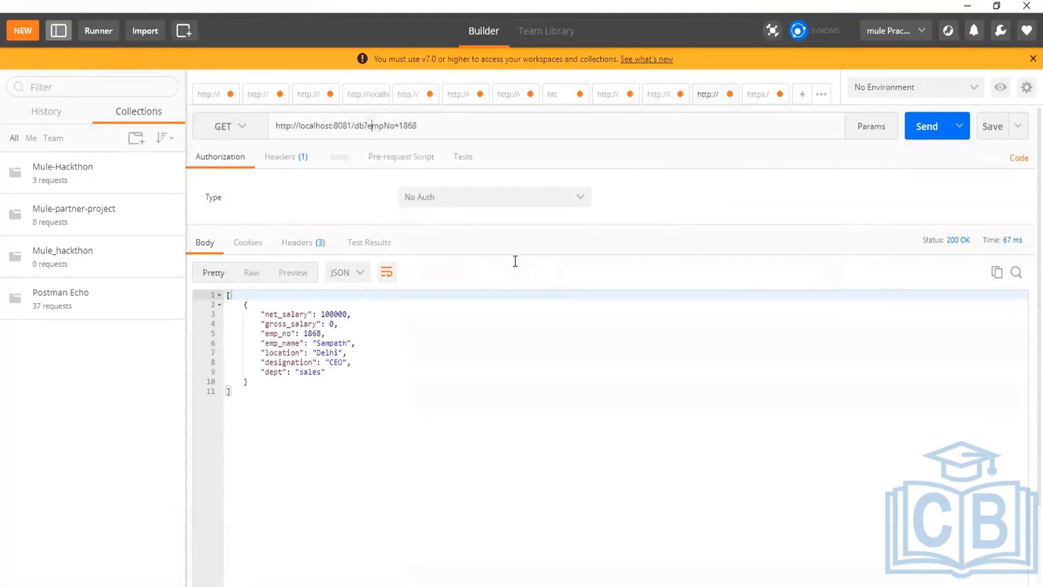
{"action": "left_click", "coordinate": [621, 585]}
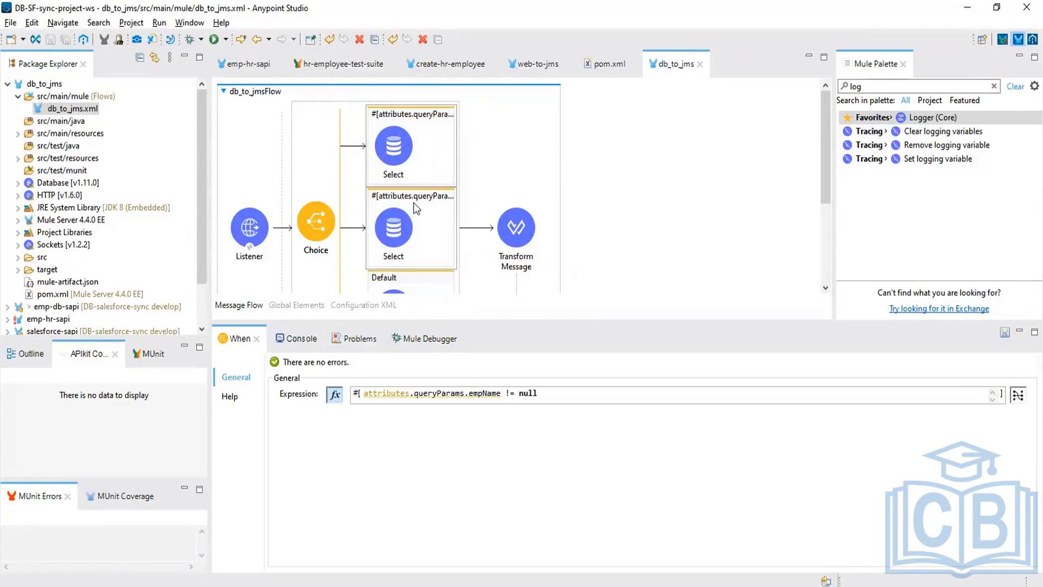
{"action": "left_click", "coordinate": [437, 206]}
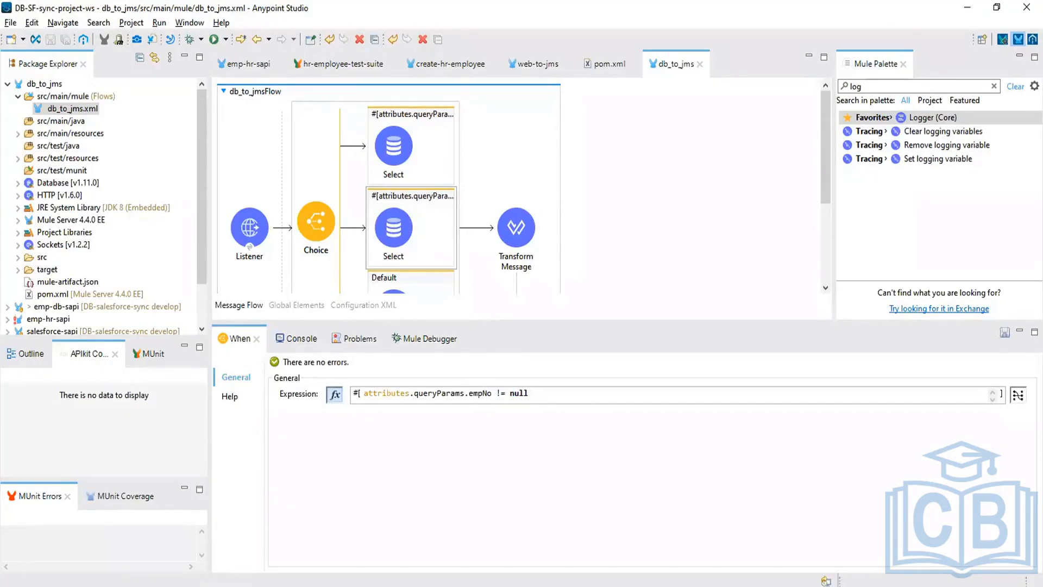
{"action": "key", "text": "alt+Tab"}
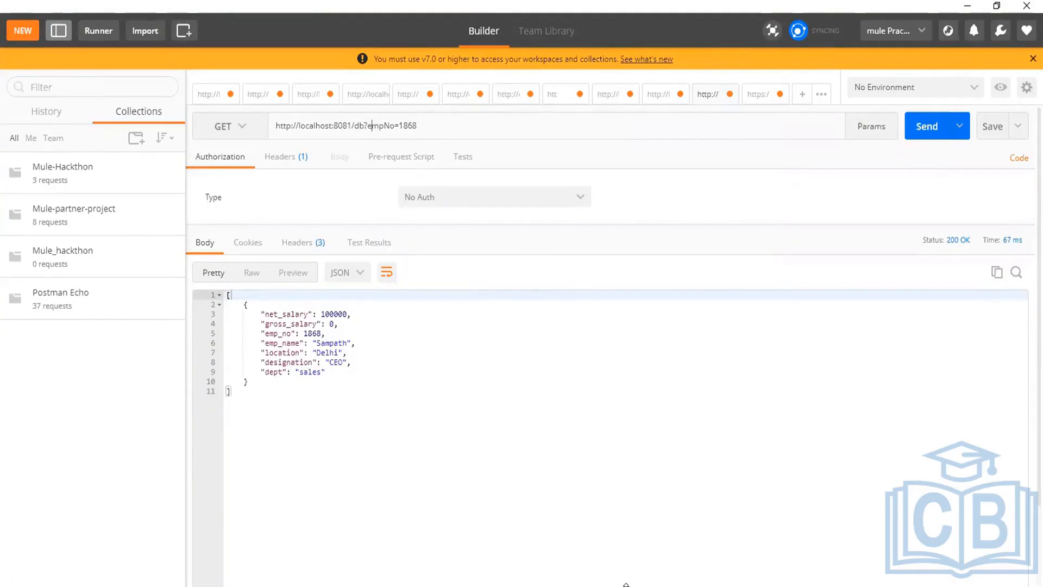
{"action": "key", "text": "alt+Tab"}
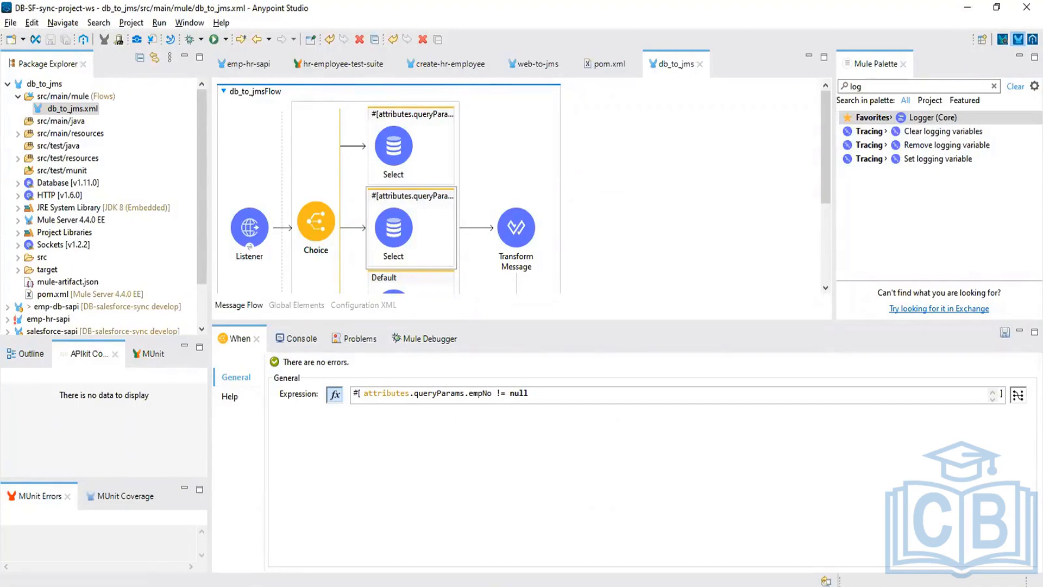
{"action": "key", "text": "alt+Tab"}
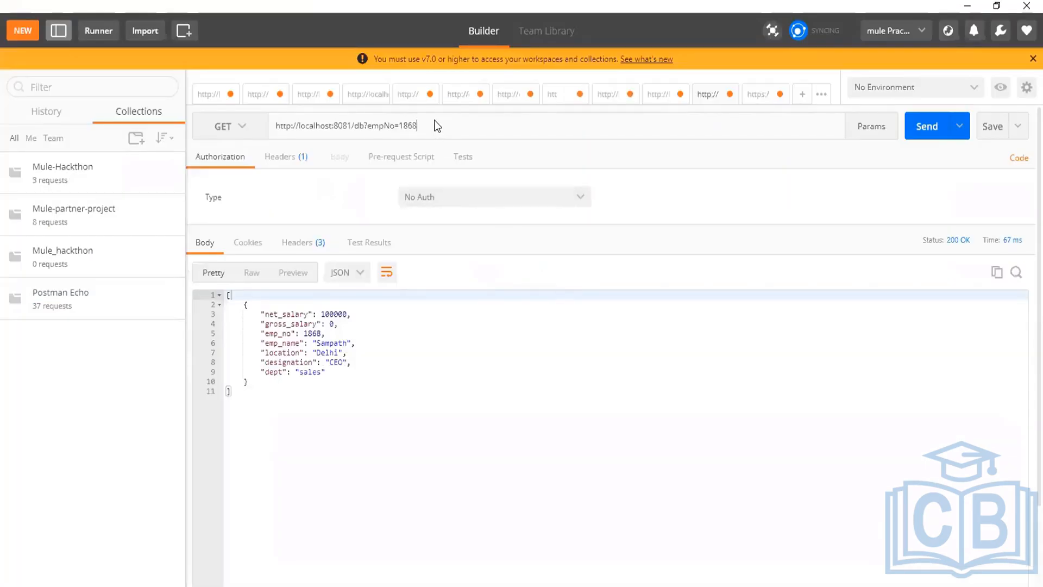
{"action": "key", "text": "BackSpace"}
{"action": "key", "text": "BackSpace"}
{"action": "key", "text": "BackSpace"}
{"action": "key", "text": "BackSpace"}
{"action": "key", "text": "BackSpace"}
{"action": "key", "text": "BackSpace"}
{"action": "key", "text": "BackSpace"}
{"action": "key", "text": "BackSpace"}
{"action": "key", "text": "BackSpace"}
{"action": "key", "text": "BackSpace"}
{"action": "key", "text": "BackSpace"}
{"action": "key", "text": "BackSpace"}
{"action": "type", "text": "b"}
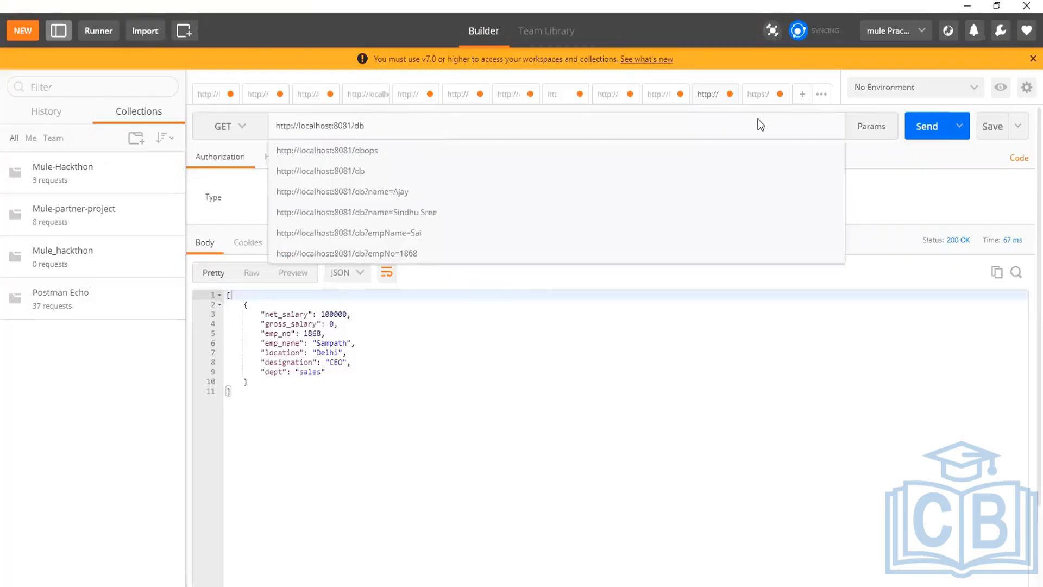
{"action": "left_click", "coordinate": [933, 131]}
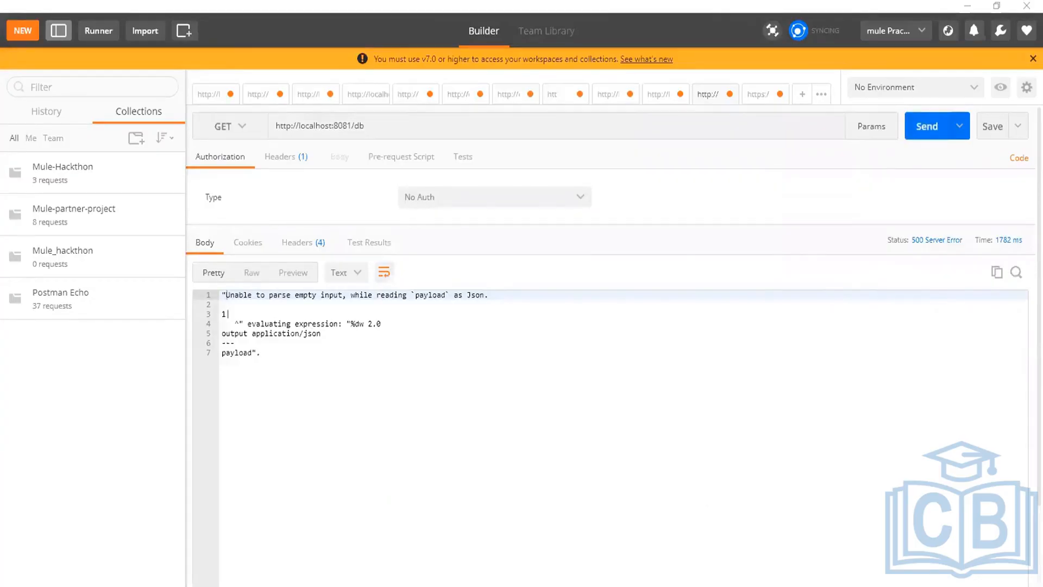
Switch to Anypoint Studio and examine the console log for the message written by the Default route's Logger
{"action": "left_click", "coordinate": [633, 585]}
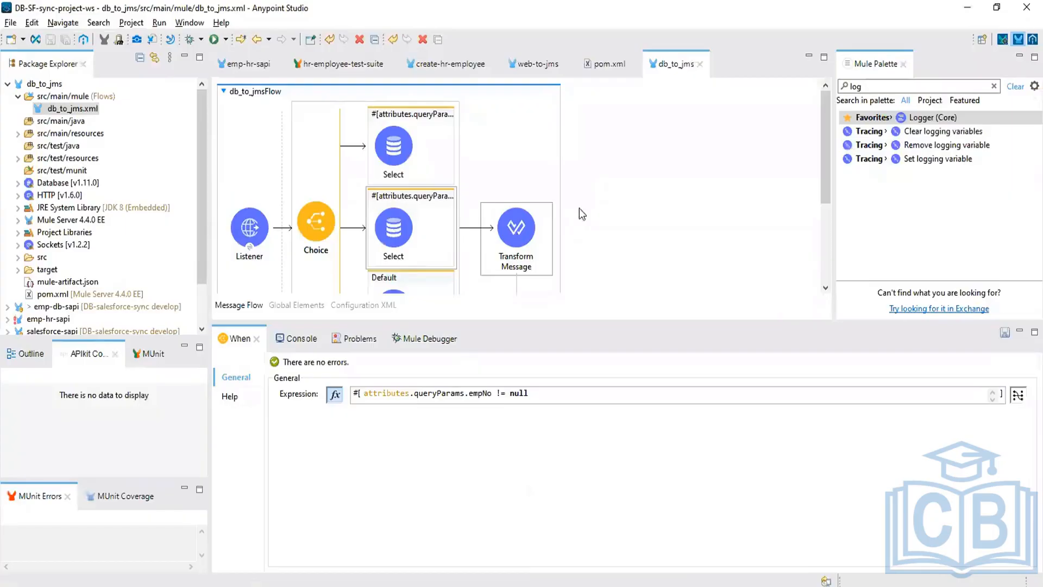
{"action": "scroll", "coordinate": [621, 212], "scroll_direction": "down", "scroll_amount": 3}
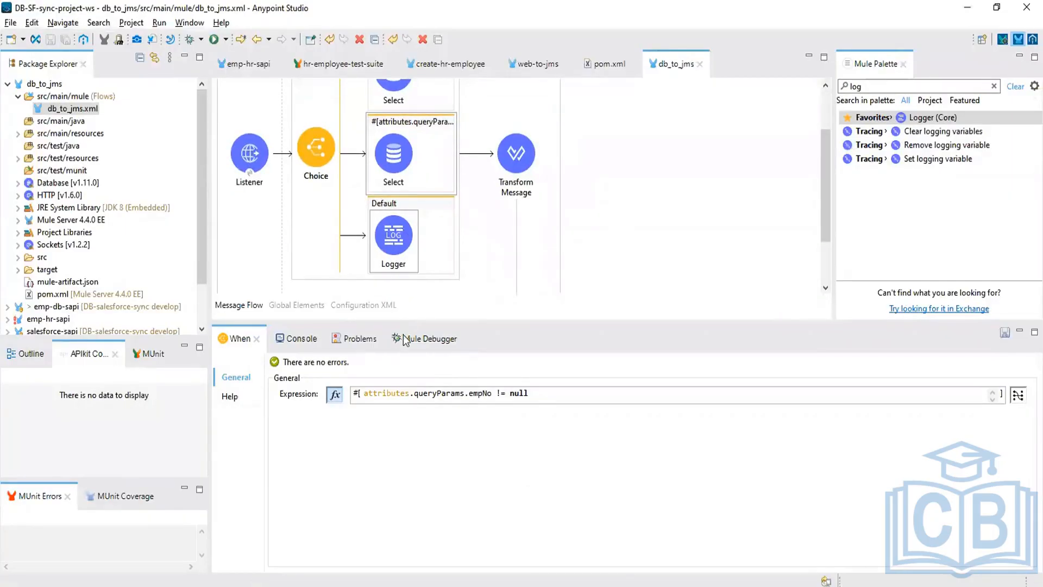
{"action": "left_click", "coordinate": [303, 334]}
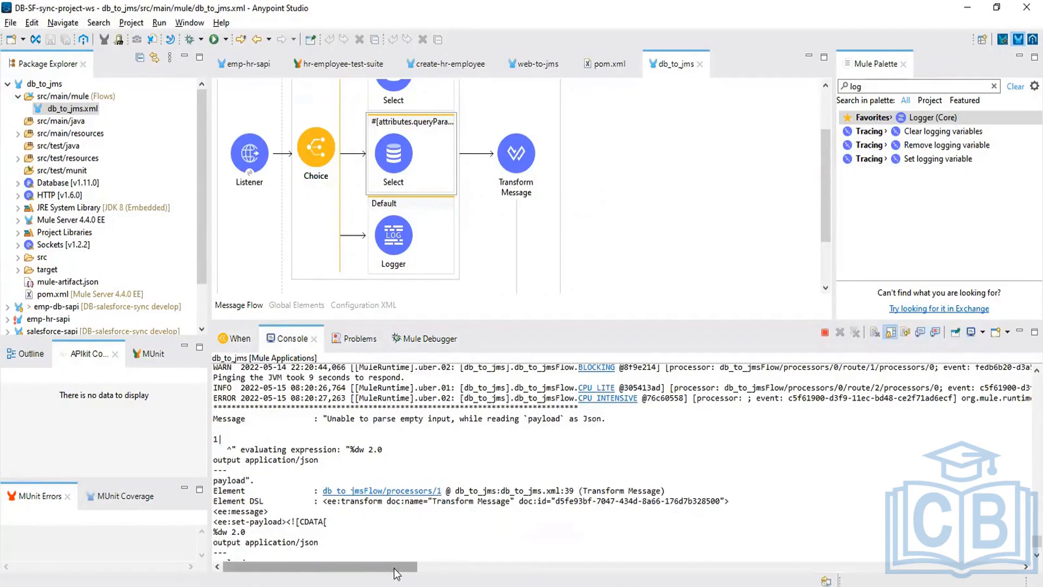
{"action": "left_click_drag", "start_coordinate": [394, 568], "coordinate": [580, 569]}
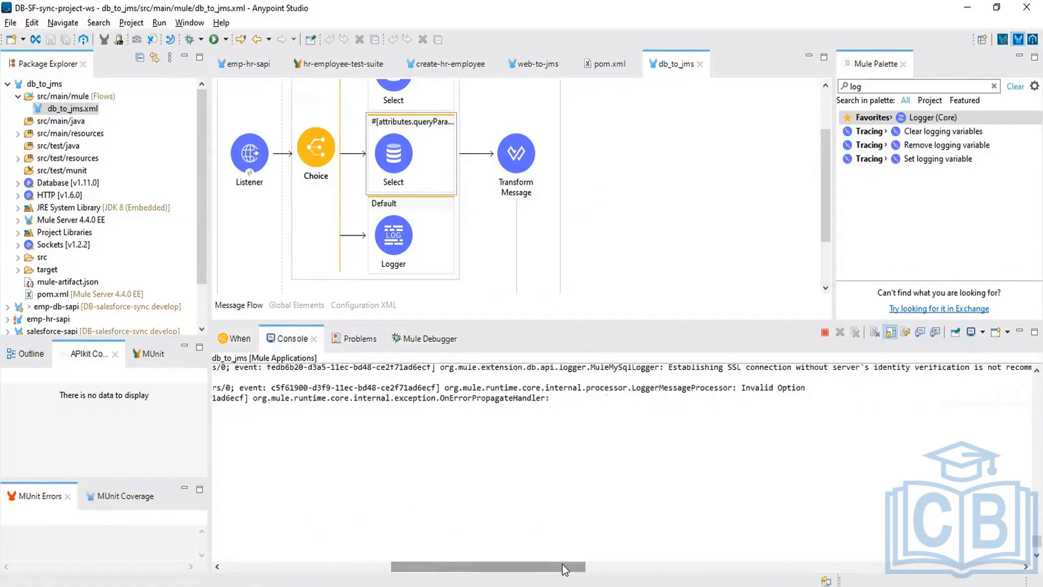
{"action": "double_click", "coordinate": [749, 387]}
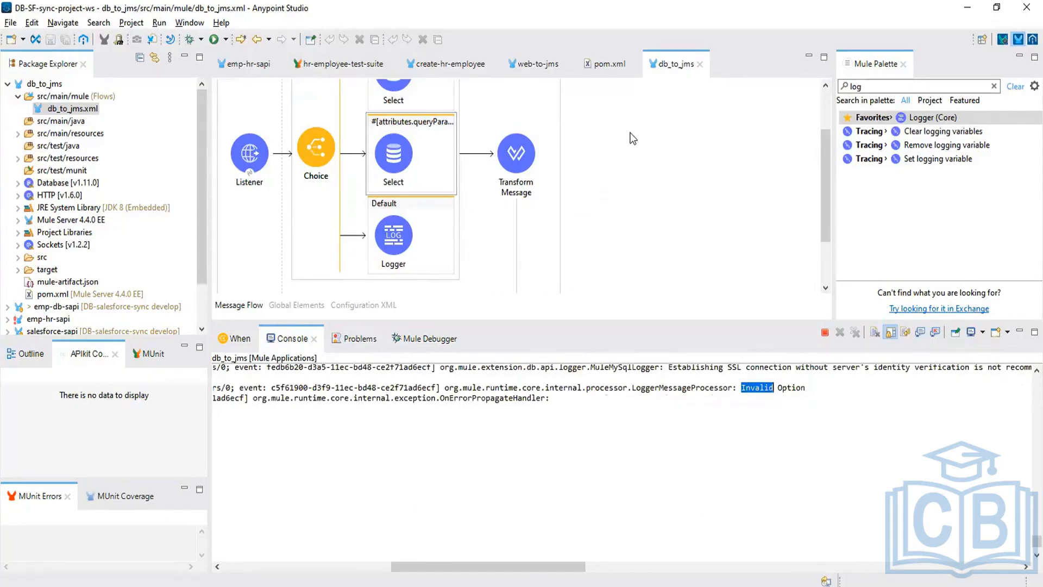
{"action": "scroll", "coordinate": [634, 139], "scroll_direction": "up", "scroll_amount": 1}
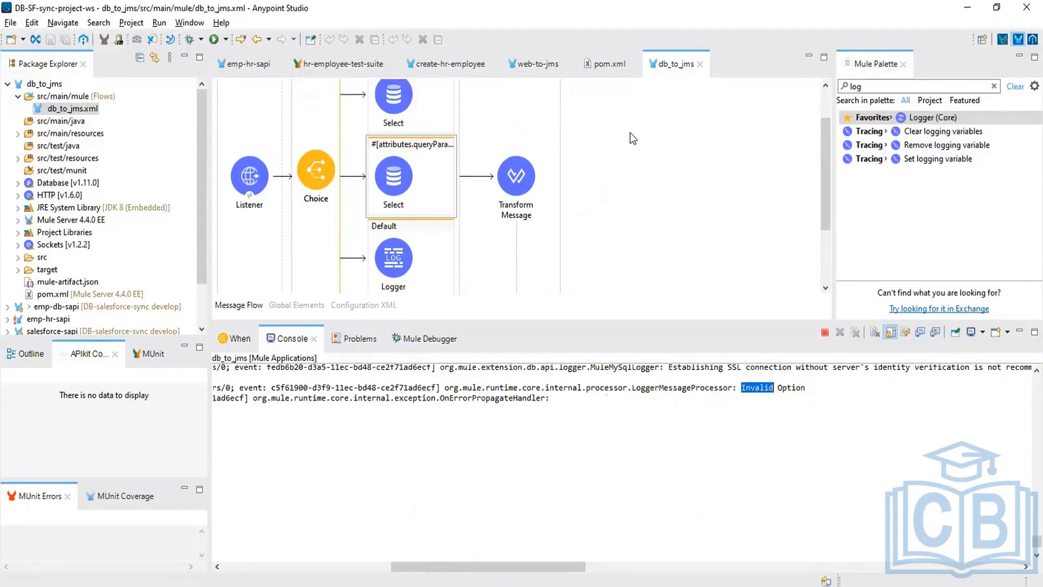
{"action": "scroll", "coordinate": [633, 139], "scroll_direction": "up", "scroll_amount": 2}
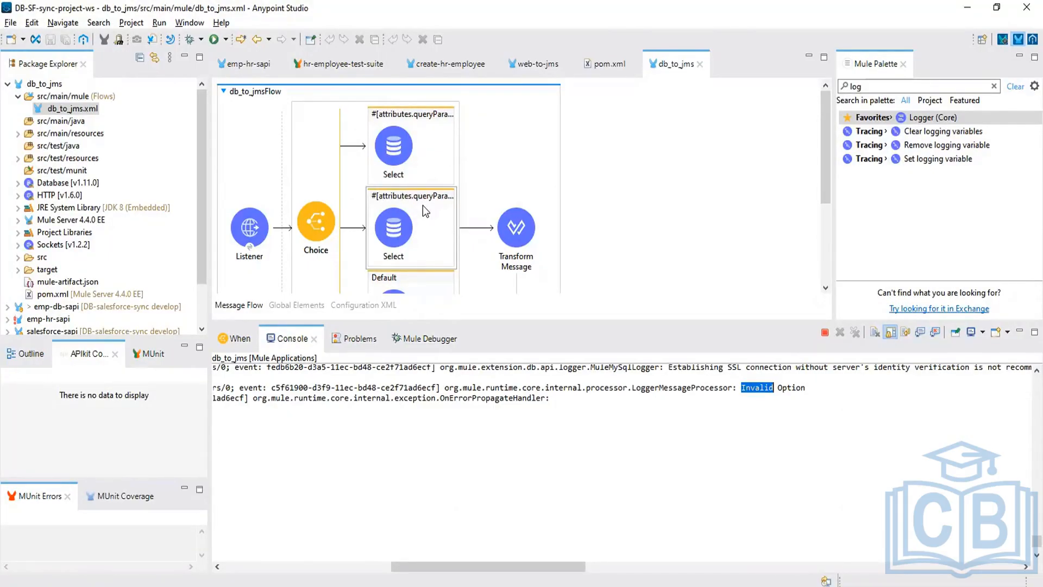
Review the Choice router, its first route's condition and the Transform Message output script
{"action": "left_click", "coordinate": [317, 238]}
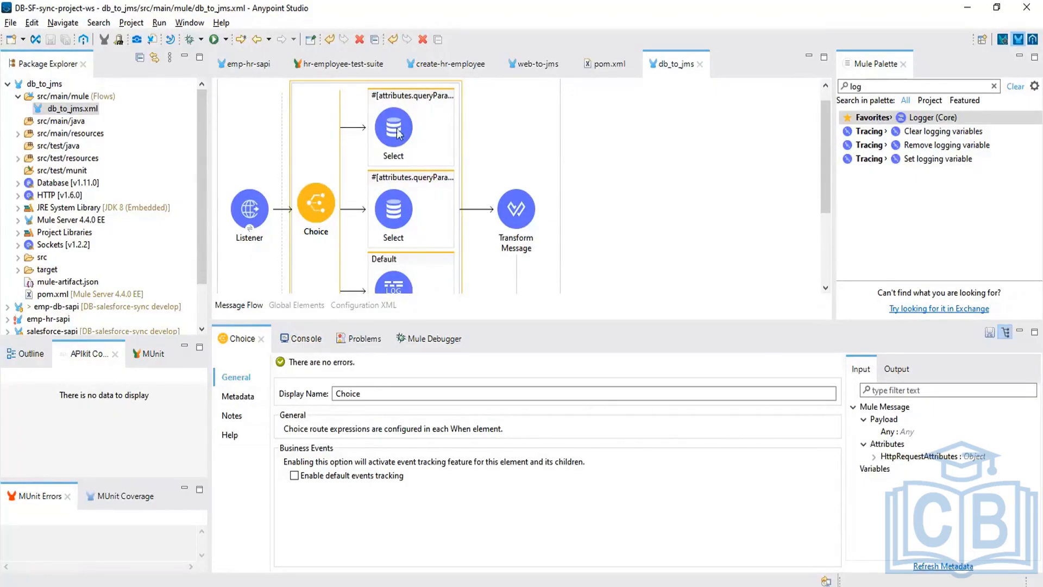
{"action": "left_click", "coordinate": [439, 102]}
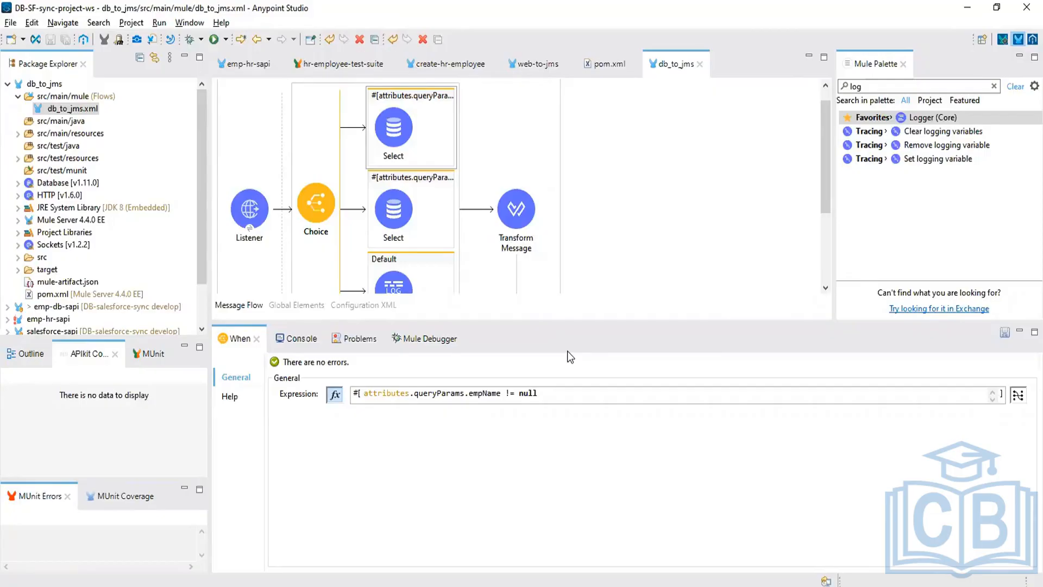
{"action": "left_click", "coordinate": [523, 210]}
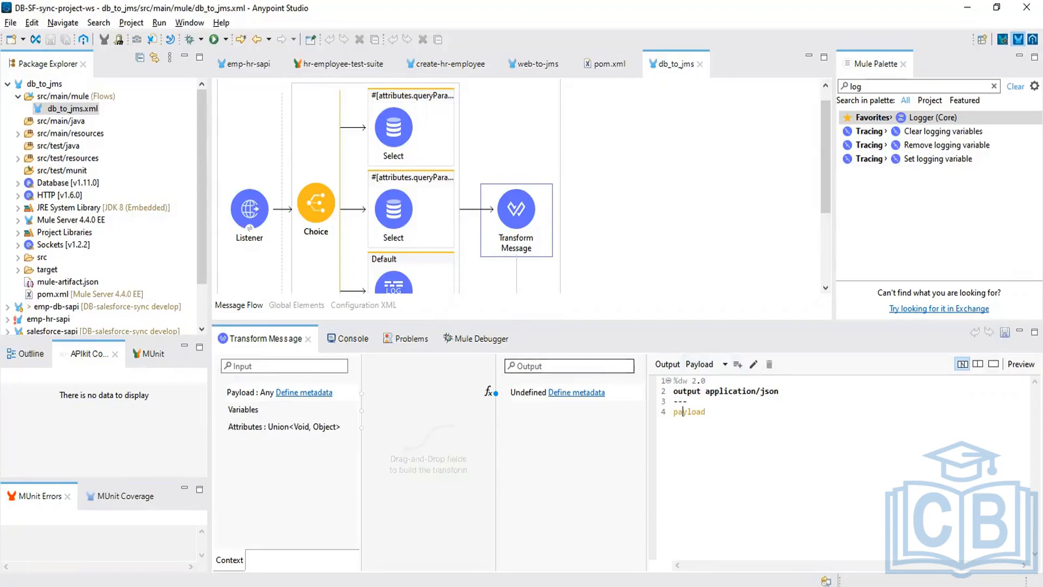
In Postman, add an empName parameter with the employee's name and an empNo parameter with the employee number to the request URL
{"action": "left_click", "coordinate": [645, 585]}
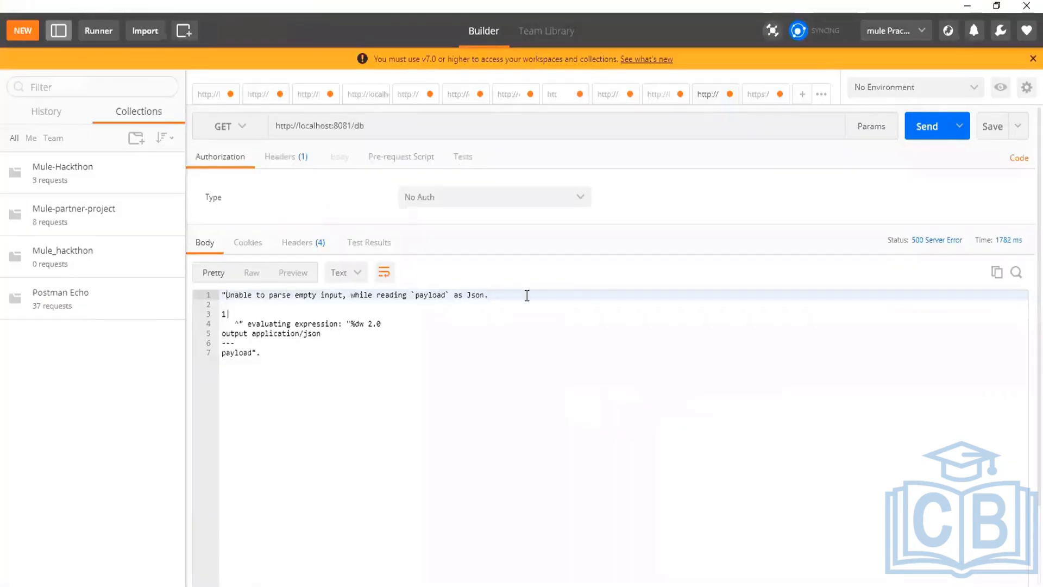
{"action": "left_click", "coordinate": [388, 131]}
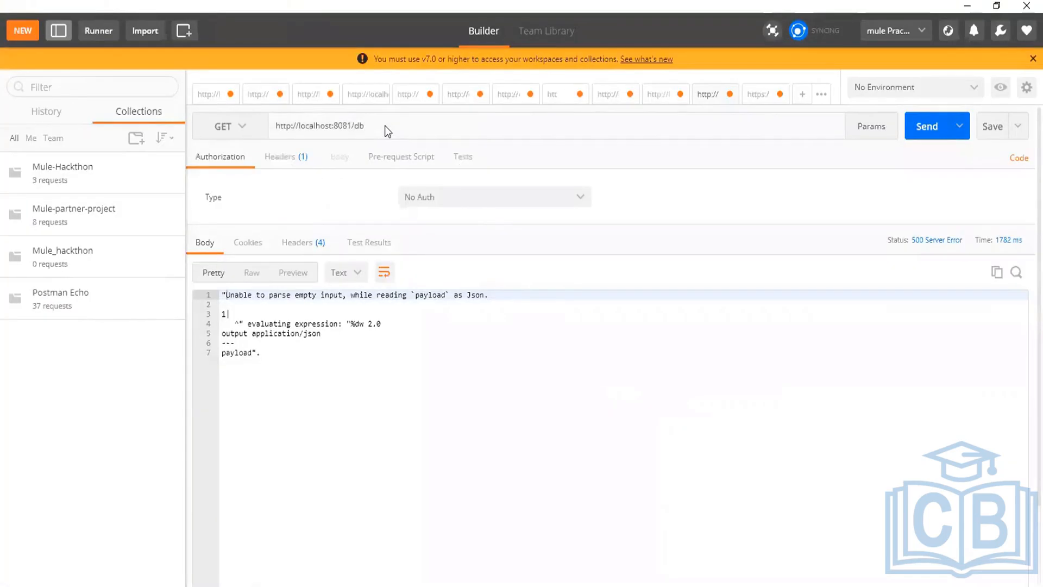
{"action": "type", "text": "?em"}
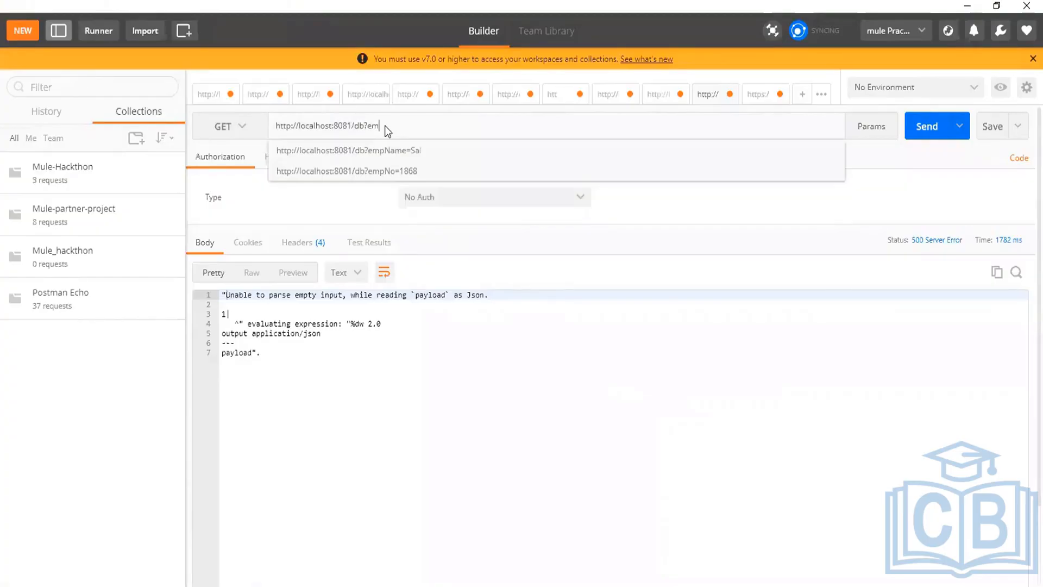
{"action": "type", "text": "pNam"}
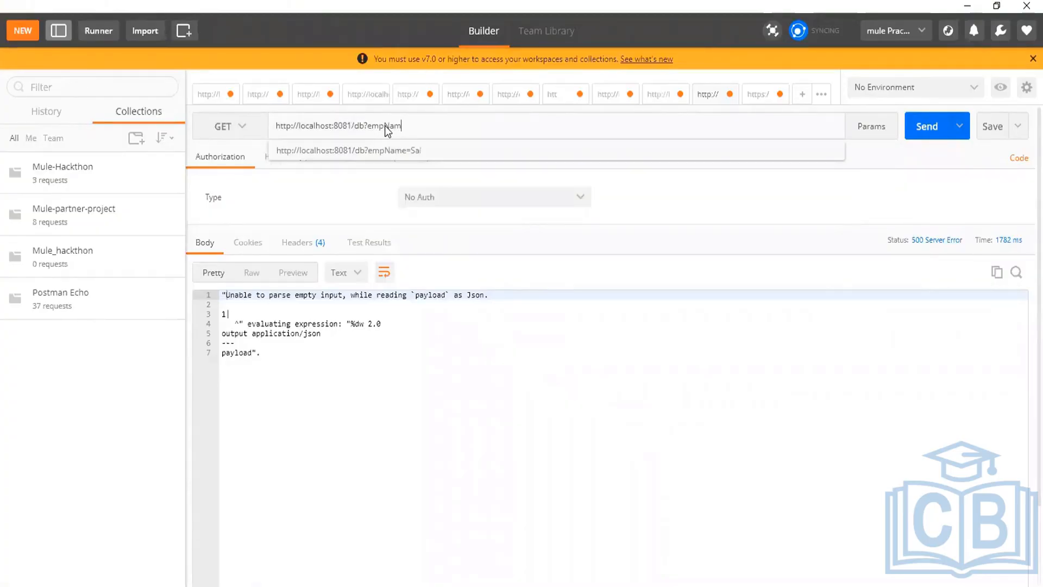
{"action": "type", "text": "e=sai&"}
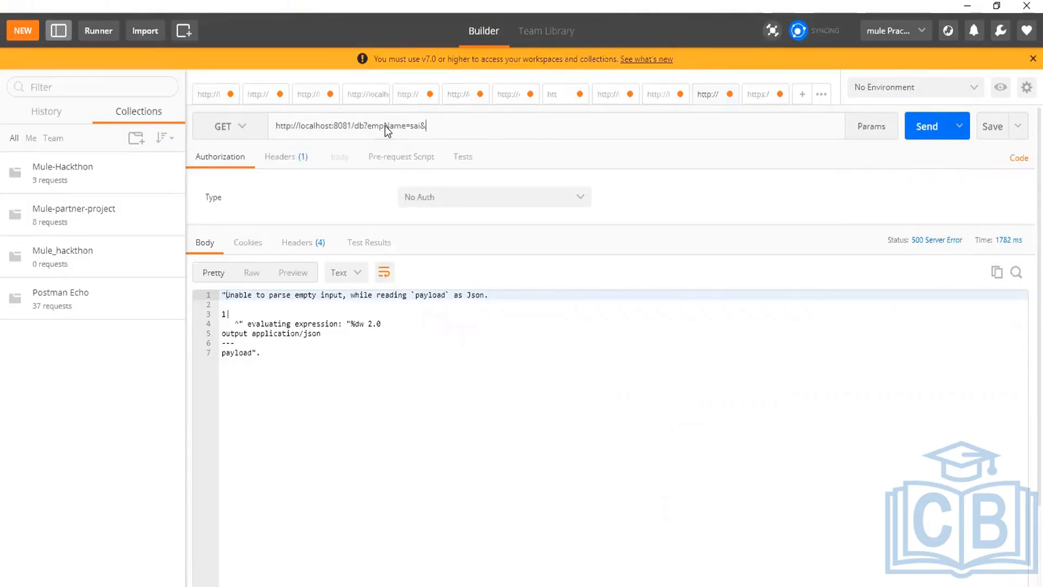
{"action": "type", "text": "empNo=1868"}
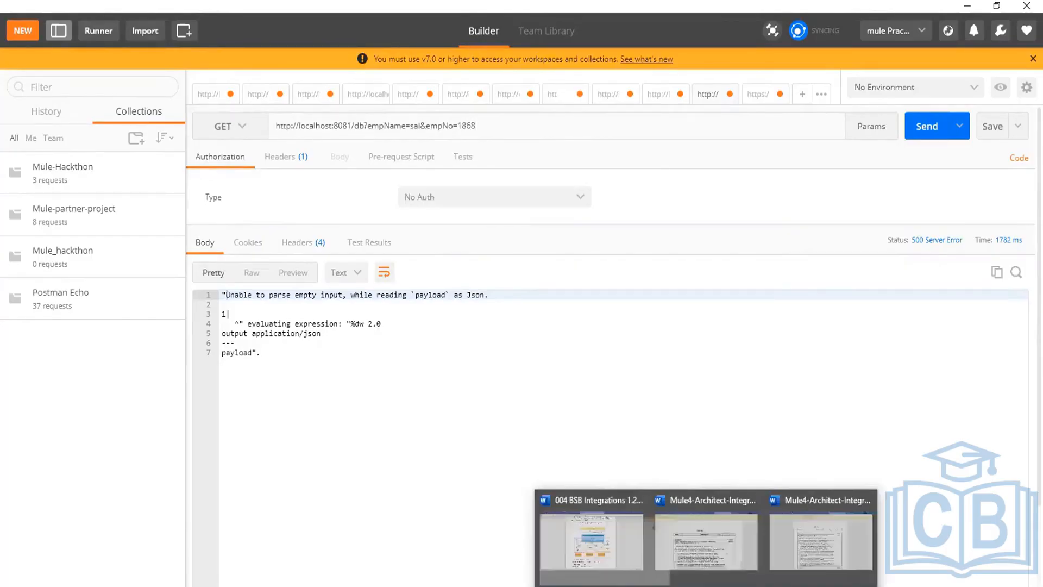
Return to Anypoint Studio and compare the expressions of the first and second Choice routes
{"action": "left_click", "coordinate": [635, 585]}
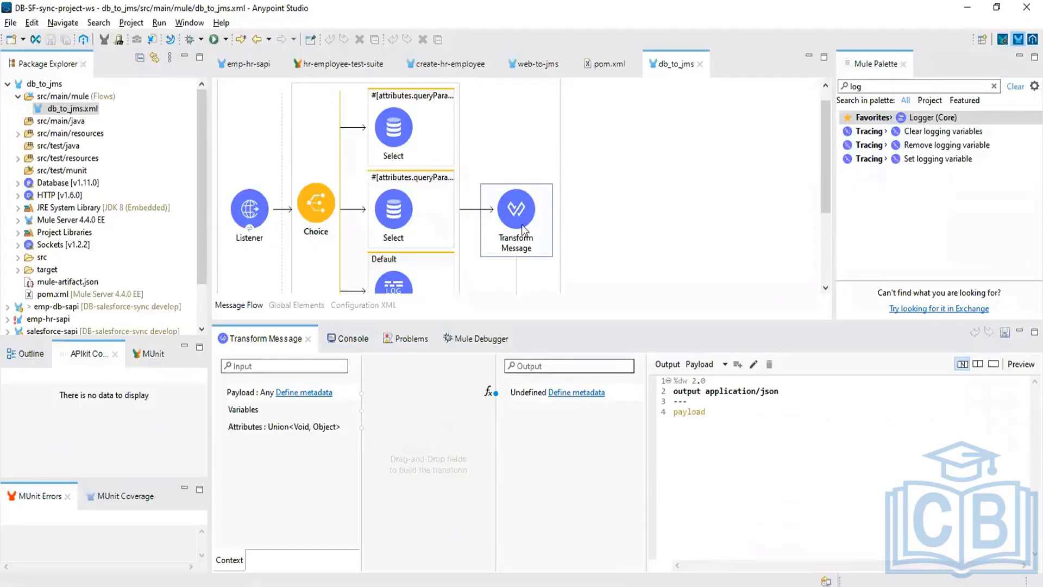
{"action": "left_click", "coordinate": [427, 104]}
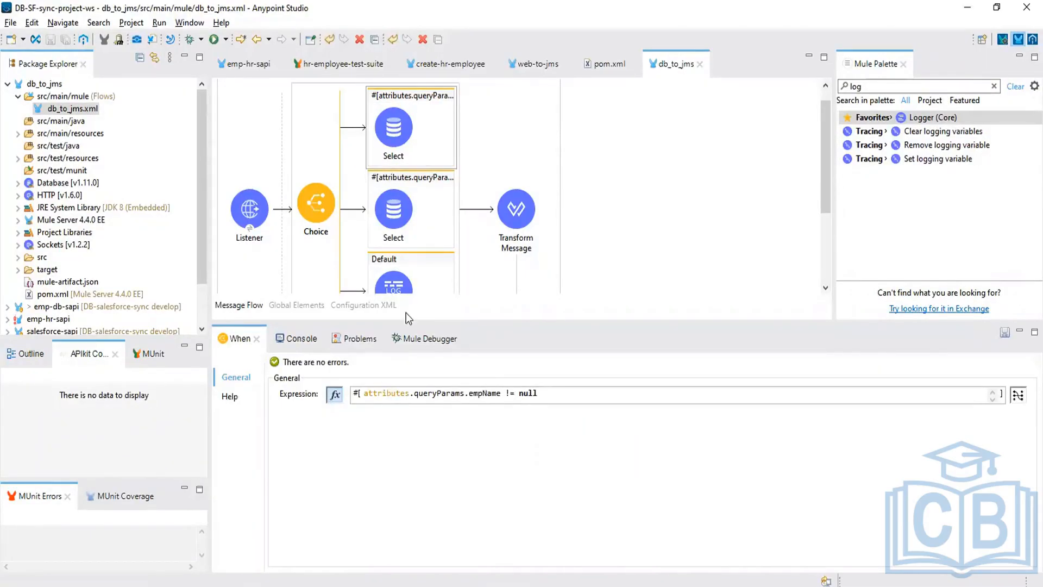
{"action": "double_click", "coordinate": [485, 394]}
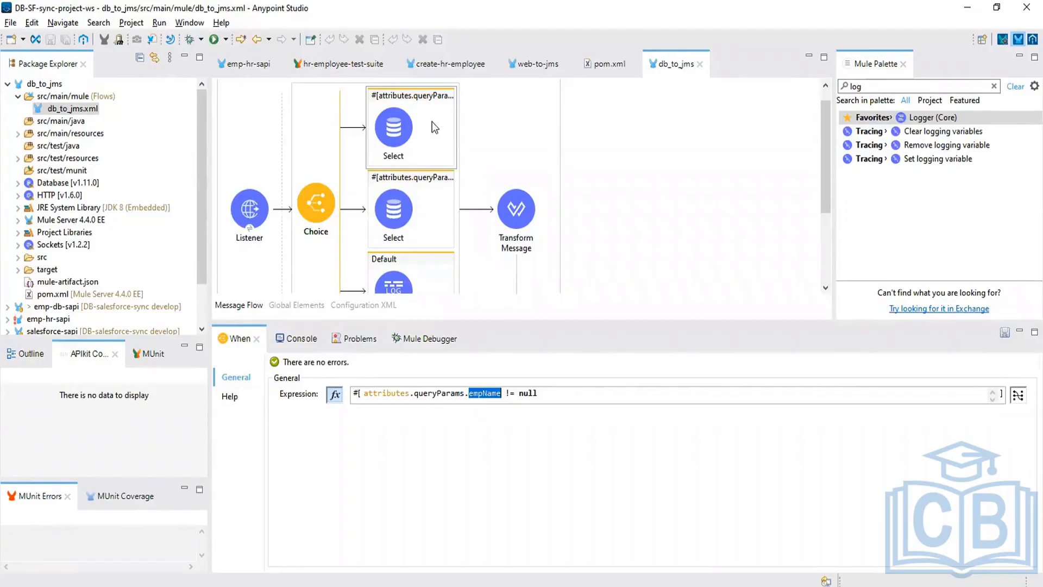
{"action": "left_click", "coordinate": [426, 203]}
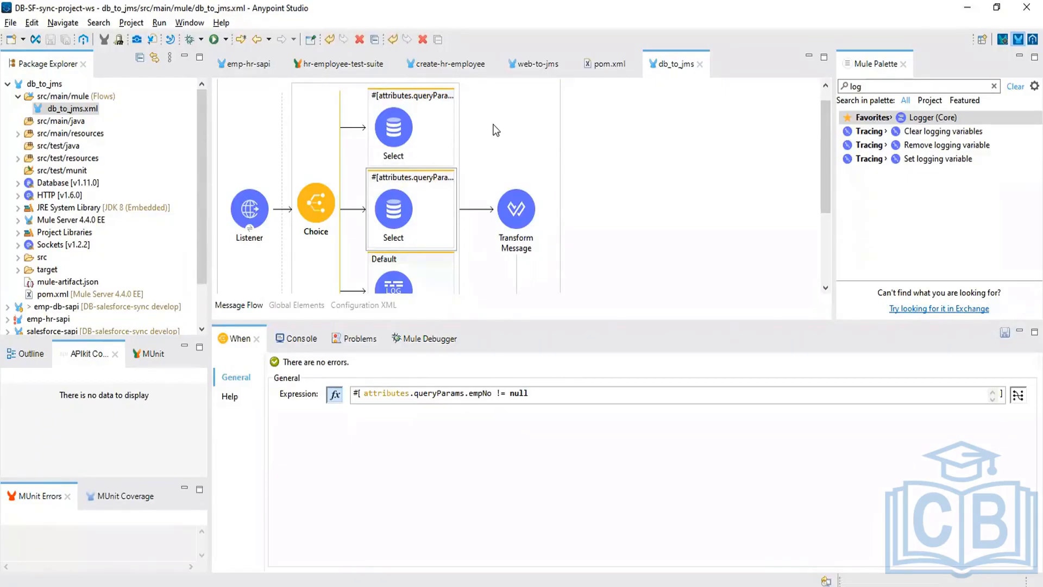
Inspect the MySQL connection settings of Database_Config used by the first route's Select and return to the message flow
{"action": "left_click", "coordinate": [398, 124]}
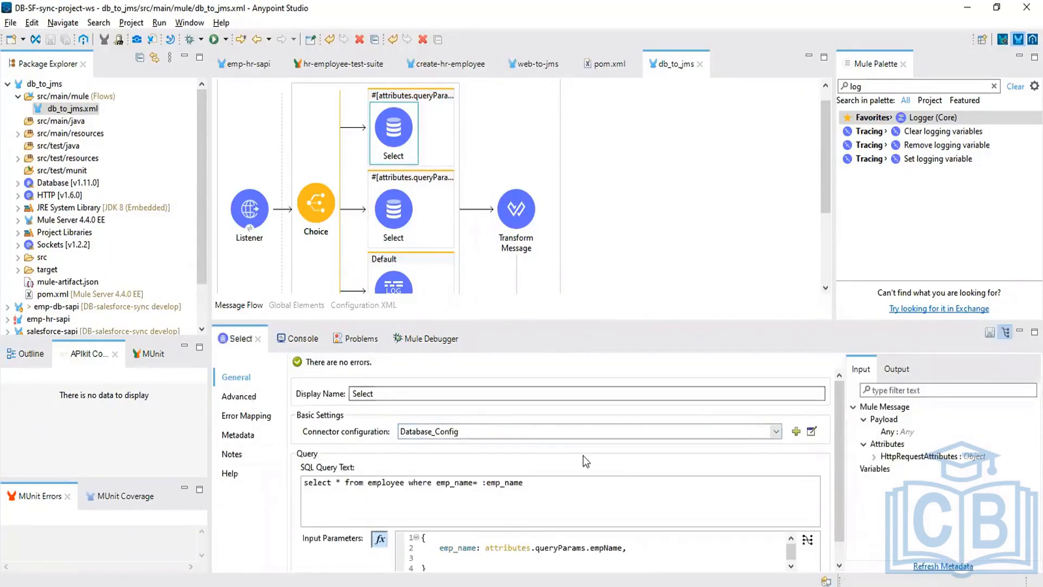
{"action": "left_click", "coordinate": [812, 433]}
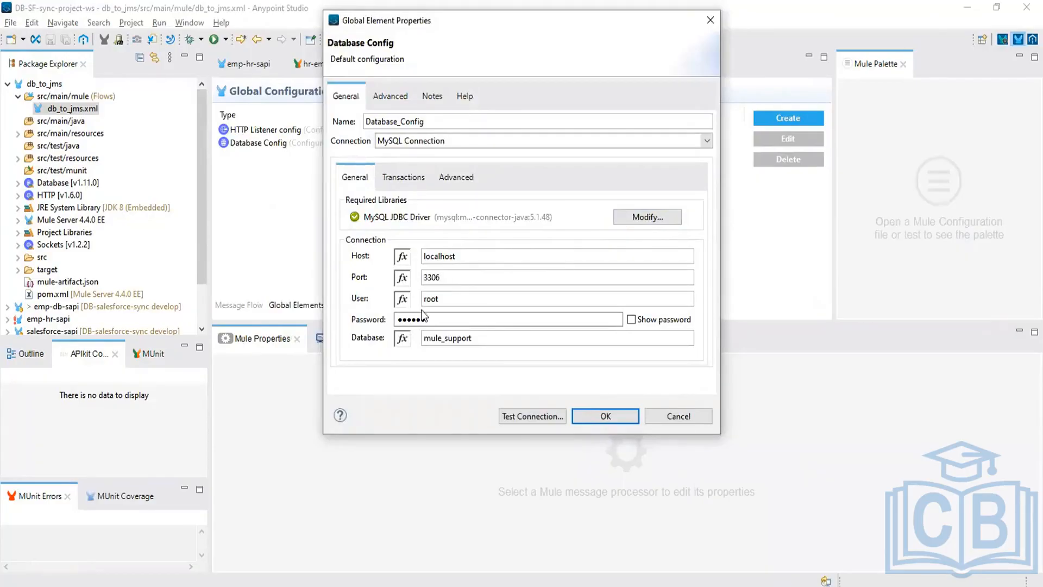
{"action": "left_click", "coordinate": [606, 422]}
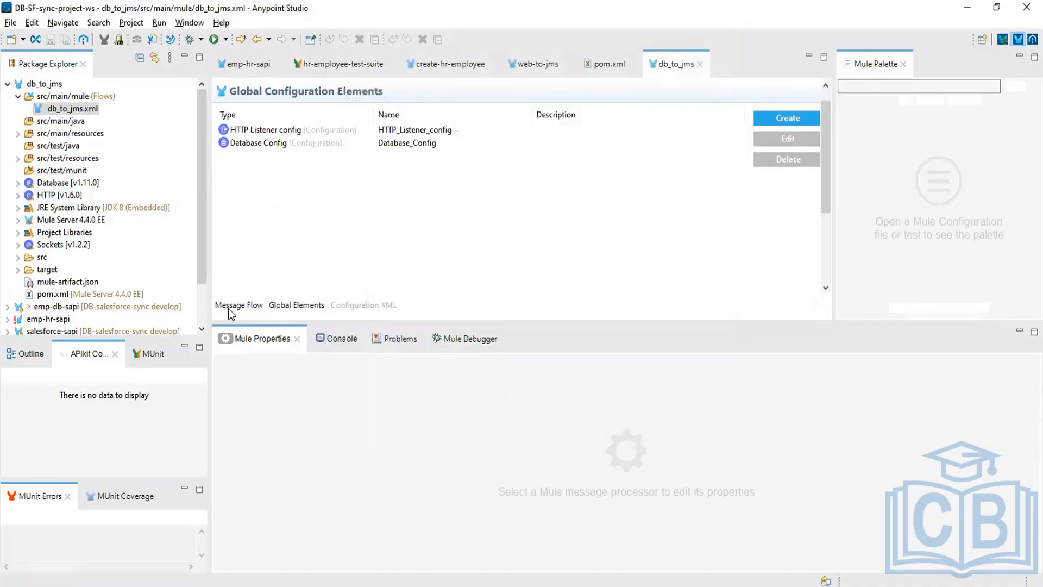
{"action": "left_click", "coordinate": [228, 308]}
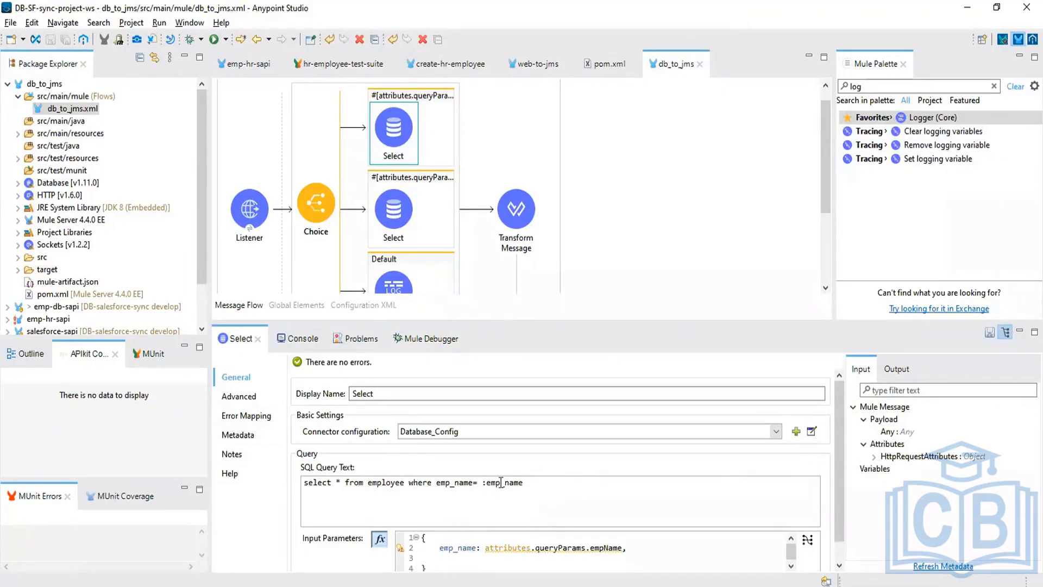
Replace the :emp_name parameter in the first route's Select query with a hard-coded employee name in double quotes
{"action": "left_click", "coordinate": [486, 517]}
{"action": "double_click", "coordinate": [497, 482]}
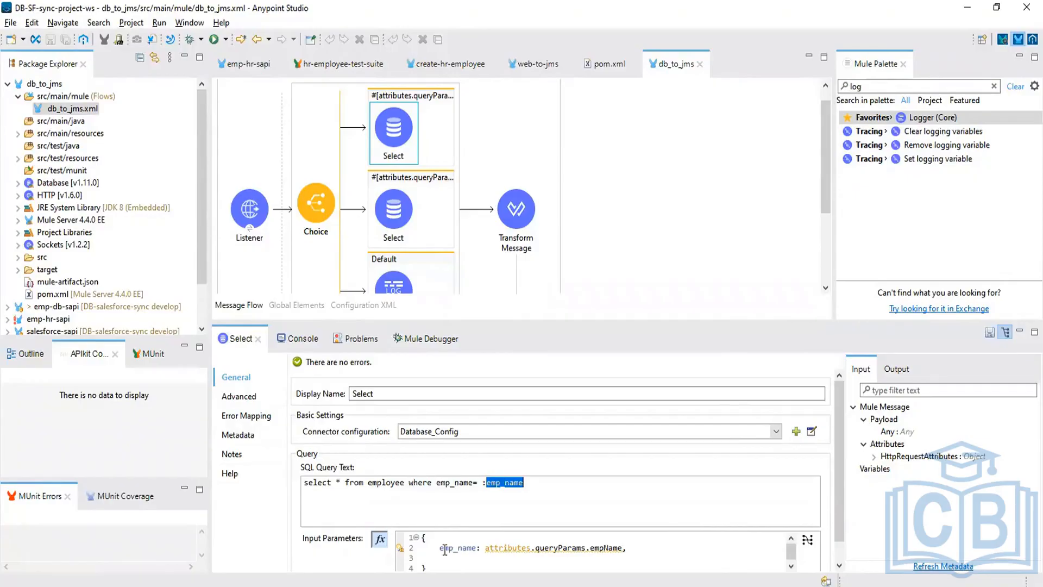
{"action": "mouse_move", "coordinate": [444, 550]}
{"action": "left_click_drag", "start_coordinate": [530, 489], "coordinate": [481, 482]}
{"action": "key", "text": "BackSpace"}
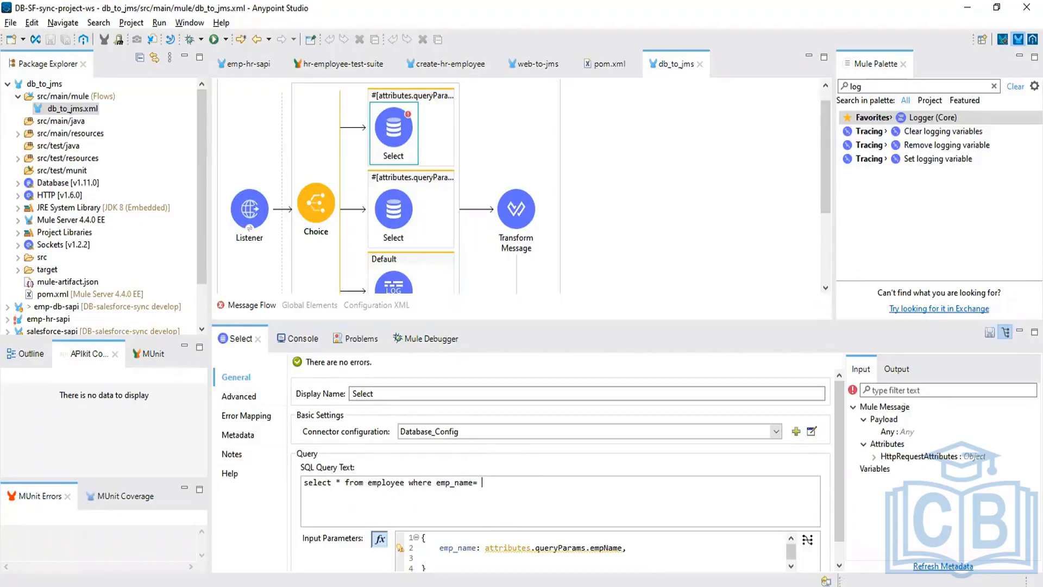
{"action": "type", "text": "\"sai"}
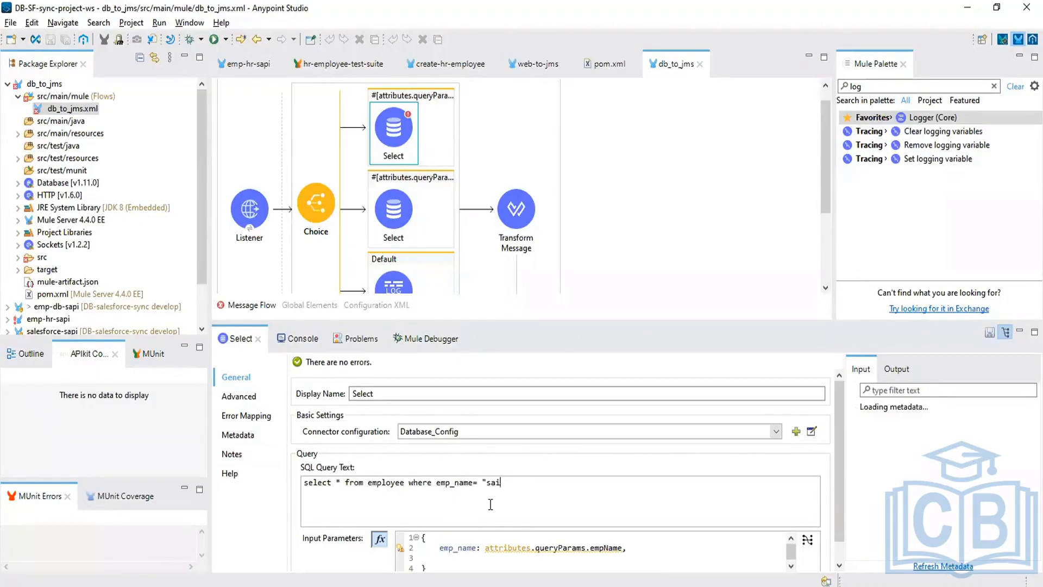
{"action": "type", "text": "\""}
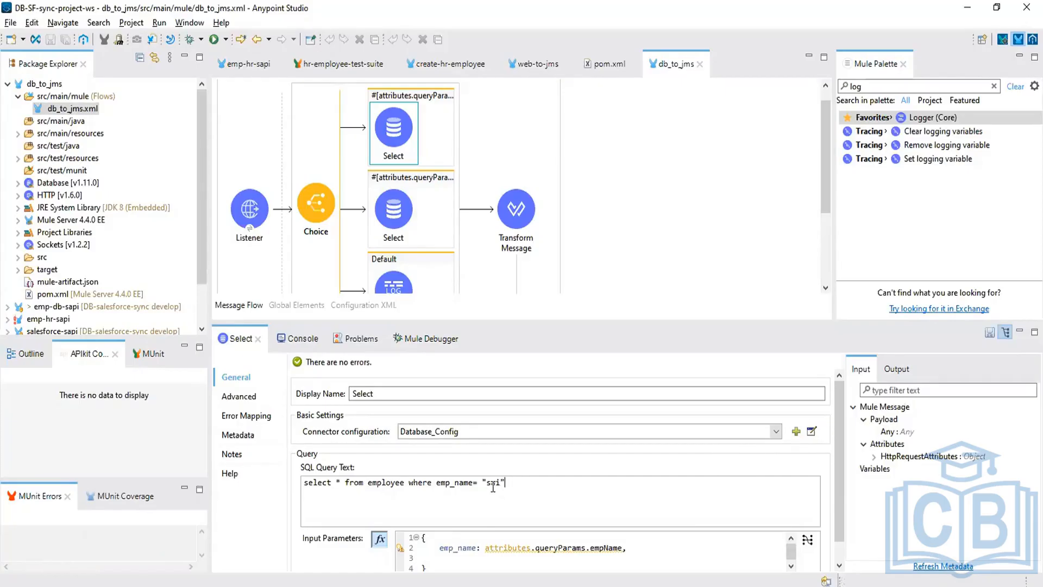
Change the hard-coded name in the Select query to another employee's first name and check the empName parameter in Postman's request URL
{"action": "double_click", "coordinate": [493, 486]}
{"action": "type", "text": "Adam"}
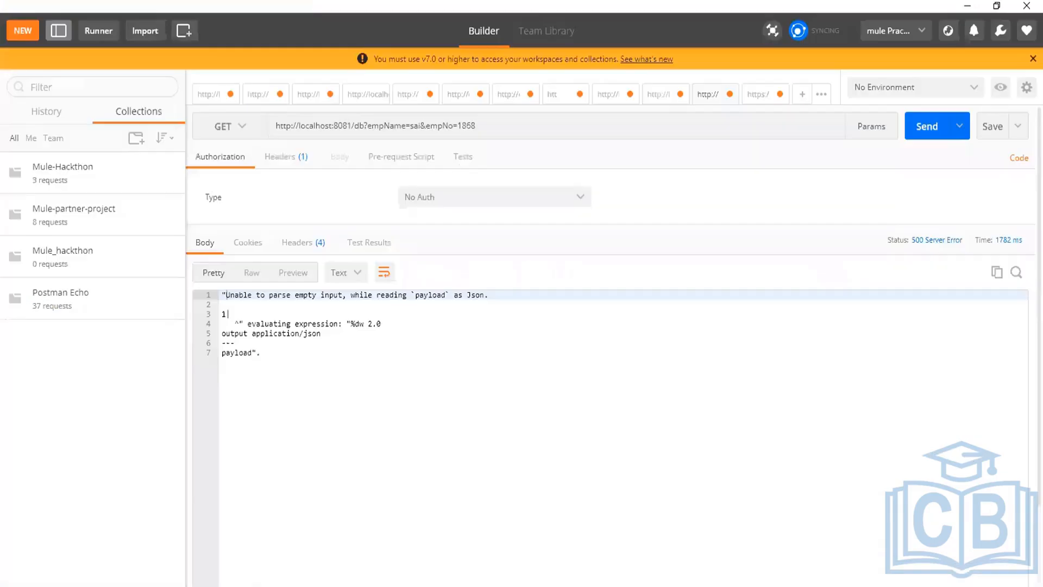
{"action": "key", "text": "alt+Tab"}
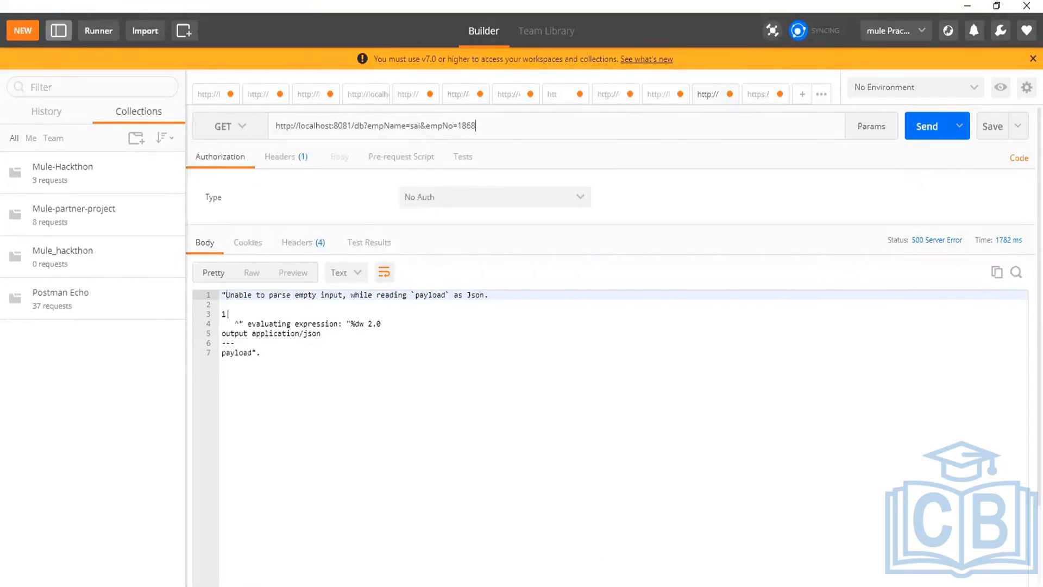
{"action": "key", "text": "alt+Tab"}
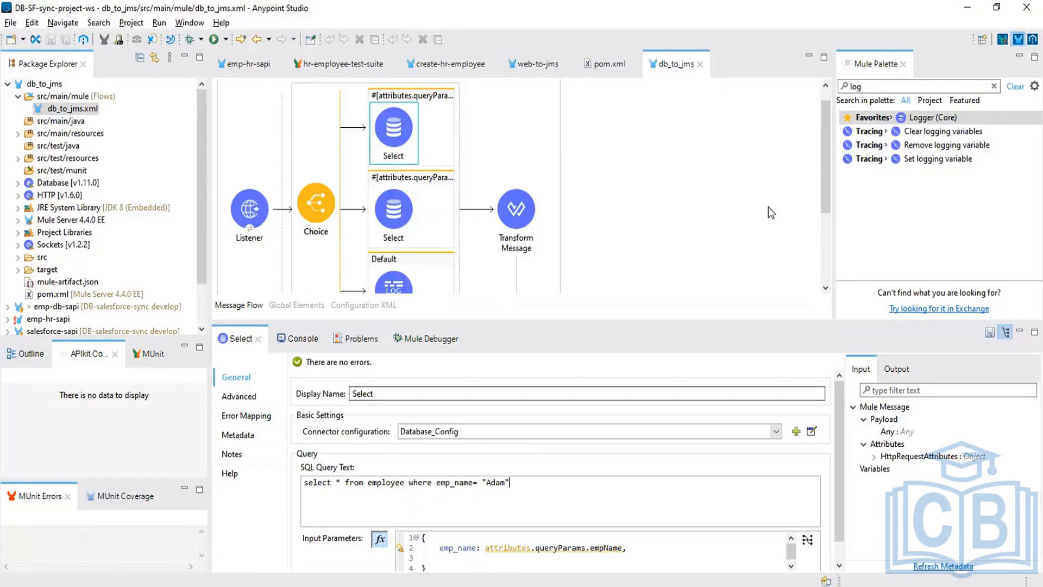
Search the Mule Palette for "data" and pick the Database On Table Row source
{"action": "double_click", "coordinate": [882, 85]}
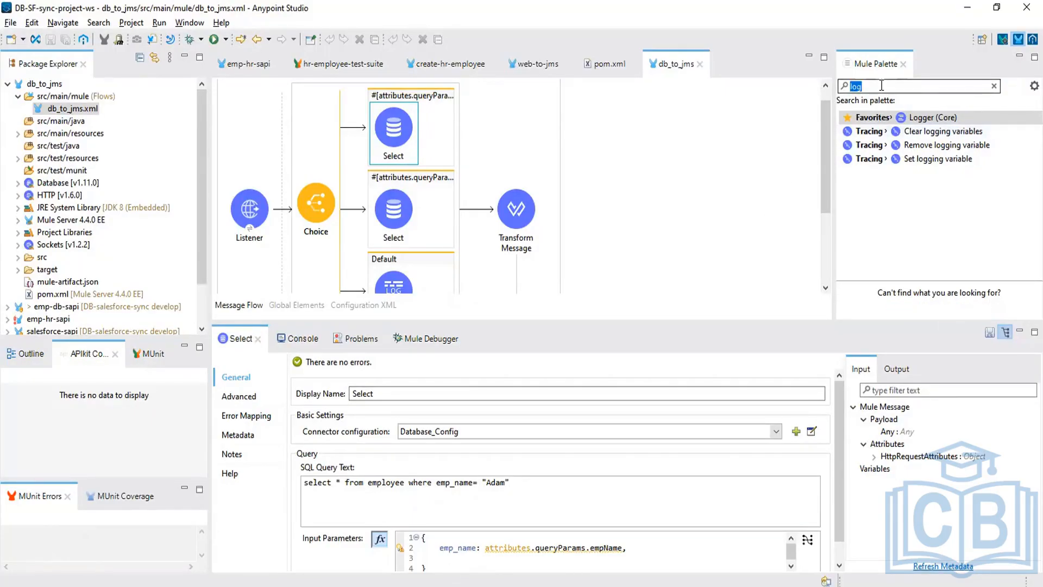
{"action": "type", "text": "data"}
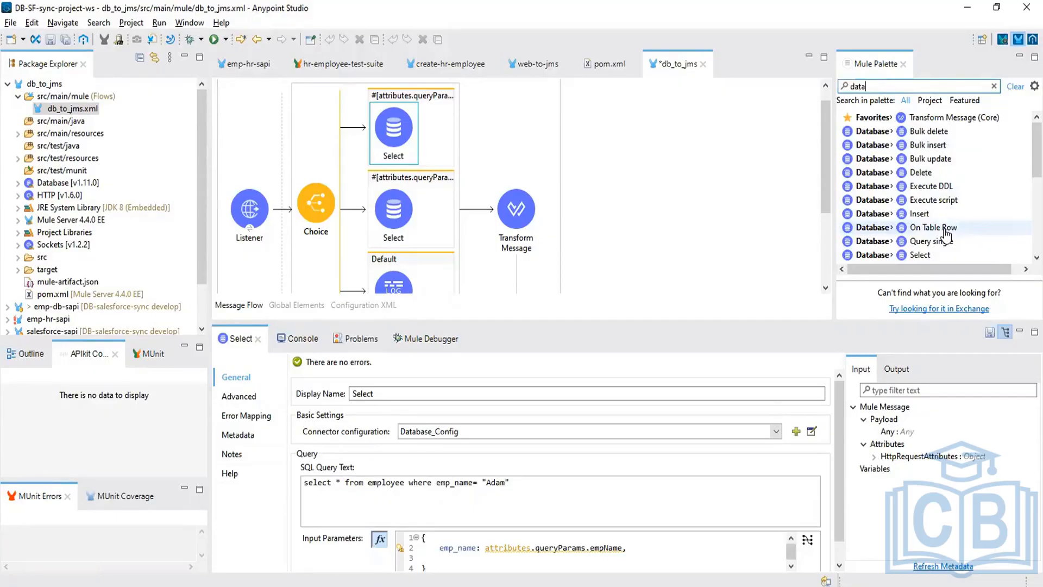
{"action": "left_click_drag", "start_coordinate": [945, 230], "coordinate": [716, 253]}
{"action": "scroll", "coordinate": [743, 191], "scroll_direction": "down", "scroll_amount": 5}
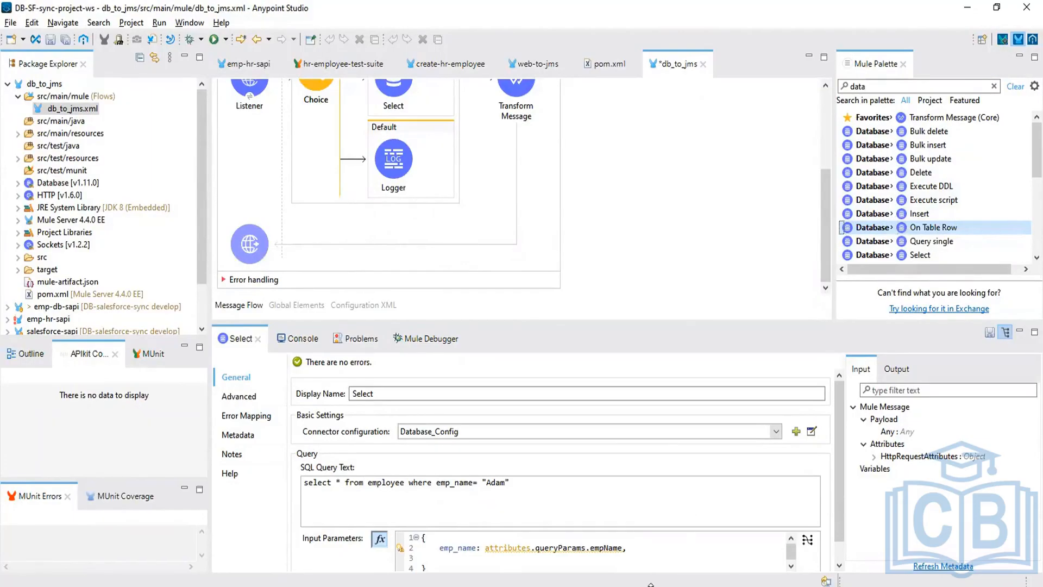
Switch to OneNote's Flow-subflow section and draw a blue database cylinder in the blank space below the existing sketch
{"action": "left_click", "coordinate": [587, 585]}
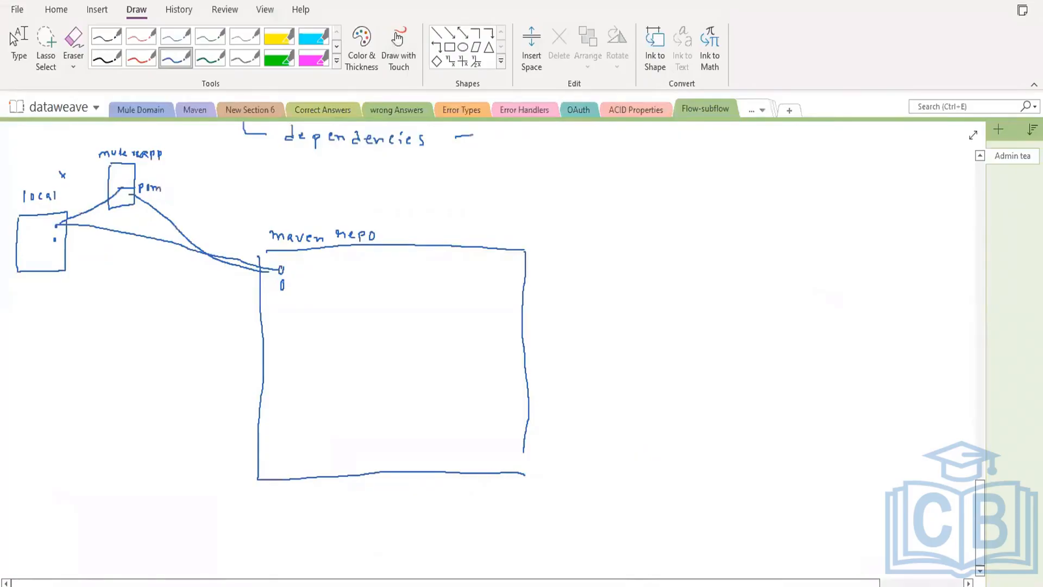
{"action": "left_click", "coordinate": [13, 38]}
{"action": "scroll", "coordinate": [13, 38], "scroll_direction": "down", "scroll_amount": 4}
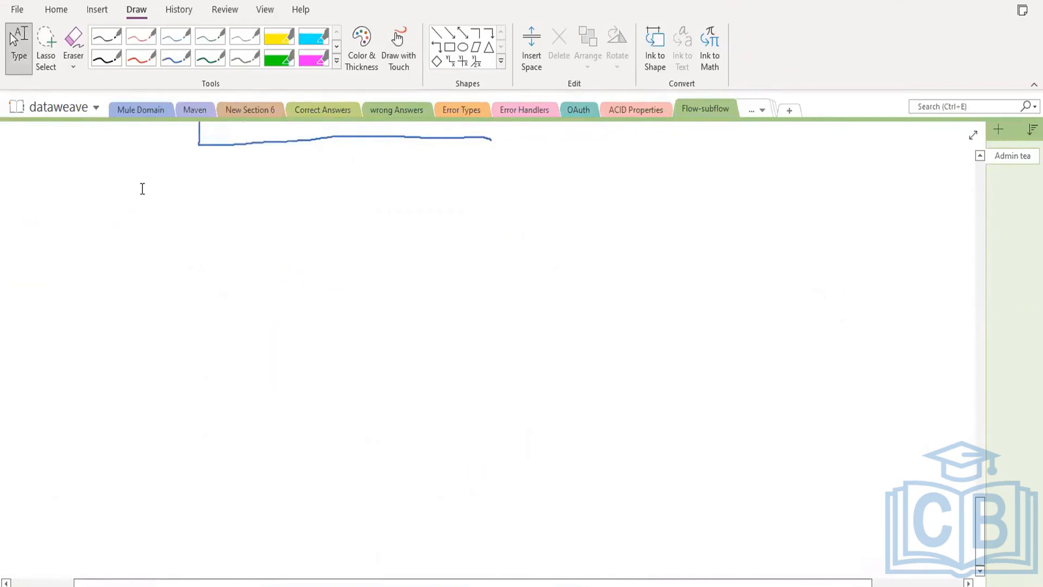
{"action": "left_click", "coordinate": [175, 58]}
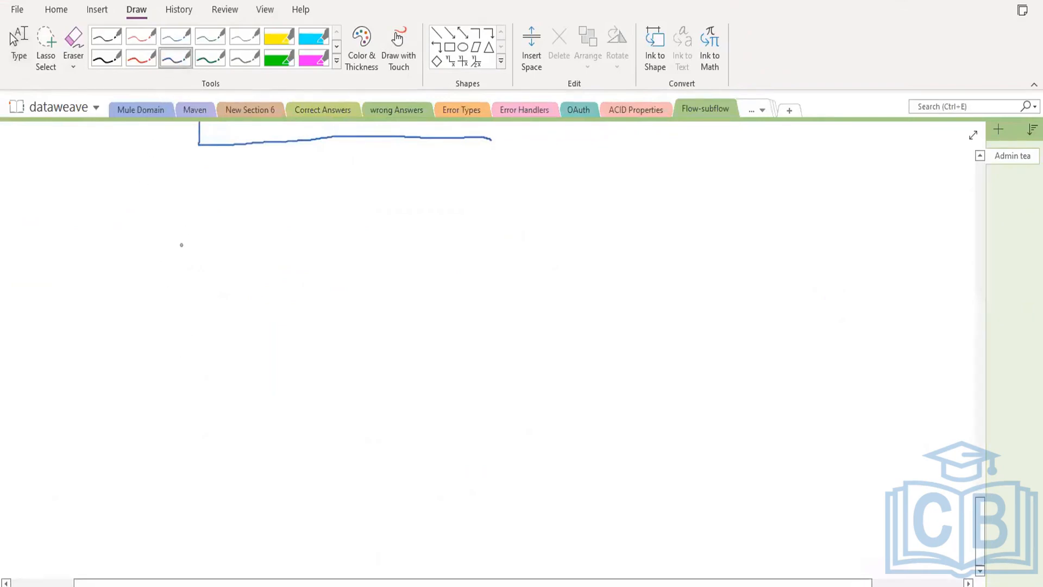
{"action": "mouse_move", "coordinate": [137, 225]}
{"action": "left_mouse_down"}
{"action": "mouse_move", "coordinate": [185, 218]}
{"action": "mouse_move", "coordinate": [155, 235]}
{"action": "mouse_move", "coordinate": [145, 226]}
{"action": "mouse_move", "coordinate": [142, 291]}
{"action": "left_mouse_up"}
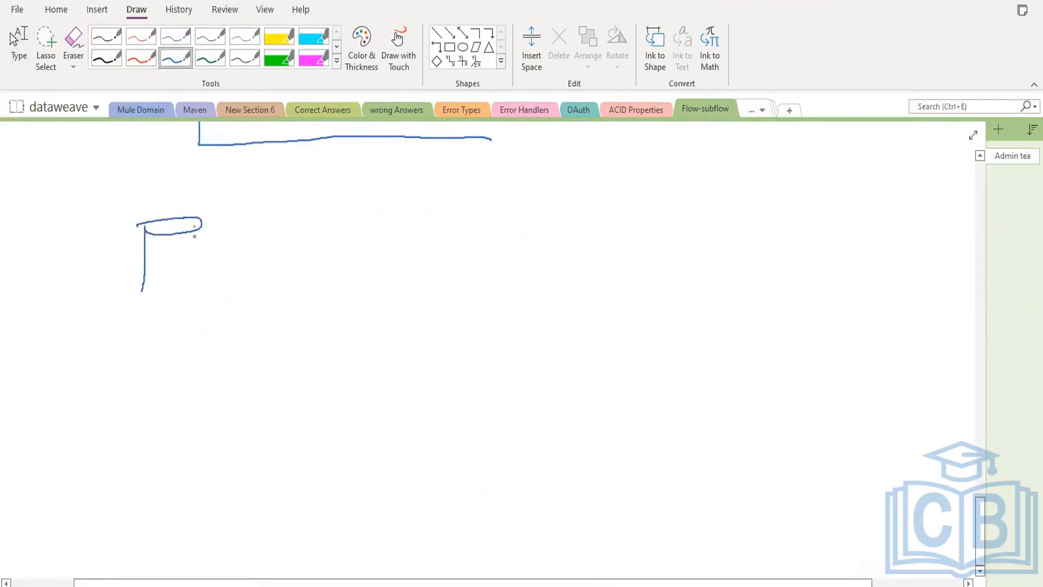
{"action": "left_click_drag", "start_coordinate": [195, 228], "coordinate": [193, 281]}
Sketch an employee table below the cylinder with a handwritten title, a header line and several column dividers
{"action": "mouse_move", "coordinate": [167, 318]}
{"action": "left_mouse_down"}
{"action": "mouse_move", "coordinate": [302, 306]}
{"action": "mouse_move", "coordinate": [163, 328]}
{"action": "mouse_move", "coordinate": [163, 382]}
{"action": "left_mouse_up"}
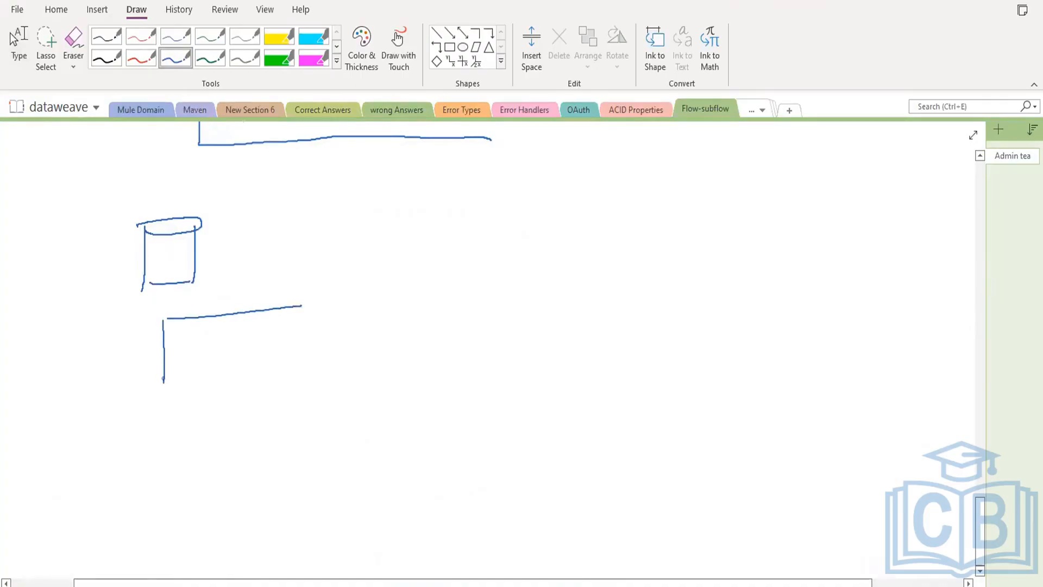
{"action": "left_click_drag", "start_coordinate": [301, 306], "coordinate": [298, 375]}
{"action": "left_click_drag", "start_coordinate": [176, 300], "coordinate": [177, 312]}
{"action": "mouse_move", "coordinate": [176, 312]}
{"action": "left_mouse_down"}
{"action": "mouse_move", "coordinate": [214, 305]}
{"action": "mouse_move", "coordinate": [261, 323]}
{"action": "mouse_move", "coordinate": [199, 370]}
{"action": "left_mouse_up"}
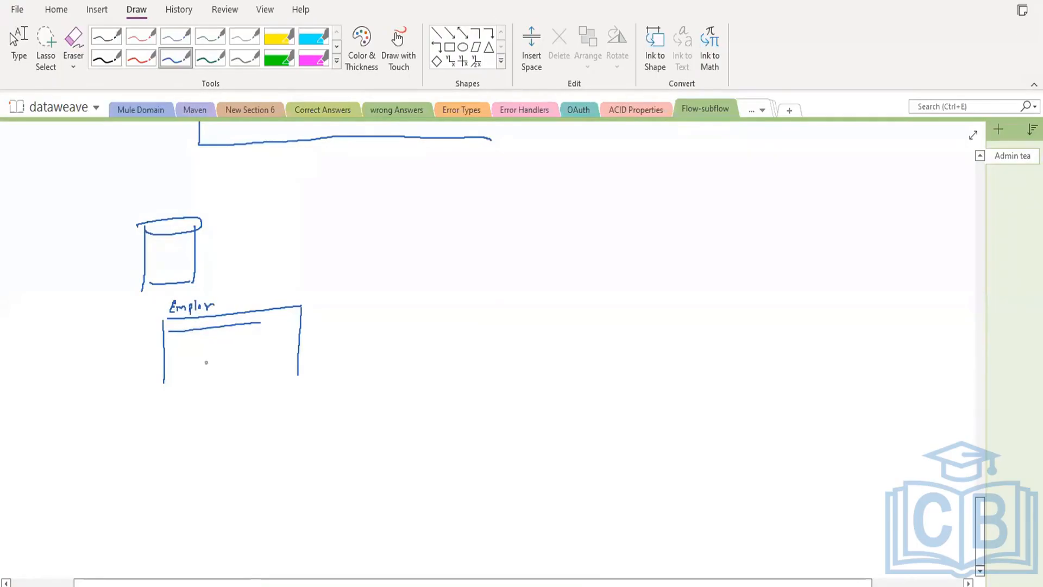
{"action": "left_click_drag", "start_coordinate": [227, 318], "coordinate": [227, 370]}
{"action": "left_click_drag", "start_coordinate": [254, 316], "coordinate": [256, 369]}
Draw an Hr box with a person symbol above it and connect the box to a row of the employee table
{"action": "mouse_move", "coordinate": [51, 233]}
{"action": "left_mouse_down"}
{"action": "mouse_move", "coordinate": [84, 228]}
{"action": "mouse_move", "coordinate": [84, 264]}
{"action": "mouse_move", "coordinate": [48, 270]}
{"action": "mouse_move", "coordinate": [57, 227]}
{"action": "mouse_move", "coordinate": [72, 217]}
{"action": "left_mouse_up"}
{"action": "mouse_move", "coordinate": [51, 173]}
{"action": "left_mouse_down"}
{"action": "mouse_move", "coordinate": [59, 171]}
{"action": "mouse_move", "coordinate": [48, 180]}
{"action": "mouse_move", "coordinate": [55, 189]}
{"action": "left_mouse_up"}
{"action": "left_click_drag", "start_coordinate": [51, 188], "coordinate": [60, 187]}
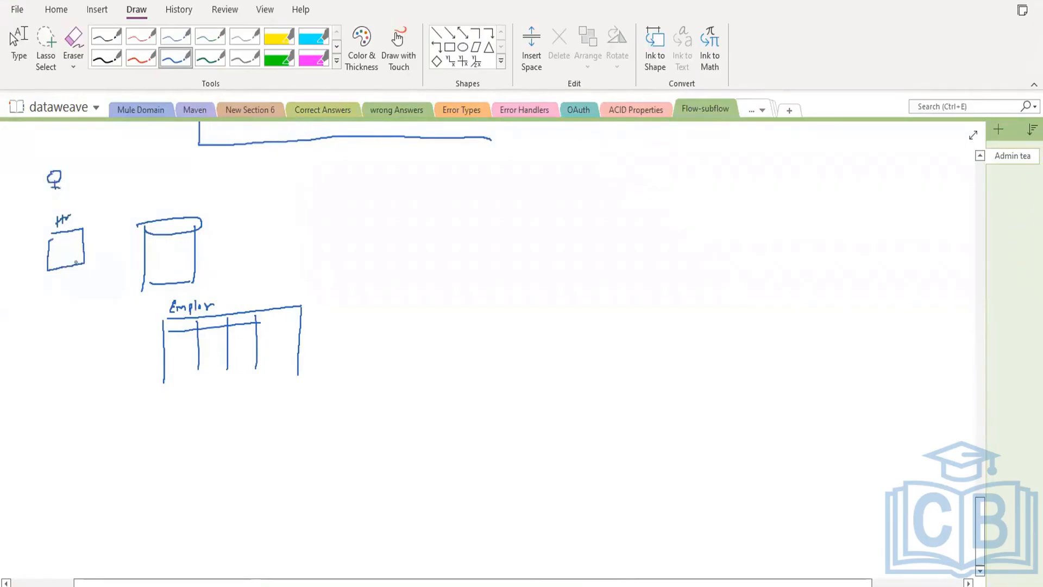
{"action": "mouse_move", "coordinate": [75, 262]}
{"action": "left_mouse_down"}
{"action": "mouse_move", "coordinate": [102, 337]}
{"action": "mouse_move", "coordinate": [160, 343]}
{"action": "mouse_move", "coordinate": [276, 327]}
{"action": "mouse_move", "coordinate": [288, 338]}
{"action": "mouse_move", "coordinate": [163, 343]}
{"action": "left_mouse_up"}
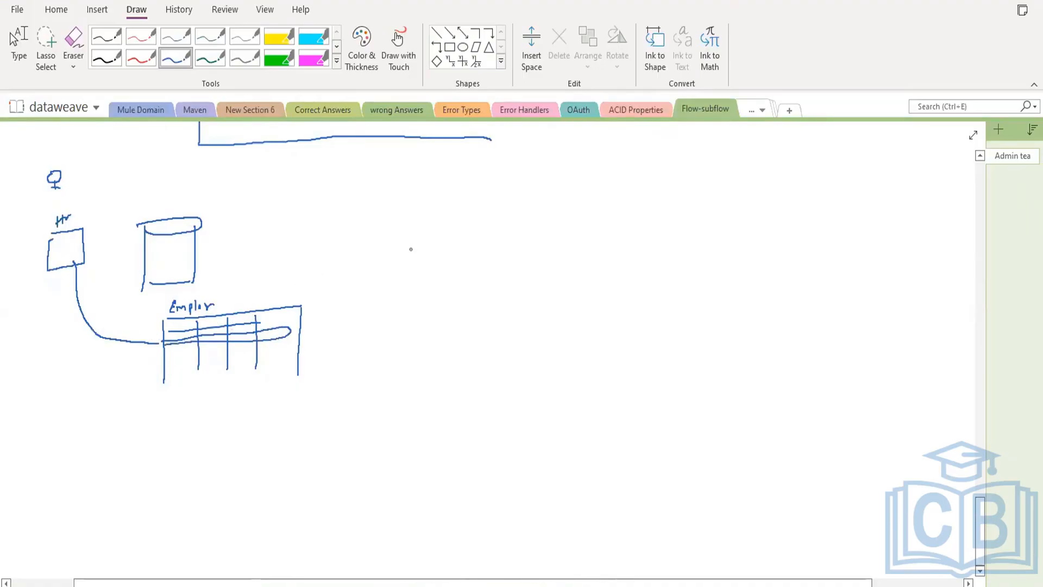
Draw a labelled box containing two small squares, link the employee row to it and add arrow marks for the data flow
{"action": "left_click_drag", "start_coordinate": [416, 232], "coordinate": [512, 231]}
{"action": "mouse_move", "coordinate": [410, 240]}
{"action": "left_mouse_down"}
{"action": "mouse_move", "coordinate": [413, 277]}
{"action": "mouse_move", "coordinate": [445, 322]}
{"action": "mouse_move", "coordinate": [497, 324]}
{"action": "mouse_move", "coordinate": [513, 235]}
{"action": "left_mouse_up"}
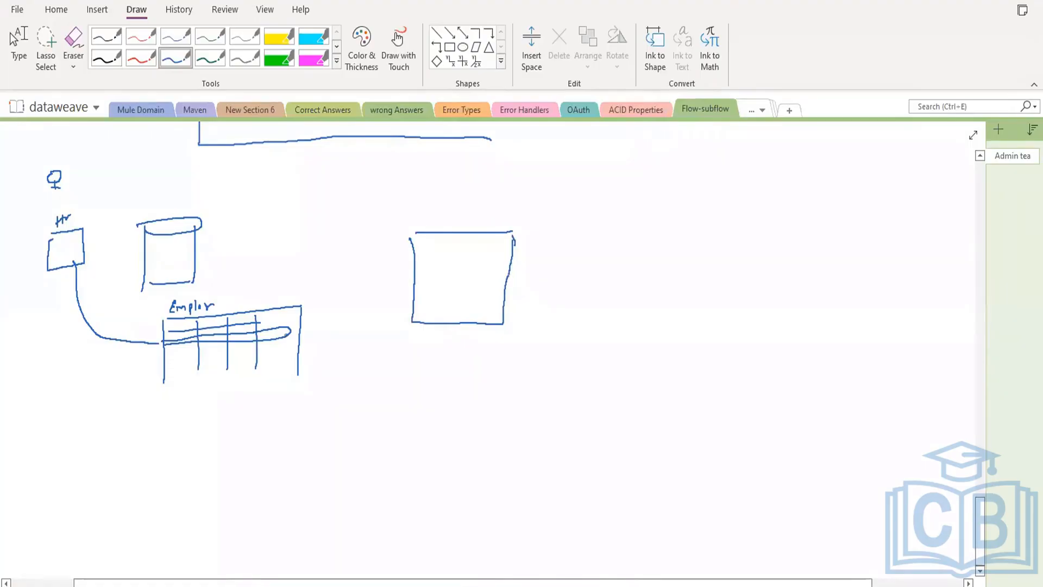
{"action": "mouse_move", "coordinate": [285, 333]}
{"action": "left_mouse_down"}
{"action": "mouse_move", "coordinate": [311, 330]}
{"action": "mouse_move", "coordinate": [383, 268]}
{"action": "mouse_move", "coordinate": [446, 270]}
{"action": "mouse_move", "coordinate": [433, 270]}
{"action": "mouse_move", "coordinate": [435, 259]}
{"action": "mouse_move", "coordinate": [446, 285]}
{"action": "mouse_move", "coordinate": [436, 293]}
{"action": "mouse_move", "coordinate": [435, 283]}
{"action": "left_mouse_up"}
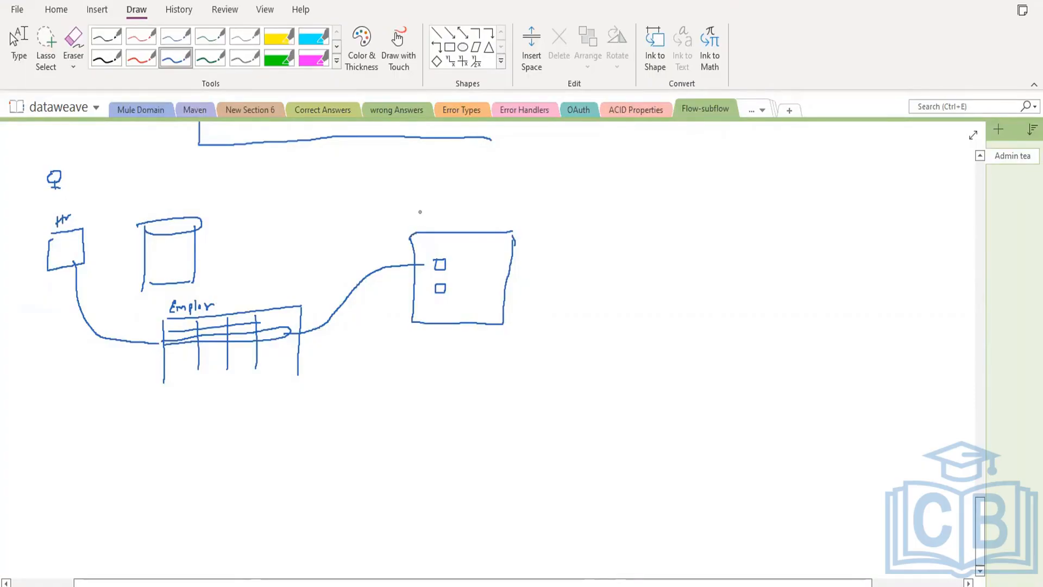
{"action": "left_click_drag", "start_coordinate": [418, 213], "coordinate": [464, 217]}
{"action": "left_click_drag", "start_coordinate": [429, 259], "coordinate": [432, 263]}
{"action": "left_click_drag", "start_coordinate": [351, 298], "coordinate": [329, 308]}
{"action": "left_click_drag", "start_coordinate": [283, 280], "coordinate": [288, 300]}
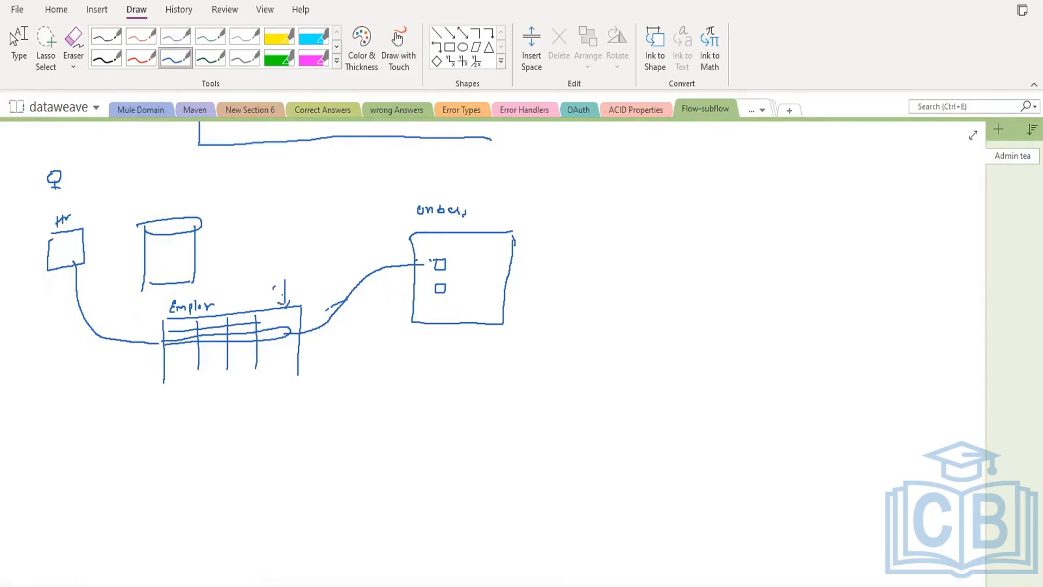
Return to Anypoint Studio, add an On Table Row source as a new flow and set its connector configuration to Database_Config
{"action": "left_click", "coordinate": [546, 545]}
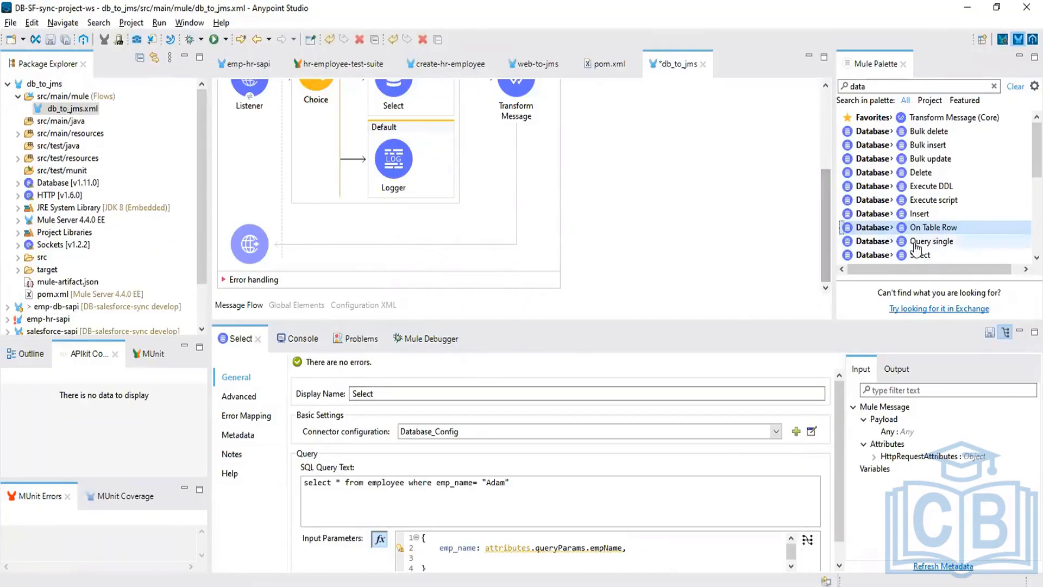
{"action": "left_click_drag", "start_coordinate": [917, 247], "coordinate": [673, 283]}
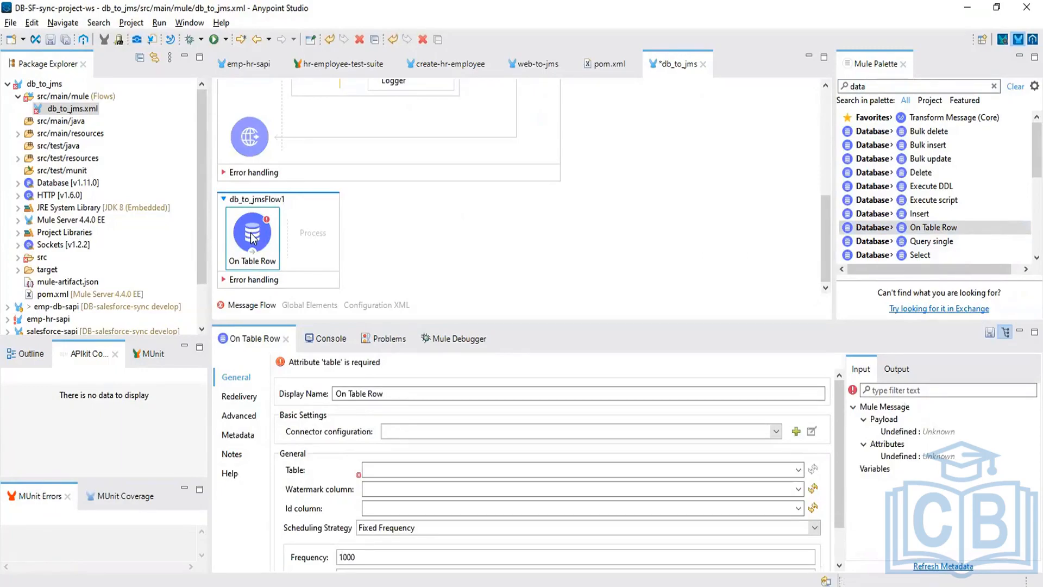
{"action": "left_click", "coordinate": [777, 431]}
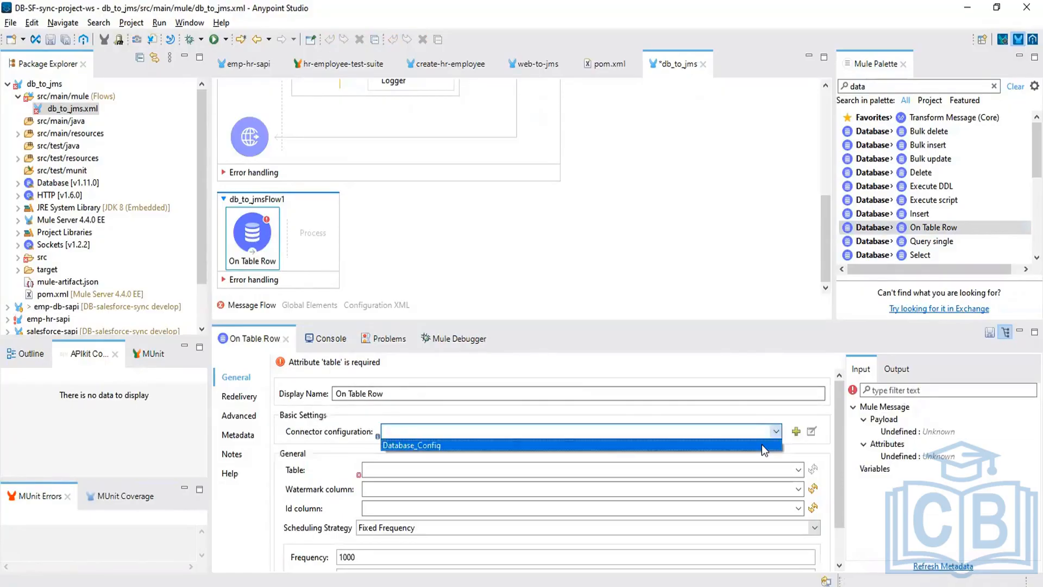
{"action": "left_click", "coordinate": [762, 445]}
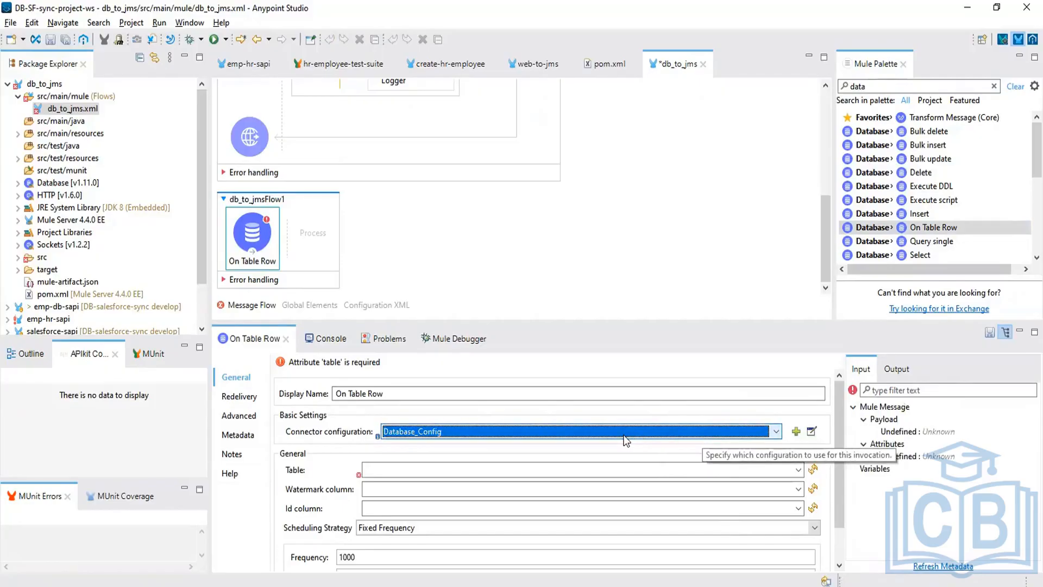
Compare the On Table Row source's available tables with the mule_support schema's tables in MySQL Workbench and return to Anypoint Studio
{"action": "left_click", "coordinate": [799, 471]}
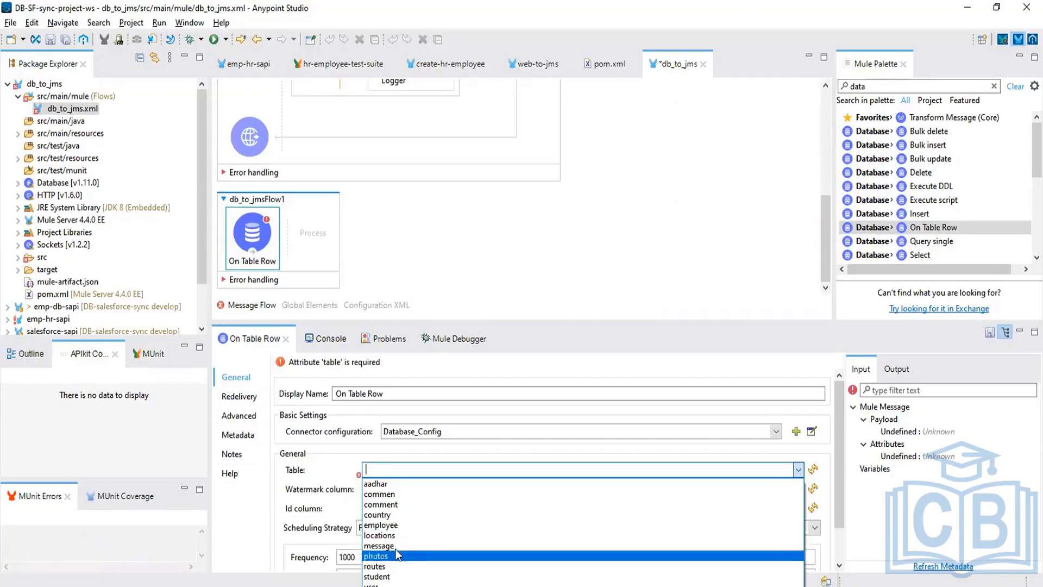
{"action": "key", "text": "alt+Tab"}
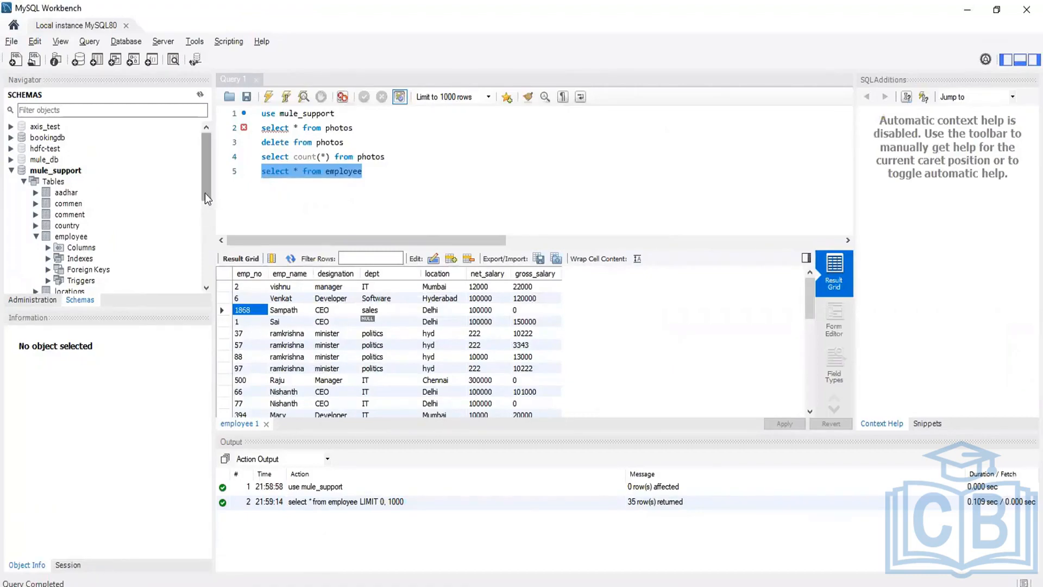
{"action": "left_click_drag", "start_coordinate": [205, 194], "coordinate": [208, 224]}
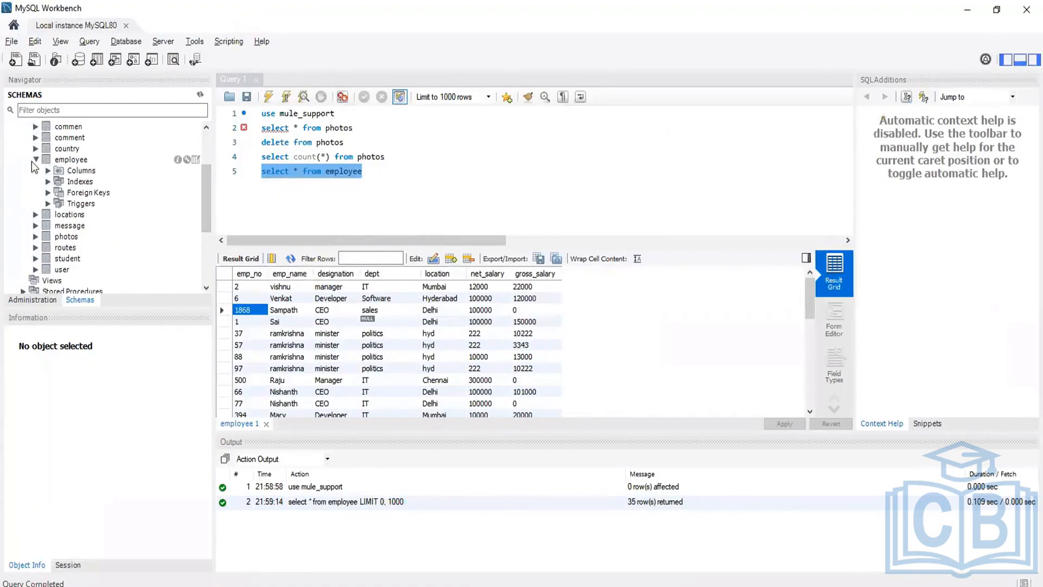
{"action": "left_click", "coordinate": [36, 160]}
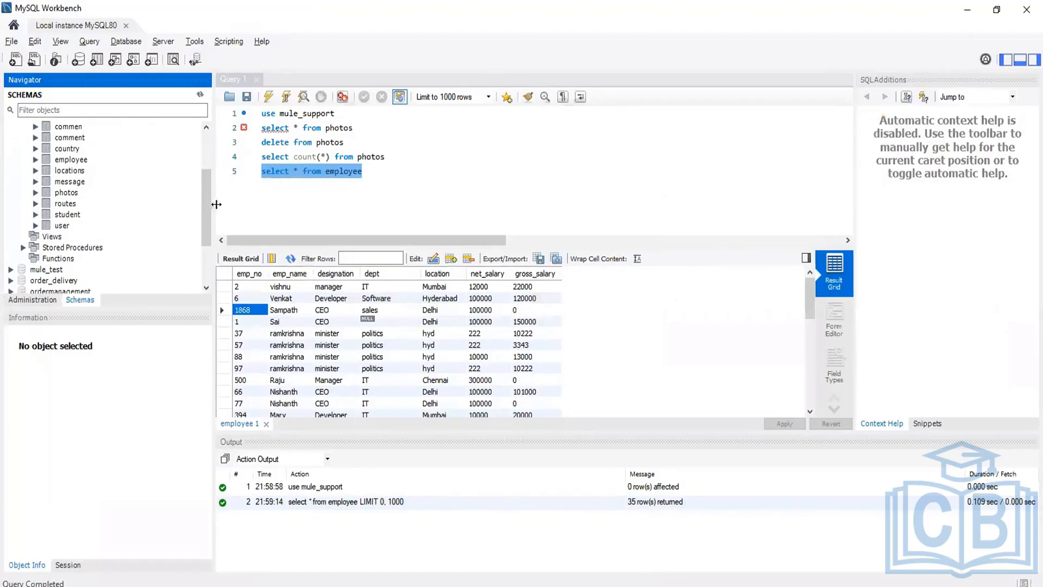
{"action": "scroll", "coordinate": [206, 212], "scroll_direction": "up", "scroll_amount": 1}
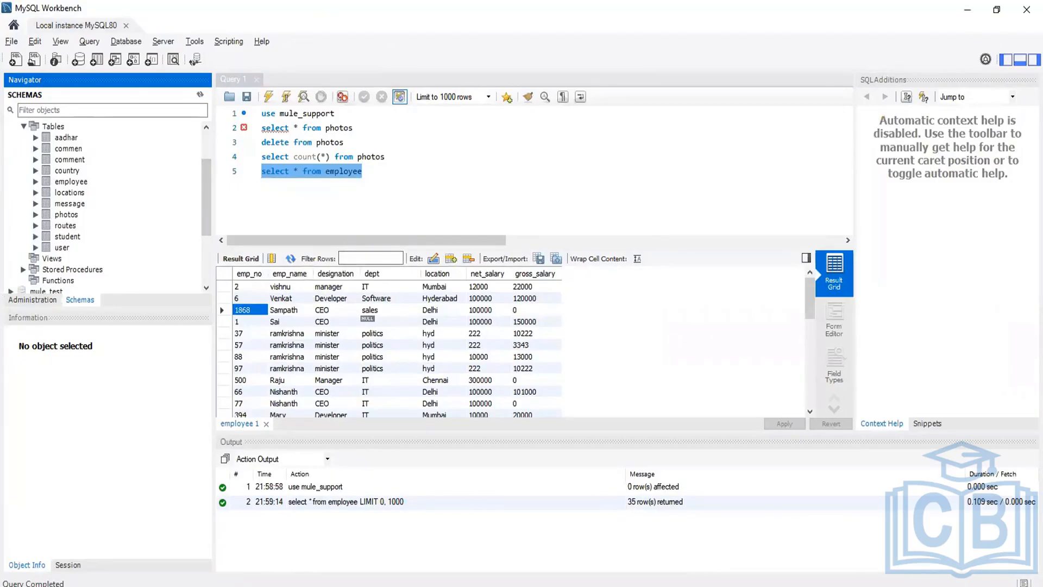
{"action": "left_click", "coordinate": [606, 565]}
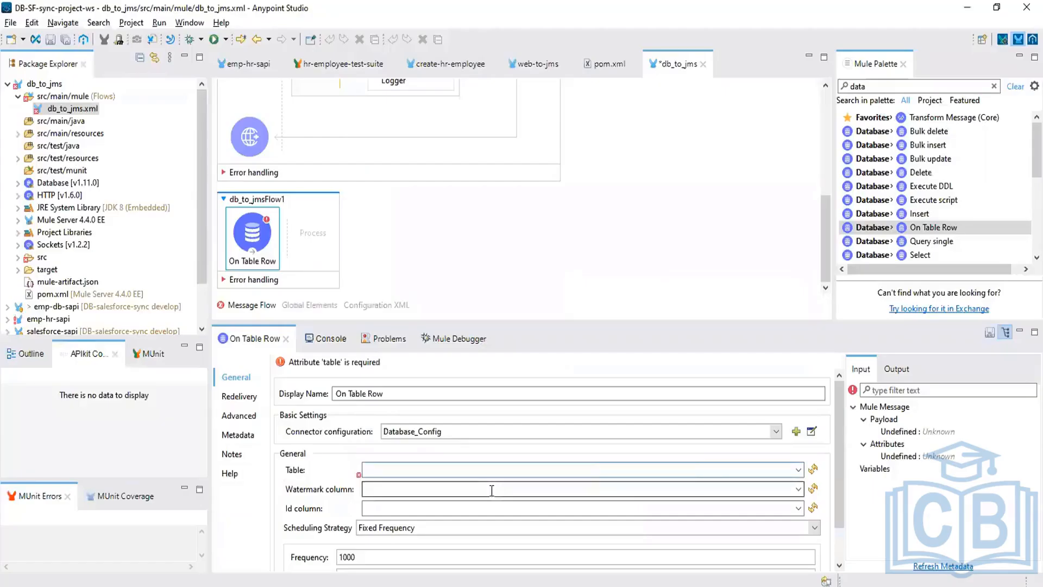
Set the On Table Row source's table to employee and reopen the source's properties
{"action": "left_click", "coordinate": [798, 470]}
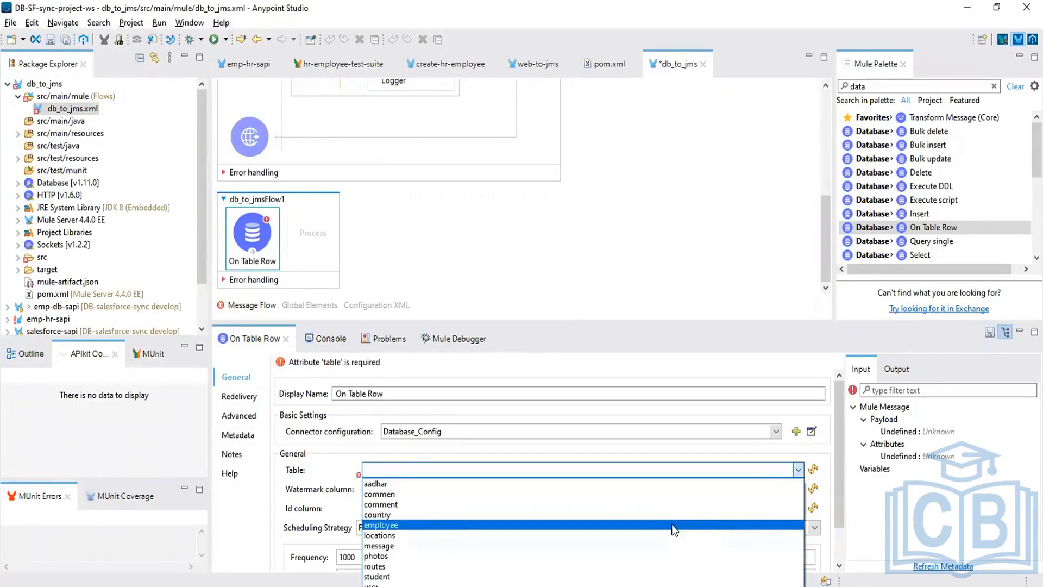
{"action": "left_click", "coordinate": [674, 530]}
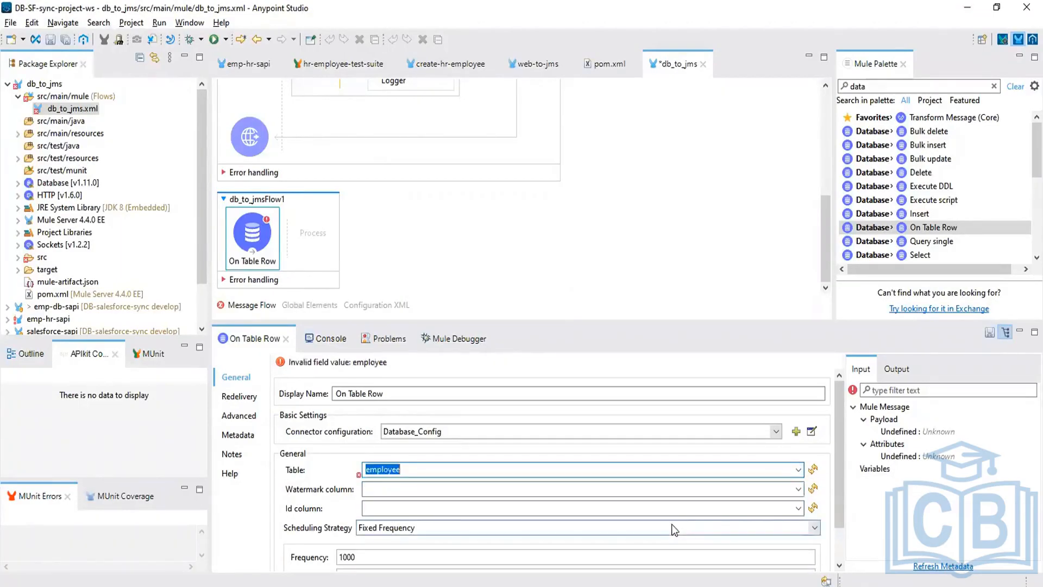
{"action": "left_click", "coordinate": [667, 233]}
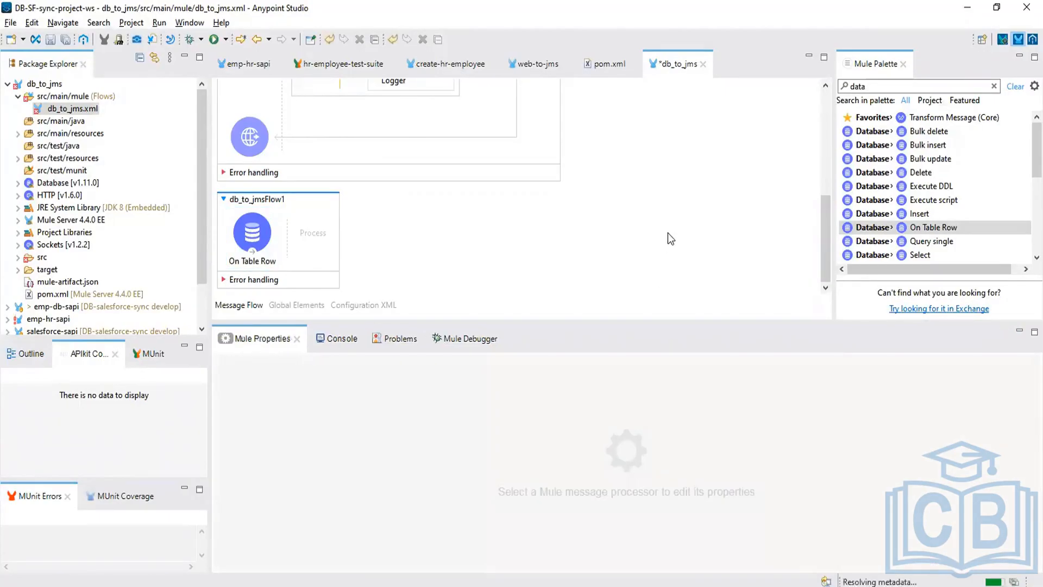
{"action": "left_click", "coordinate": [258, 233]}
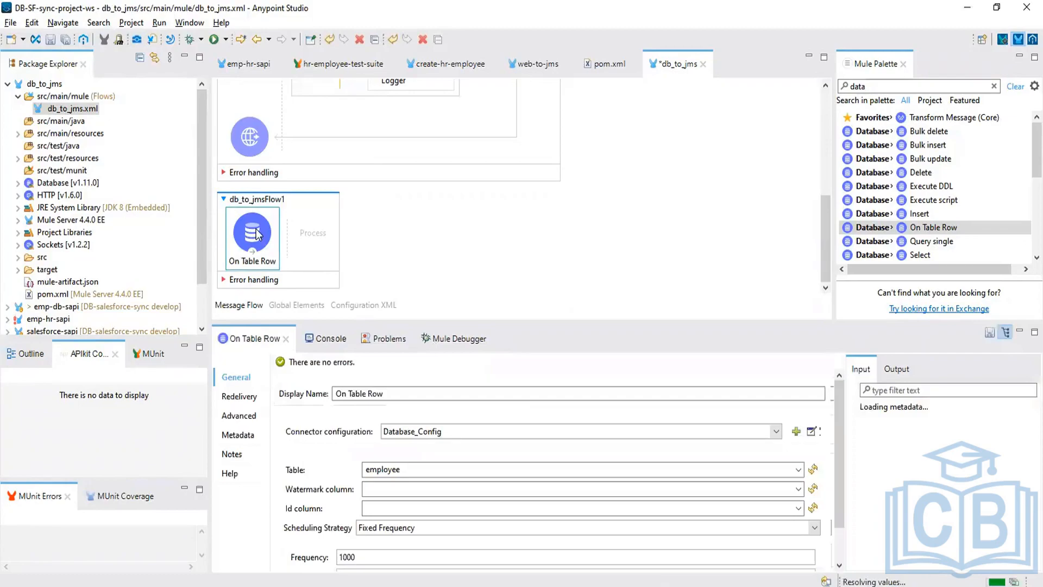
Set the On Table Row source's fixed frequency to 20 with the time unit SECONDS and save the project files
{"action": "left_click_drag", "start_coordinate": [841, 466], "coordinate": [846, 507]}
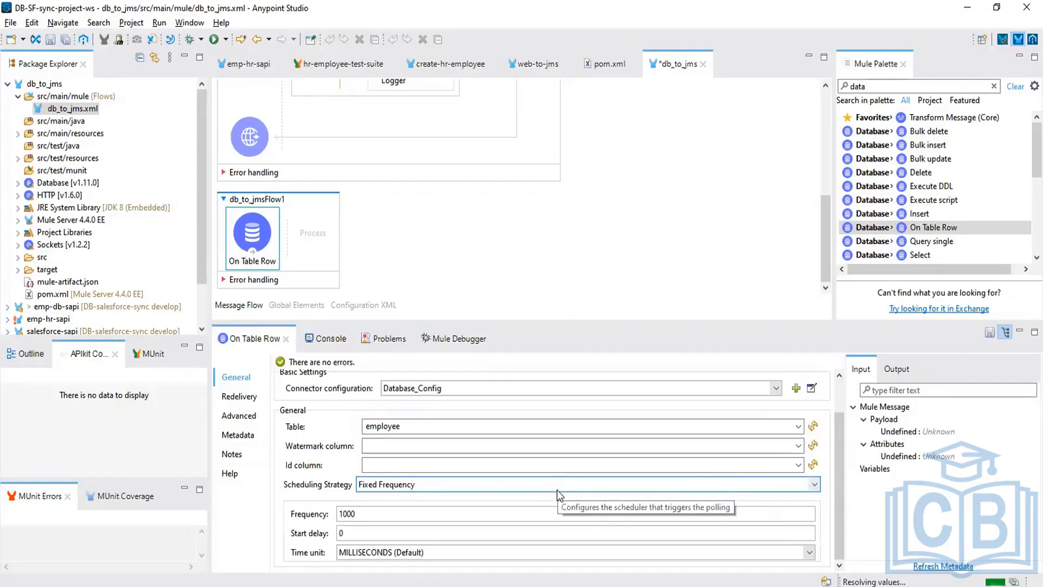
{"action": "left_click", "coordinate": [418, 553]}
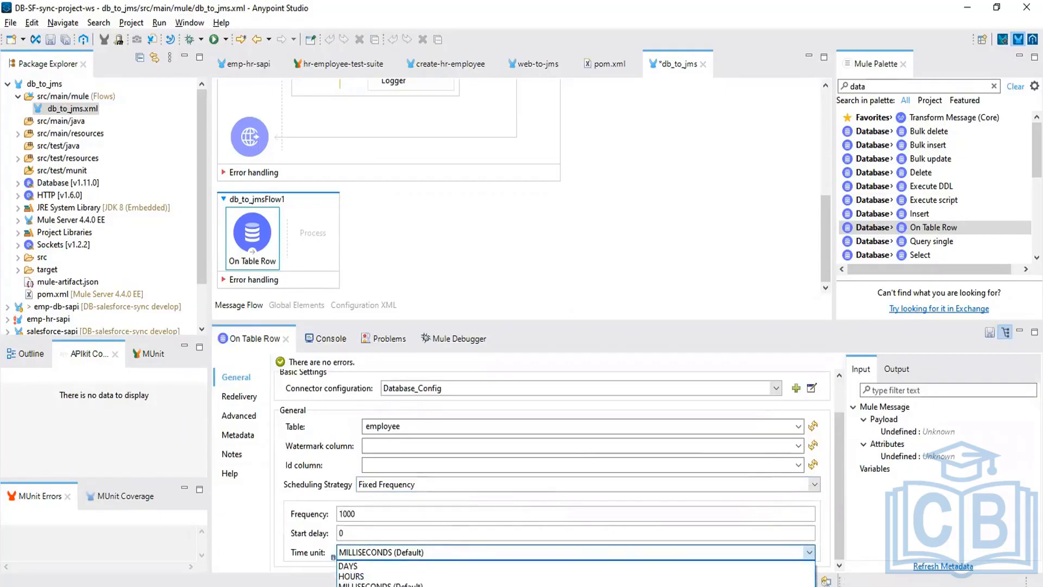
{"action": "left_click", "coordinate": [380, 586]}
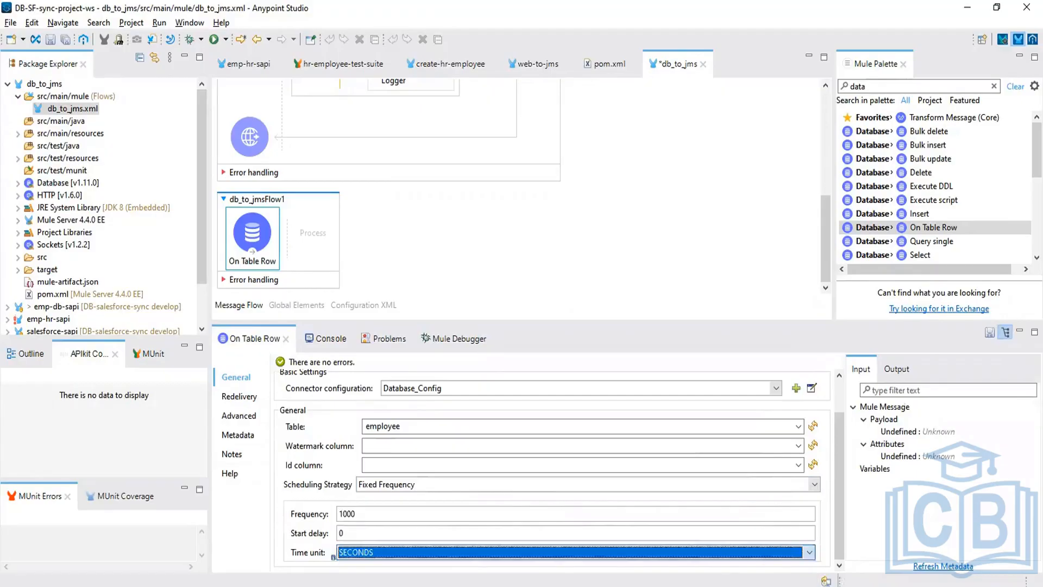
{"action": "double_click", "coordinate": [354, 513]}
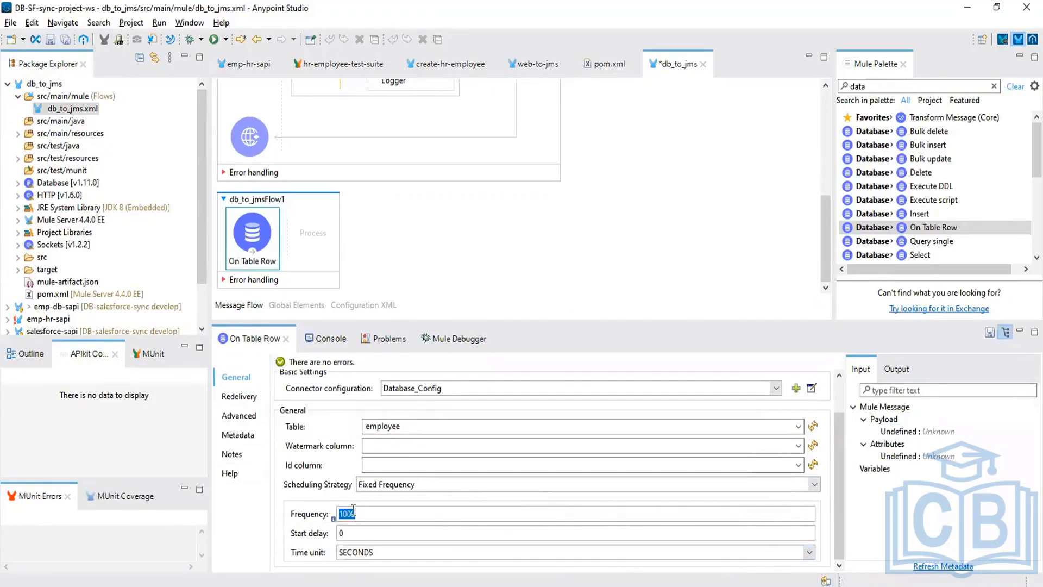
{"action": "type", "text": "20"}
{"action": "left_click", "coordinate": [463, 235]}
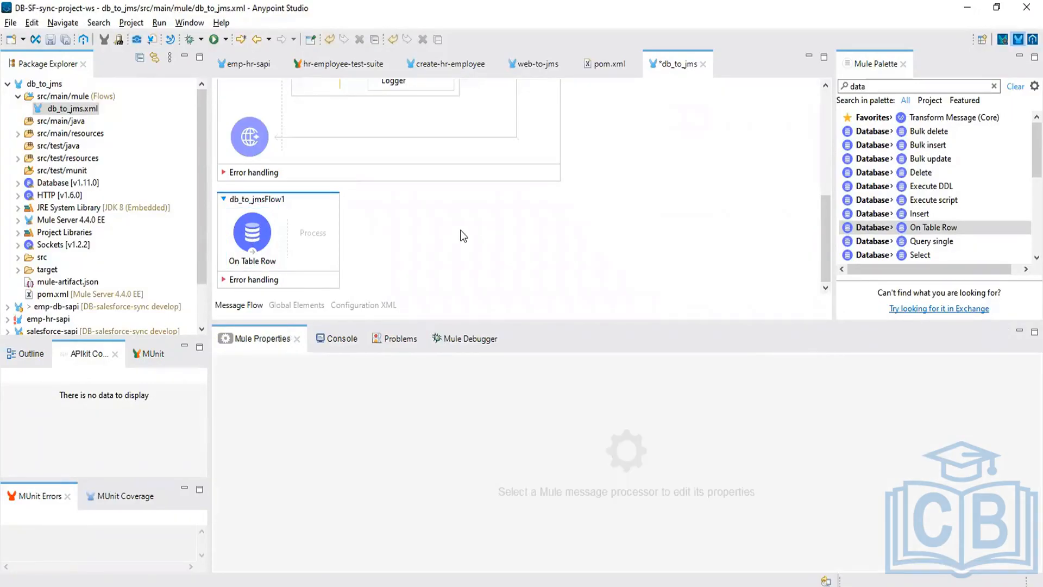
{"action": "left_click", "coordinate": [66, 39]}
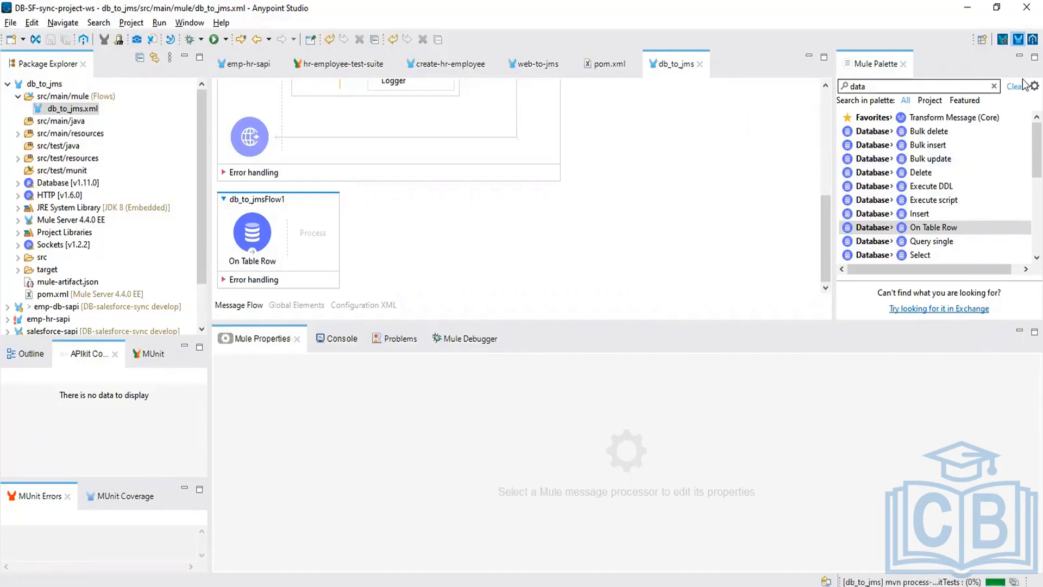
Search the palette for log and add a Logger after the On Table Row source in db_to_jmsFlow1
{"action": "double_click", "coordinate": [968, 83]}
{"action": "type", "text": "l"}
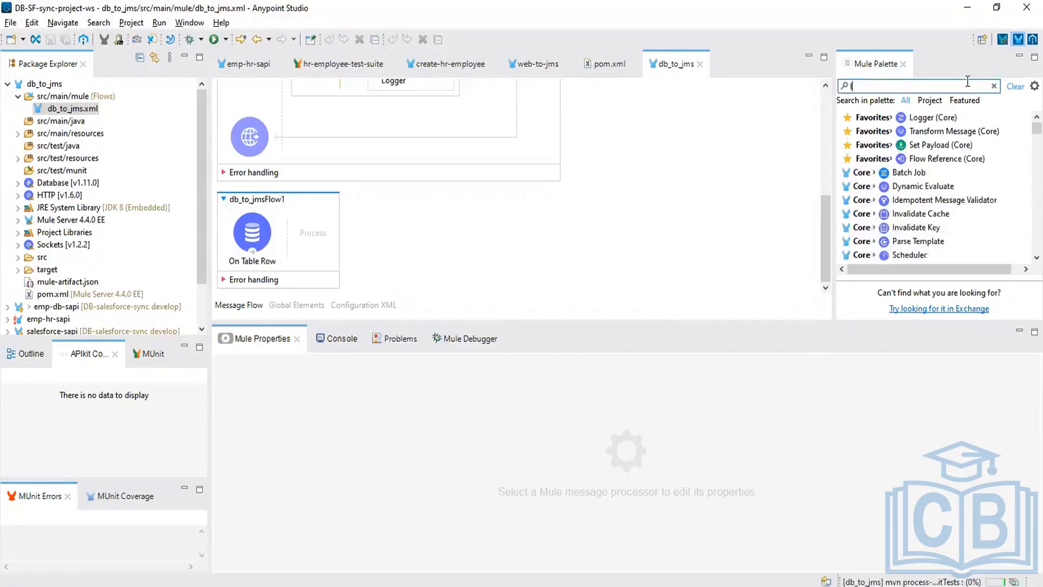
{"action": "type", "text": "og"}
{"action": "mouse_move", "coordinate": [933, 118]}
{"action": "left_mouse_down"}
{"action": "mouse_move", "coordinate": [475, 228]}
{"action": "mouse_move", "coordinate": [306, 231]}
{"action": "left_mouse_up"}
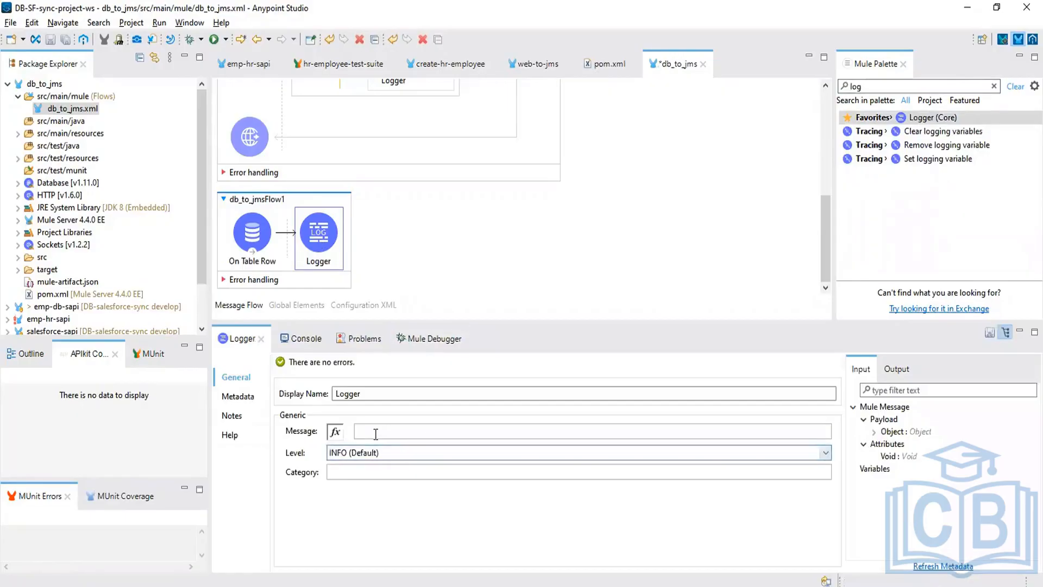
Set the new Logger's message to the expression payload and save the project files
{"action": "left_click", "coordinate": [336, 432]}
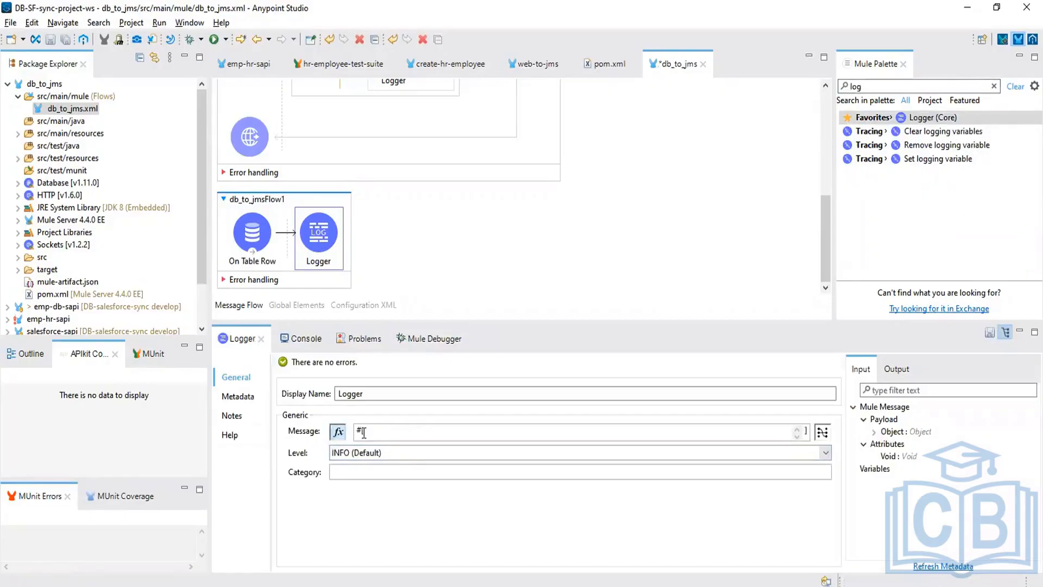
{"action": "left_click", "coordinate": [364, 433]}
{"action": "type", "text": "payload"}
{"action": "left_click", "coordinate": [573, 248]}
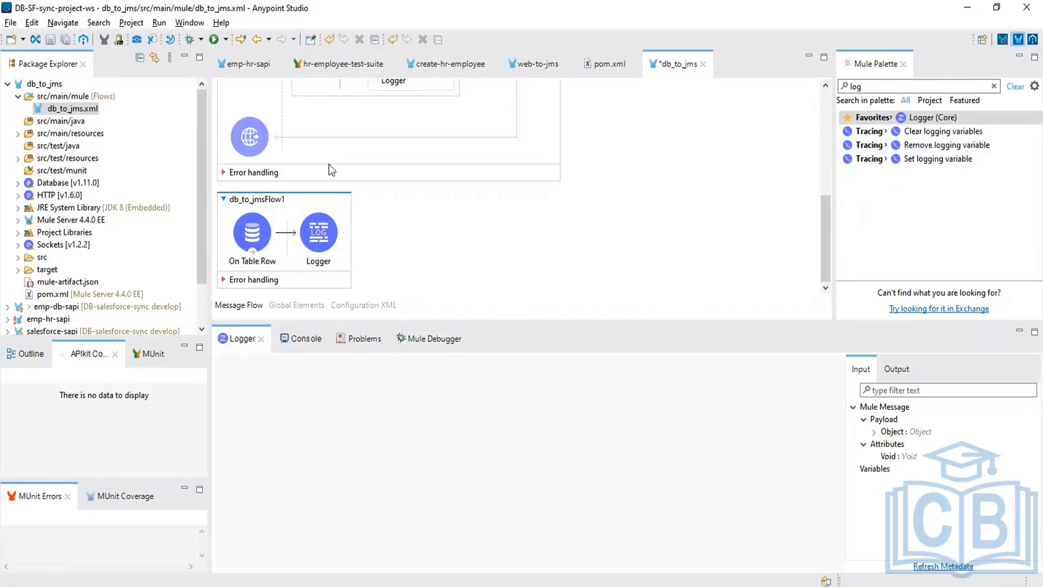
{"action": "left_click", "coordinate": [66, 40]}
Follow the application's redeployment in an enlarged console and examine the employee records logged by db_to_jmsFlow1
{"action": "left_click", "coordinate": [354, 346]}
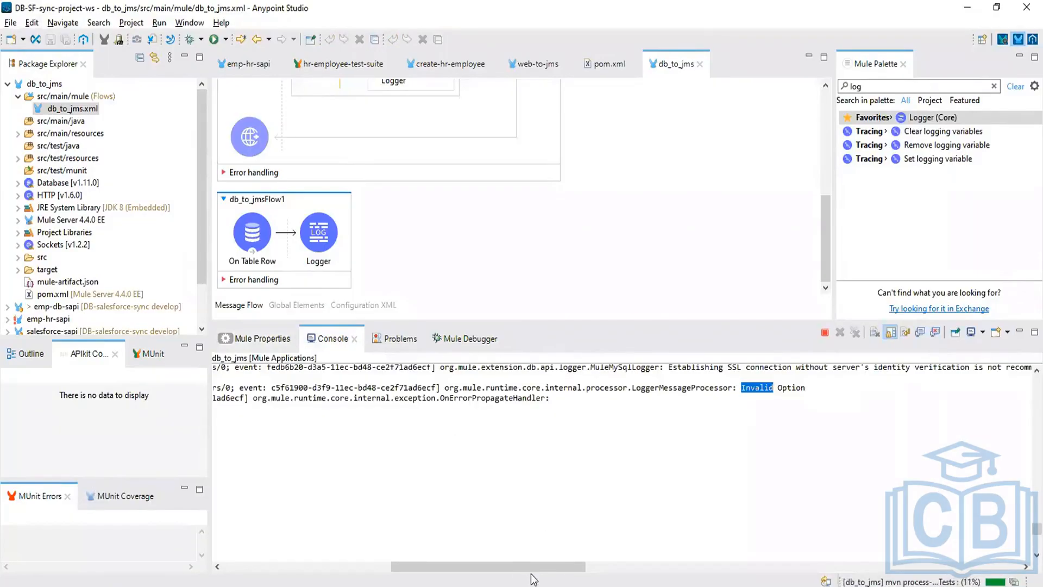
{"action": "left_click_drag", "start_coordinate": [427, 567], "coordinate": [388, 550]}
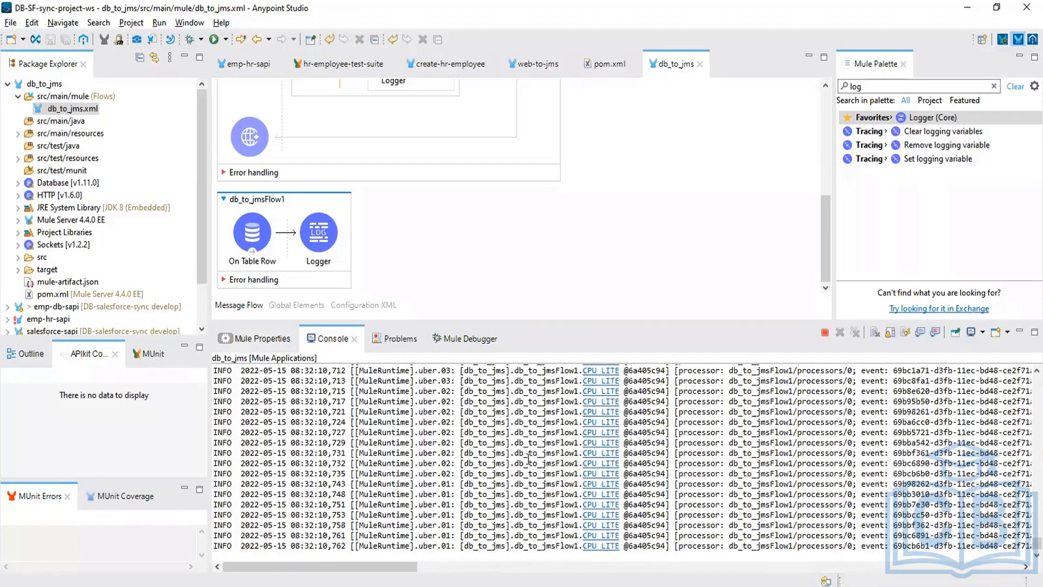
{"action": "left_click_drag", "start_coordinate": [365, 574], "coordinate": [649, 451]}
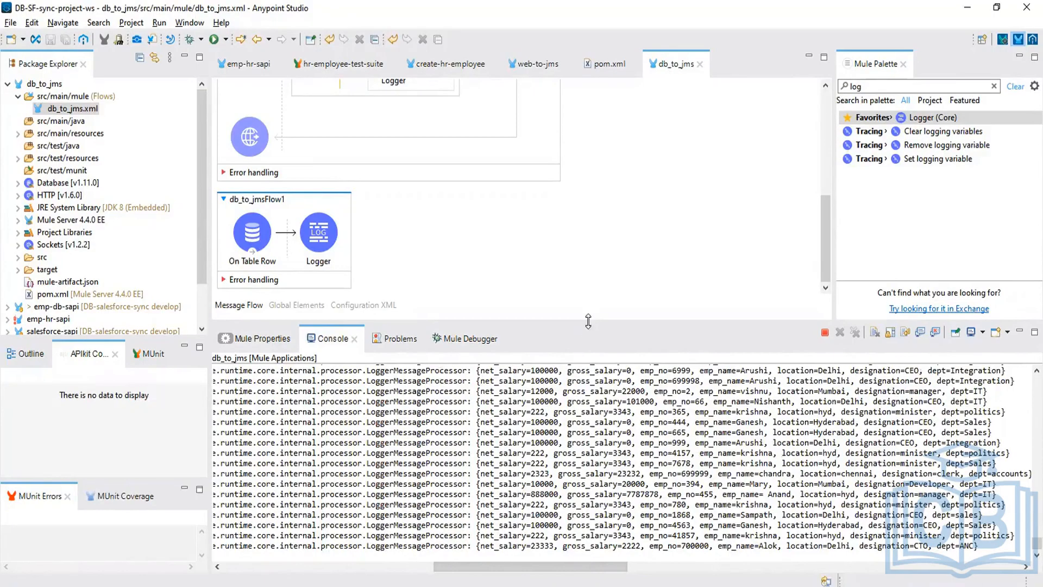
{"action": "left_click_drag", "start_coordinate": [588, 321], "coordinate": [599, 266]}
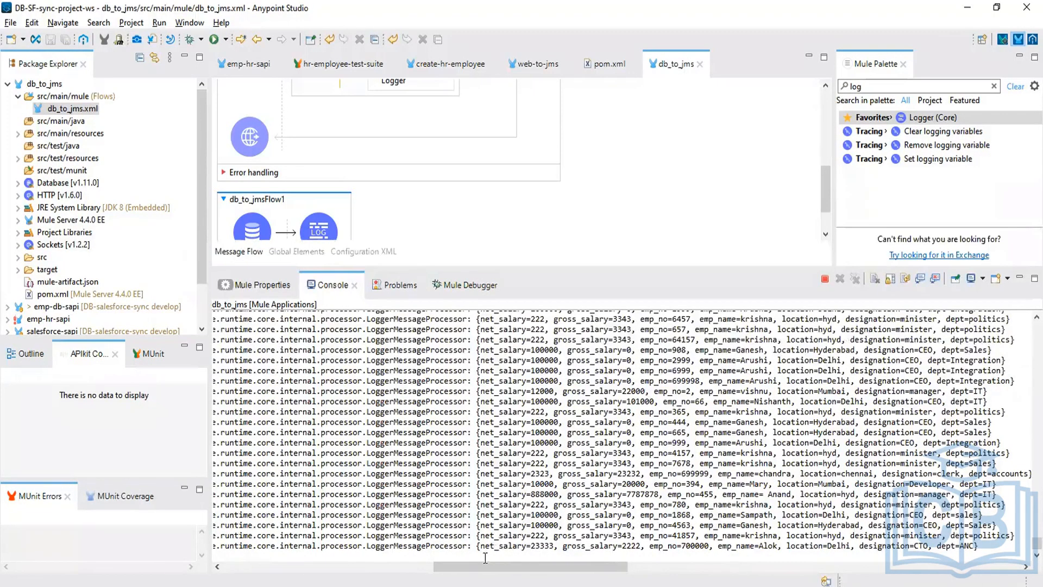
{"action": "left_click_drag", "start_coordinate": [316, 577], "coordinate": [199, 576]}
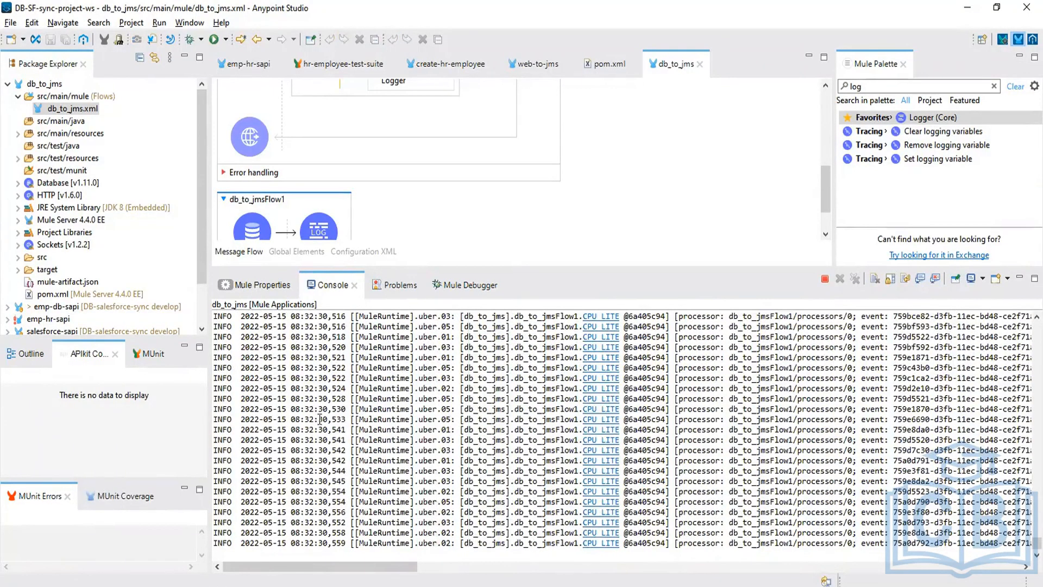
Compare the timestamps of successive polling runs in the console log
{"action": "scroll", "coordinate": [320, 414], "scroll_direction": "up", "scroll_amount": 3}
{"action": "scroll", "coordinate": [321, 414], "scroll_direction": "up", "scroll_amount": 10}
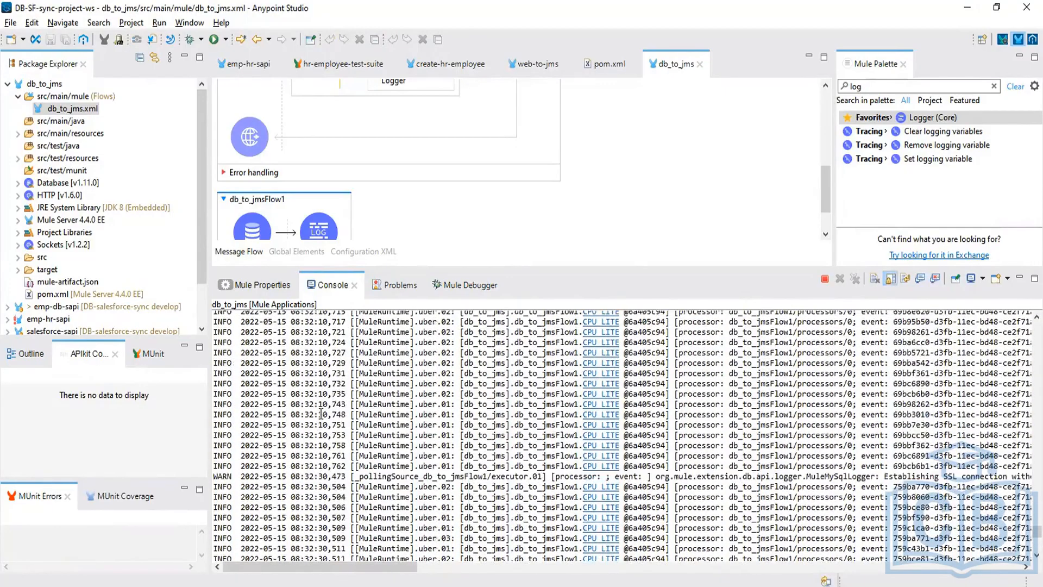
{"action": "scroll", "coordinate": [320, 414], "scroll_direction": "up", "scroll_amount": 3}
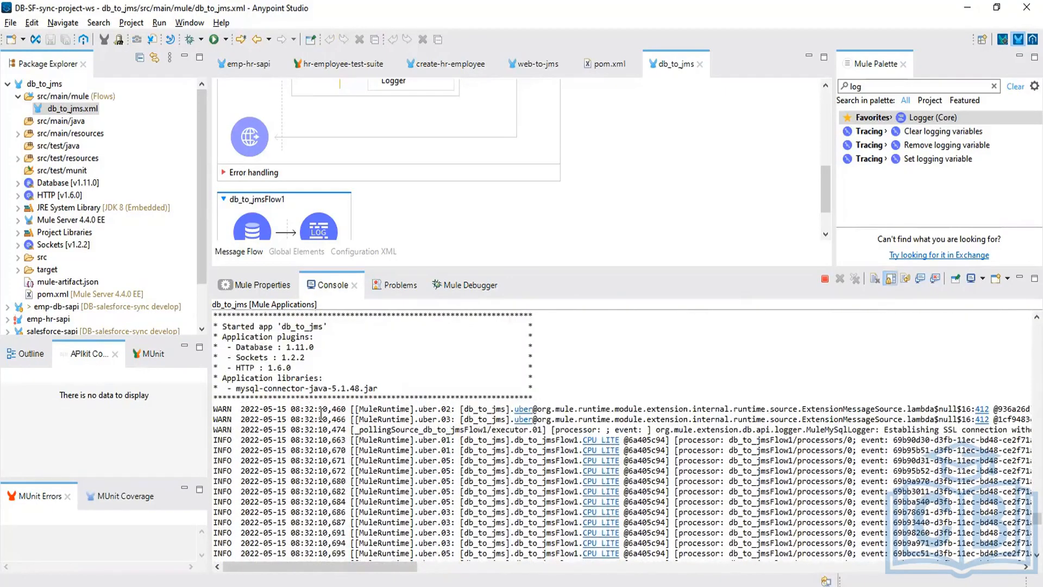
{"action": "scroll", "coordinate": [320, 414], "scroll_direction": "down", "scroll_amount": 15}
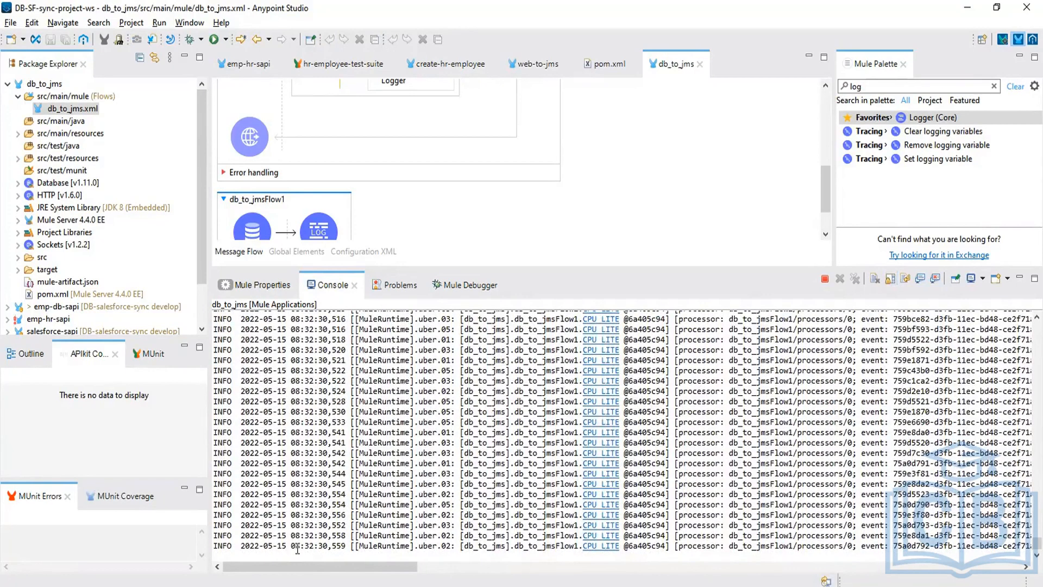
{"action": "scroll", "coordinate": [344, 515], "scroll_direction": "up", "scroll_amount": 10}
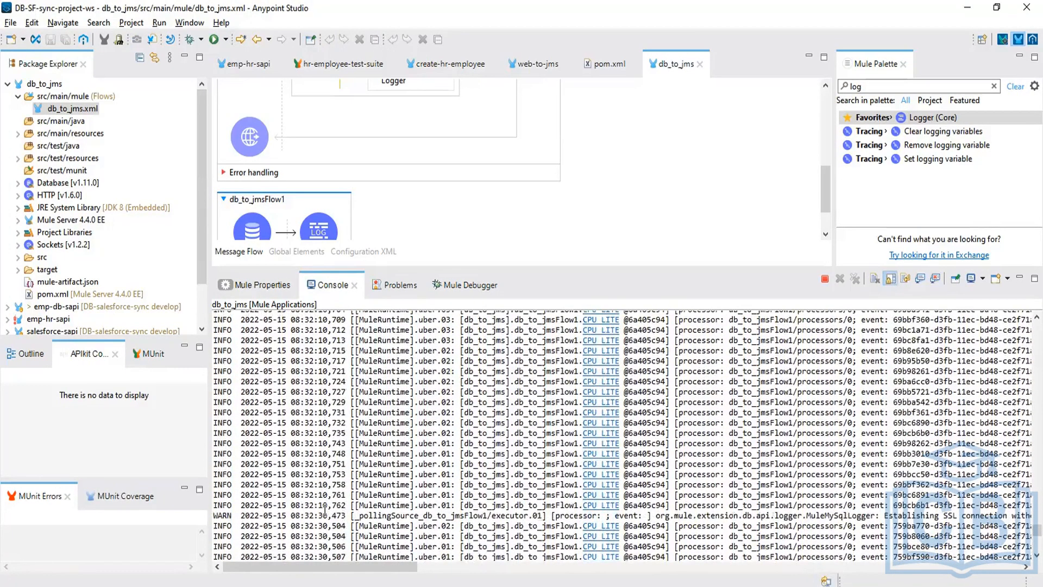
{"action": "double_click", "coordinate": [324, 484]}
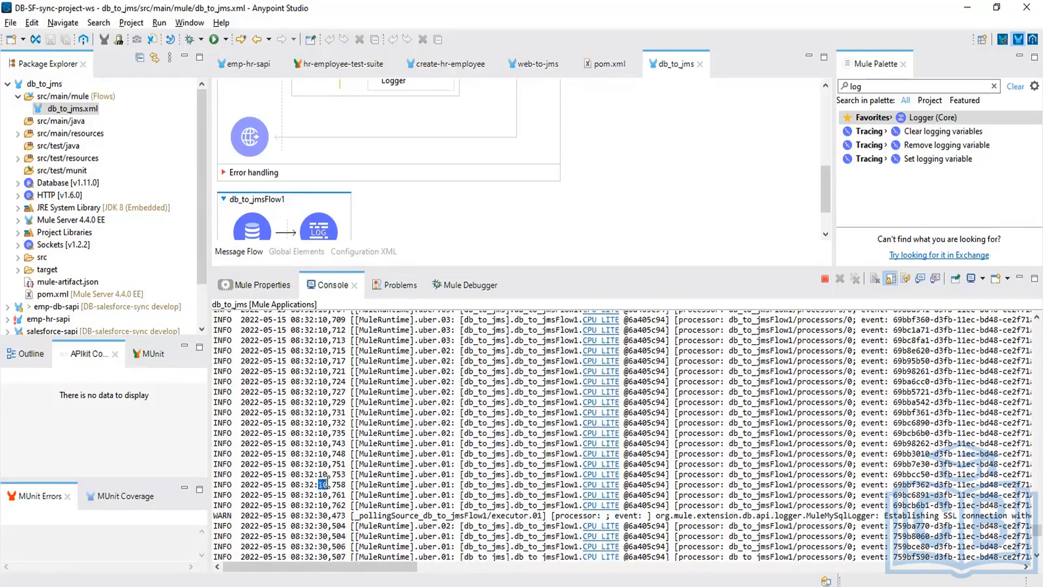
{"action": "left_click", "coordinate": [325, 515]}
{"action": "left_click_drag", "start_coordinate": [324, 515], "coordinate": [327, 515]}
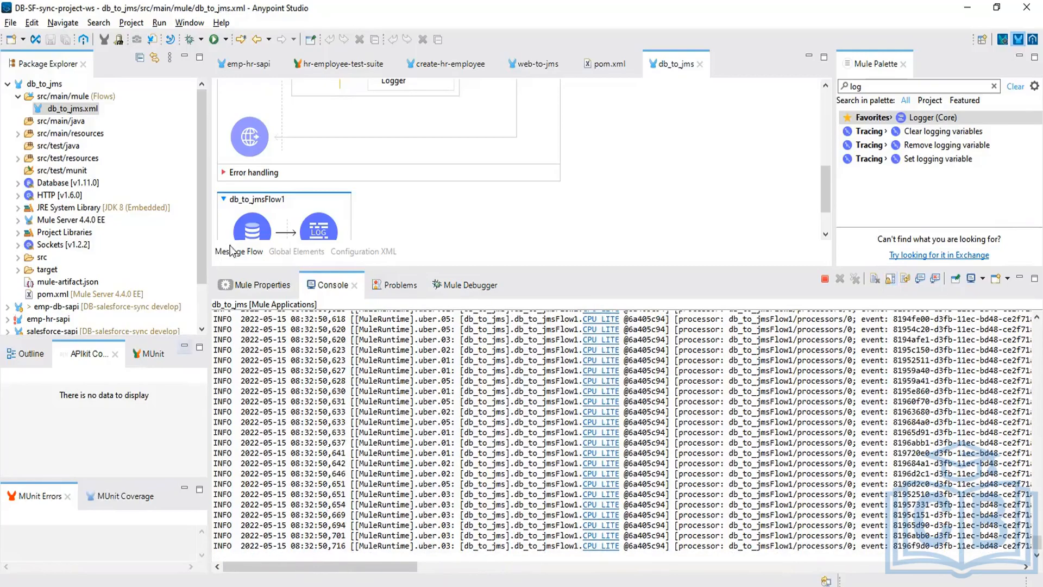
Check the On Table Row source's frequency setting against the polling times recorded in the console log
{"action": "left_click", "coordinate": [241, 233]}
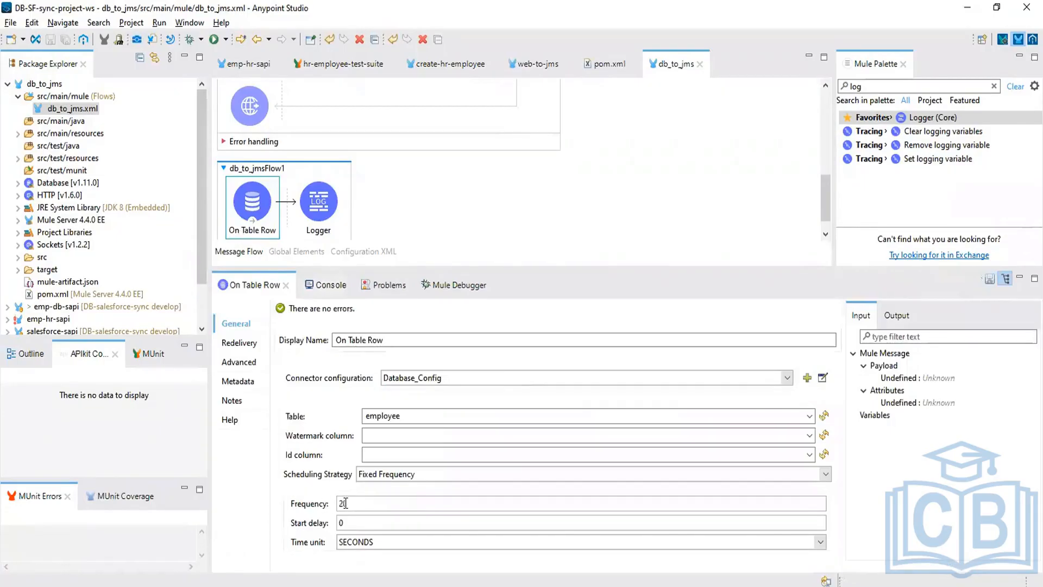
{"action": "double_click", "coordinate": [344, 503]}
{"action": "left_click", "coordinate": [321, 278]}
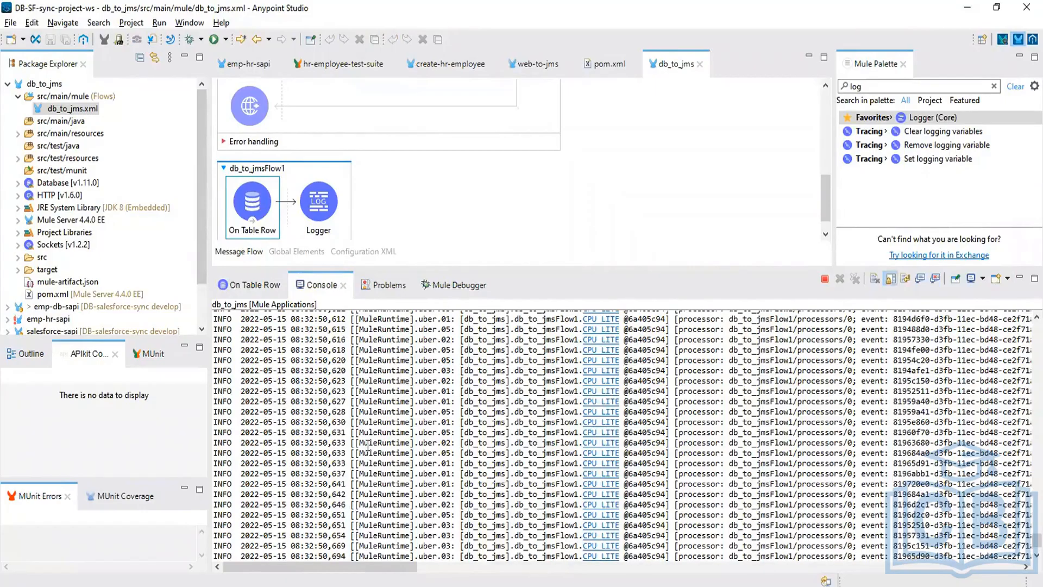
{"action": "scroll", "coordinate": [368, 446], "scroll_direction": "up", "scroll_amount": 8}
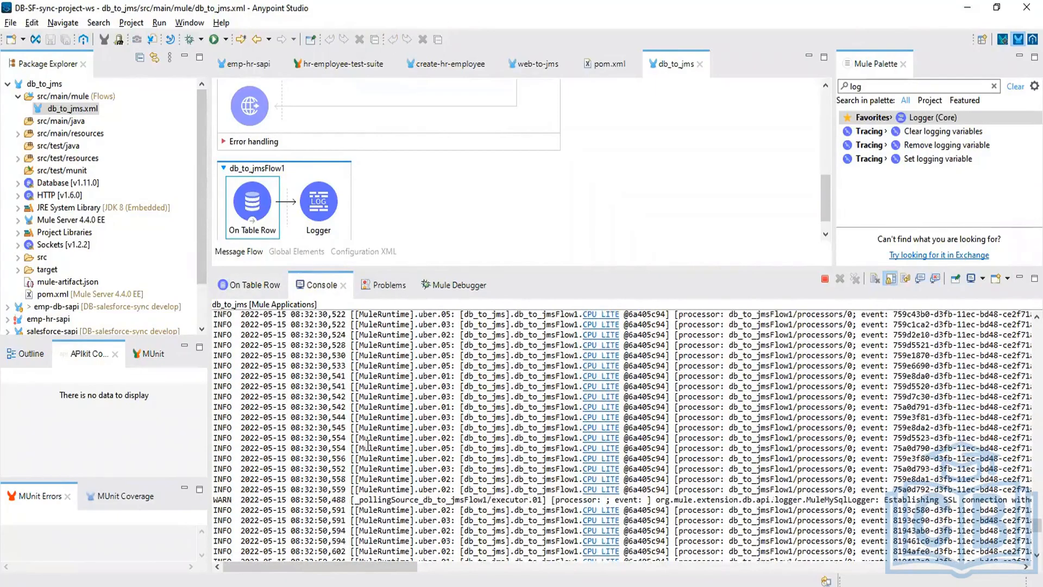
{"action": "scroll", "coordinate": [368, 446], "scroll_direction": "down", "scroll_amount": 8}
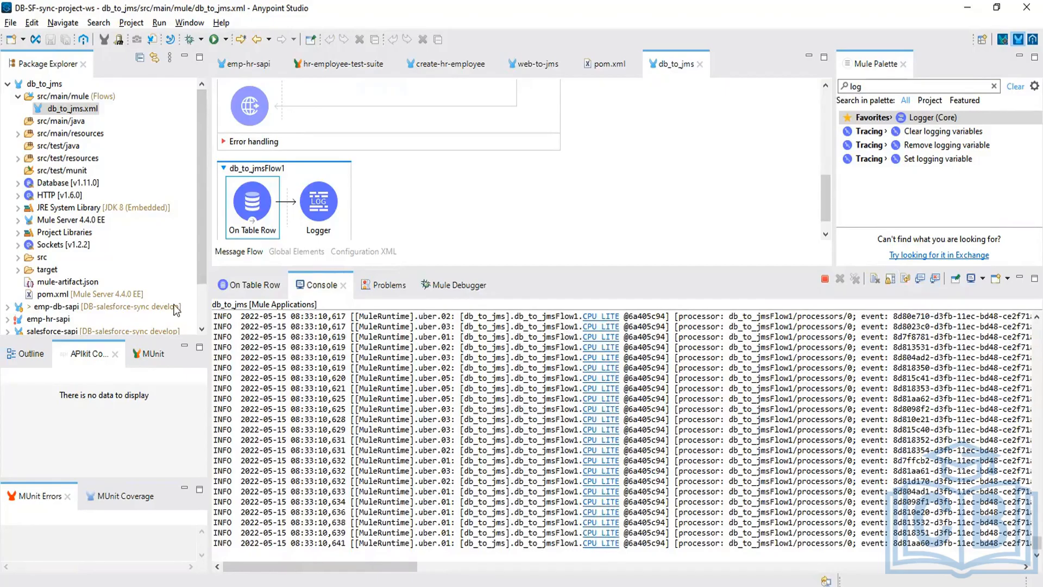
Set the On Table Row source's watermark column to emp_no and save the project files
{"action": "left_click", "coordinate": [252, 195]}
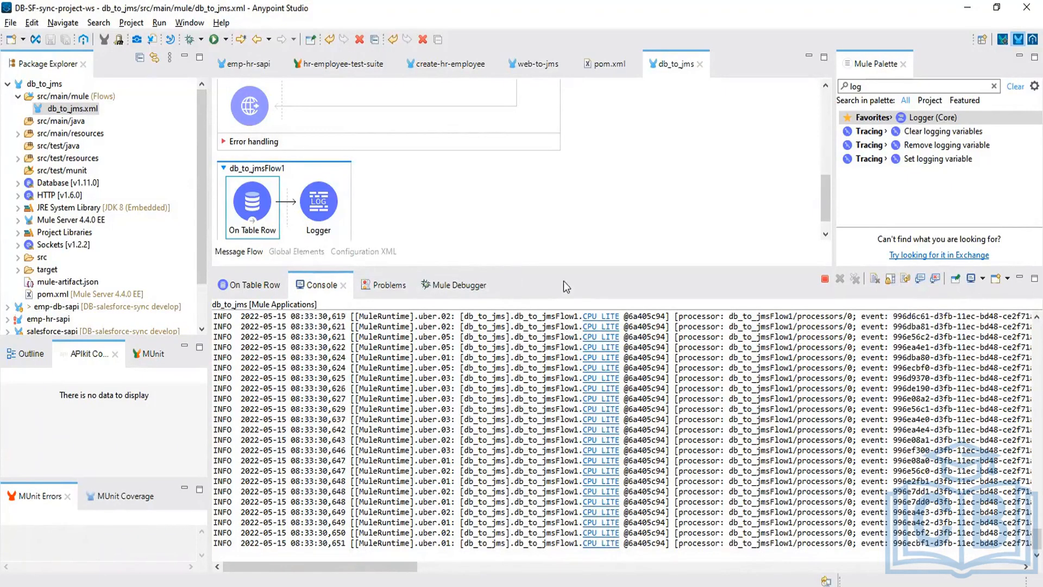
{"action": "left_click_drag", "start_coordinate": [582, 268], "coordinate": [596, 347]}
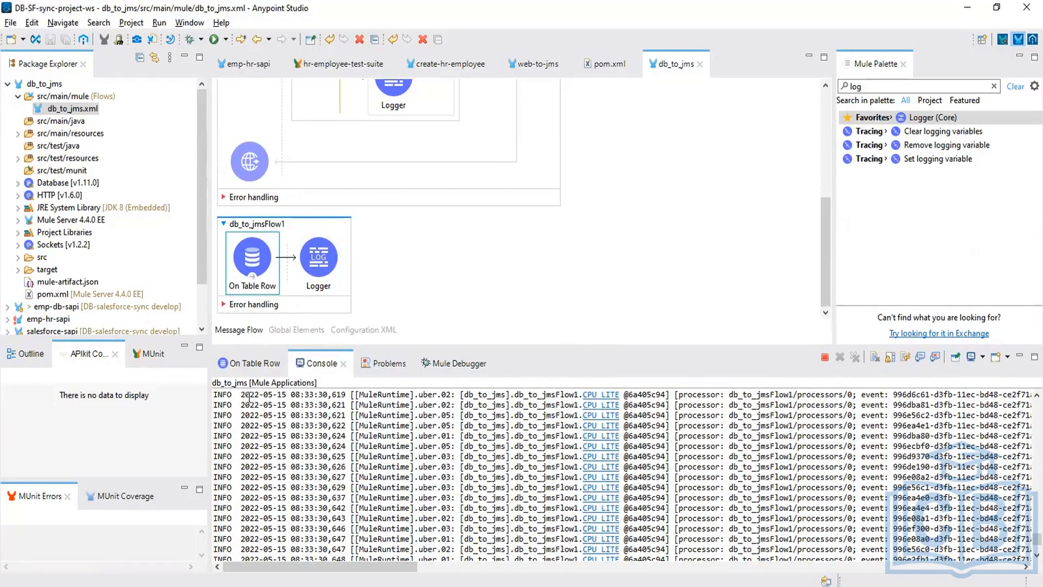
{"action": "left_click", "coordinate": [250, 363]}
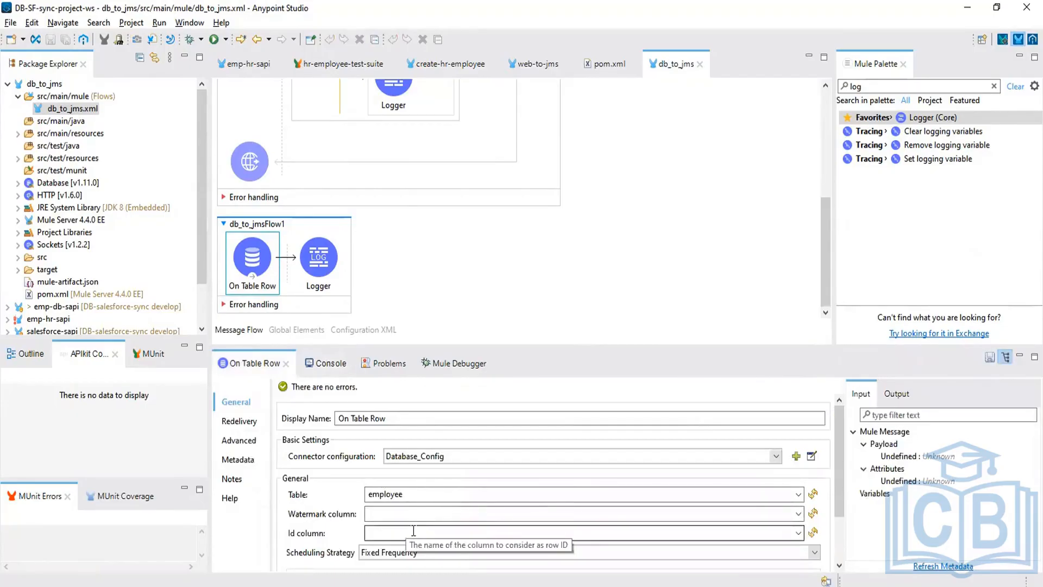
{"action": "left_click", "coordinate": [390, 510]}
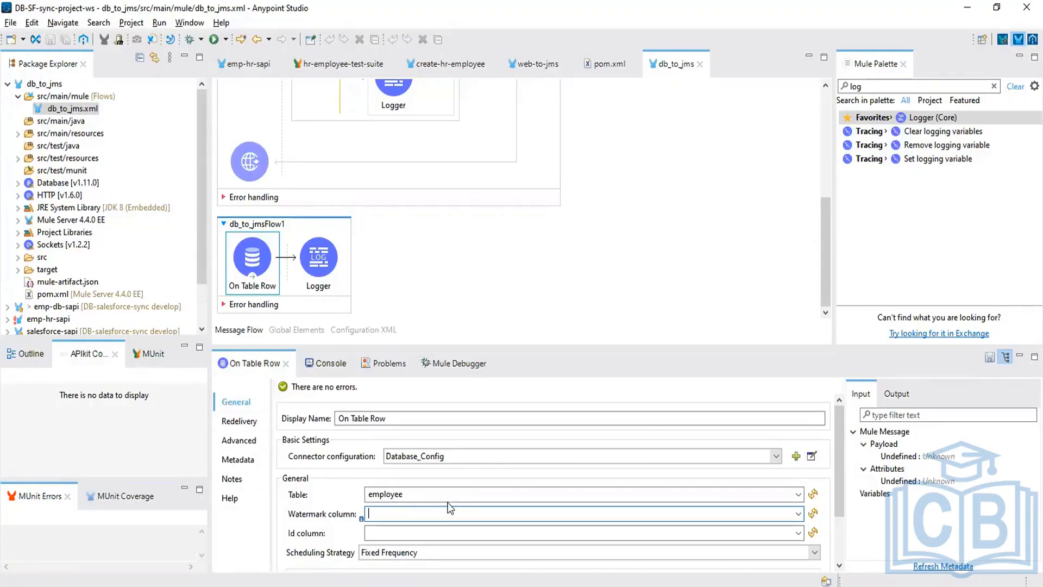
{"action": "left_click", "coordinate": [799, 514]}
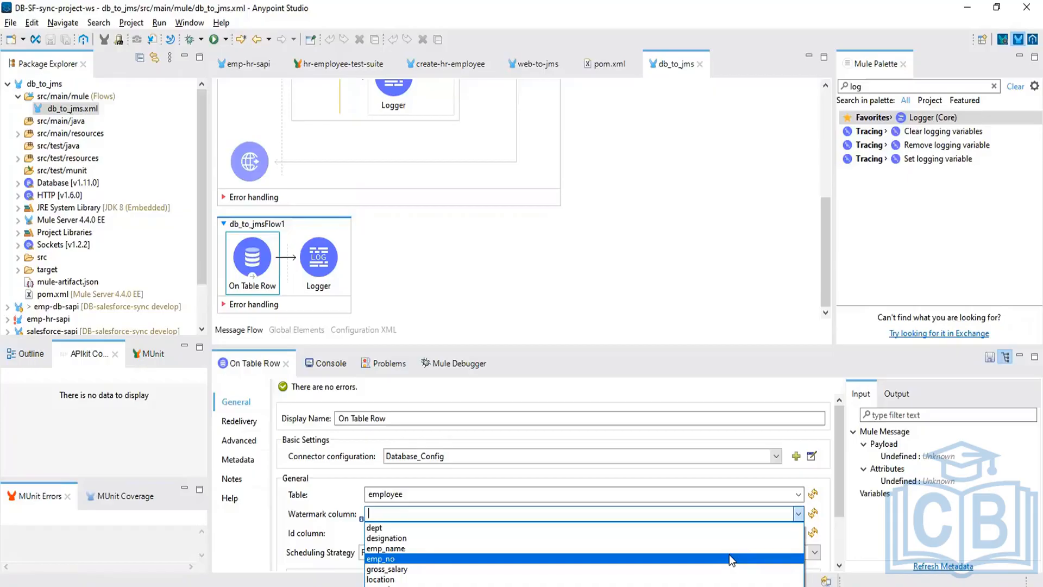
{"action": "left_click", "coordinate": [731, 558]}
{"action": "left_click", "coordinate": [720, 278]}
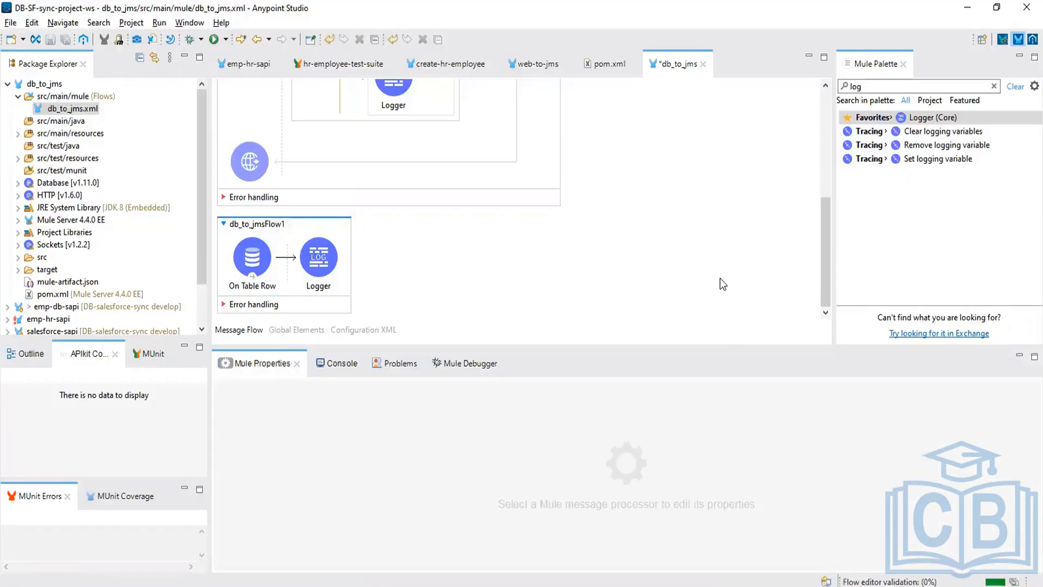
{"action": "left_click", "coordinate": [64, 41]}
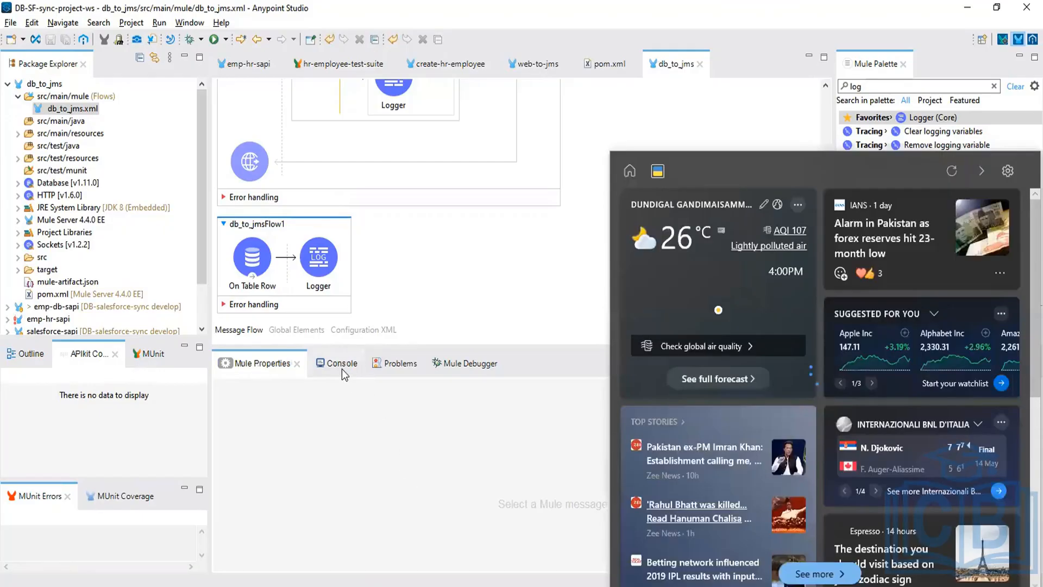
Clear the application's console log and switch to the employee query result in MySQL Workbench
{"action": "left_click", "coordinate": [341, 369]}
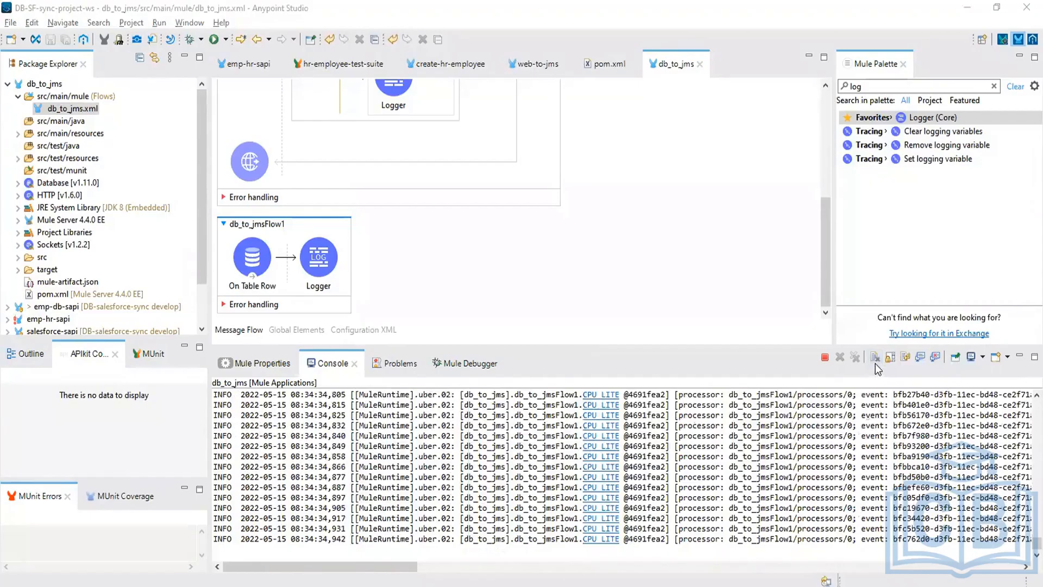
{"action": "left_click", "coordinate": [875, 360]}
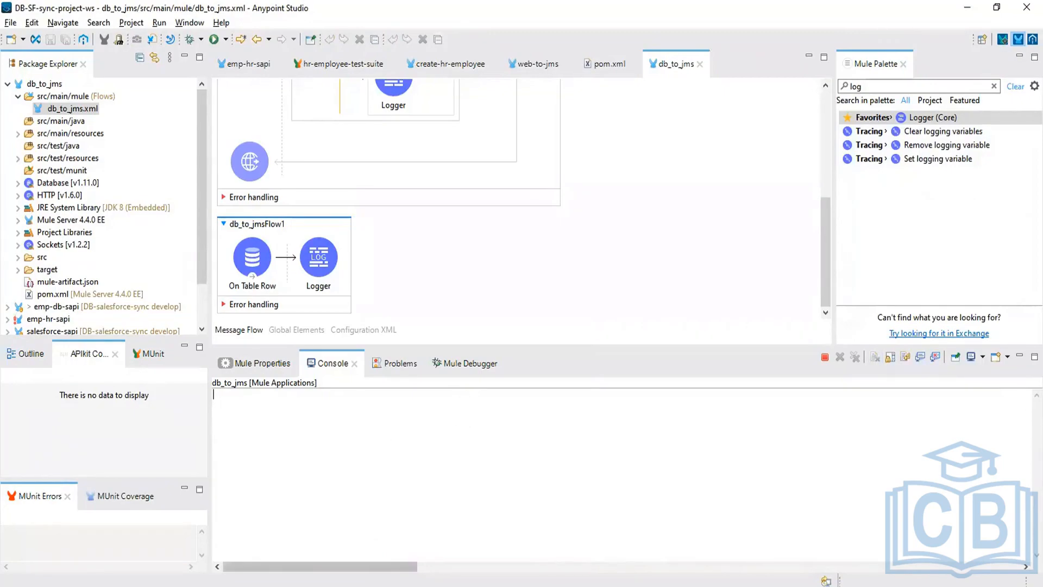
{"action": "left_click", "coordinate": [625, 586]}
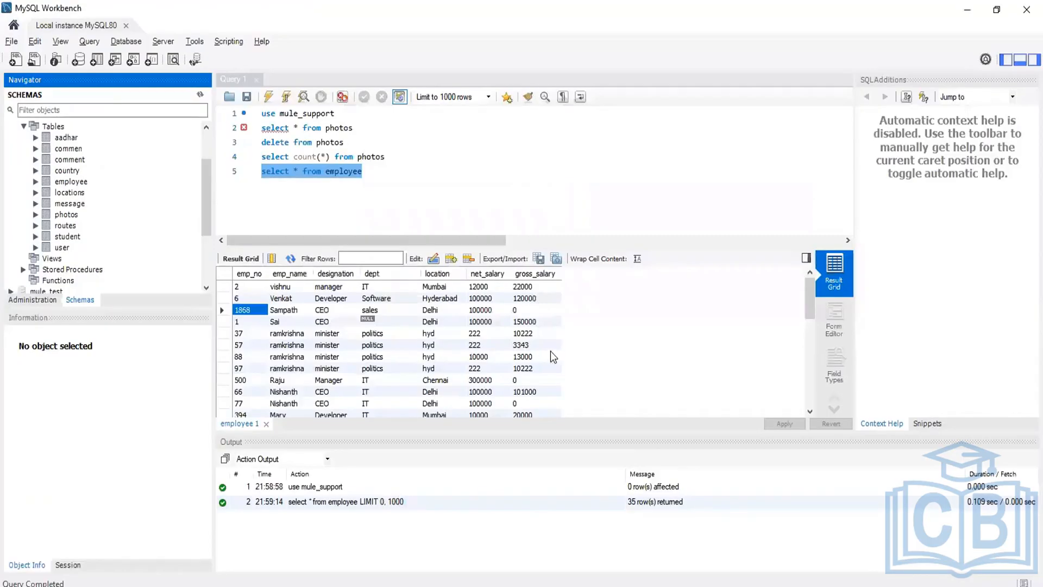
Start a new record at the end of the employee result, entering emp_no 8999999, the employee's name and designation Manager
{"action": "scroll", "coordinate": [554, 351], "scroll_direction": "down", "scroll_amount": 8}
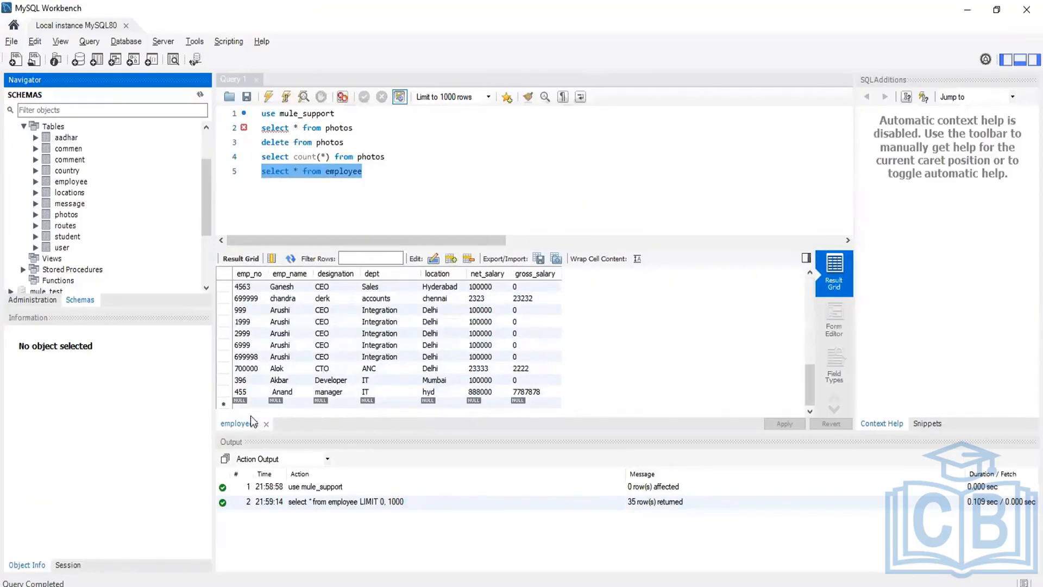
{"action": "left_click", "coordinate": [247, 405]}
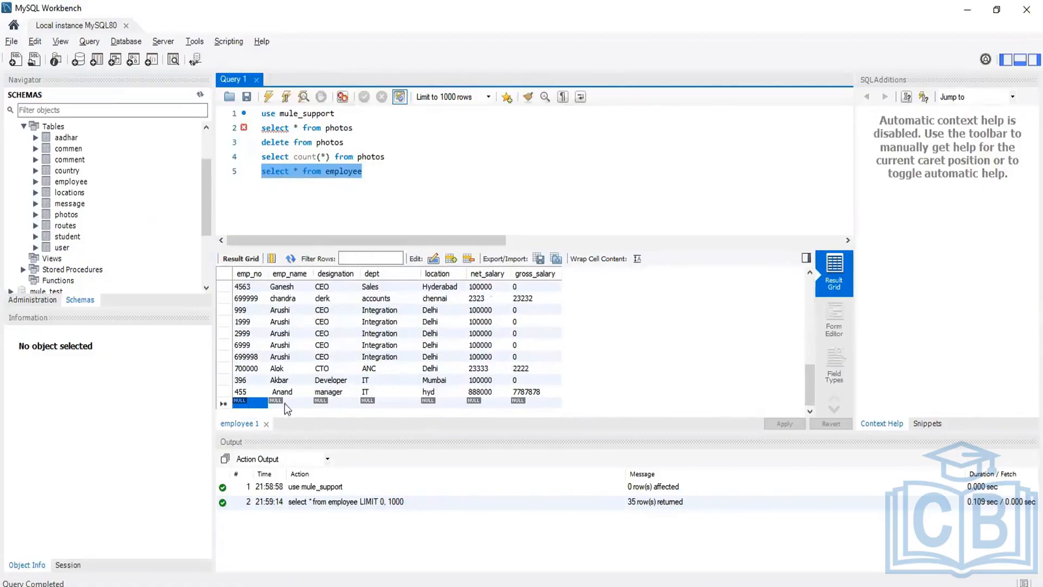
{"action": "scroll", "coordinate": [412, 375], "scroll_direction": "up", "scroll_amount": 8}
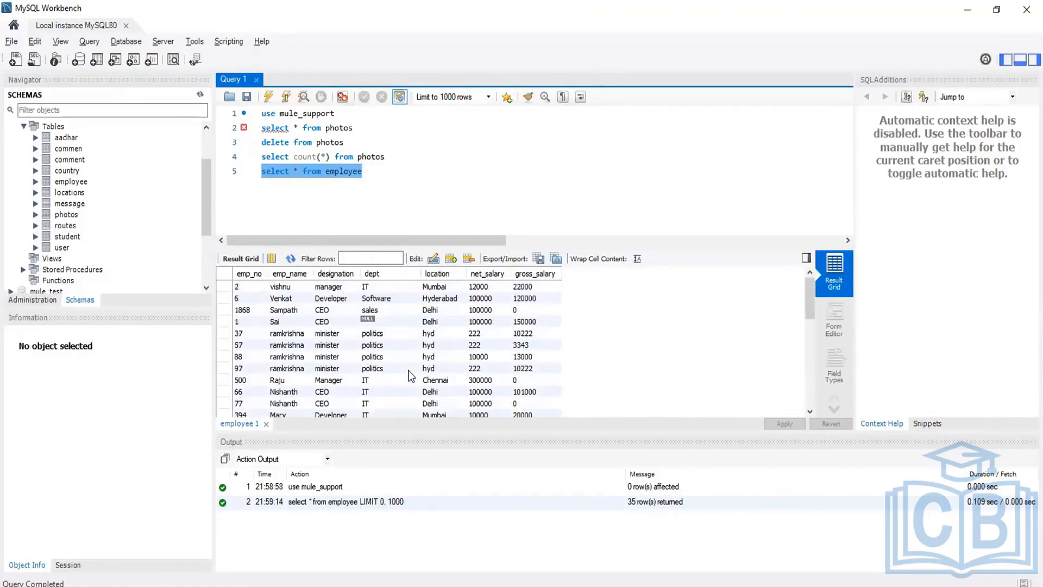
{"action": "scroll", "coordinate": [325, 348], "scroll_direction": "down", "scroll_amount": 8}
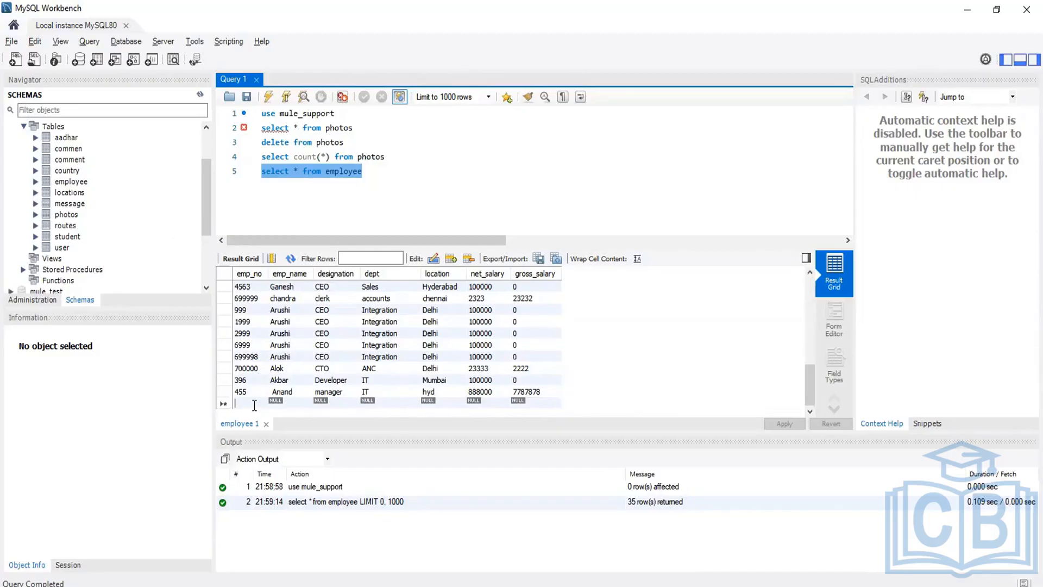
{"action": "type", "text": "899"}
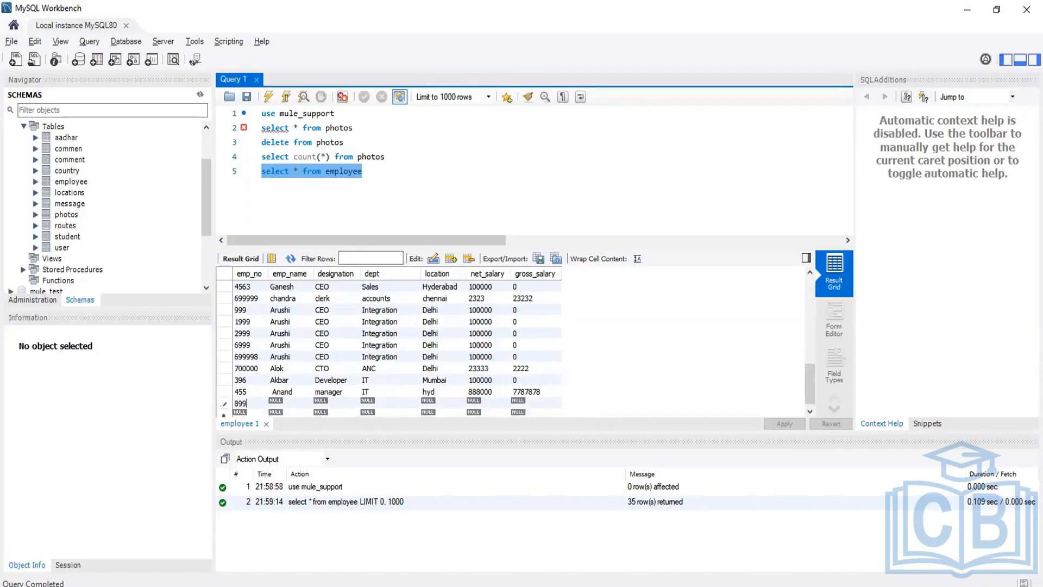
{"action": "type", "text": "9999"}
{"action": "double_click", "coordinate": [277, 402]}
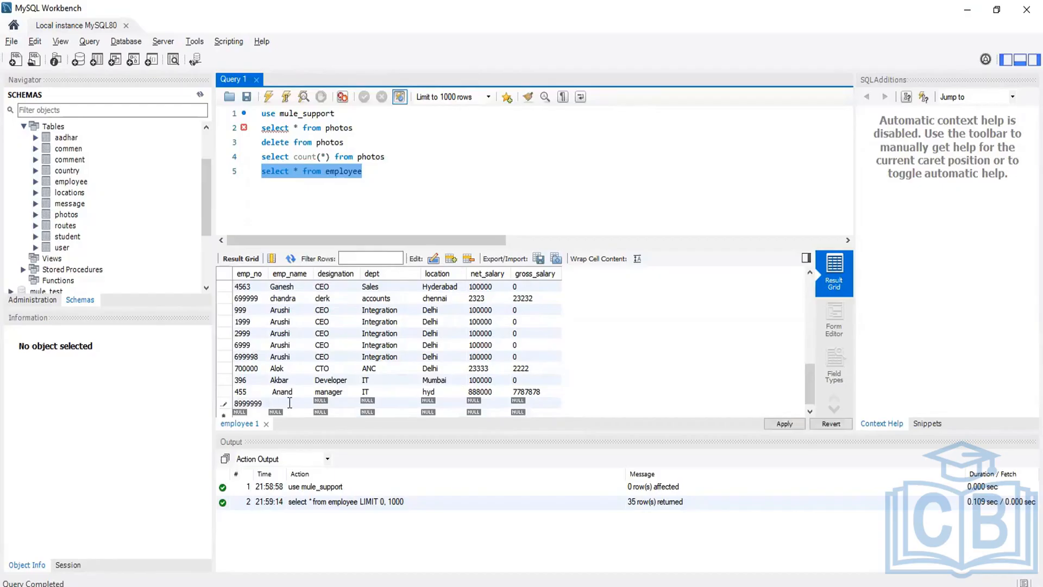
{"action": "type", "text": "Adam"}
{"action": "left_click", "coordinate": [334, 403]}
{"action": "type", "text": "Manager"}
Complete the new employee record with dept IT, location Chicago, net_salary 8988999 and gross_salary 12
{"action": "left_click", "coordinate": [380, 403]}
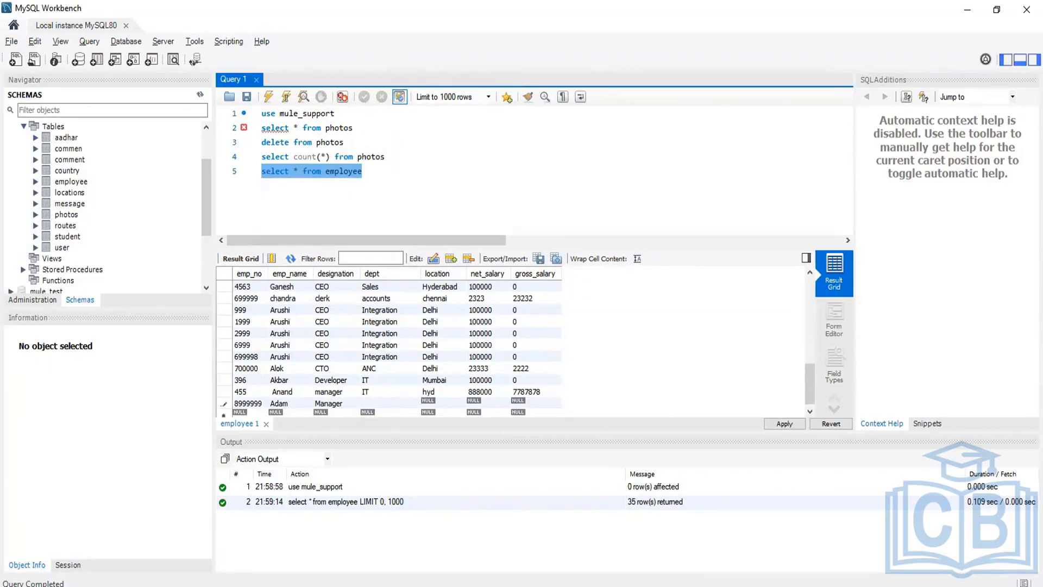
{"action": "type", "text": "IT"}
{"action": "left_click", "coordinate": [431, 406]}
{"action": "type", "text": "Chicago"}
{"action": "left_click", "coordinate": [484, 404]}
{"action": "type", "text": "8988999"}
{"action": "left_click", "coordinate": [526, 404]}
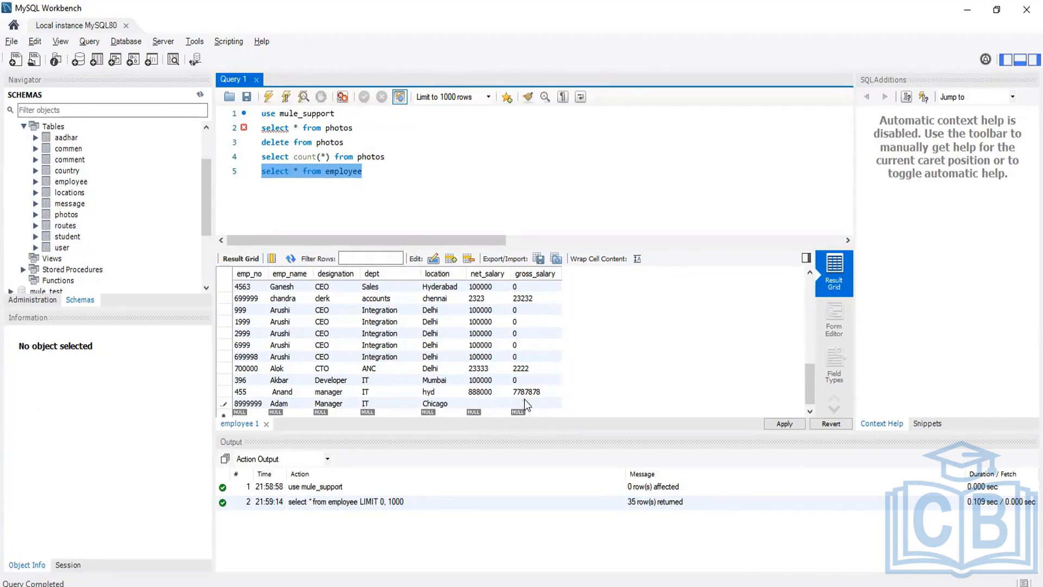
{"action": "type", "text": "12"}
Apply the new employee record to the database and finish the SQL script dialog
{"action": "left_click", "coordinate": [784, 425]}
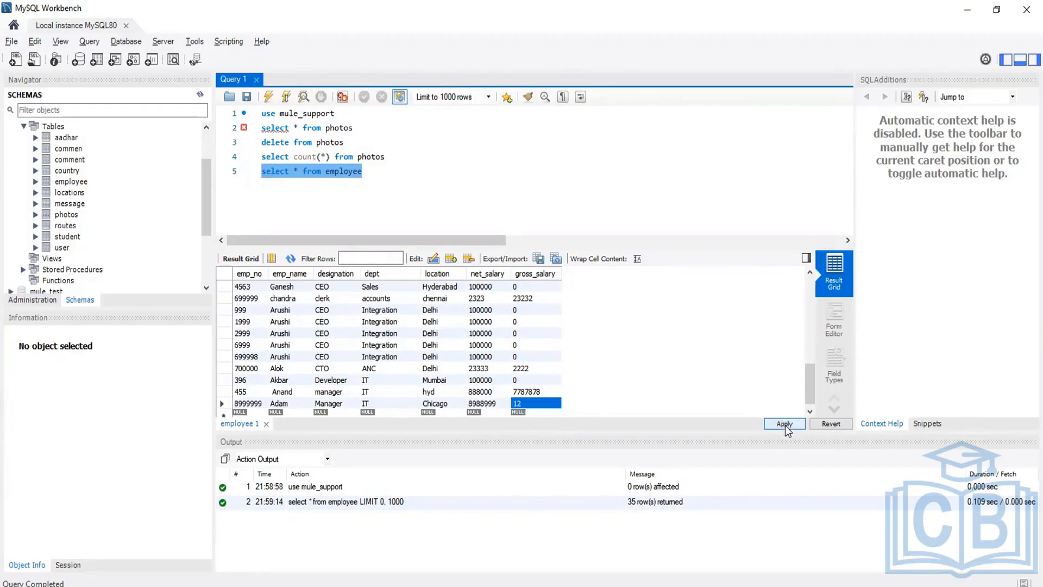
{"action": "left_click", "coordinate": [786, 425]}
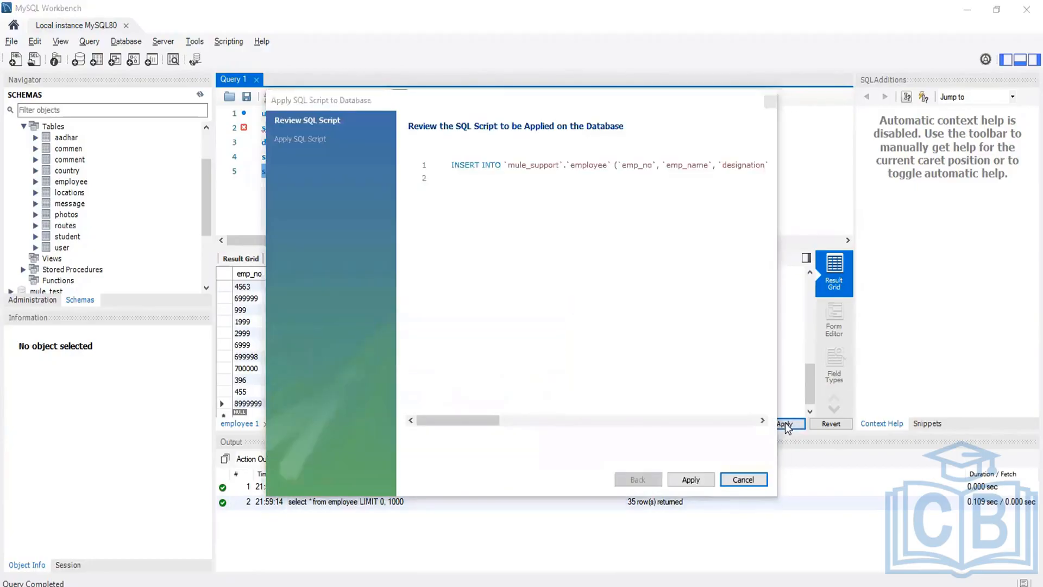
{"action": "left_click", "coordinate": [699, 480]}
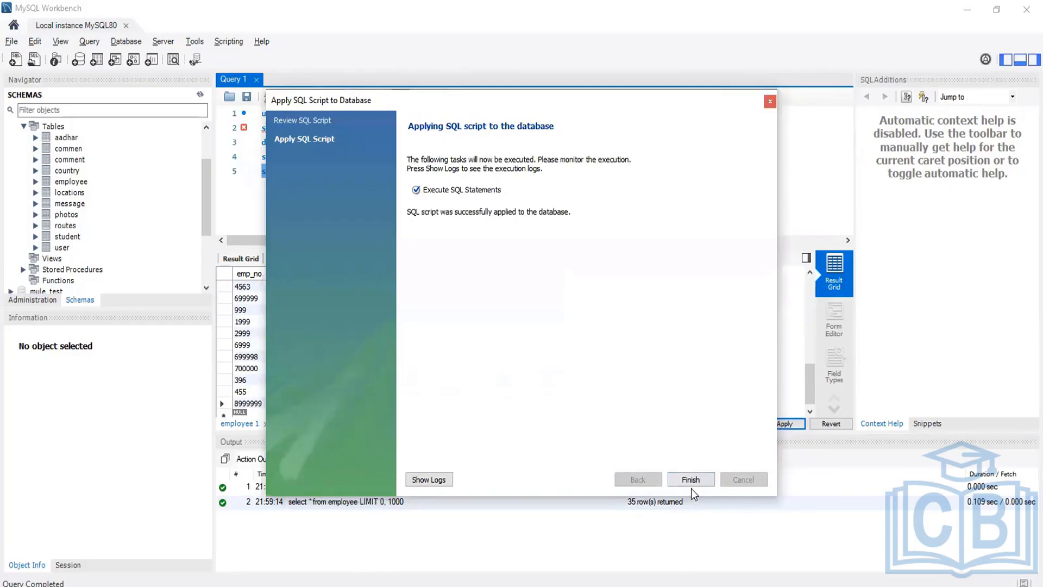
{"action": "left_click", "coordinate": [691, 479]}
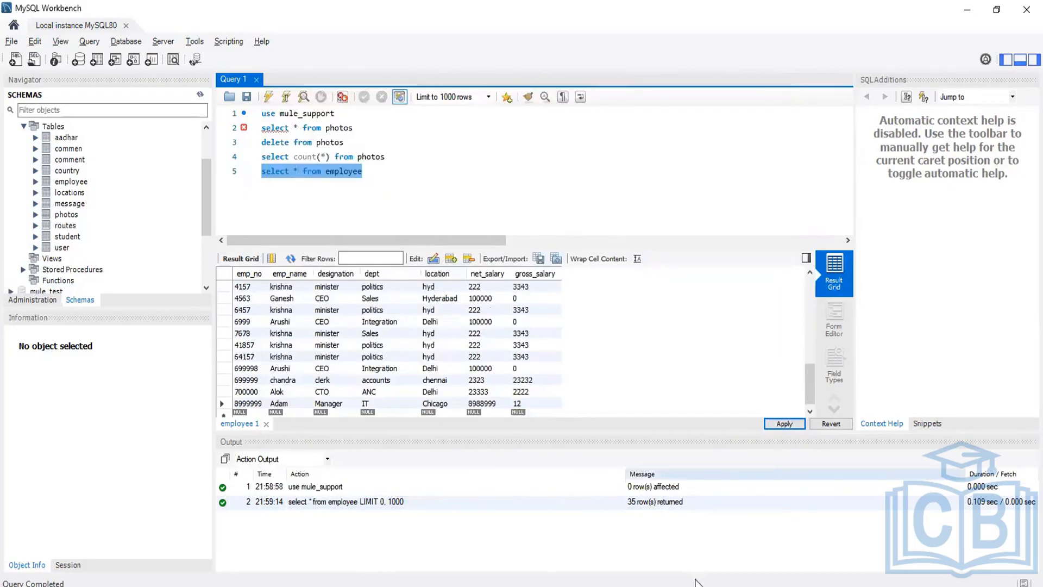
Switch to Anypoint Studio and examine the logged fields of the newly inserted employee row in the console
{"action": "key", "text": "alt+Tab"}
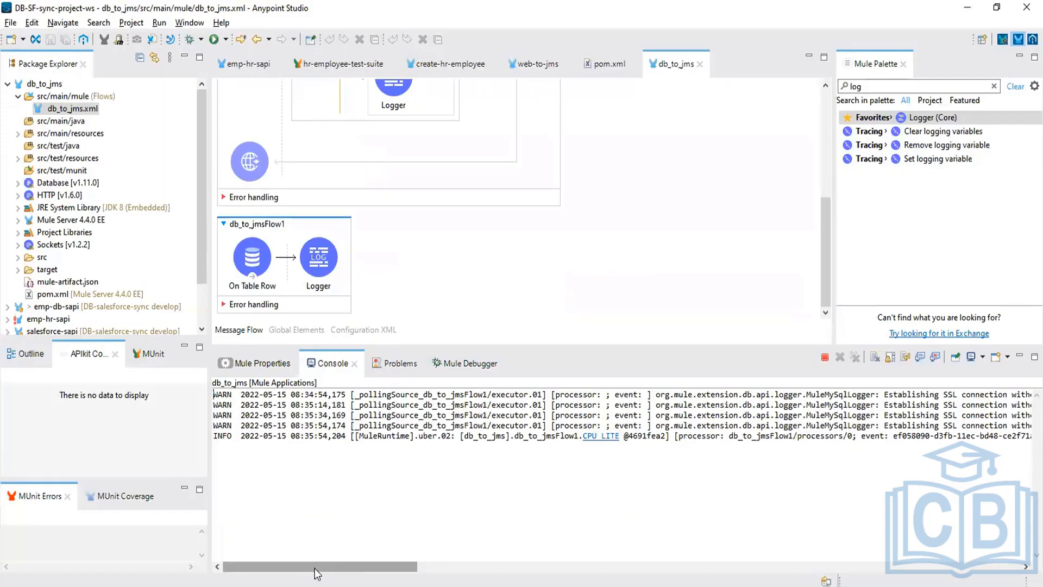
{"action": "left_click_drag", "start_coordinate": [315, 569], "coordinate": [584, 580]}
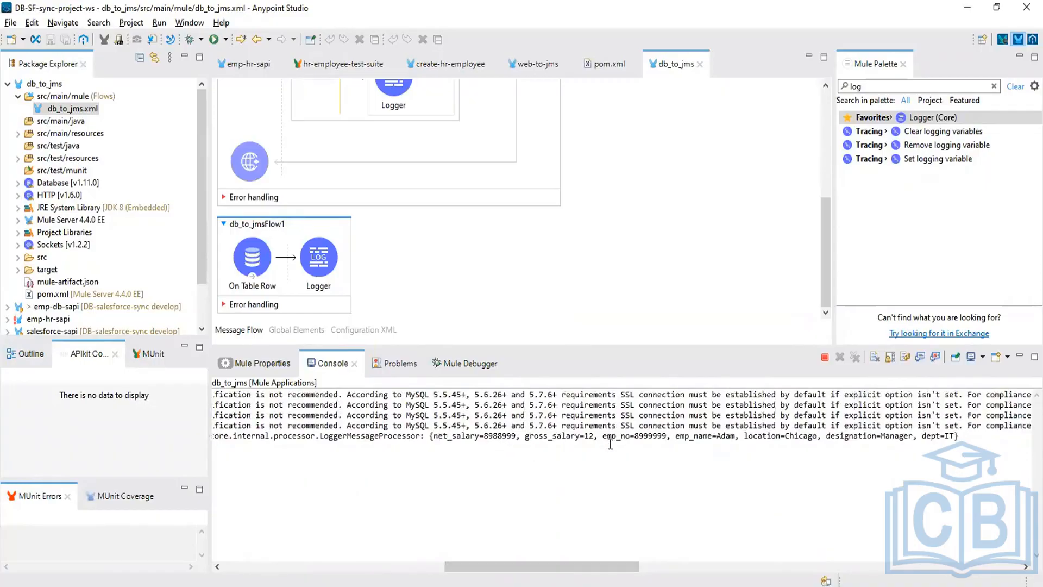
{"action": "double_click", "coordinate": [726, 440]}
{"action": "double_click", "coordinate": [801, 440]}
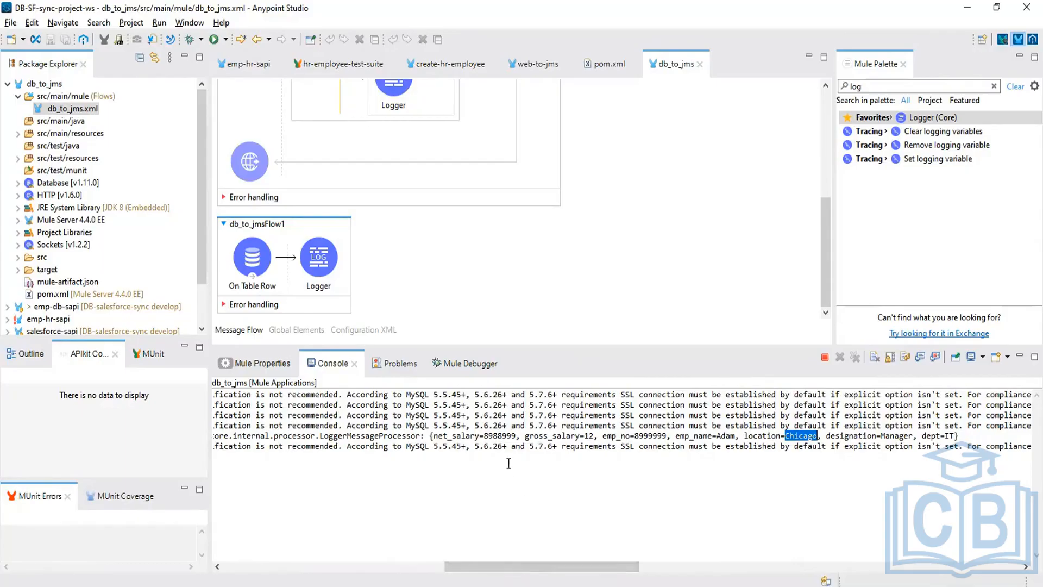
{"action": "triple_click", "coordinate": [505, 435]}
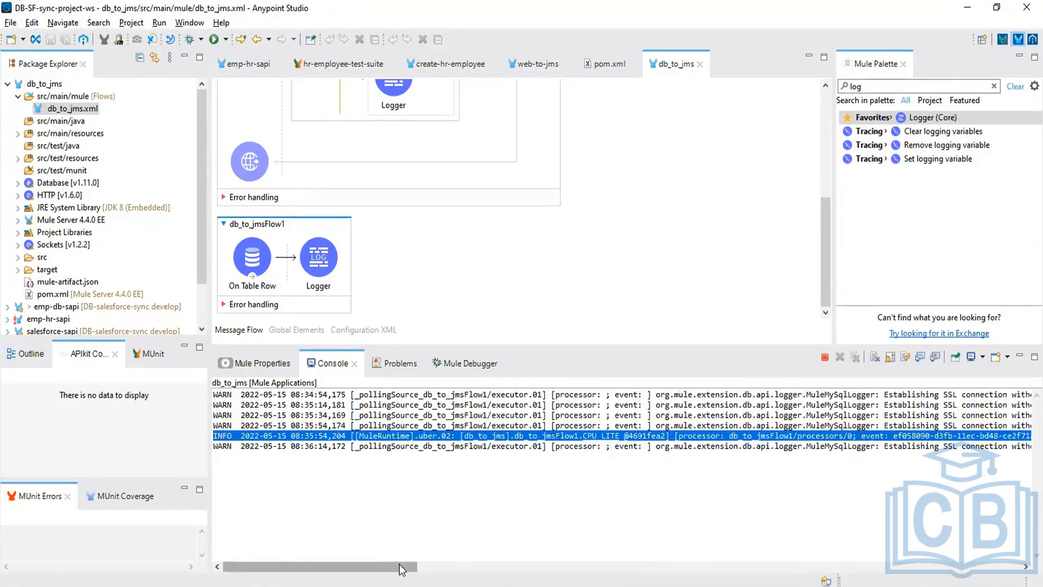
{"action": "left_click_drag", "start_coordinate": [402, 567], "coordinate": [577, 574]}
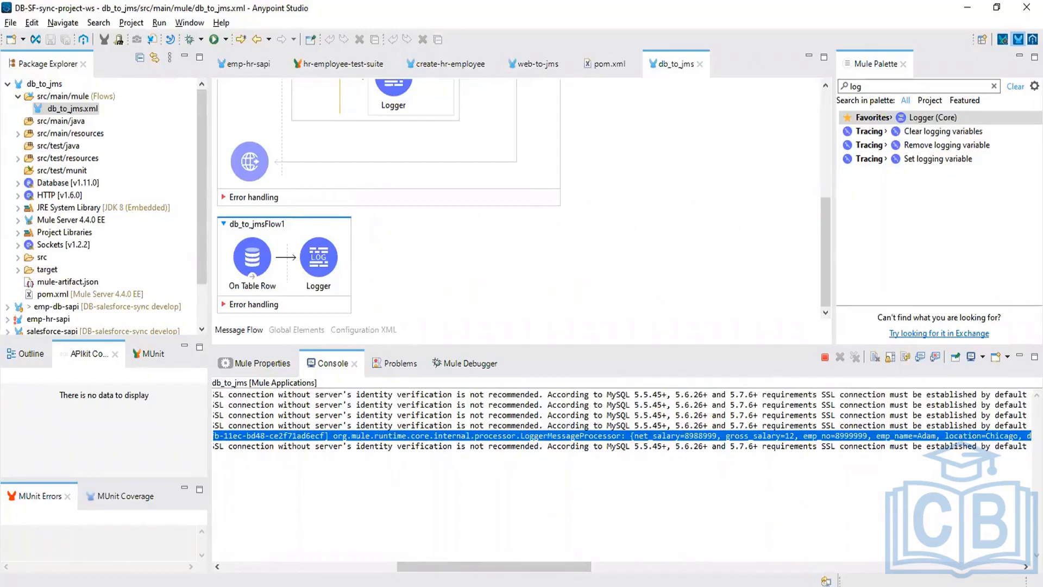
Compare the record in MySQL Workbench's employee table with the Anypoint Studio console entry and the polling entries following it
{"action": "left_click", "coordinate": [673, 544]}
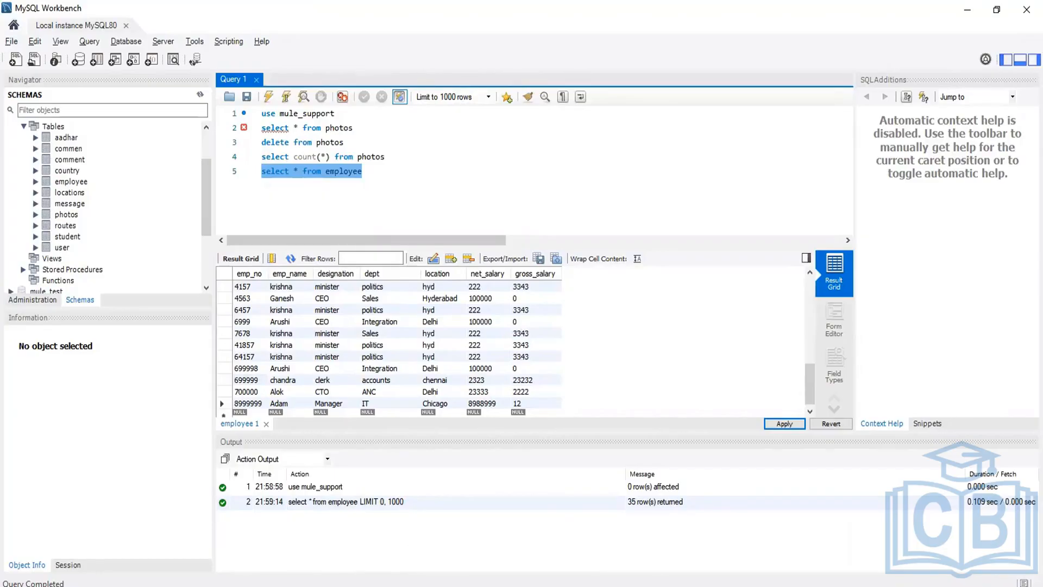
{"action": "key", "text": "alt+Tab"}
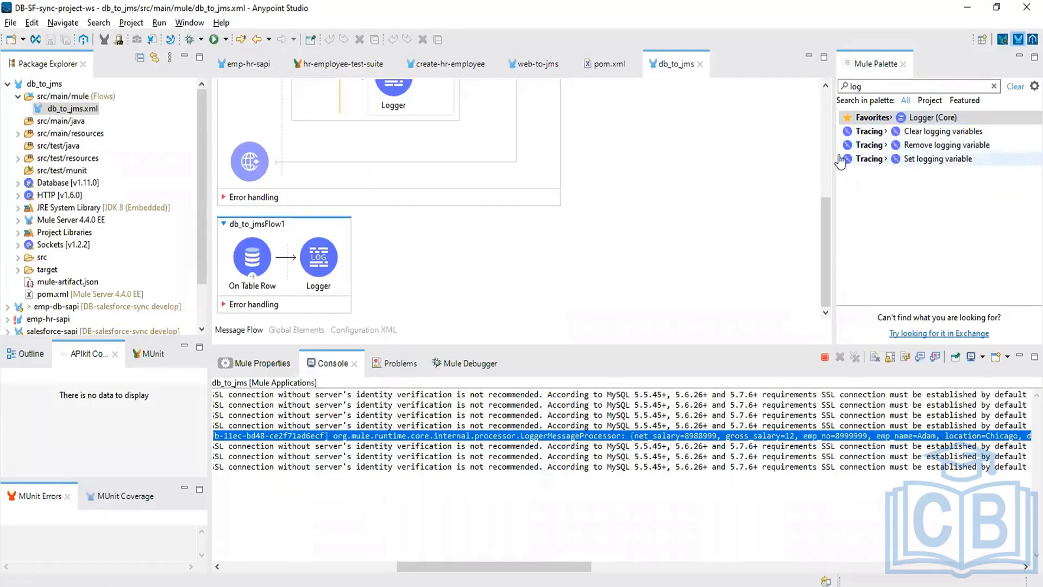
{"action": "scroll", "coordinate": [691, 210], "scroll_direction": "up", "scroll_amount": 5}
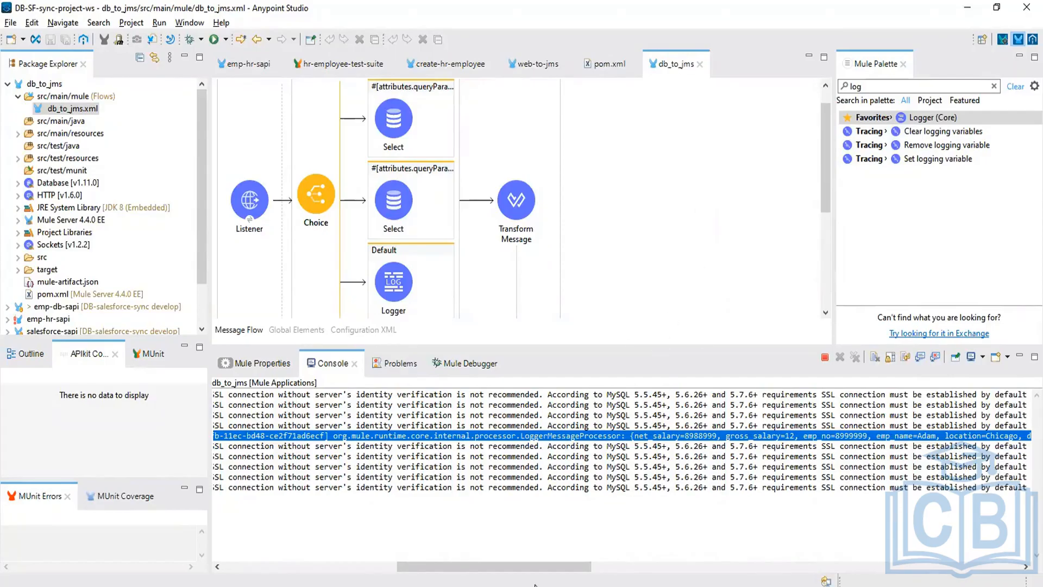
{"action": "left_click_drag", "start_coordinate": [535, 576], "coordinate": [634, 581]}
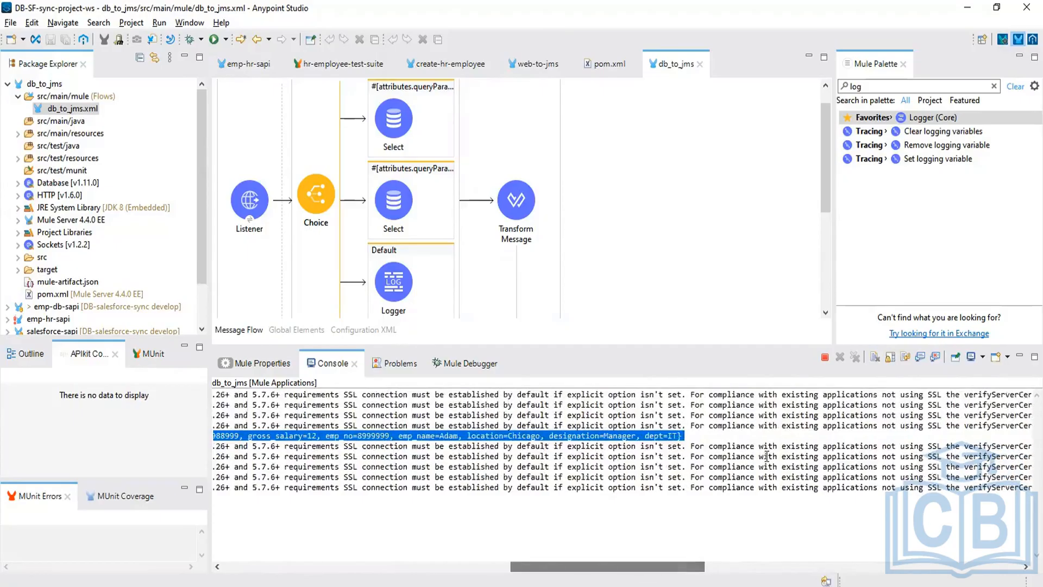
{"action": "left_click", "coordinate": [713, 439]}
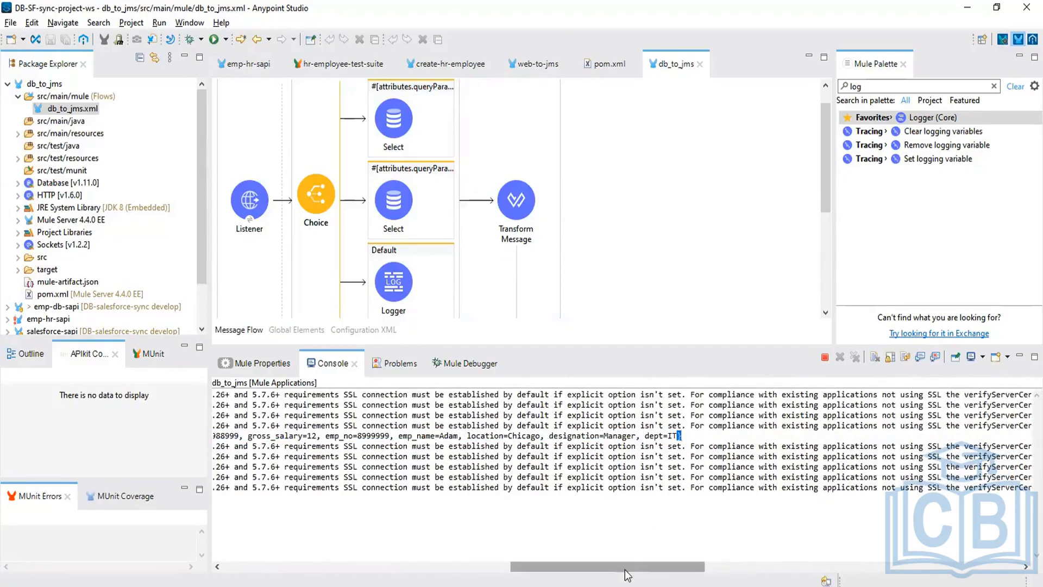
{"action": "left_click_drag", "start_coordinate": [625, 569], "coordinate": [590, 575]}
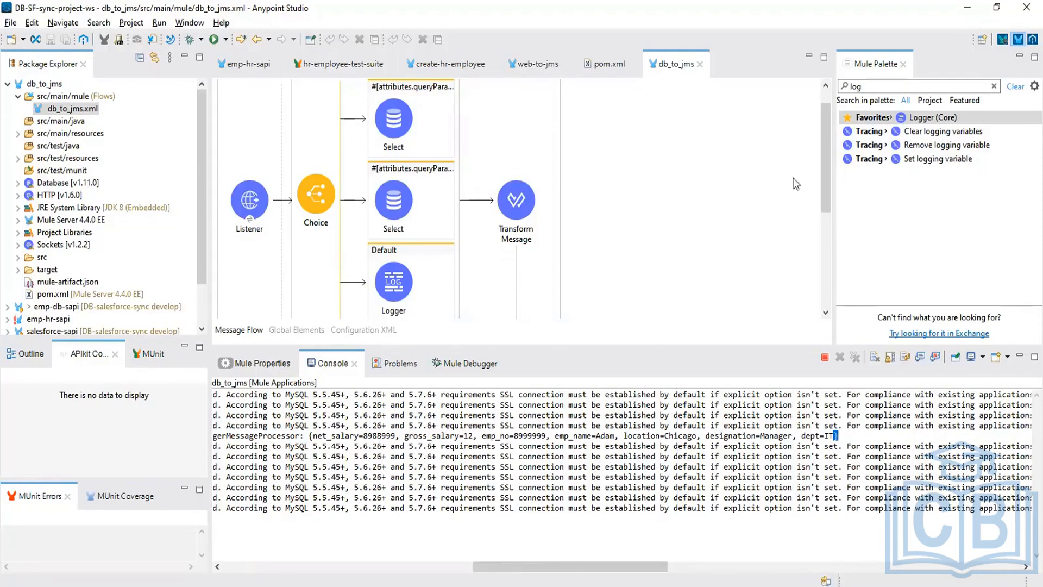
Add a Transform Message component between On Table Row and Logger in db_to_jmsFlow1
{"action": "left_click_drag", "start_coordinate": [824, 180], "coordinate": [837, 291]}
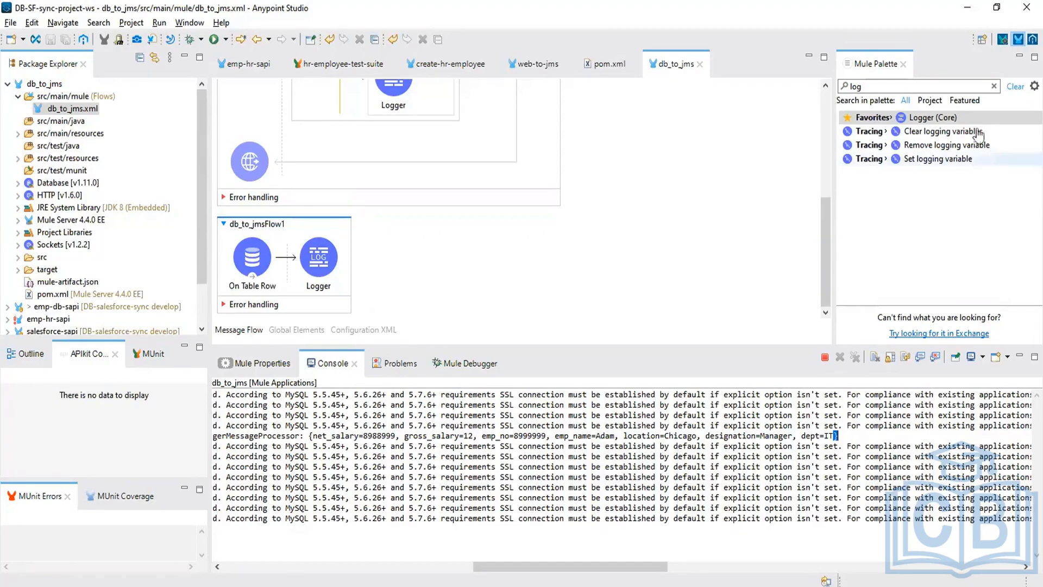
{"action": "double_click", "coordinate": [905, 86]}
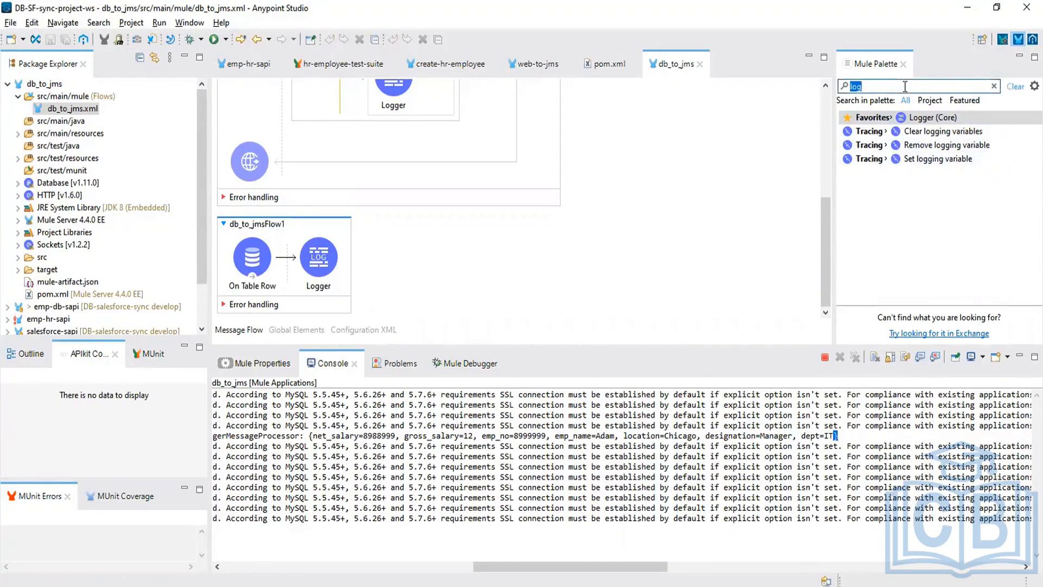
{"action": "type", "text": "tr"}
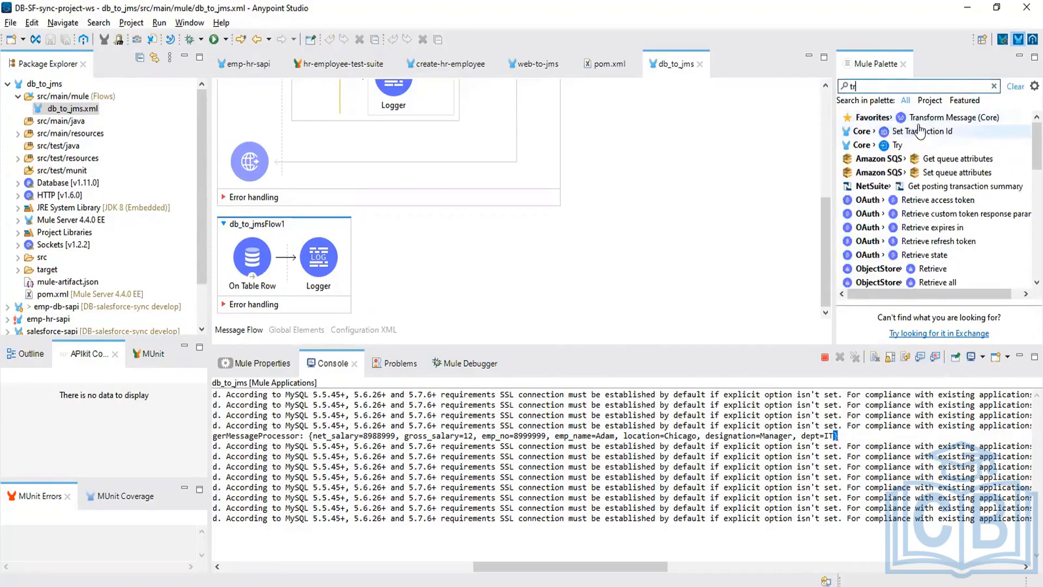
{"action": "left_click_drag", "start_coordinate": [924, 117], "coordinate": [292, 263]}
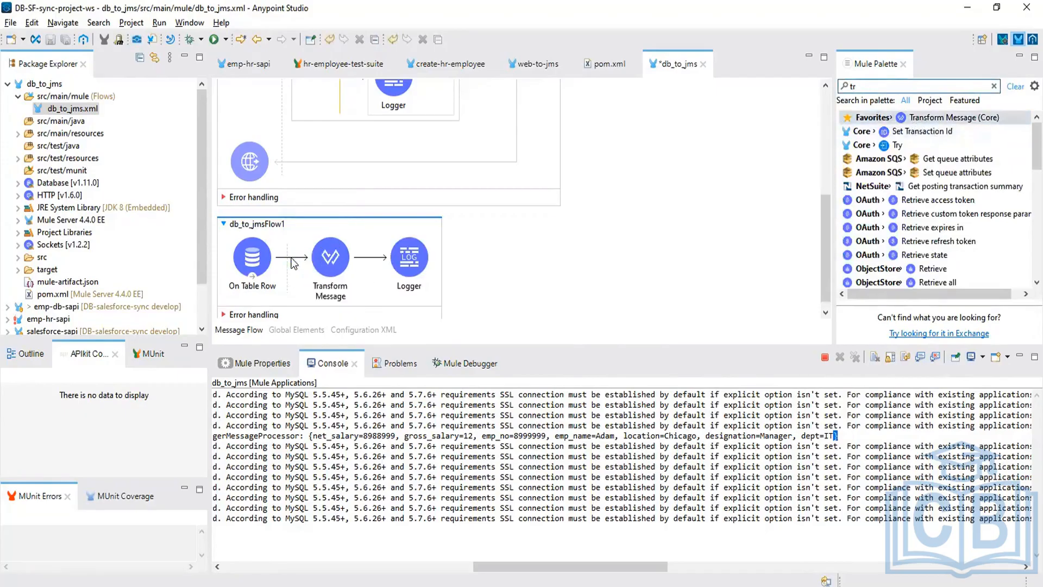
Add a File Write operation between Transform Message and Logger in db_to_jmsFlow1
{"action": "left_click", "coordinate": [411, 249]}
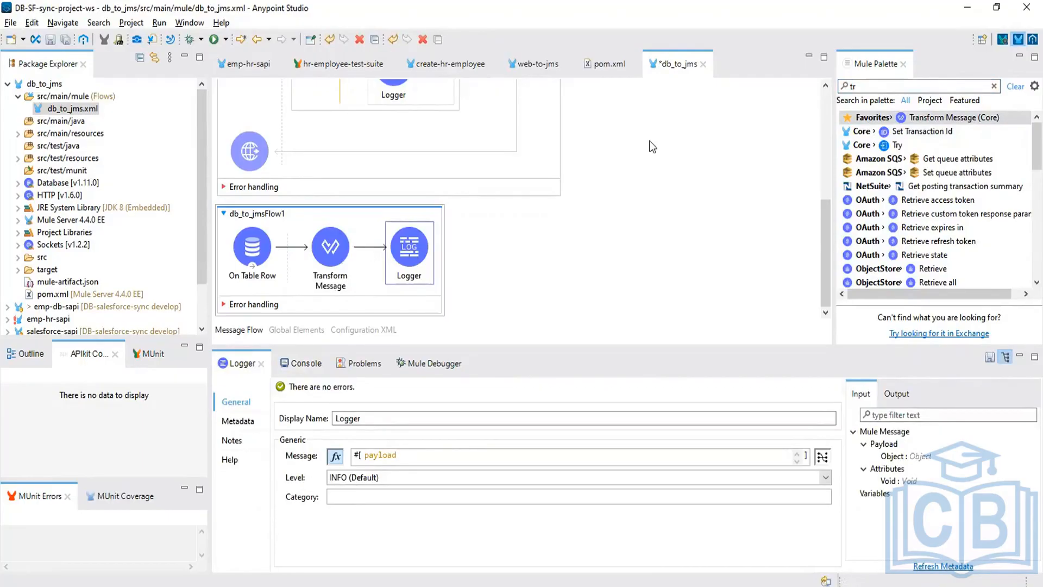
{"action": "left_click", "coordinate": [870, 87]}
{"action": "type", "text": "fil"}
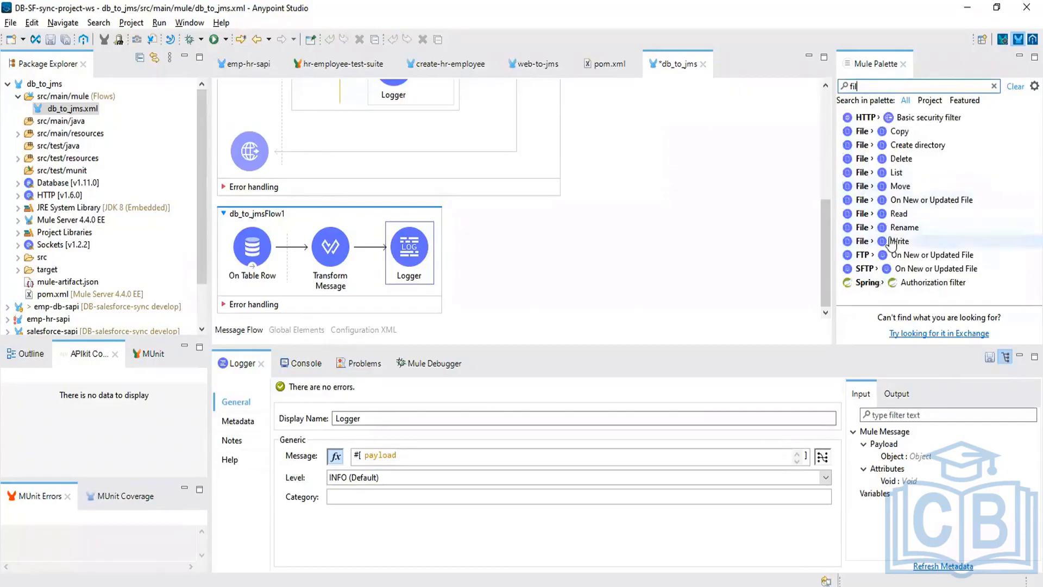
{"action": "left_click_drag", "start_coordinate": [896, 240], "coordinate": [361, 252]}
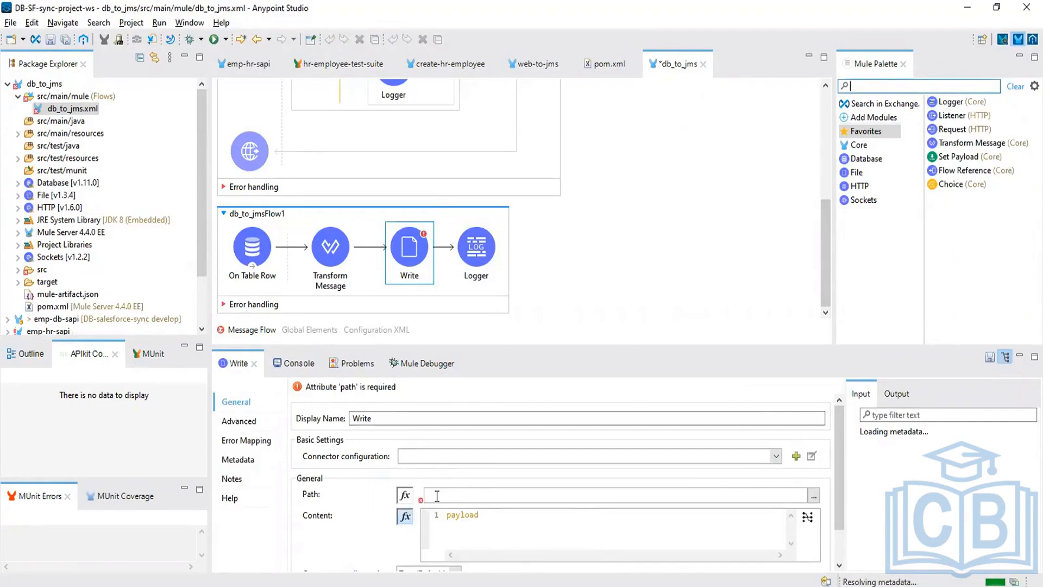
Check the test folder on the C: drive and set the Write operation's path to employee.json in that folder
{"action": "left_click", "coordinate": [437, 496]}
{"action": "key", "text": "alt+Tab"}
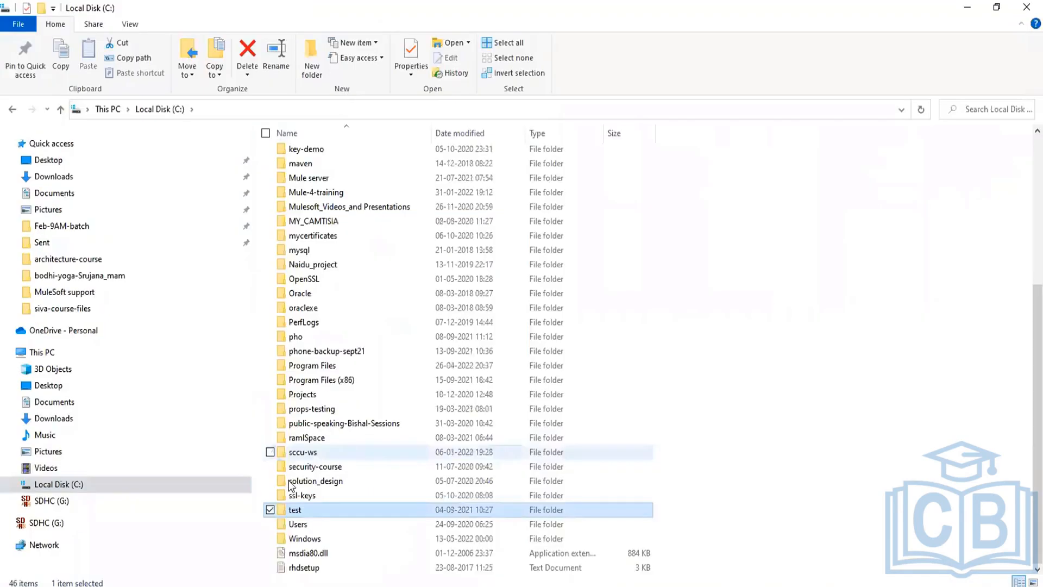
{"action": "double_click", "coordinate": [295, 511]}
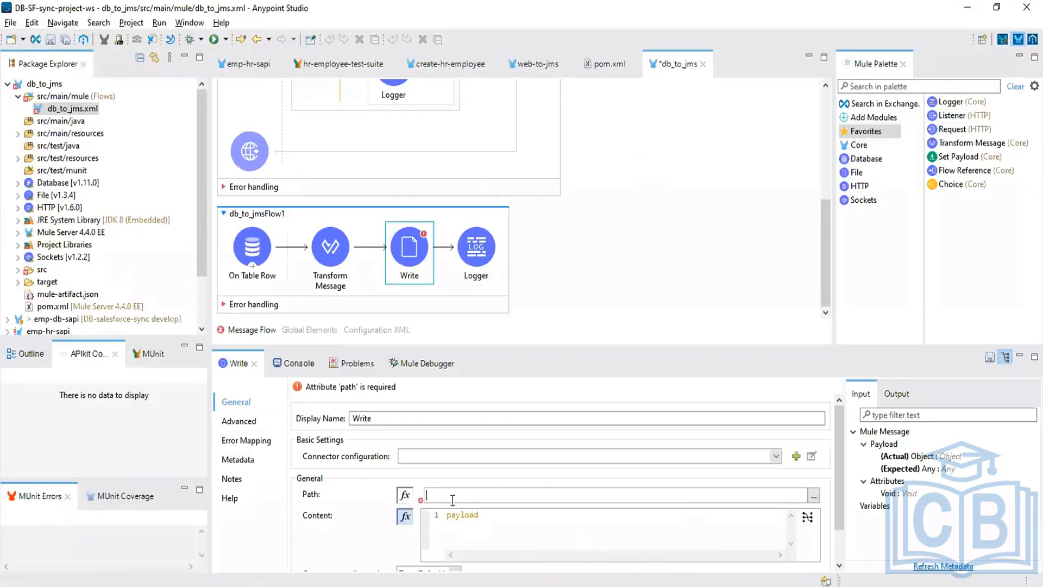
{"action": "type", "text": "c:"}
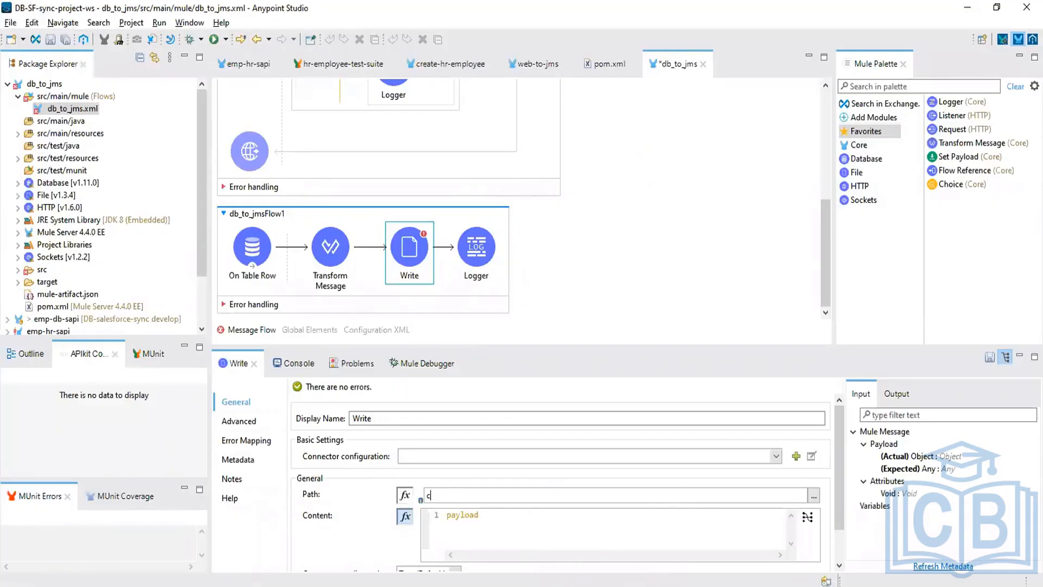
{"action": "type", "text": "\\\\test\\employee.json"}
{"action": "left_click", "coordinate": [598, 240]}
Set the Transform Message output to application/json with payload as its body, and save the project
{"action": "left_click", "coordinate": [341, 248]}
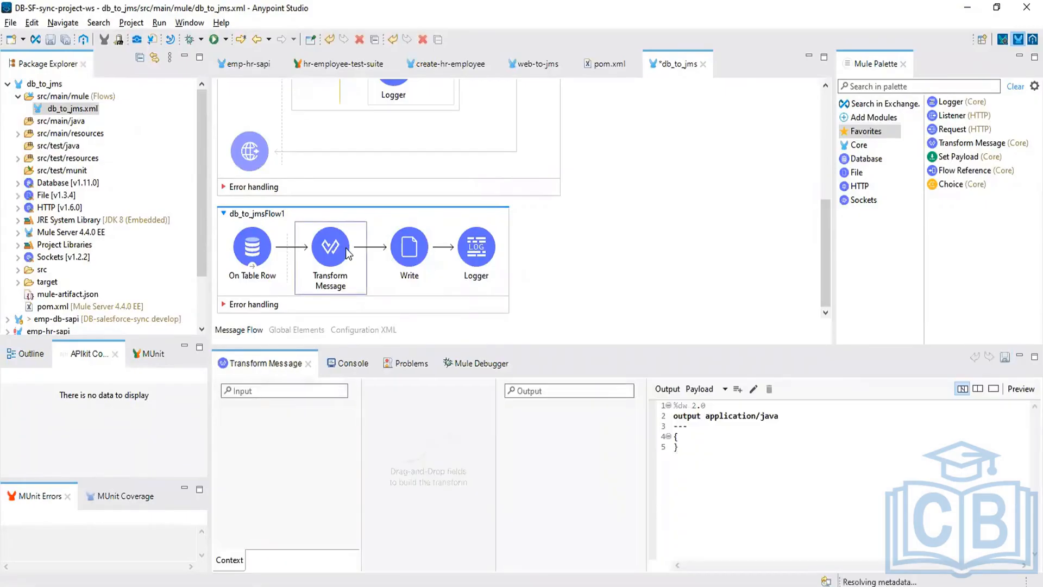
{"action": "left_click", "coordinate": [803, 414]}
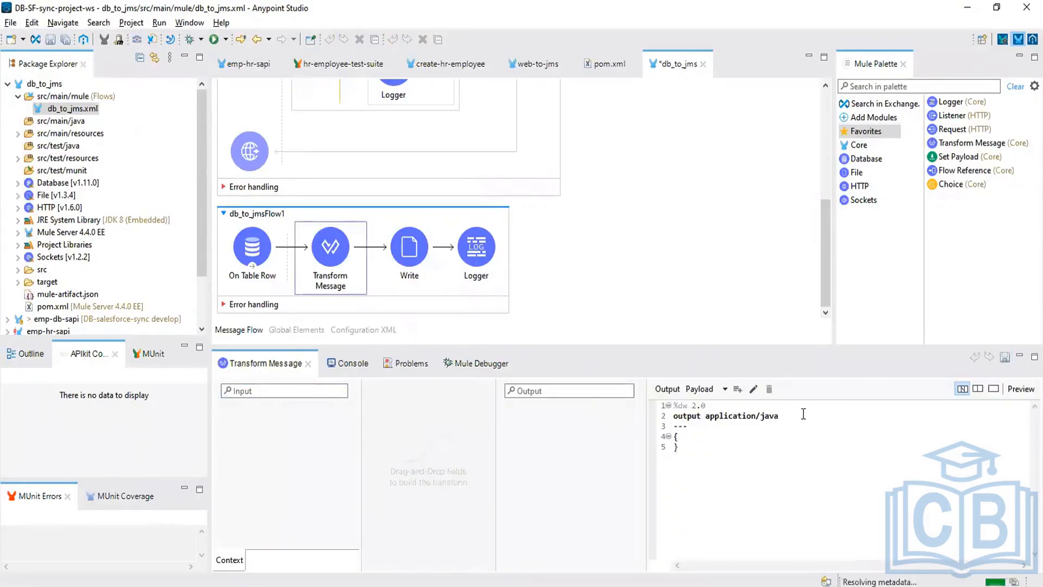
{"action": "key", "text": "BackSpace"}
{"action": "key", "text": "BackSpace"}
{"action": "key", "text": "BackSpace"}
{"action": "key", "text": "BackSpace"}
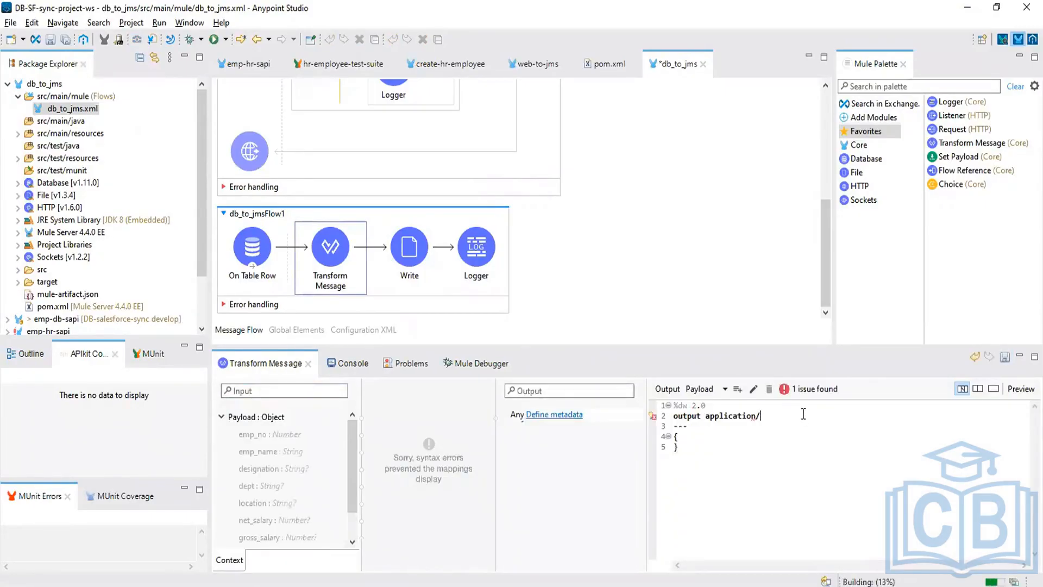
{"action": "type", "text": "json"}
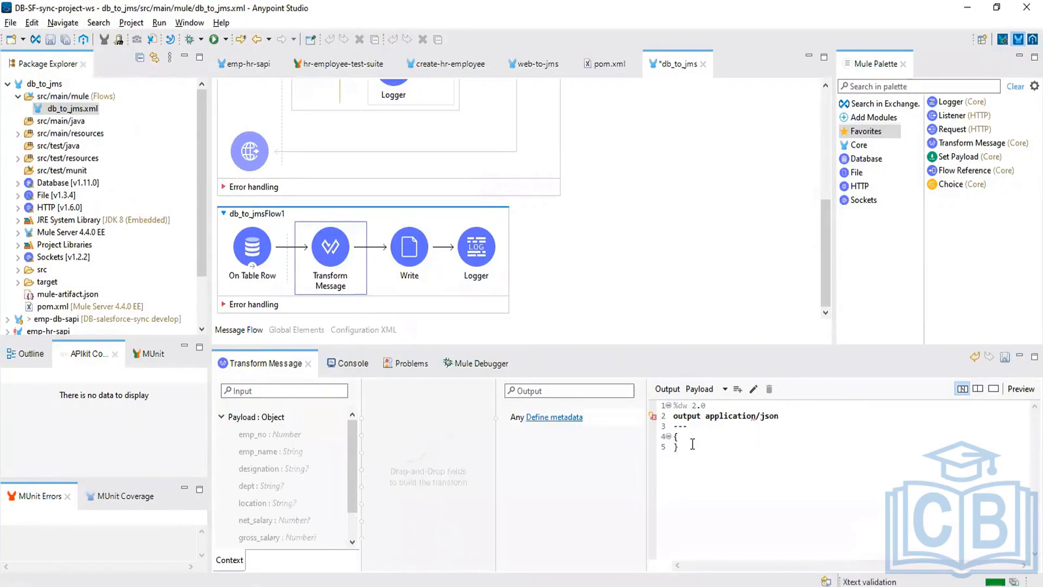
{"action": "left_click_drag", "start_coordinate": [678, 447], "coordinate": [672, 437]}
{"action": "type", "text": "pa"}
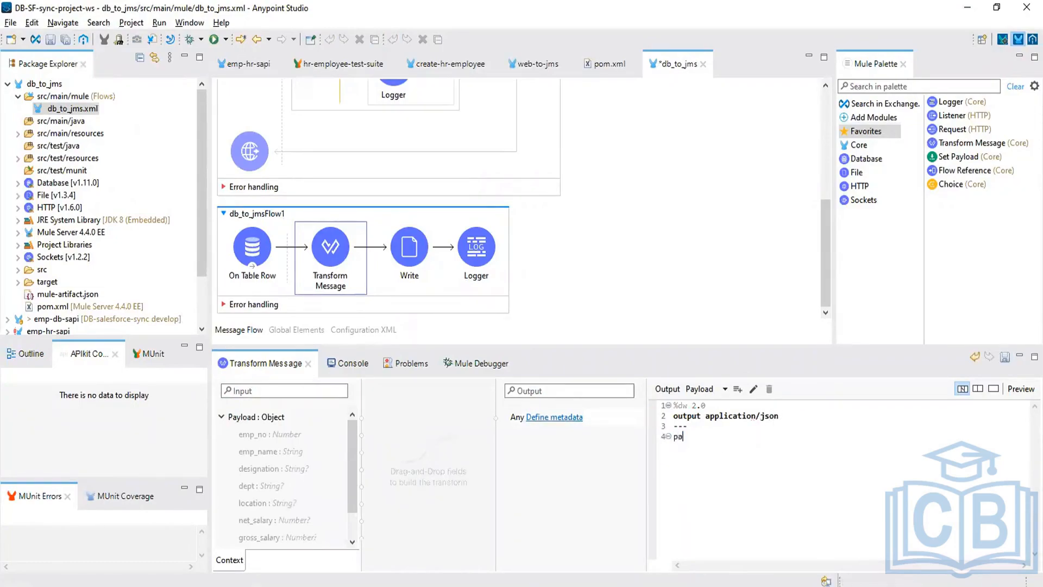
{"action": "type", "text": "yload"}
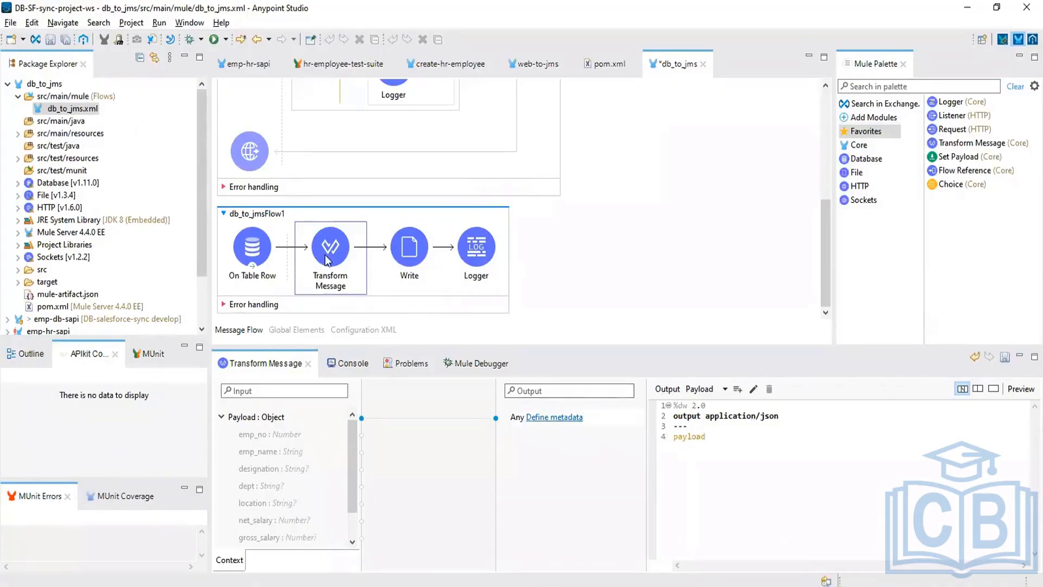
{"action": "left_click", "coordinate": [664, 251]}
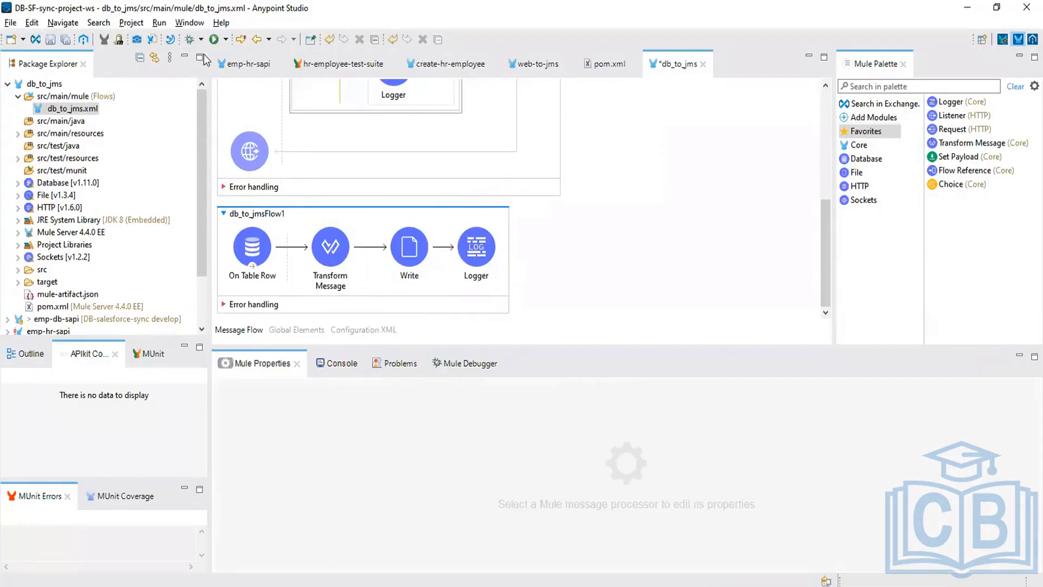
{"action": "left_click", "coordinate": [65, 39]}
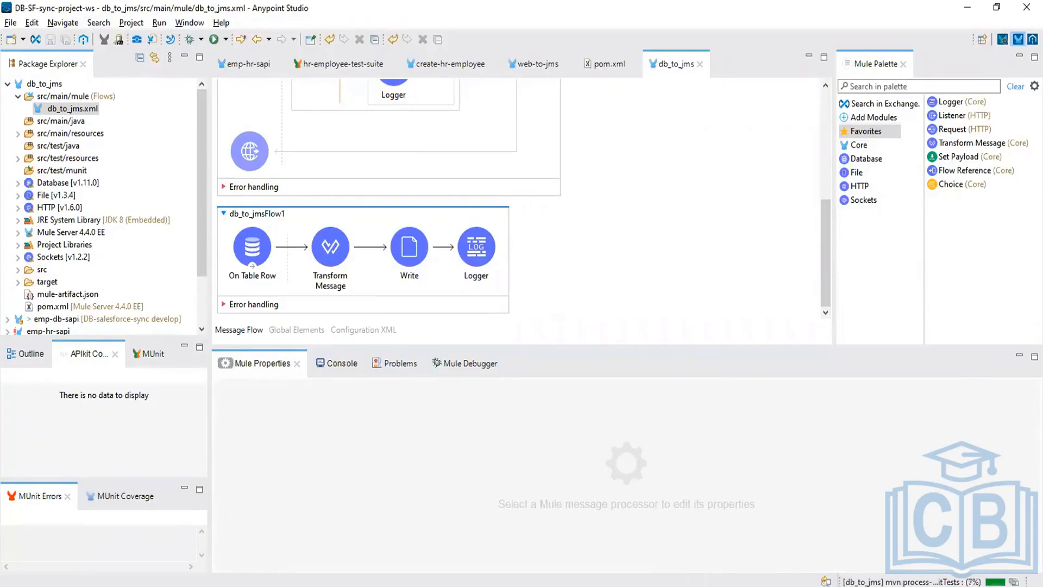
Switch to MySQL Workbench and start a new employee row with an employee number above the last one and the employee's name
{"action": "left_click", "coordinate": [720, 586]}
{"action": "left_click", "coordinate": [720, 586]}
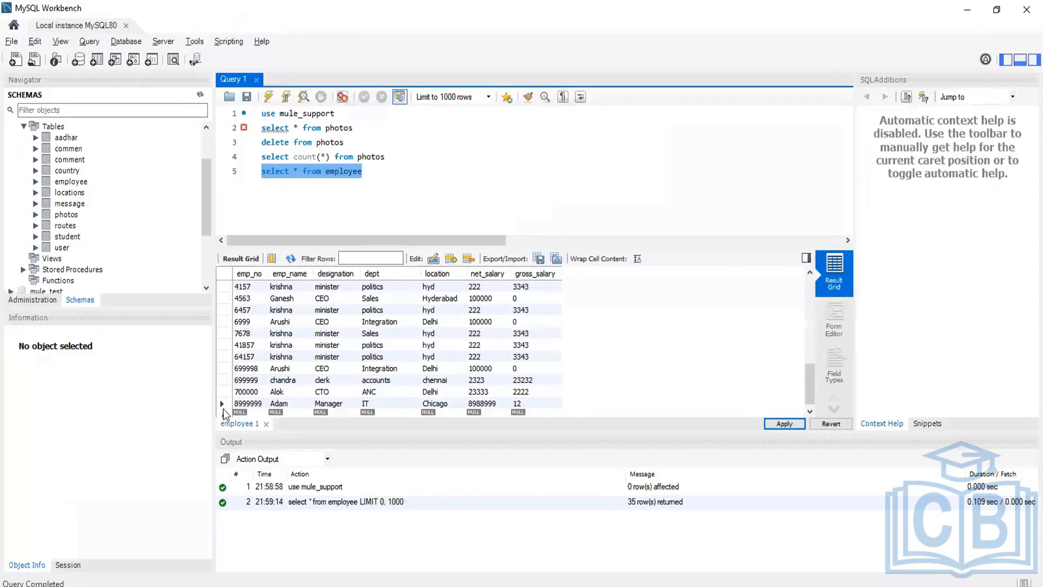
{"action": "double_click", "coordinate": [239, 412]}
{"action": "type", "text": "900000"}
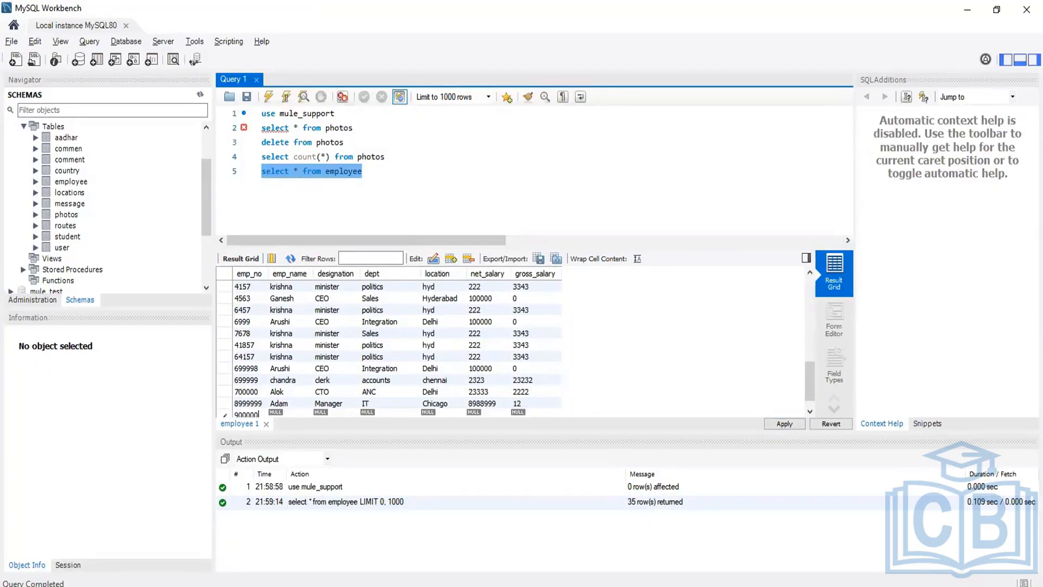
{"action": "type", "text": "0"}
{"action": "double_click", "coordinate": [282, 414]}
{"action": "type", "text": "Smith"}
{"action": "scroll", "coordinate": [346, 378], "scroll_direction": "down", "scroll_amount": 2}
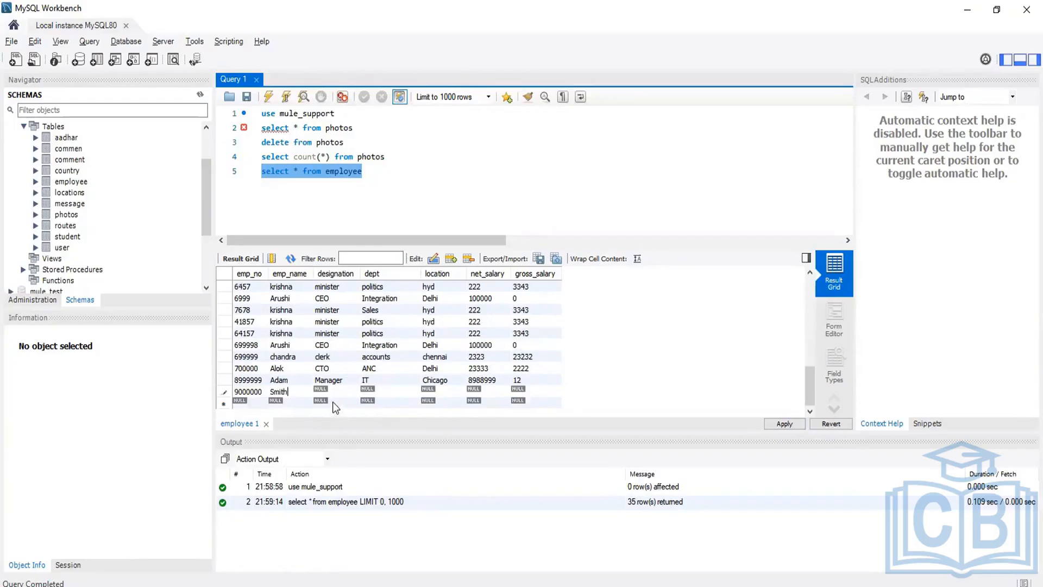
Set the new row's designation to Architect, dept to IT and location to Chicago
{"action": "double_click", "coordinate": [332, 392]}
{"action": "type", "text": "Architect"}
{"action": "double_click", "coordinate": [367, 392]}
{"action": "type", "text": "IT"}
{"action": "double_click", "coordinate": [429, 393]}
{"action": "type", "text": "Chicago"}
Set the new row's net_salary to 8789 and gross_salary to 23, and apply the insert to the database
{"action": "double_click", "coordinate": [481, 391]}
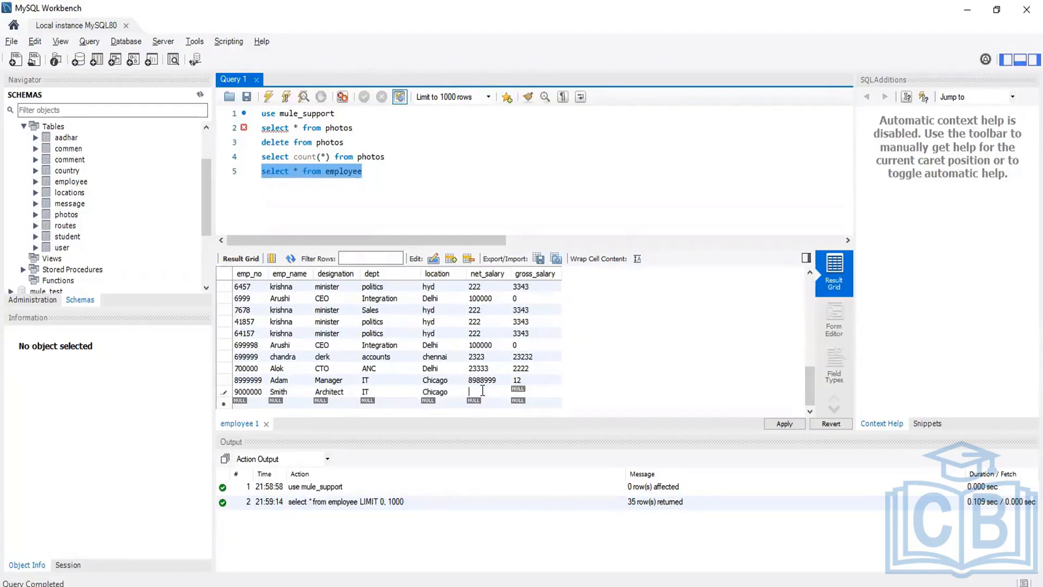
{"action": "type", "text": "8789"}
{"action": "double_click", "coordinate": [522, 393]}
{"action": "type", "text": "23"}
{"action": "left_click", "coordinate": [784, 424]}
{"action": "left_click", "coordinate": [692, 480]}
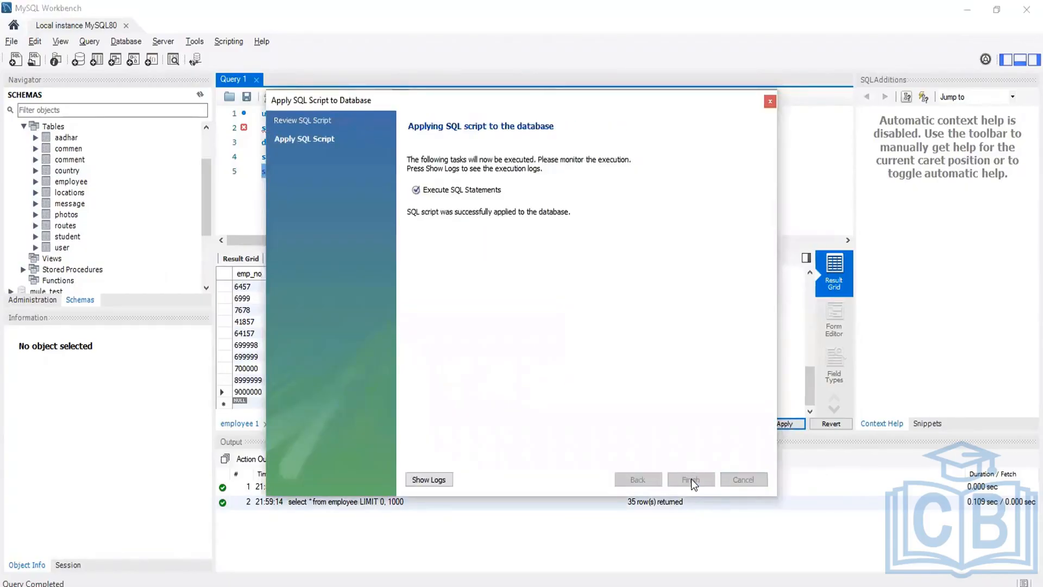
{"action": "left_click", "coordinate": [690, 480]}
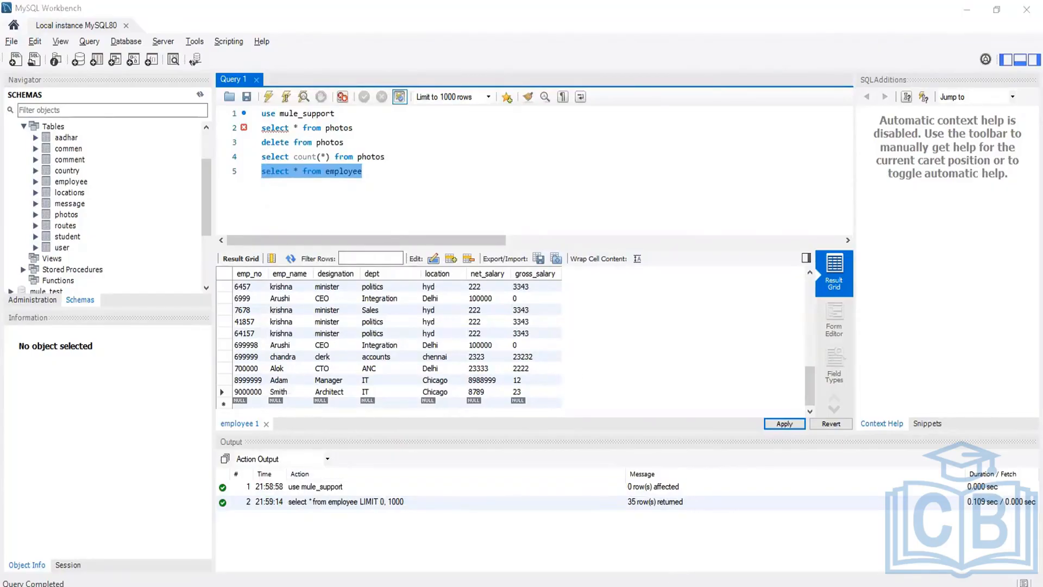
Switch to Anypoint Studio and examine the console for the record logged by db_to_jmsFlow1
{"action": "left_click", "coordinate": [666, 586]}
{"action": "left_click", "coordinate": [341, 363]}
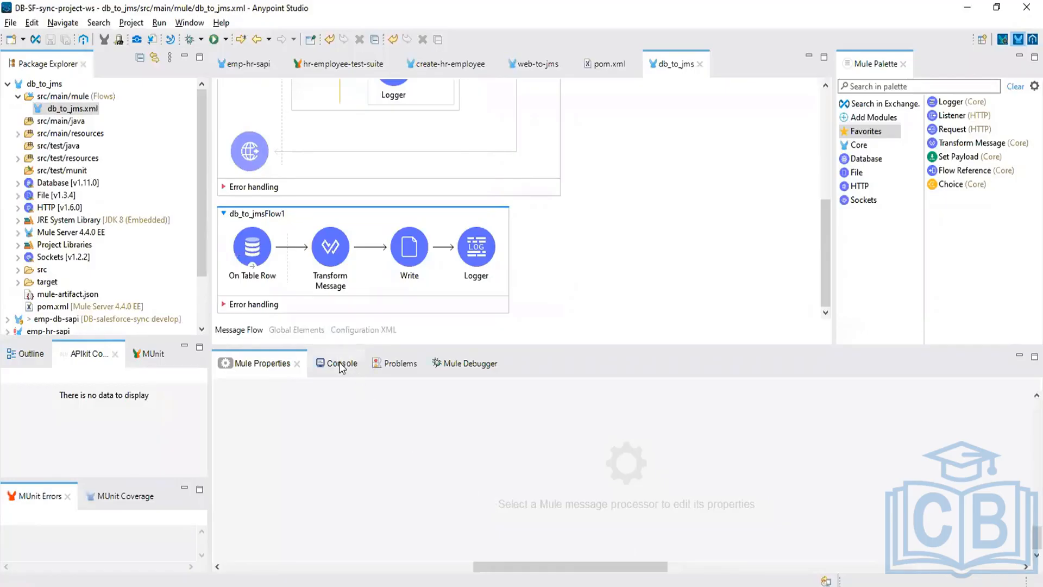
{"action": "left_click_drag", "start_coordinate": [562, 568], "coordinate": [280, 535]}
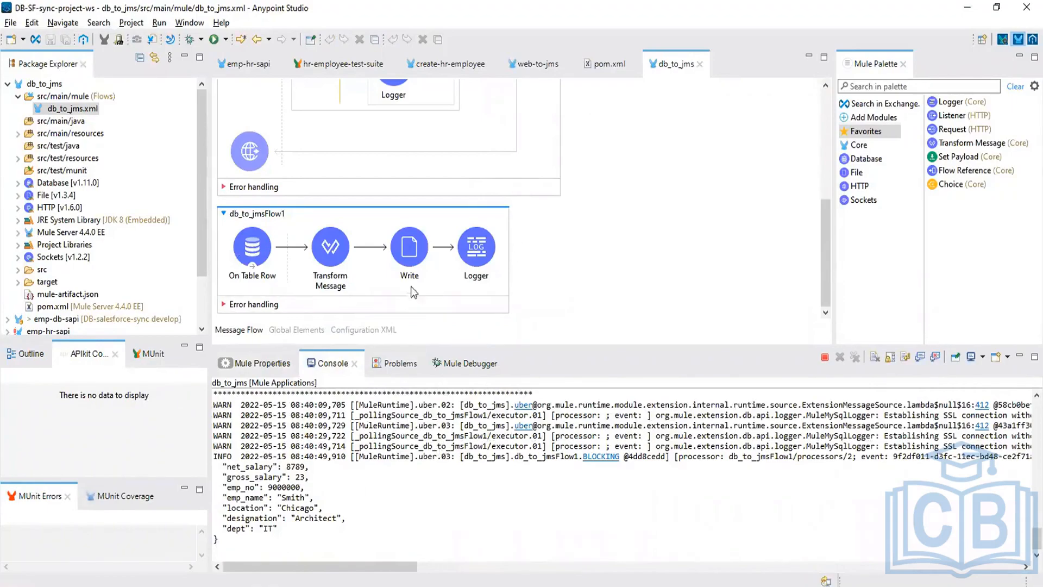
Open employee.json from the test folder in Notepad++ and compare its contents with the inserted row
{"action": "mouse_move", "coordinate": [361, 585]}
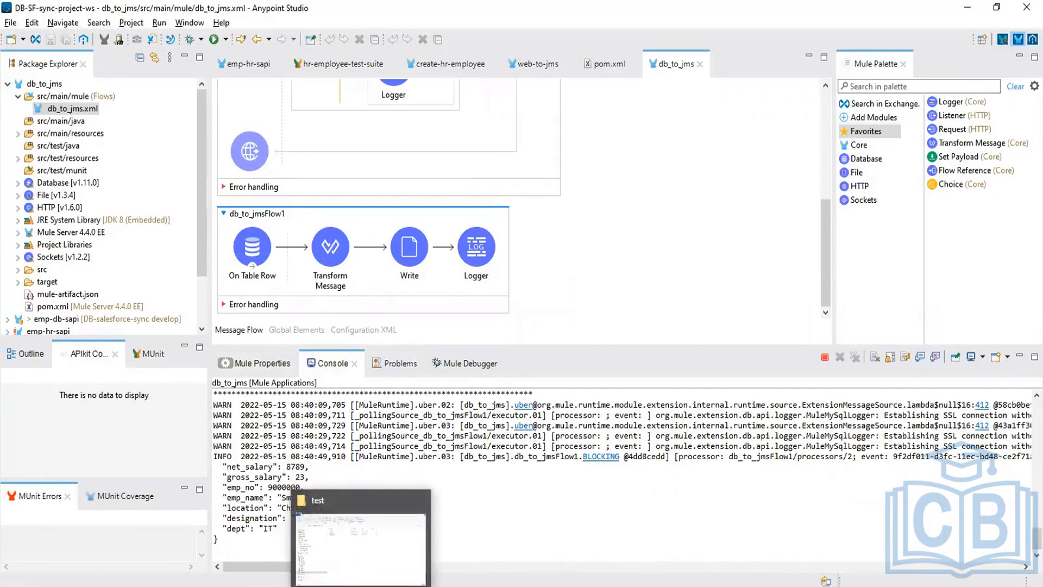
{"action": "left_click", "coordinate": [354, 564]}
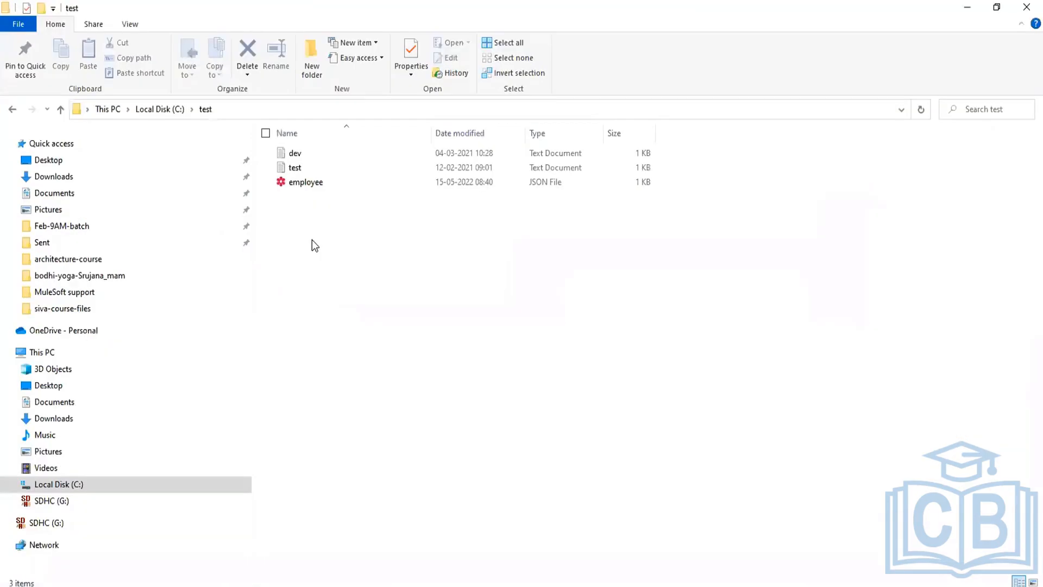
{"action": "left_click", "coordinate": [320, 186]}
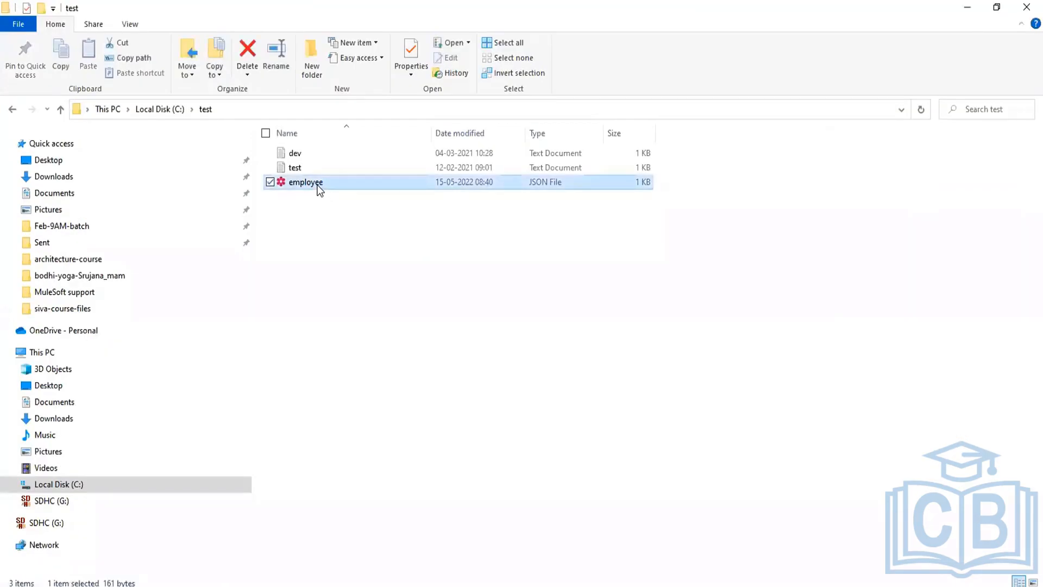
{"action": "right_click", "coordinate": [319, 186]}
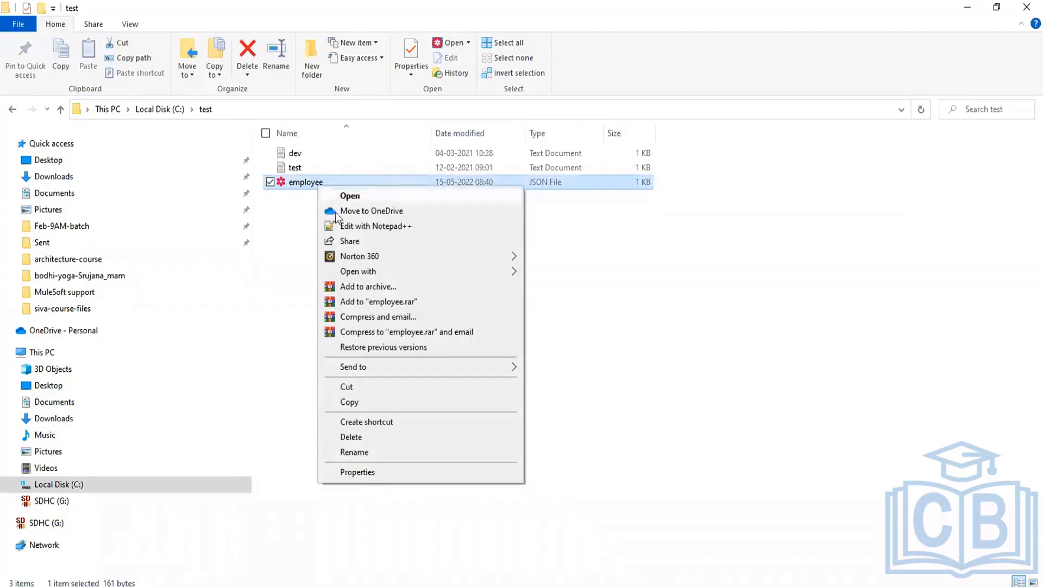
{"action": "left_click", "coordinate": [347, 227]}
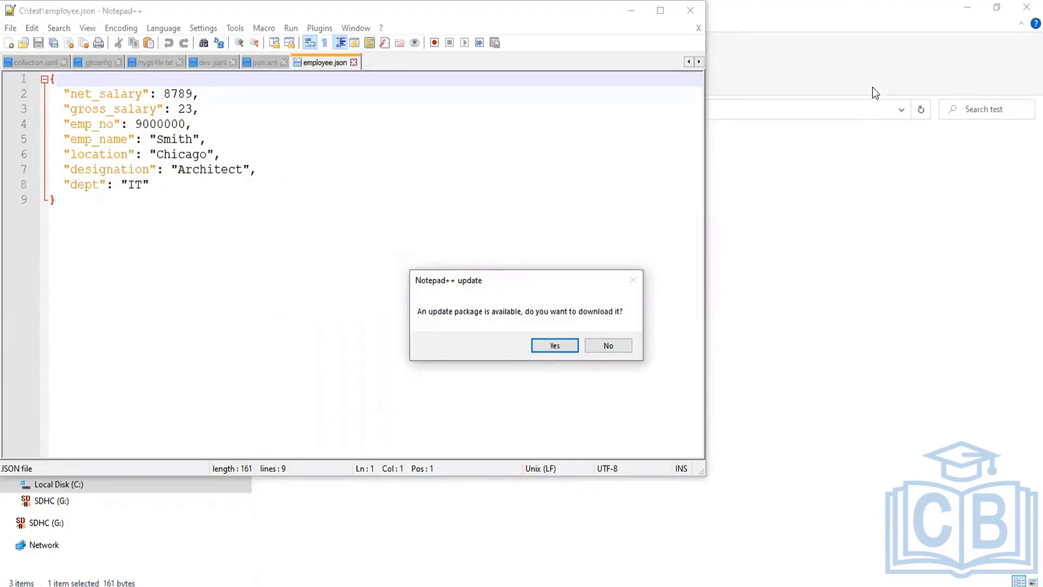
{"action": "left_click", "coordinate": [820, 406]}
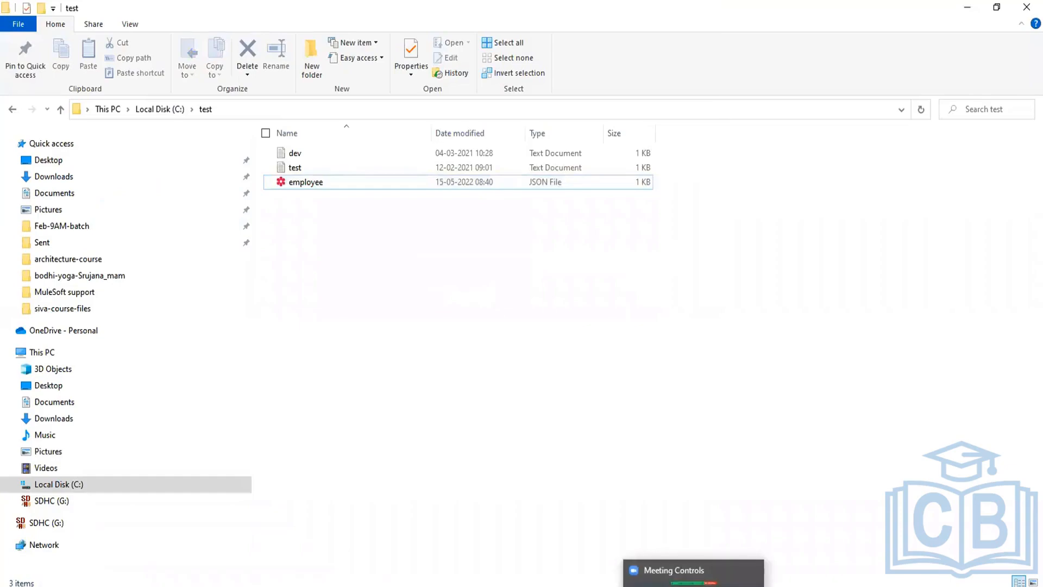
Return to Anypoint Studio and search the Mule Palette for data
{"action": "left_click", "coordinate": [645, 586]}
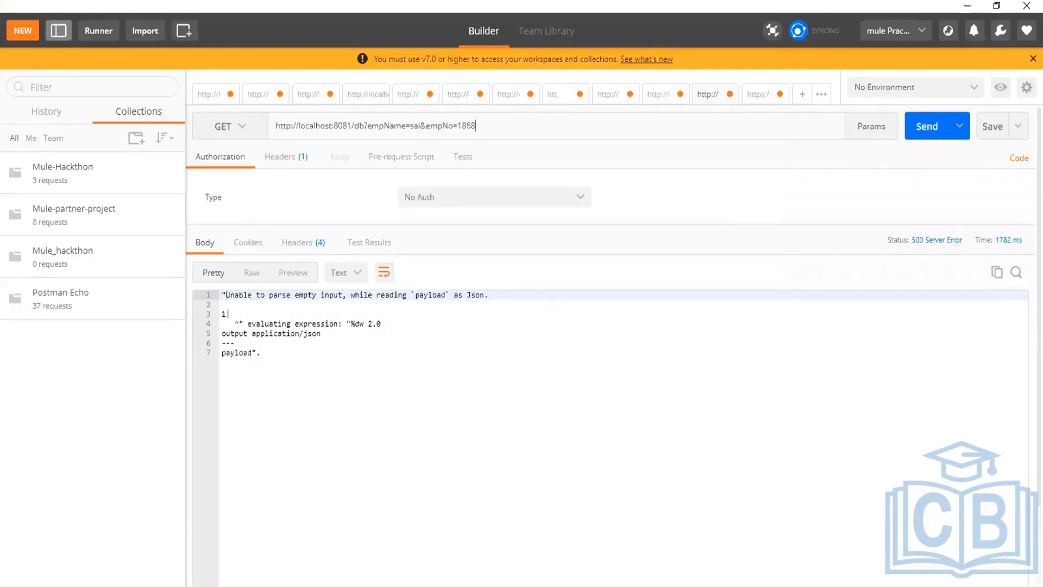
{"action": "key", "text": "alt+Tab"}
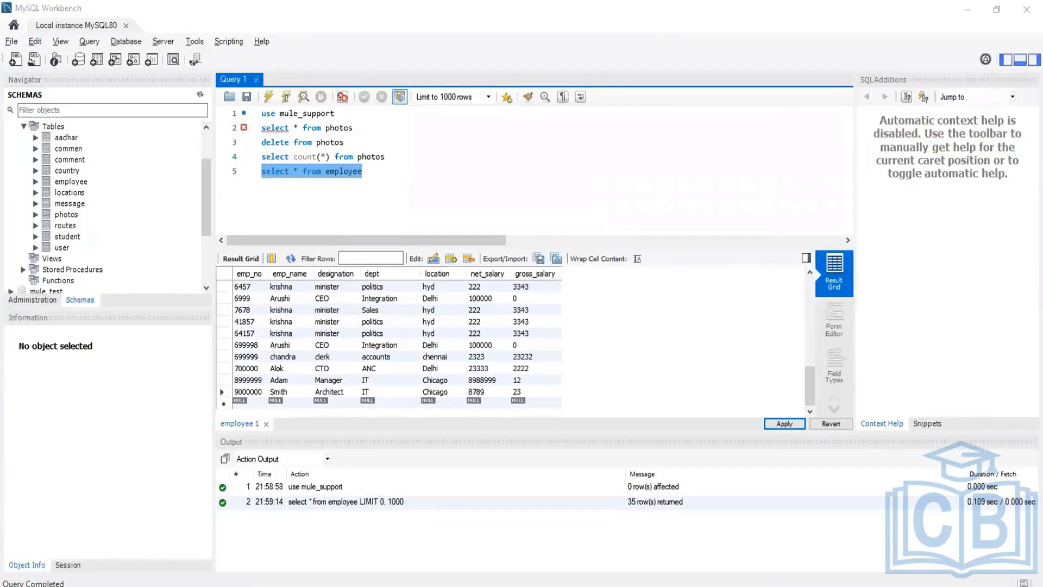
{"action": "key", "text": "alt+Tab"}
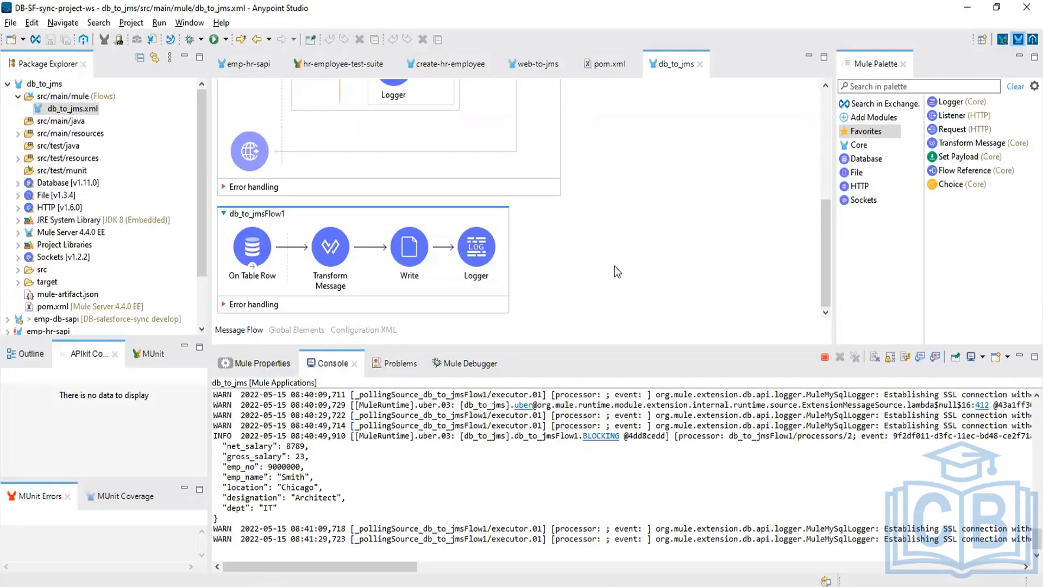
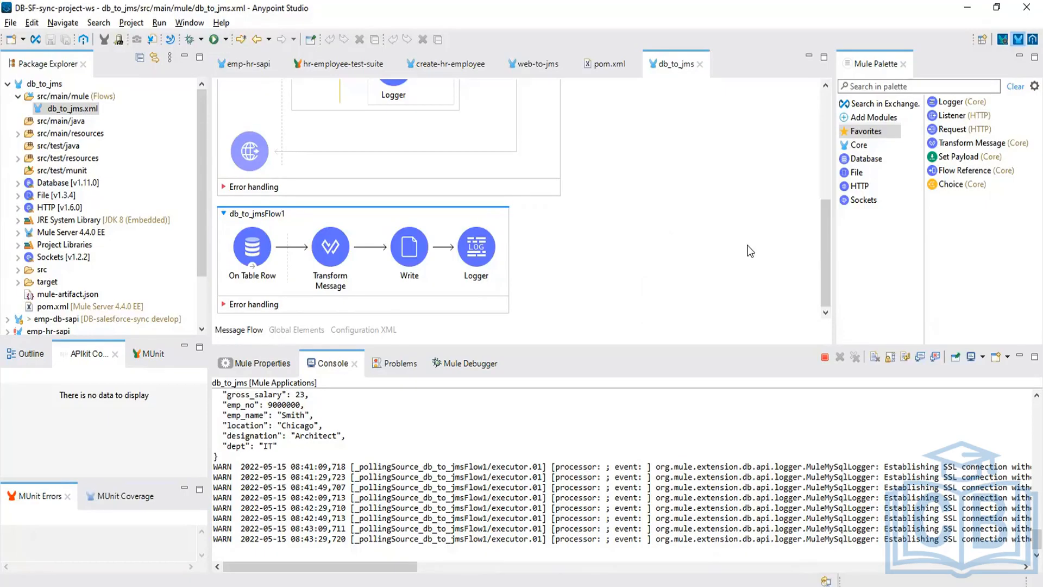
{"action": "left_click", "coordinate": [874, 94]}
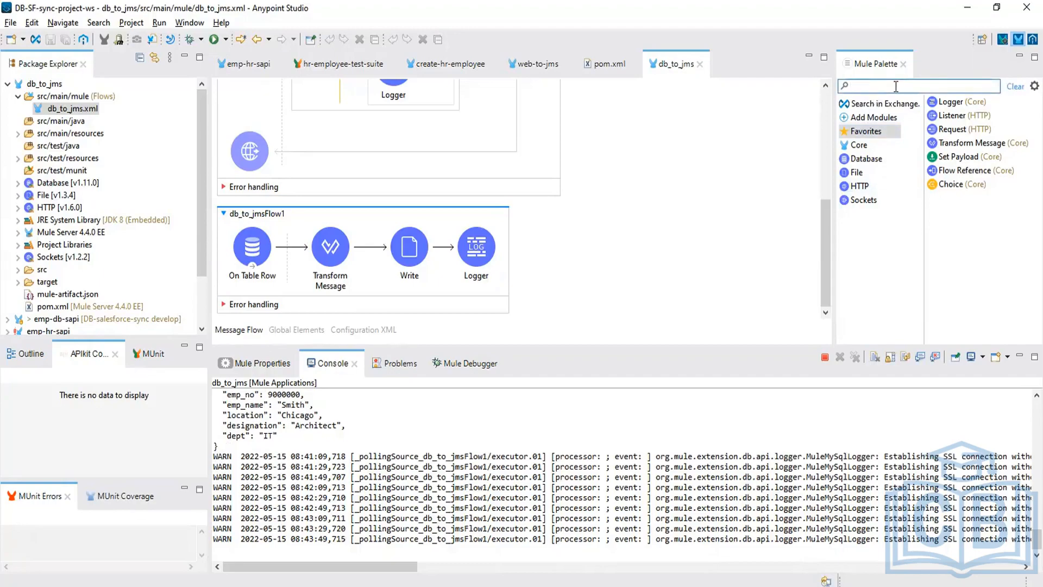
{"action": "type", "text": "data"}
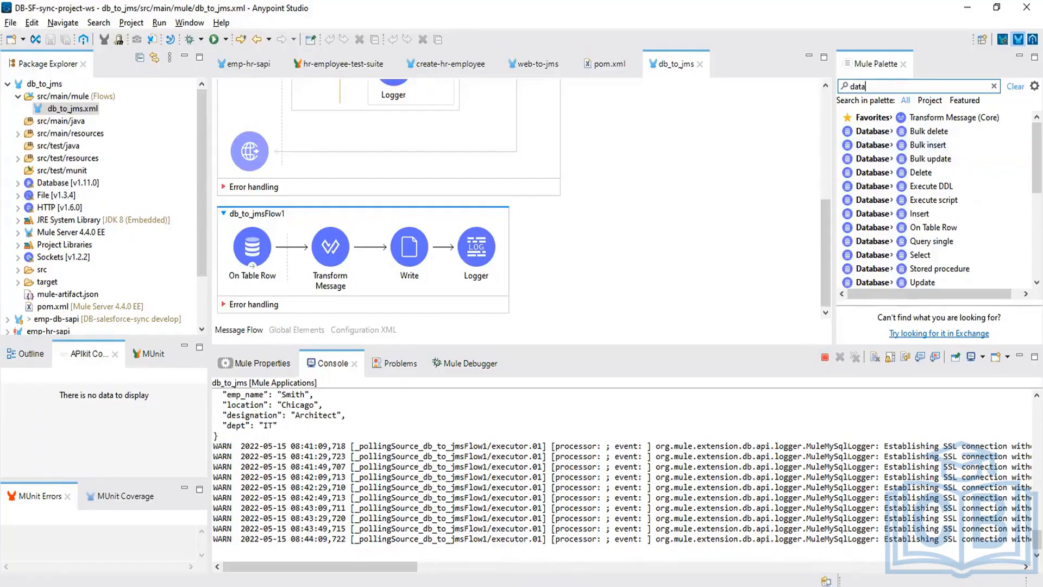
Switch to the OneNote Flow-subflow page and sketch in blue a box labelled "Inser" with an arrow to a database cylinder
{"action": "key", "text": "alt+Tab"}
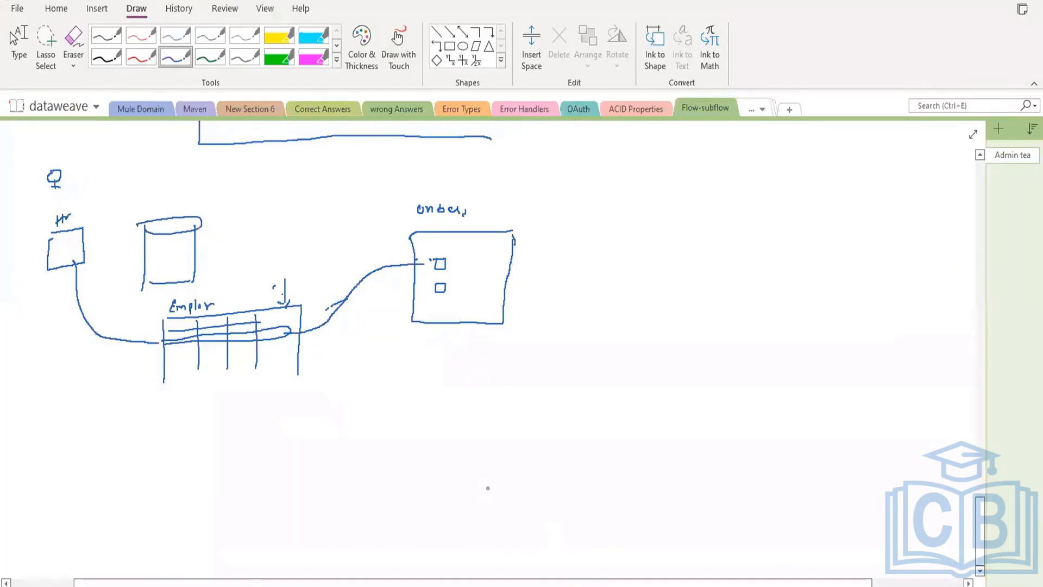
{"action": "left_click", "coordinate": [18, 47]}
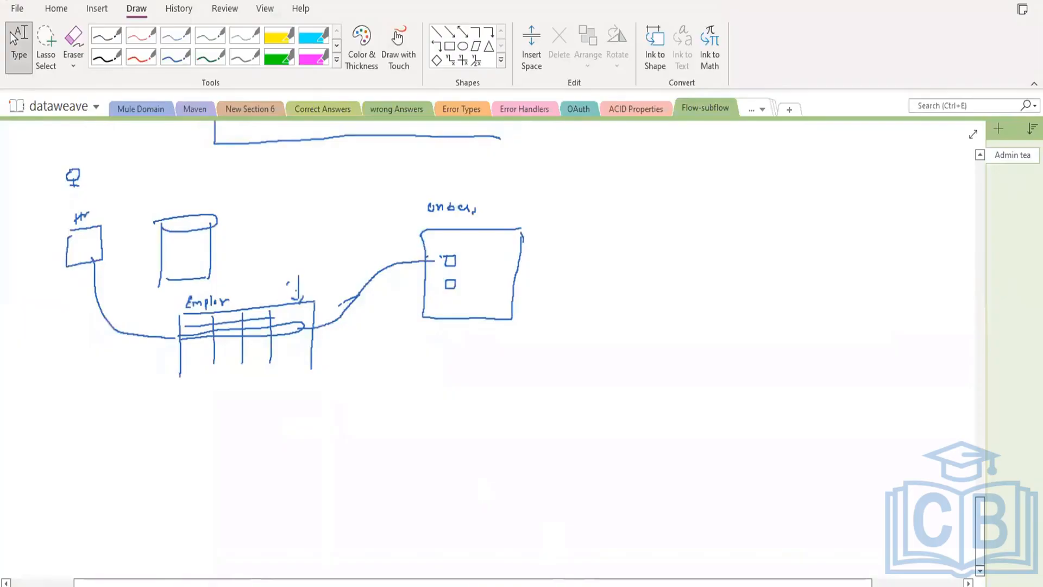
{"action": "scroll", "coordinate": [489, 348], "scroll_direction": "down", "scroll_amount": 4}
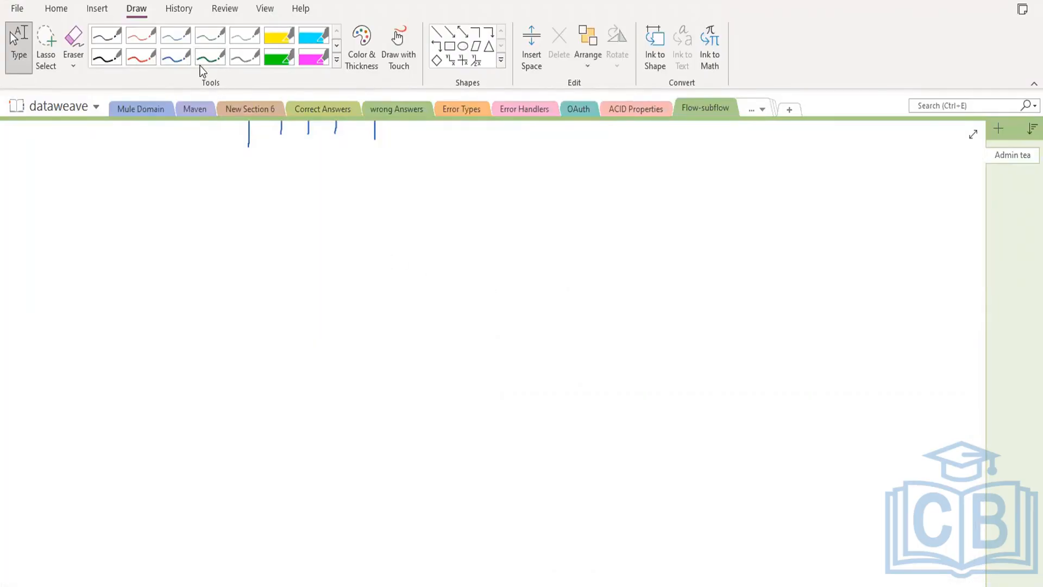
{"action": "left_click", "coordinate": [172, 60]}
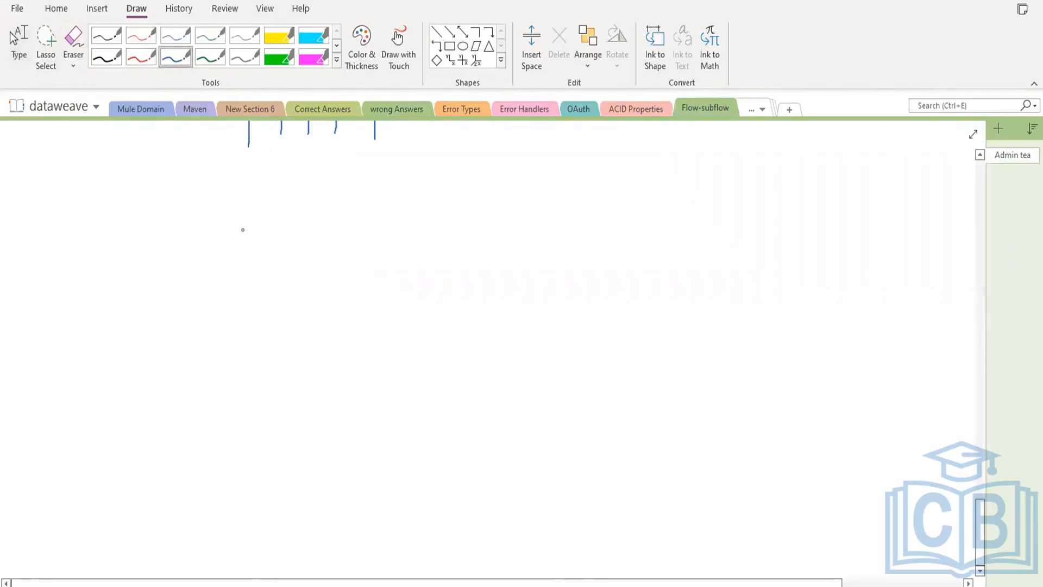
{"action": "mouse_move", "coordinate": [280, 242]}
{"action": "left_mouse_down"}
{"action": "mouse_move", "coordinate": [306, 240]}
{"action": "mouse_move", "coordinate": [307, 261]}
{"action": "mouse_move", "coordinate": [269, 271]}
{"action": "mouse_move", "coordinate": [269, 242]}
{"action": "mouse_move", "coordinate": [289, 261]}
{"action": "mouse_move", "coordinate": [446, 254]}
{"action": "mouse_move", "coordinate": [476, 234]}
{"action": "mouse_move", "coordinate": [508, 247]}
{"action": "mouse_move", "coordinate": [474, 243]}
{"action": "mouse_move", "coordinate": [476, 278]}
{"action": "left_mouse_up"}
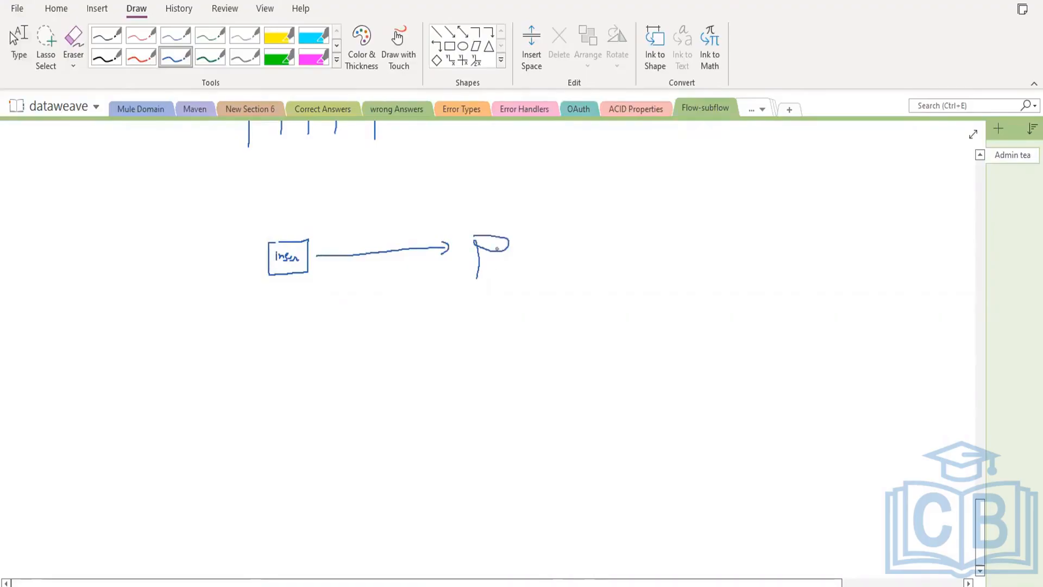
{"action": "mouse_move", "coordinate": [499, 245]}
{"action": "left_mouse_down"}
{"action": "mouse_move", "coordinate": [501, 283]}
{"action": "mouse_move", "coordinate": [539, 311]}
{"action": "left_mouse_up"}
Sketch a table grid in blue below the database cylinder, with four columns, a header row and a first data row
{"action": "left_click_drag", "start_coordinate": [521, 313], "coordinate": [620, 308]}
{"action": "left_click_drag", "start_coordinate": [495, 319], "coordinate": [500, 367]}
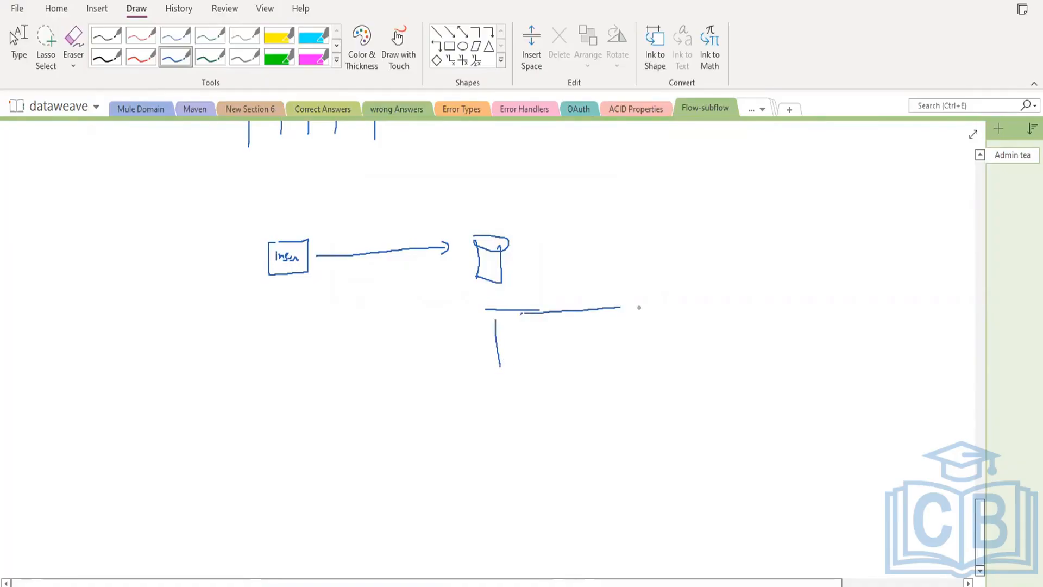
{"action": "left_click_drag", "start_coordinate": [625, 307], "coordinate": [625, 361]}
{"action": "left_click_drag", "start_coordinate": [499, 330], "coordinate": [619, 324]}
{"action": "left_click_drag", "start_coordinate": [499, 314], "coordinate": [498, 324]}
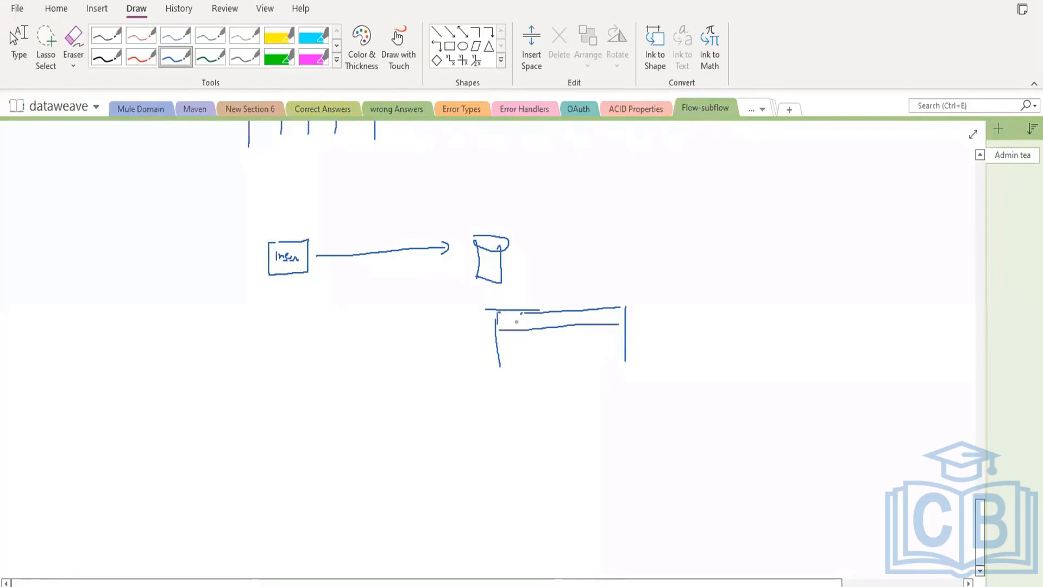
{"action": "left_click_drag", "start_coordinate": [536, 367], "coordinate": [534, 313]}
{"action": "left_click_drag", "start_coordinate": [569, 360], "coordinate": [565, 316]}
{"action": "left_click_drag", "start_coordinate": [592, 311], "coordinate": [596, 351]}
{"action": "left_click_drag", "start_coordinate": [494, 341], "coordinate": [617, 330]}
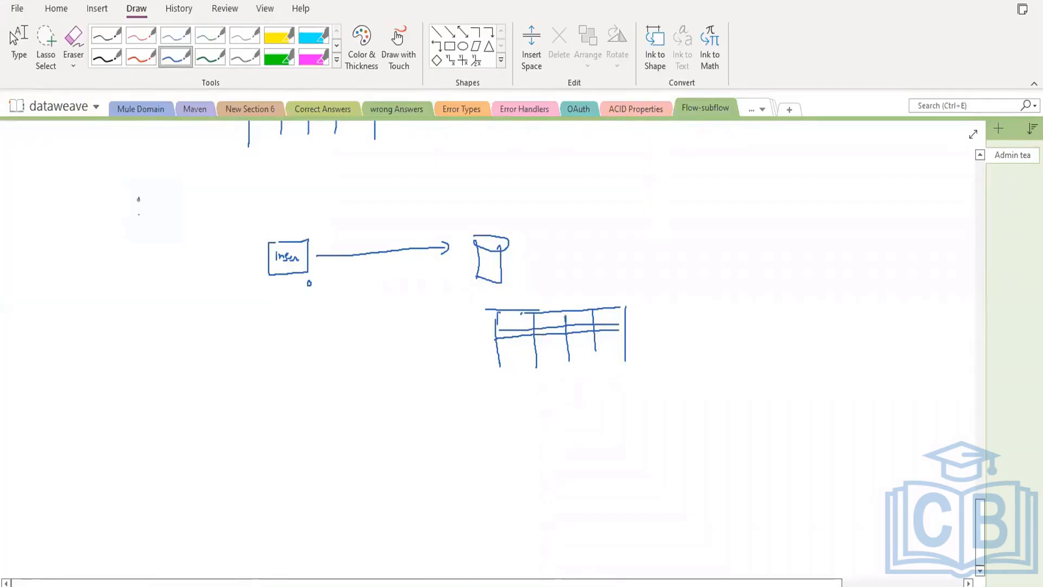
Sketch a source box labelled CSV and 1000, link it to the "Inser" box, and write 100 and 1000 above the database arrow
{"action": "mouse_move", "coordinate": [138, 198]}
{"action": "left_mouse_down"}
{"action": "mouse_move", "coordinate": [138, 210]}
{"action": "mouse_move", "coordinate": [192, 199]}
{"action": "mouse_move", "coordinate": [208, 231]}
{"action": "mouse_move", "coordinate": [168, 279]}
{"action": "mouse_move", "coordinate": [173, 235]}
{"action": "mouse_move", "coordinate": [251, 202]}
{"action": "left_mouse_up"}
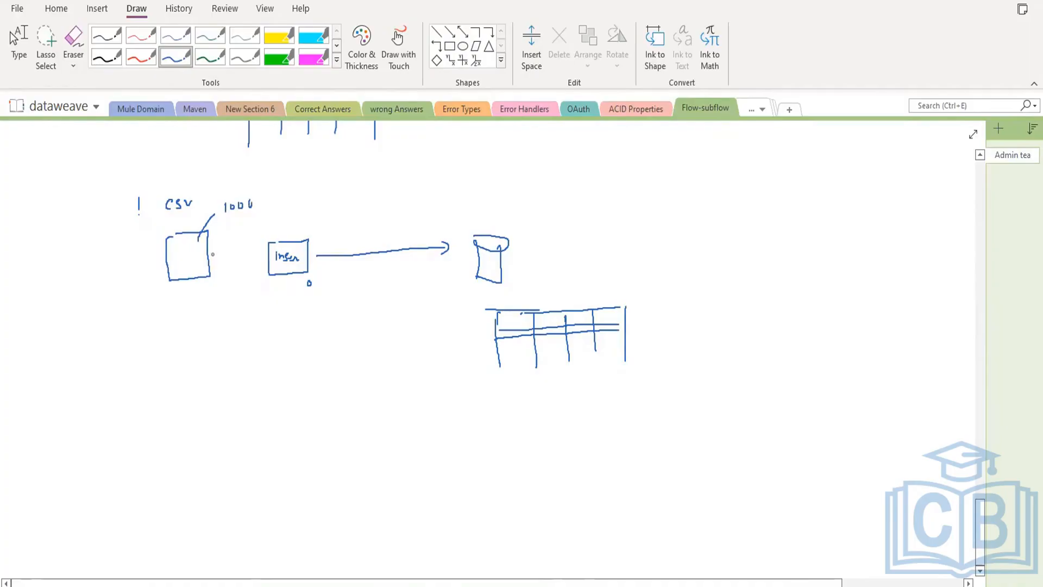
{"action": "left_click_drag", "start_coordinate": [210, 253], "coordinate": [263, 256]}
{"action": "left_click_drag", "start_coordinate": [252, 190], "coordinate": [265, 182]}
{"action": "left_click_drag", "start_coordinate": [384, 201], "coordinate": [399, 200]}
{"action": "left_click_drag", "start_coordinate": [364, 231], "coordinate": [389, 231]}
Write "Bulk Inser" below the "Inser" box and add handwritten strokes beneath it and under the database arrow
{"action": "mouse_move", "coordinate": [228, 312]}
{"action": "left_mouse_down"}
{"action": "mouse_move", "coordinate": [226, 333]}
{"action": "mouse_move", "coordinate": [242, 318]}
{"action": "mouse_move", "coordinate": [251, 332]}
{"action": "mouse_move", "coordinate": [323, 325]}
{"action": "left_mouse_up"}
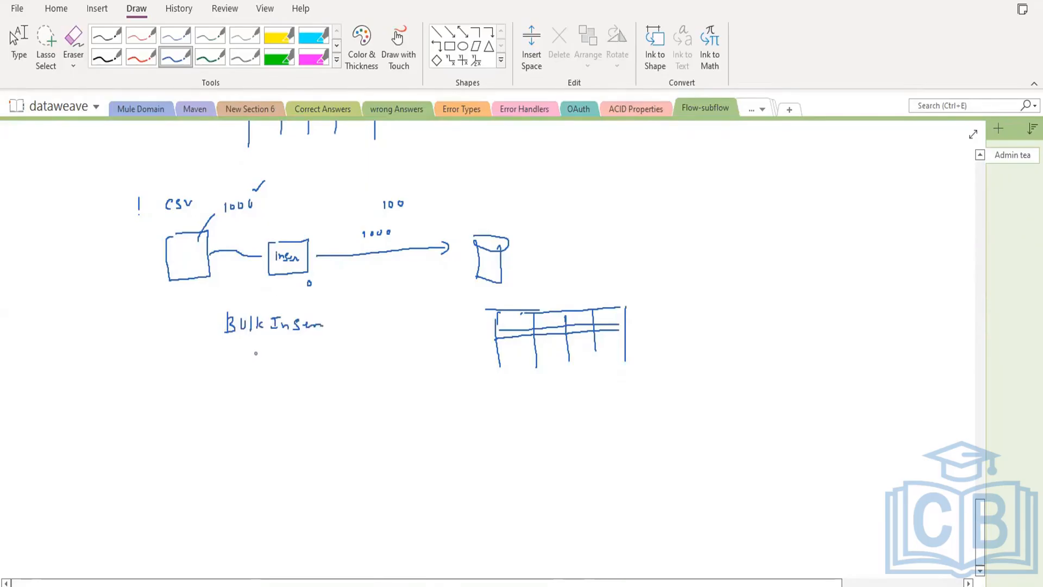
{"action": "left_click_drag", "start_coordinate": [255, 351], "coordinate": [255, 372]}
{"action": "left_click_drag", "start_coordinate": [256, 454], "coordinate": [258, 467]}
{"action": "left_click_drag", "start_coordinate": [269, 376], "coordinate": [286, 376]}
{"action": "mouse_move", "coordinate": [271, 384]}
{"action": "left_mouse_down"}
{"action": "mouse_move", "coordinate": [286, 383]}
{"action": "mouse_move", "coordinate": [285, 398]}
{"action": "left_mouse_up"}
{"action": "mouse_move", "coordinate": [272, 405]}
{"action": "left_mouse_down"}
{"action": "mouse_move", "coordinate": [285, 404]}
{"action": "mouse_move", "coordinate": [286, 426]}
{"action": "left_mouse_up"}
{"action": "left_click", "coordinate": [274, 418]}
{"action": "mouse_move", "coordinate": [367, 267]}
{"action": "left_mouse_down"}
{"action": "mouse_move", "coordinate": [378, 278]}
{"action": "mouse_move", "coordinate": [366, 270]}
{"action": "mouse_move", "coordinate": [465, 279]}
{"action": "left_mouse_up"}
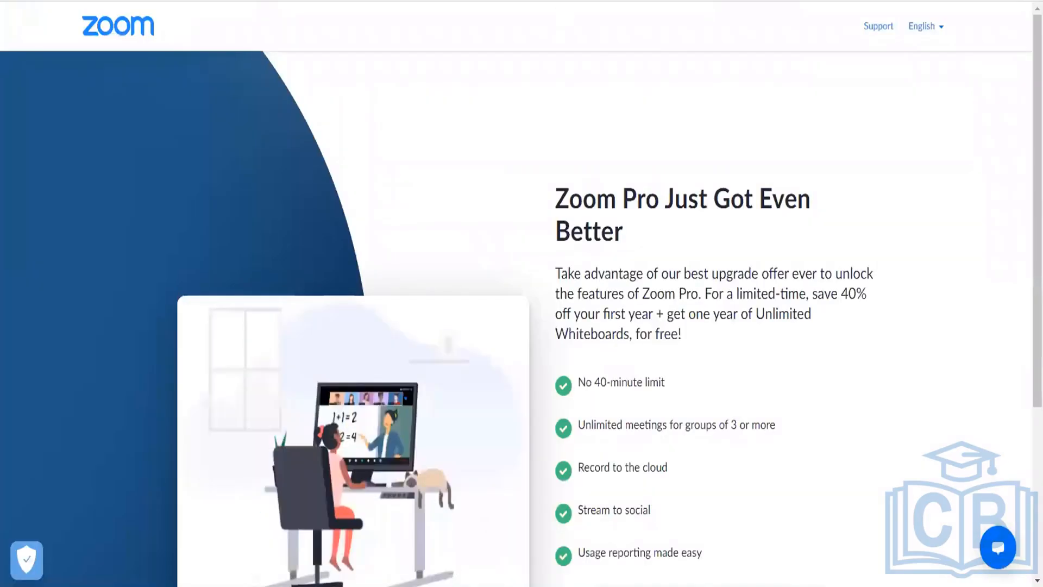
Switch to the browser, open Google and search for "bulk insert mulesoft"
{"action": "type", "text": "go"}
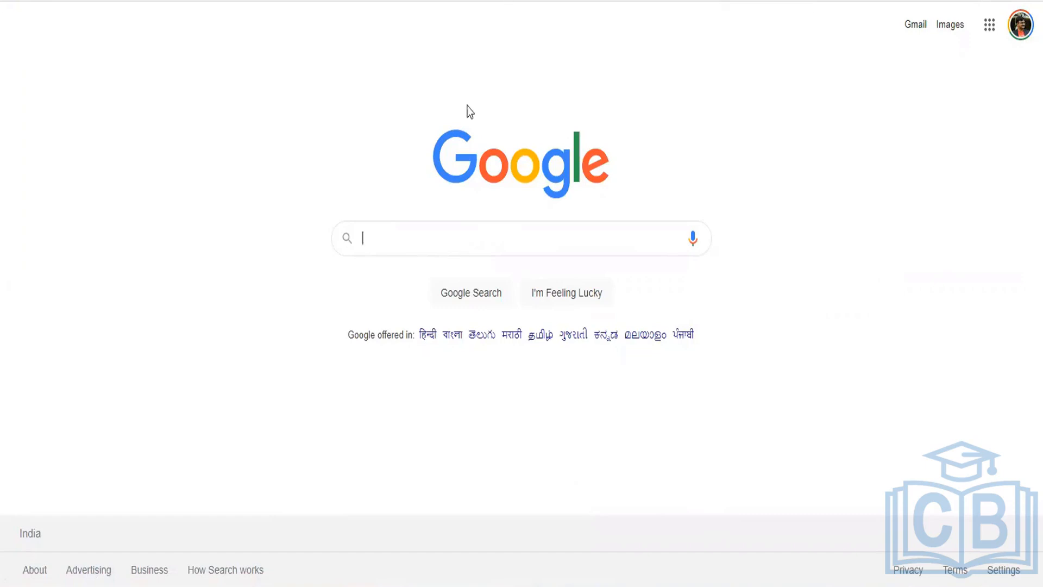
{"action": "left_click", "coordinate": [410, 226]}
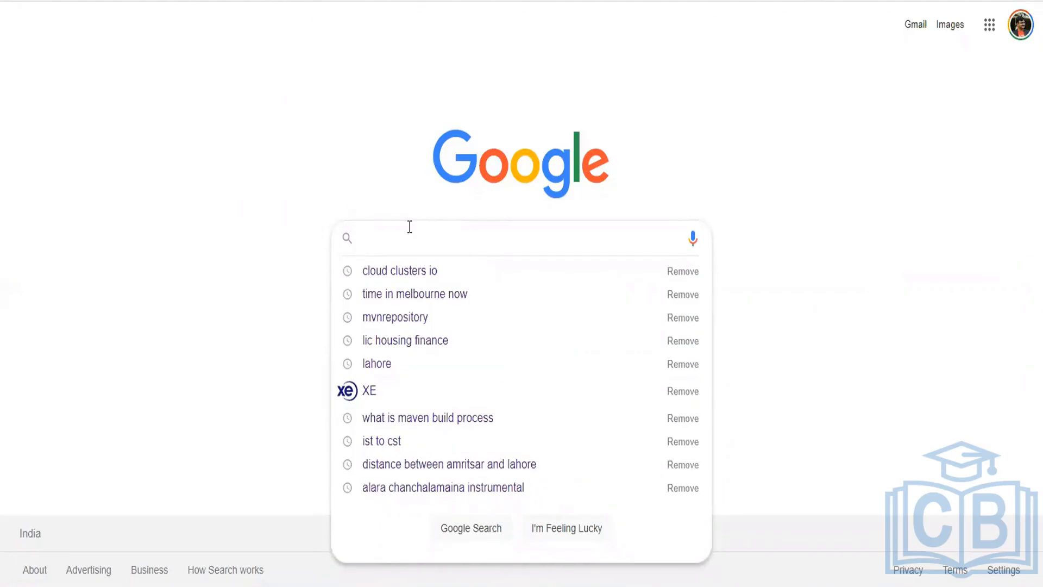
{"action": "type", "text": "bull"}
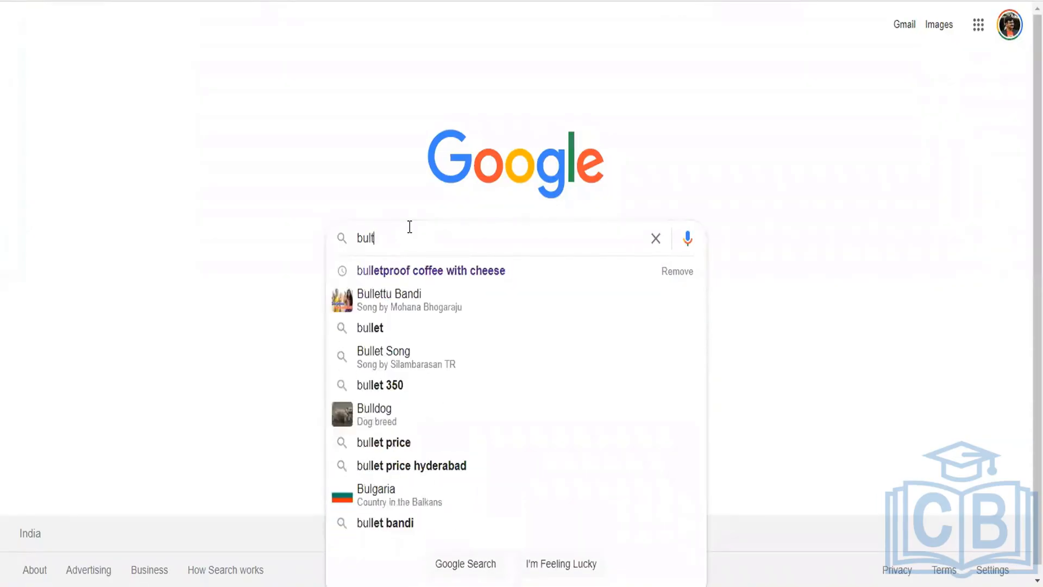
{"action": "key", "text": "BackSpace"}
{"action": "type", "text": "k inser"}
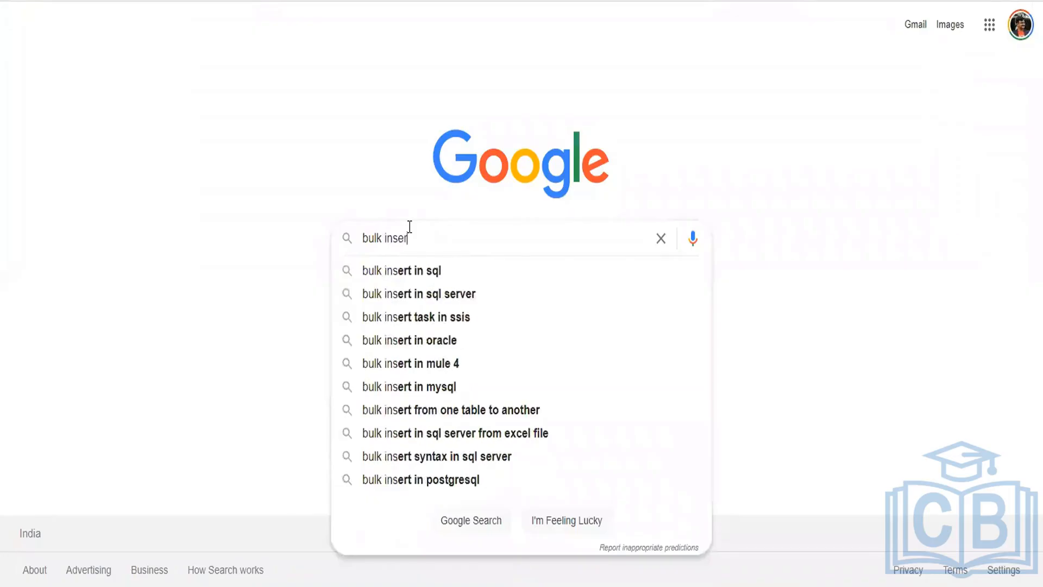
{"action": "type", "text": "t Mule"}
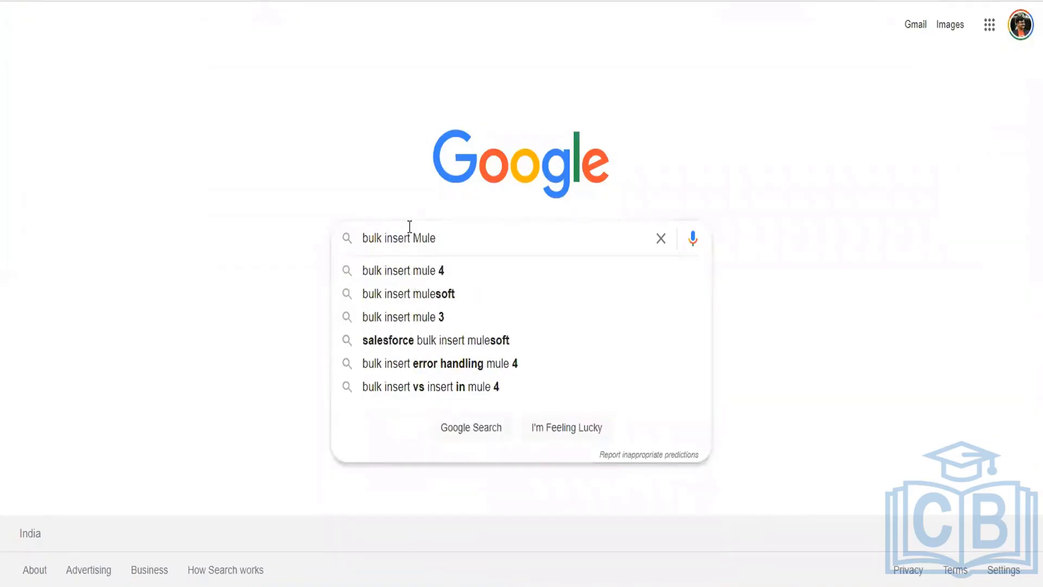
{"action": "key", "text": "Down"}
{"action": "key", "text": "Down"}
{"action": "key", "text": "Return"}
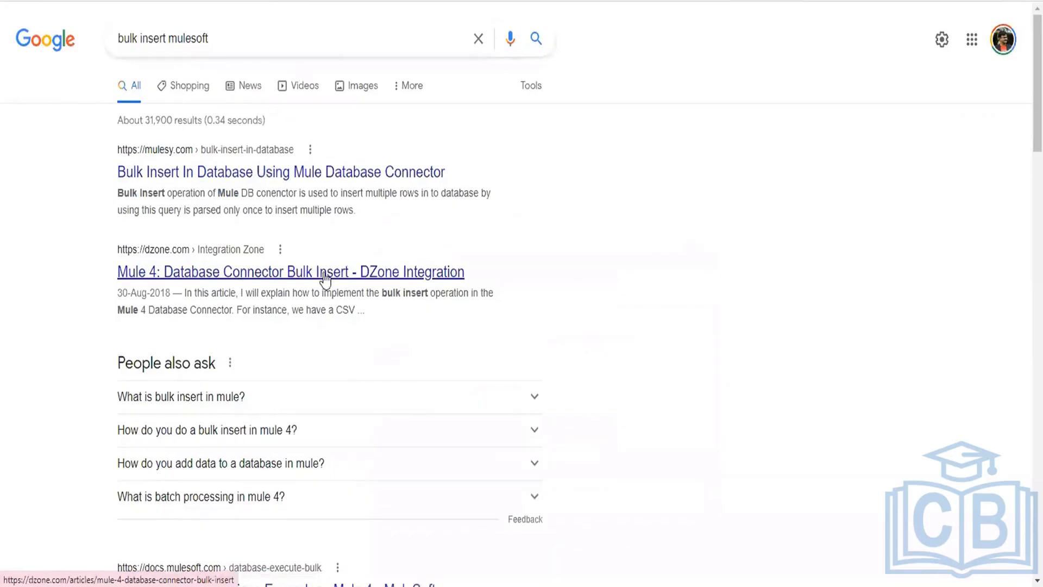
Open the MuleSoft "Execute Bulk Operations Examples" result and the mulesy.com "Bulk Insert In Database" result in new tabs
{"action": "scroll", "coordinate": [325, 279], "scroll_direction": "down", "scroll_amount": 6}
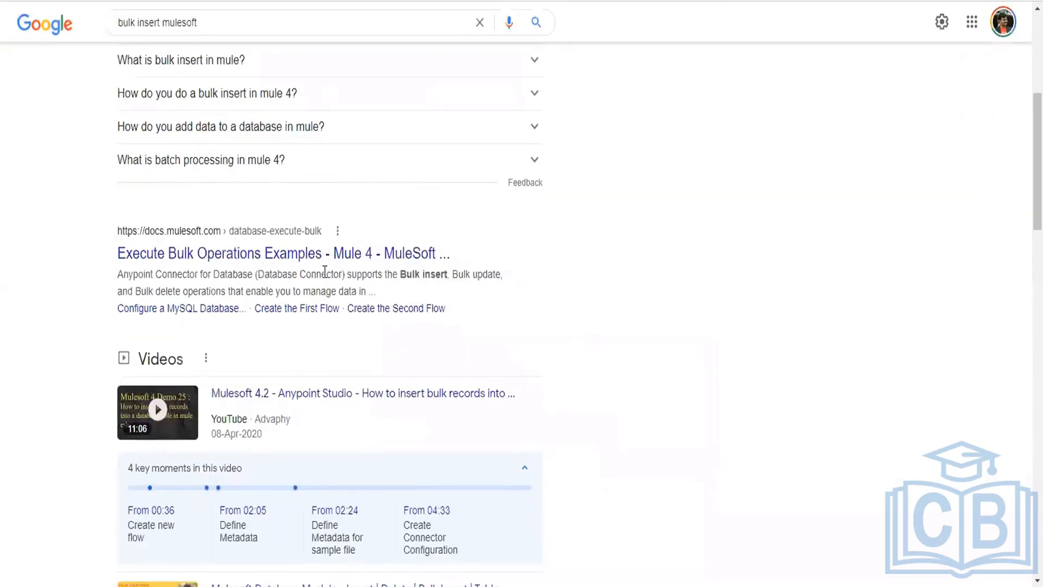
{"action": "scroll", "coordinate": [325, 273], "scroll_direction": "down", "scroll_amount": 4}
{"action": "scroll", "coordinate": [326, 278], "scroll_direction": "up", "scroll_amount": 3}
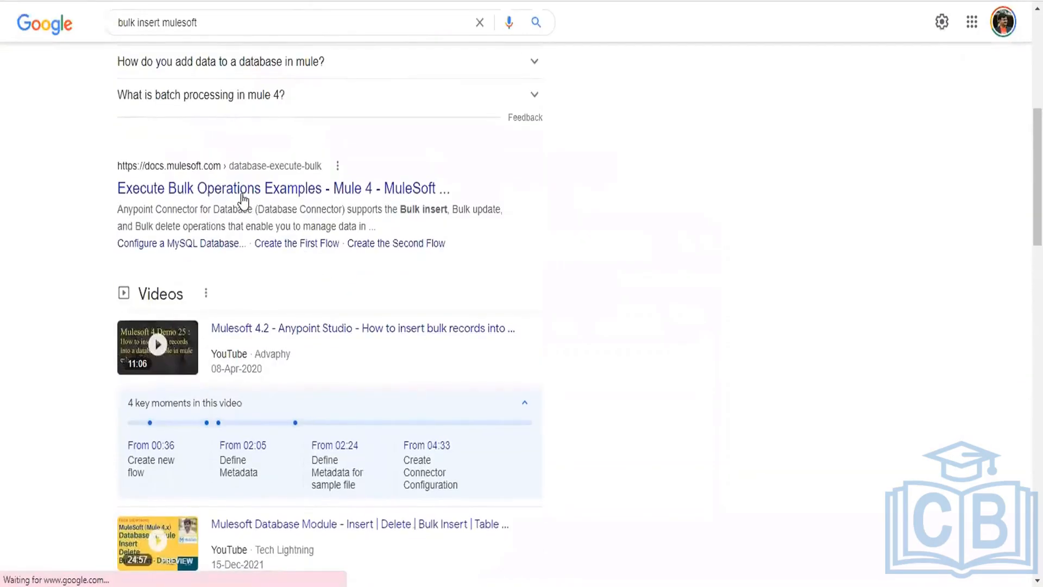
{"action": "right_click", "coordinate": [243, 199]}
{"action": "left_click", "coordinate": [260, 206]}
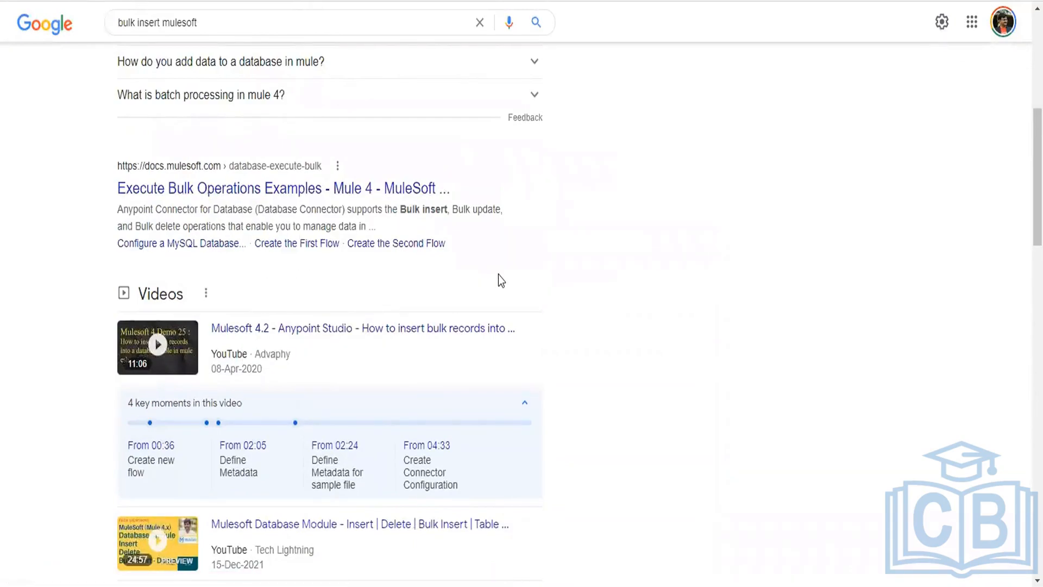
{"action": "scroll", "coordinate": [501, 280], "scroll_direction": "up", "scroll_amount": 2}
{"action": "scroll", "coordinate": [500, 282], "scroll_direction": "up", "scroll_amount": 5}
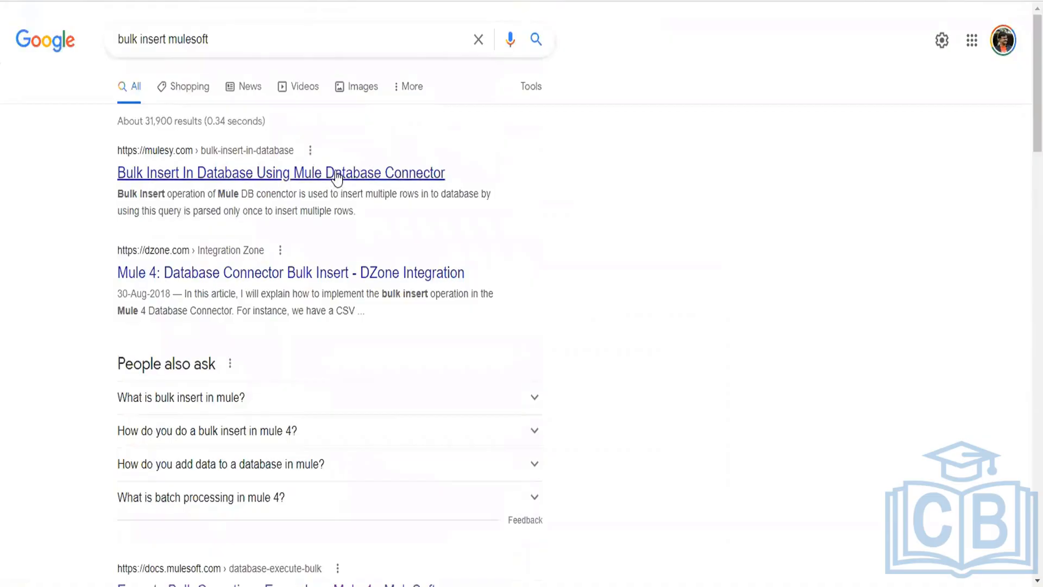
{"action": "right_click", "coordinate": [334, 172]}
{"action": "left_click", "coordinate": [361, 184]}
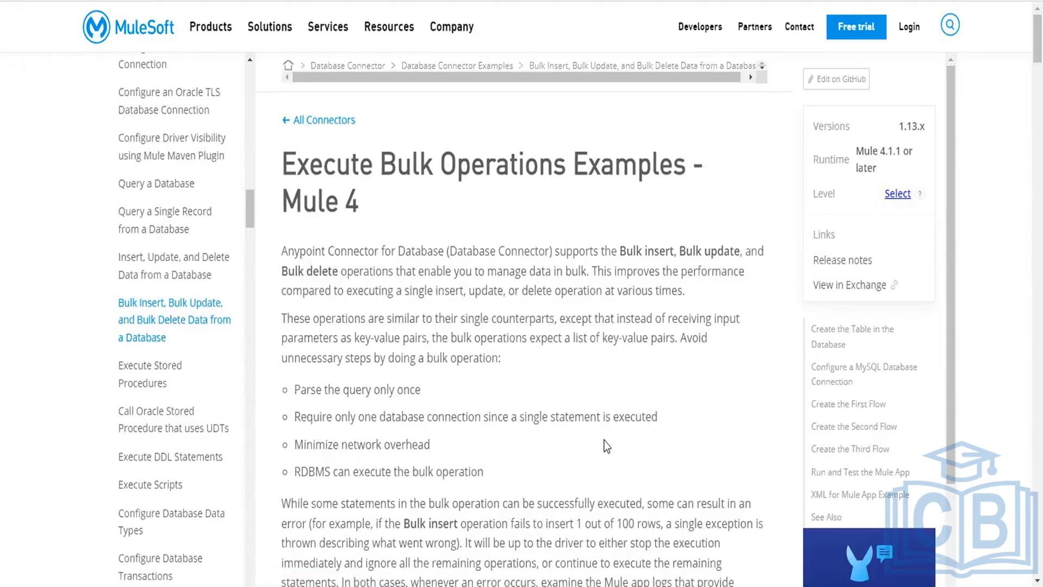
Examine the Execute Bulk Operations Examples page, from the bulk operation benefits through the example flows to the Mule app XML
{"action": "scroll", "coordinate": [607, 446], "scroll_direction": "down", "scroll_amount": 2}
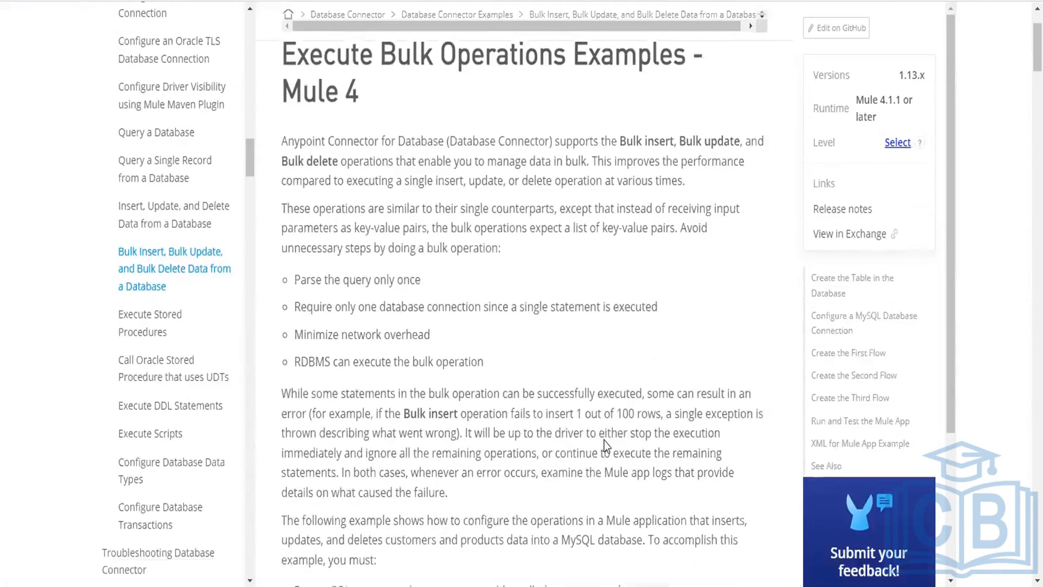
{"action": "scroll", "coordinate": [607, 446], "scroll_direction": "down", "scroll_amount": 3}
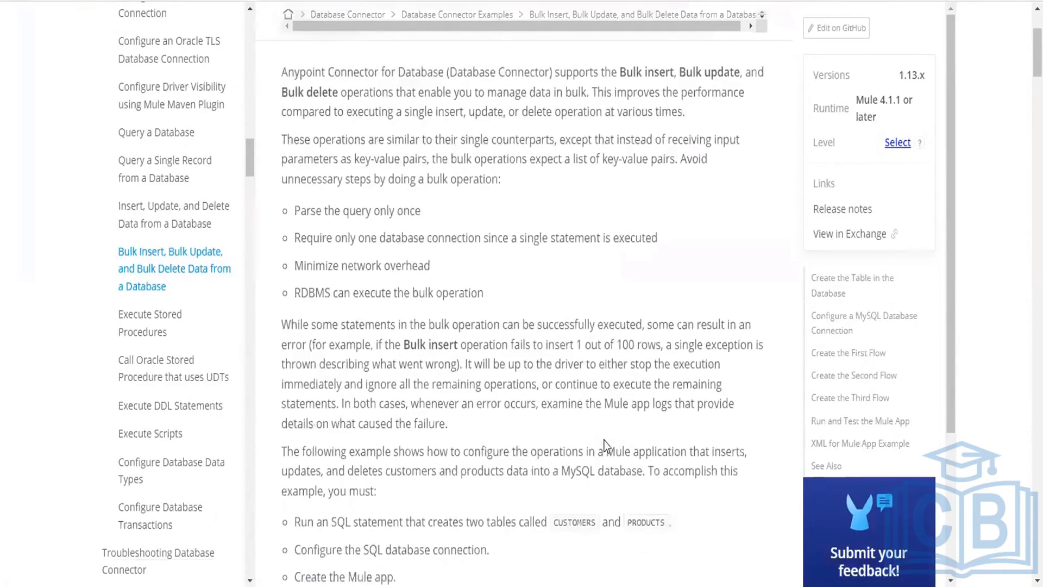
{"action": "scroll", "coordinate": [607, 447], "scroll_direction": "down", "scroll_amount": 10}
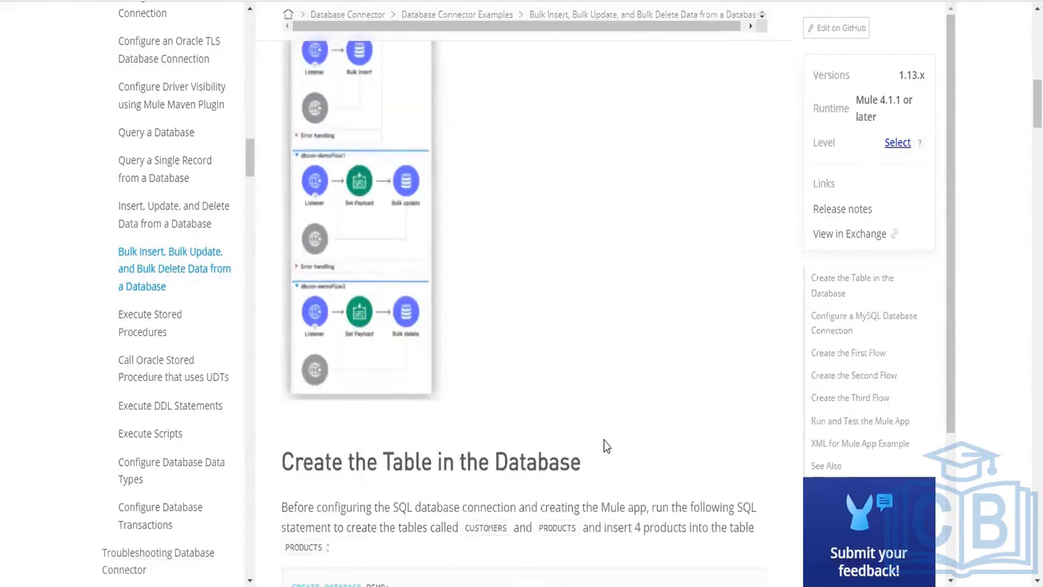
{"action": "scroll", "coordinate": [606, 446], "scroll_direction": "down", "scroll_amount": 10}
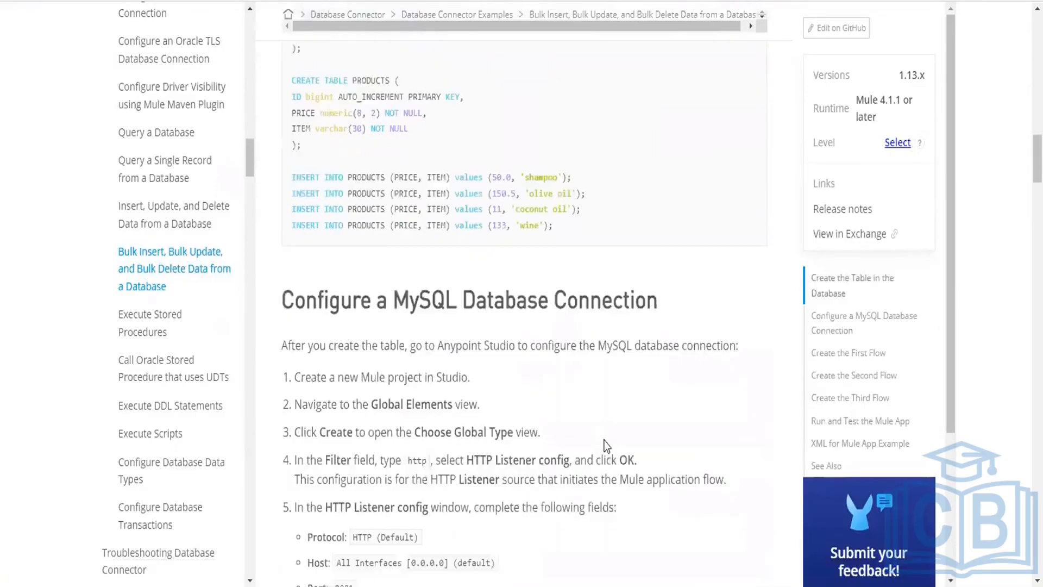
{"action": "scroll", "coordinate": [607, 446], "scroll_direction": "down", "scroll_amount": 2}
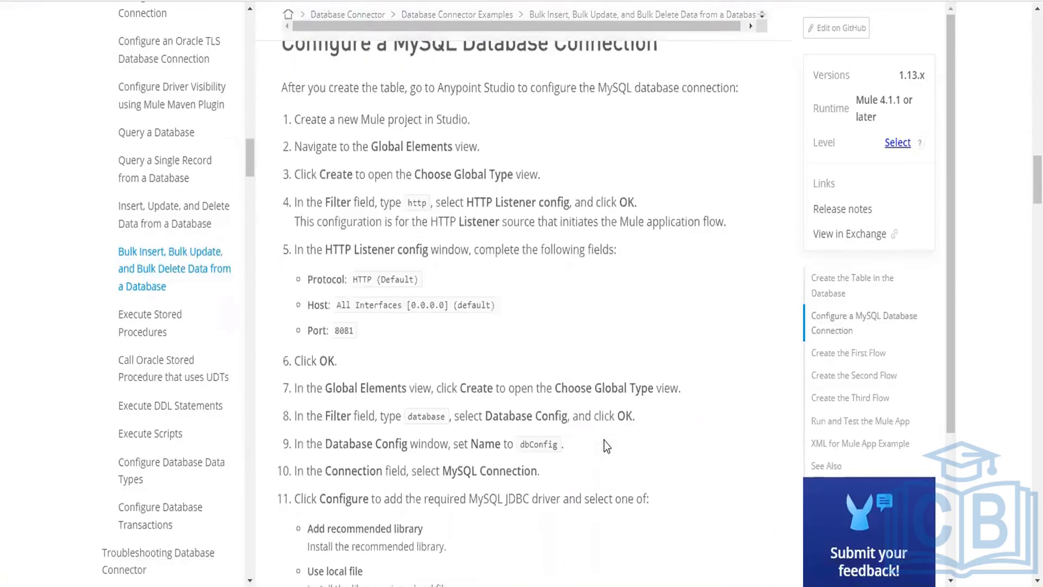
{"action": "scroll", "coordinate": [607, 446], "scroll_direction": "down", "scroll_amount": 11}
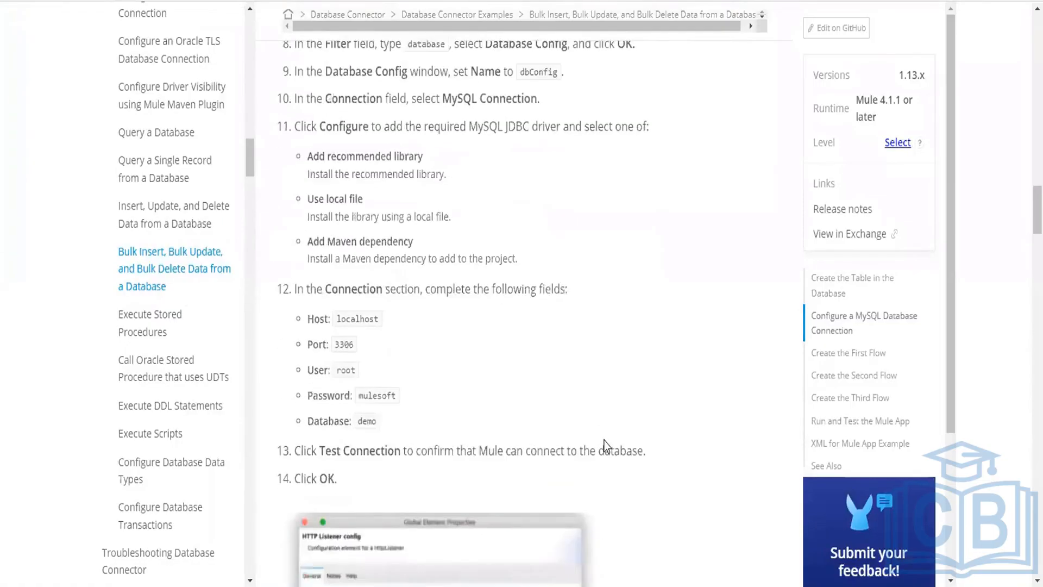
{"action": "scroll", "coordinate": [607, 446], "scroll_direction": "down", "scroll_amount": 12}
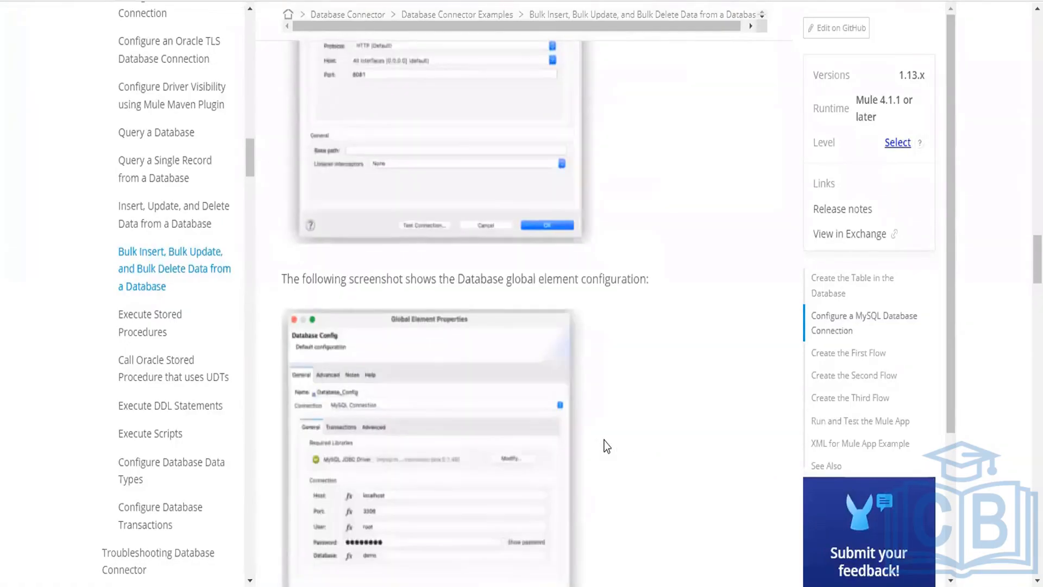
{"action": "scroll", "coordinate": [607, 446], "scroll_direction": "down", "scroll_amount": 14}
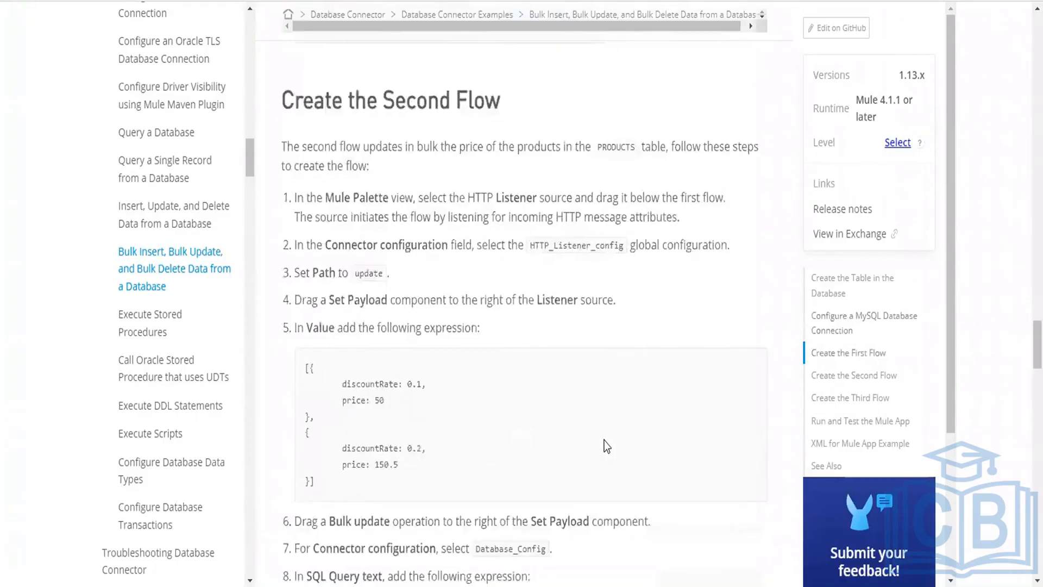
{"action": "scroll", "coordinate": [607, 447], "scroll_direction": "down", "scroll_amount": 8}
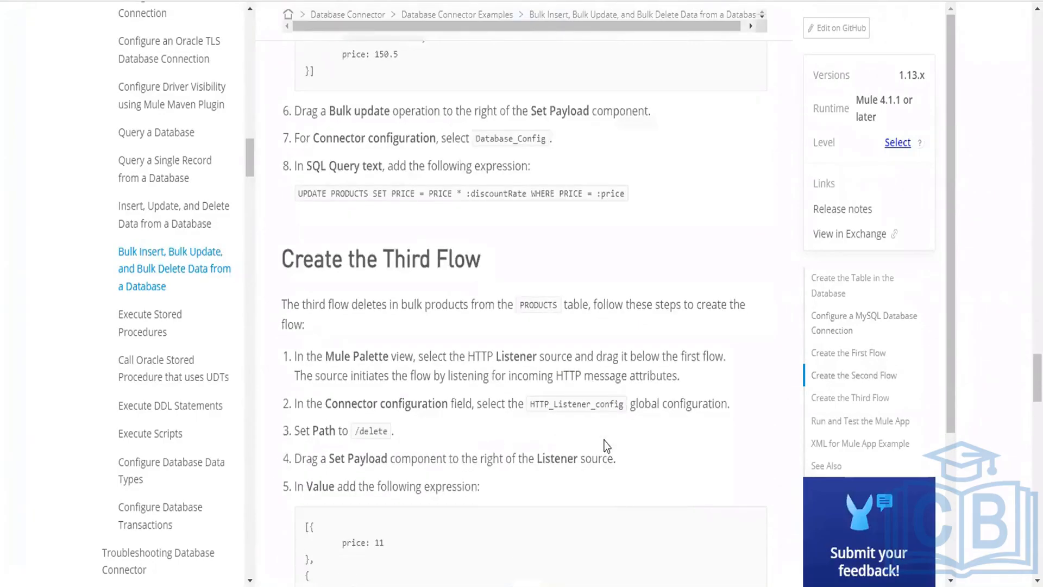
{"action": "scroll", "coordinate": [607, 446], "scroll_direction": "down", "scroll_amount": 10}
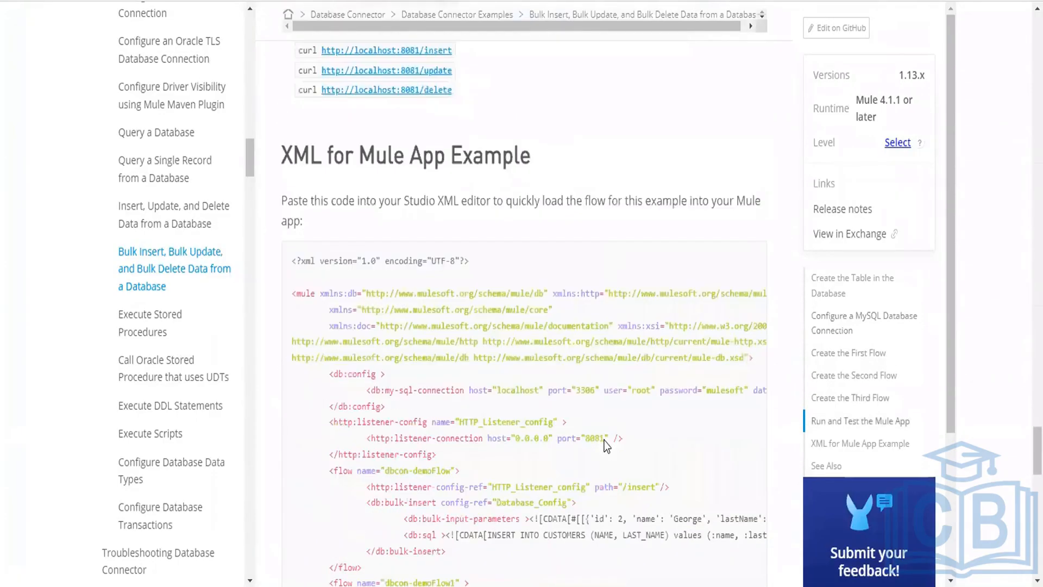
{"action": "scroll", "coordinate": [607, 446], "scroll_direction": "down", "scroll_amount": 15}
{"action": "scroll", "coordinate": [607, 446], "scroll_direction": "up", "scroll_amount": 18}
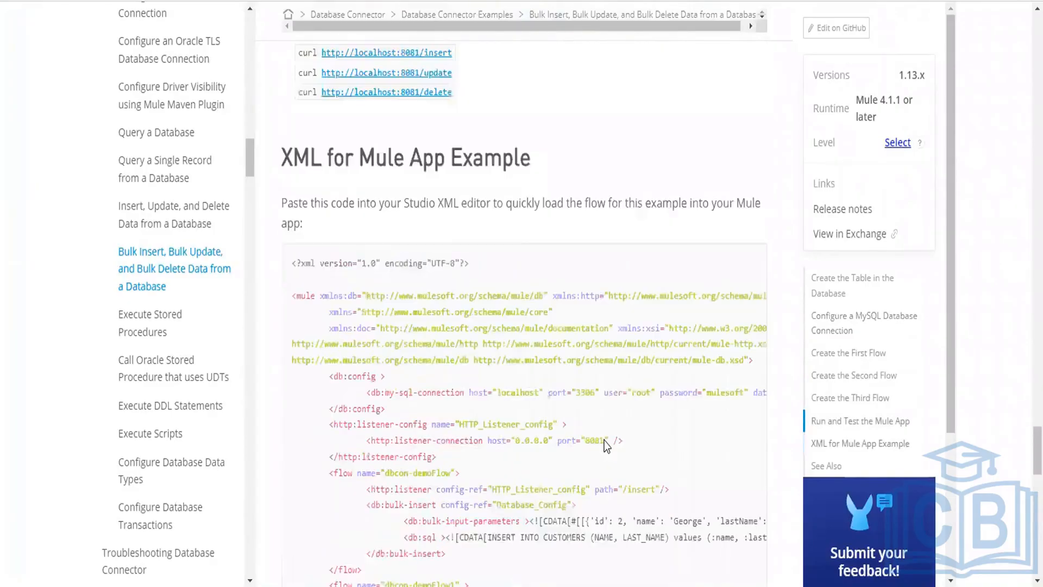
{"action": "scroll", "coordinate": [607, 447], "scroll_direction": "up", "scroll_amount": 20}
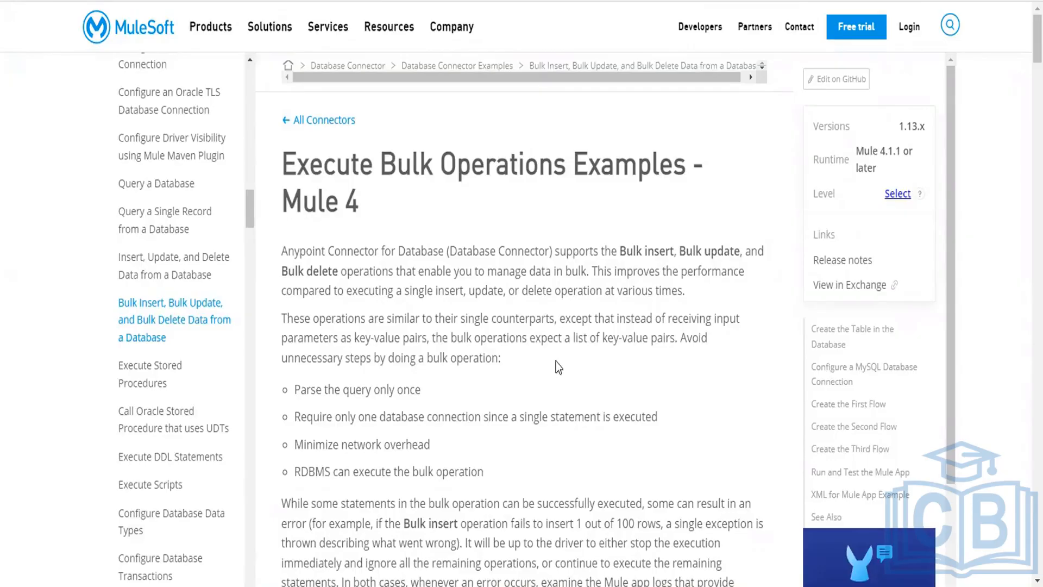
{"action": "scroll", "coordinate": [555, 361], "scroll_direction": "down", "scroll_amount": 2}
{"action": "scroll", "coordinate": [558, 368], "scroll_direction": "down", "scroll_amount": 1}
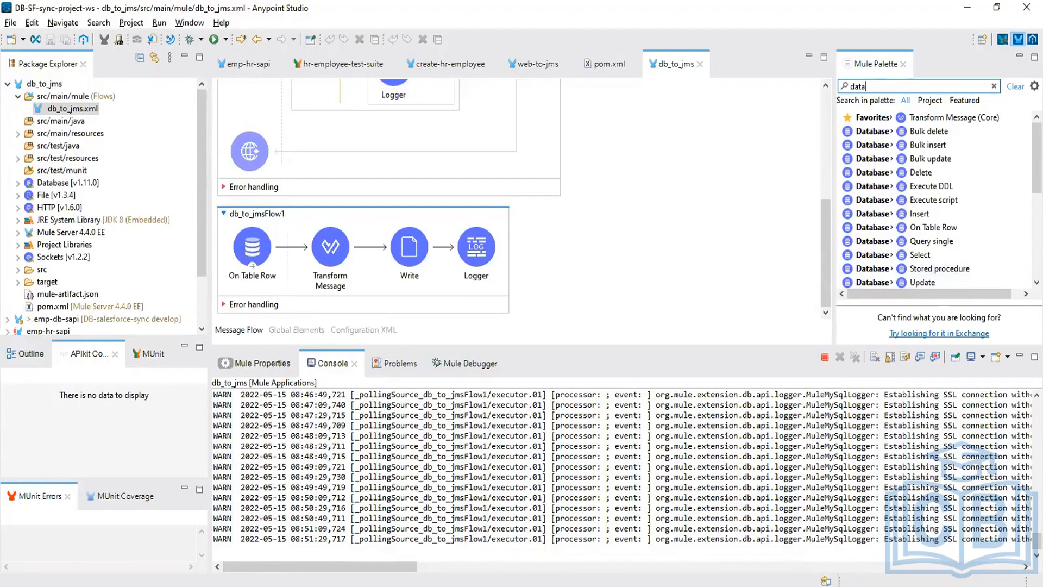
Switch to MySQL Workbench and expand Stored Procedures in the schema tree to view the procedures it contains
{"action": "mouse_move", "coordinate": [622, 586]}
{"action": "key", "text": "alt+Tab"}
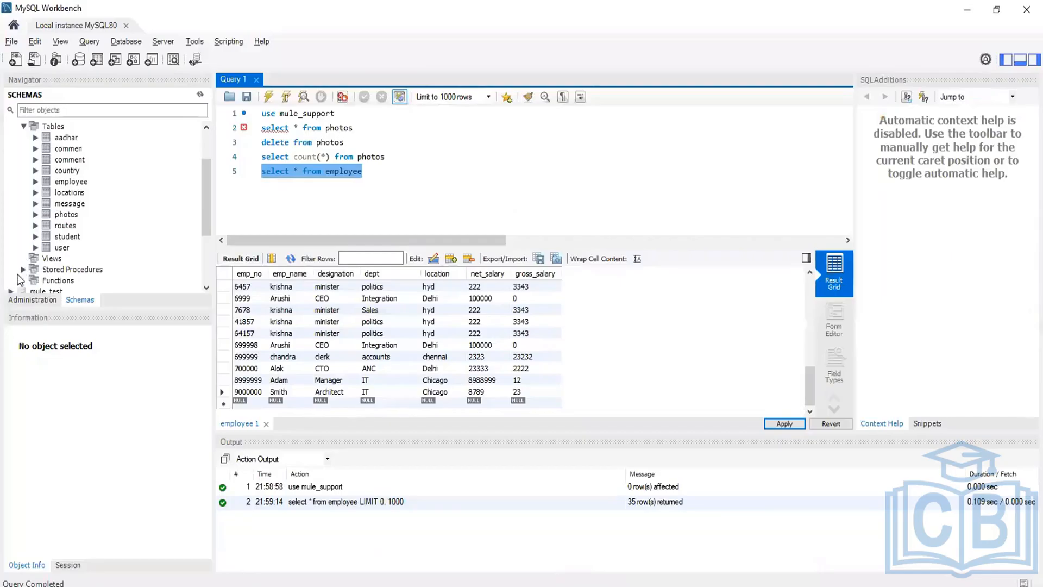
{"action": "left_click", "coordinate": [23, 269]}
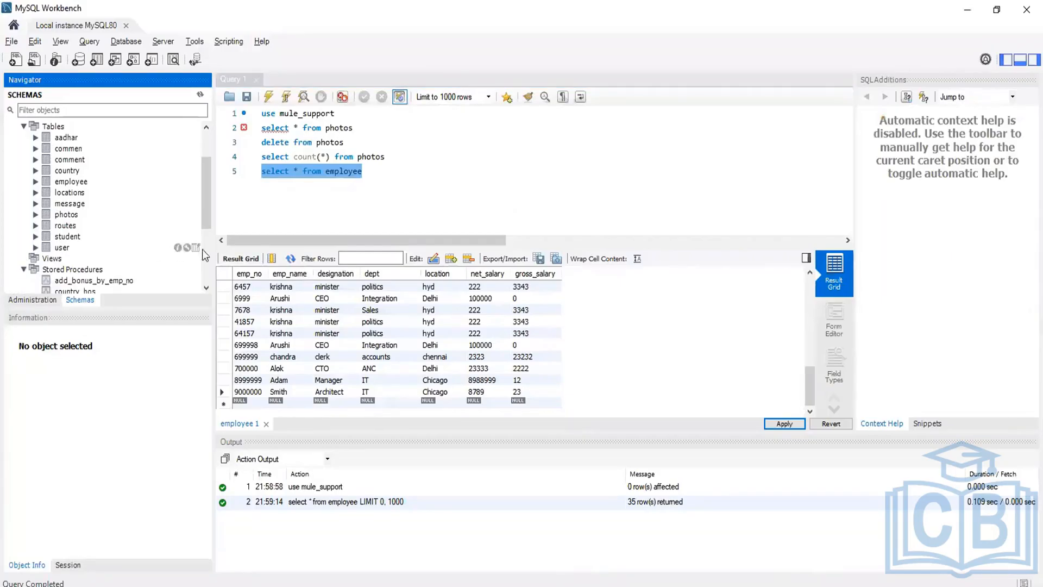
{"action": "left_click", "coordinate": [207, 288]}
{"action": "left_click", "coordinate": [206, 288]}
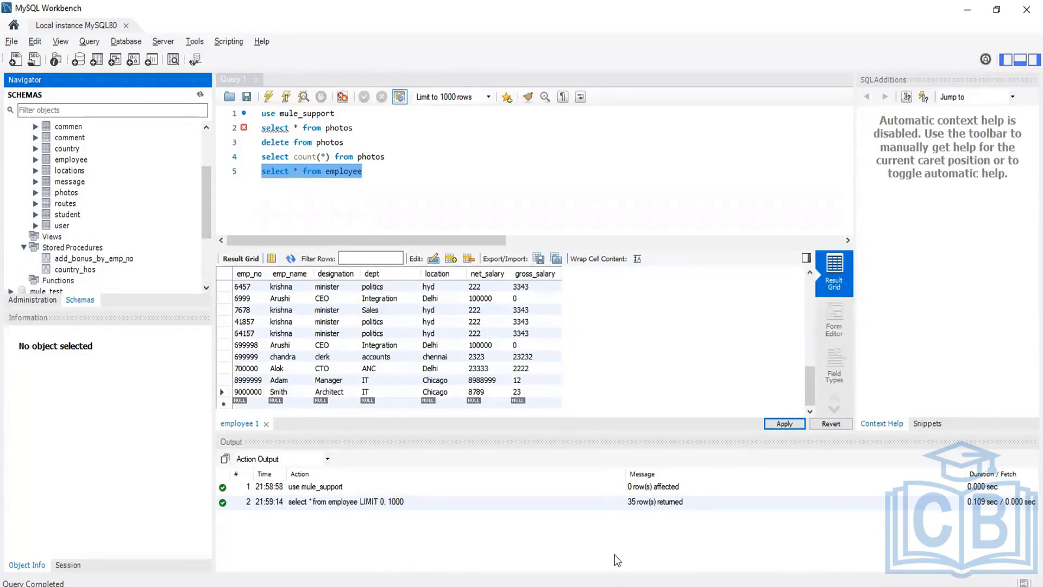
Switch to Anypoint Studio and look over the db_to_jms flows on the canvas
{"action": "key", "text": "alt+Tab"}
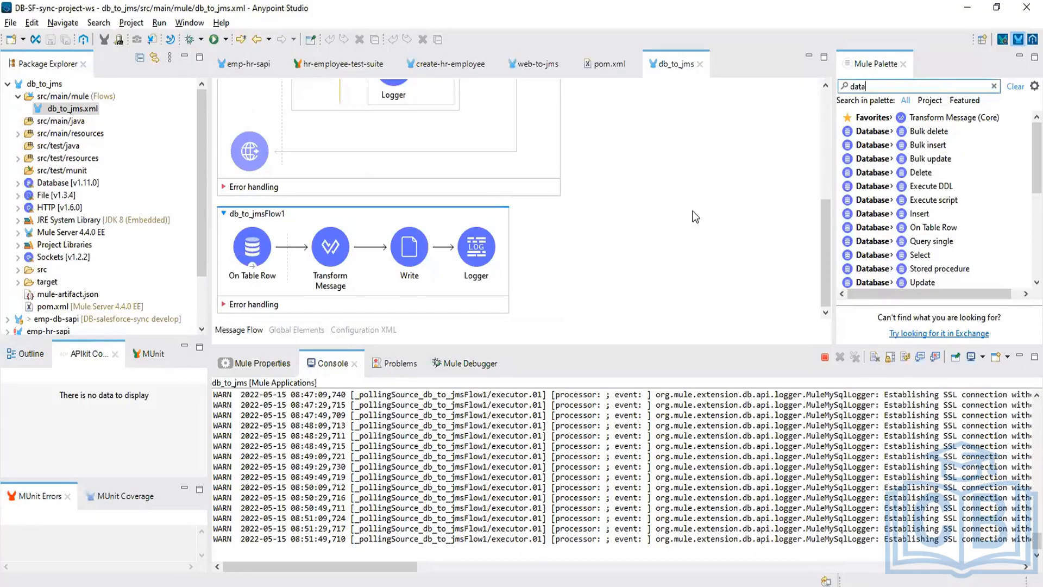
{"action": "scroll", "coordinate": [732, 193], "scroll_direction": "up", "scroll_amount": 2}
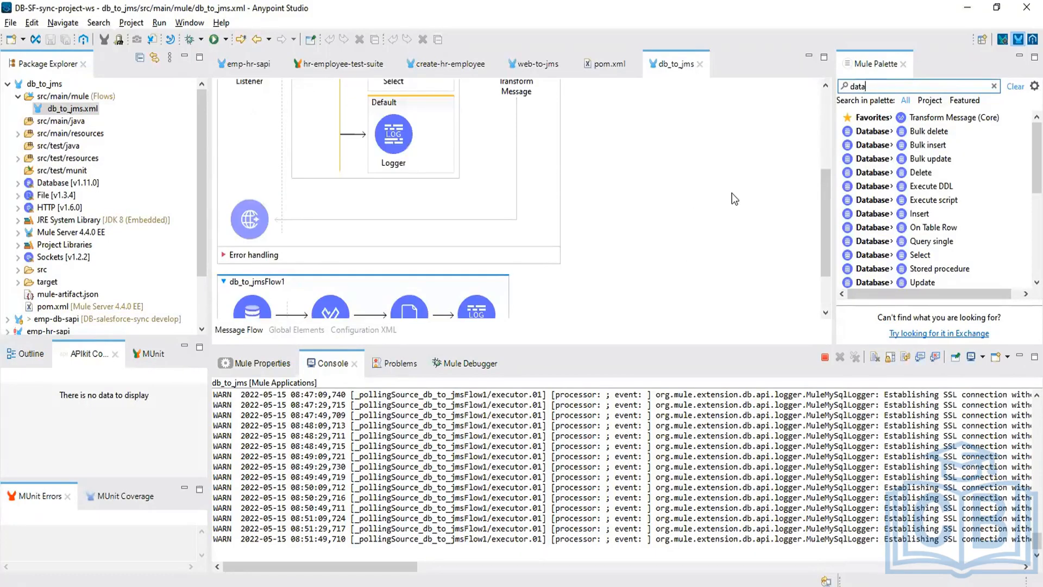
{"action": "scroll", "coordinate": [732, 193], "scroll_direction": "up", "scroll_amount": 1}
{"action": "scroll", "coordinate": [732, 194], "scroll_direction": "down", "scroll_amount": 2}
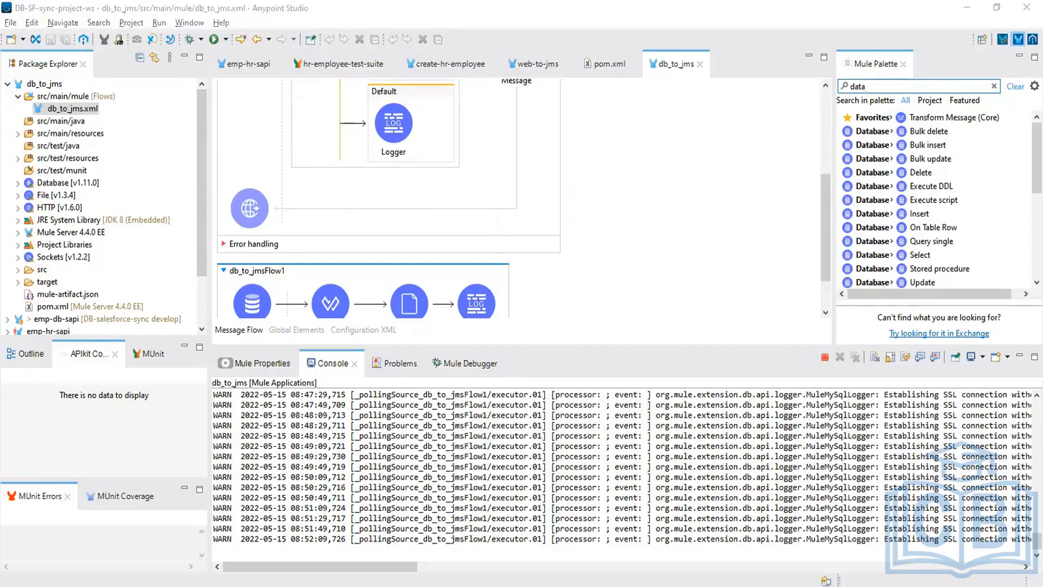
Switch to OneNote and handwrite a blue list of JMS, HTTP, DB and Salesforce below the Bulk Insert notes
{"action": "left_click", "coordinate": [575, 540]}
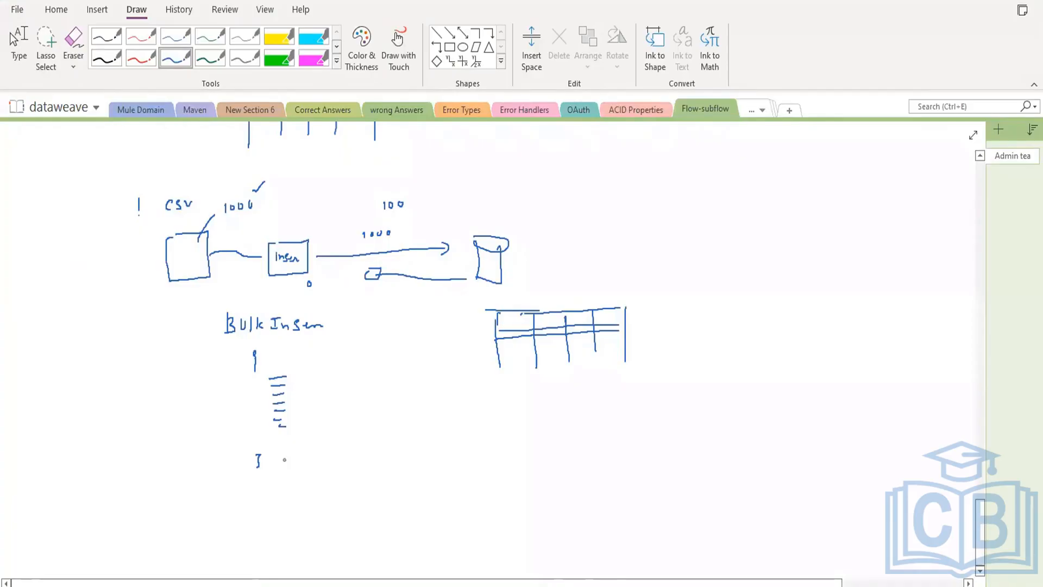
{"action": "scroll", "coordinate": [285, 460], "scroll_direction": "down", "scroll_amount": 6}
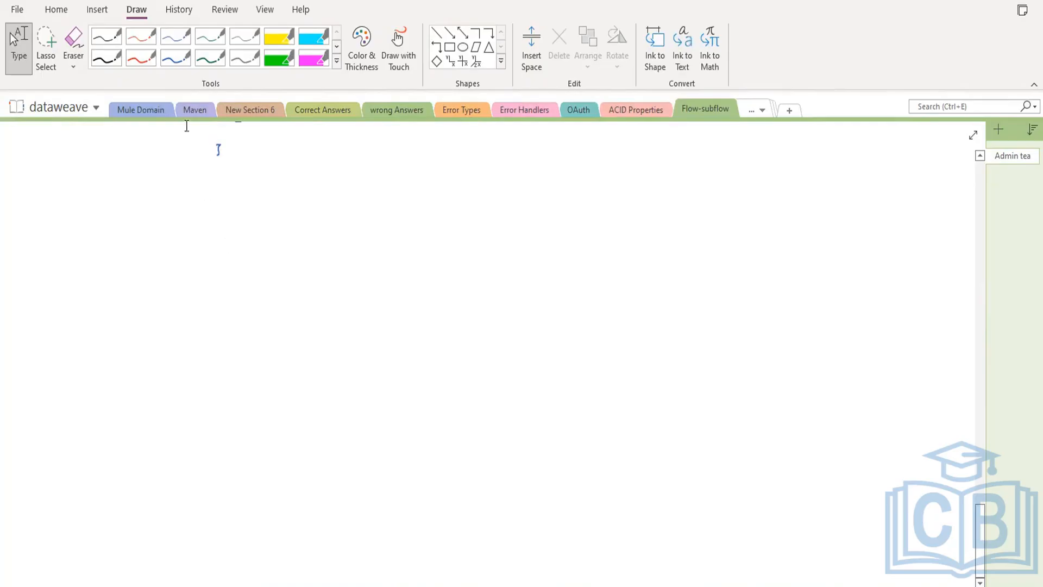
{"action": "left_click", "coordinate": [179, 60]}
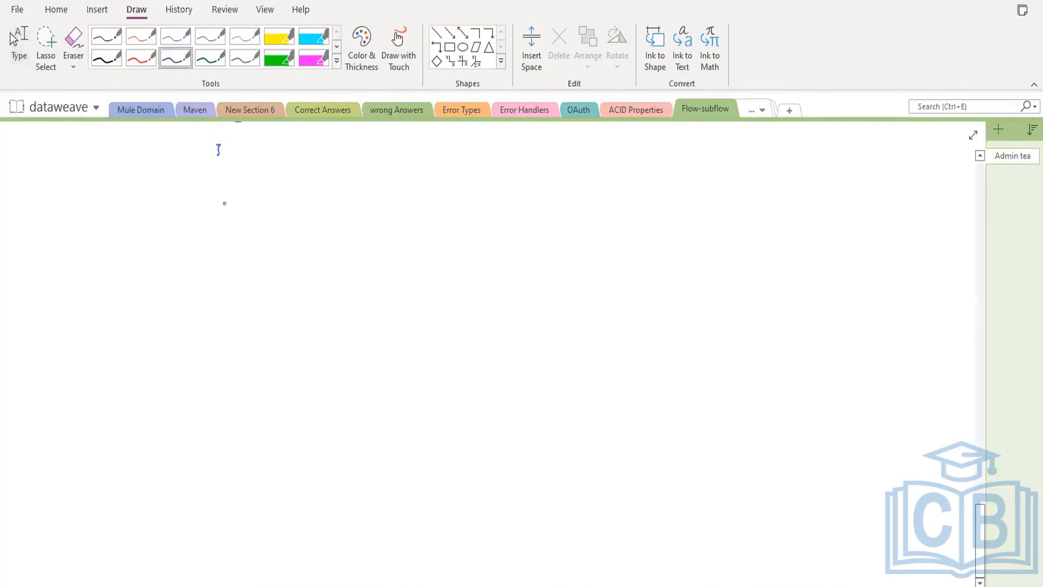
{"action": "mouse_move", "coordinate": [231, 198]}
{"action": "left_mouse_down"}
{"action": "mouse_move", "coordinate": [224, 213]}
{"action": "mouse_move", "coordinate": [235, 197]}
{"action": "mouse_move", "coordinate": [265, 201]}
{"action": "mouse_move", "coordinate": [232, 246]}
{"action": "mouse_move", "coordinate": [281, 236]}
{"action": "left_mouse_up"}
{"action": "left_click", "coordinate": [266, 206]}
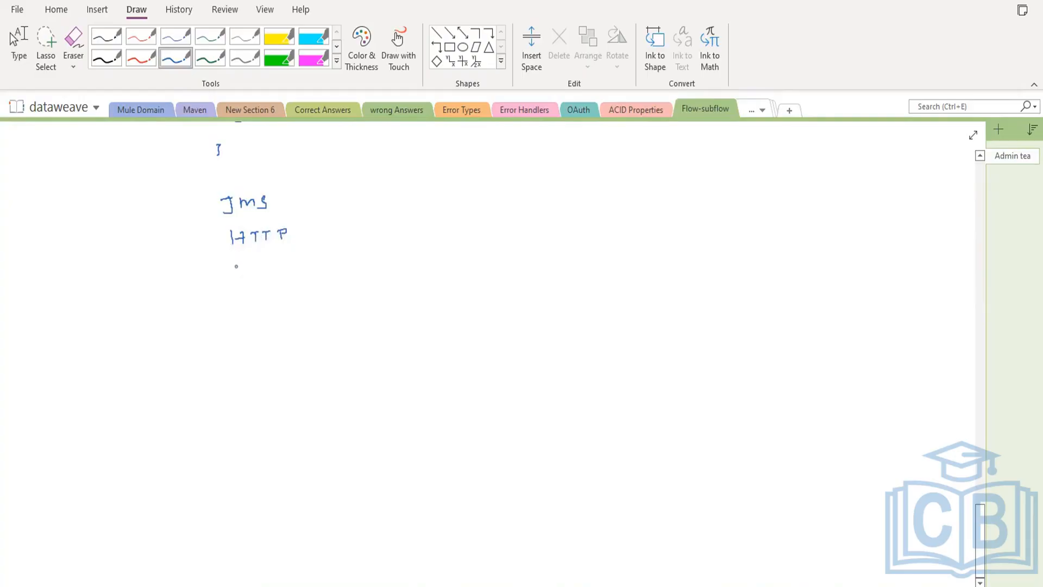
{"action": "mouse_move", "coordinate": [235, 266]}
{"action": "left_mouse_down"}
{"action": "mouse_move", "coordinate": [260, 268]}
{"action": "mouse_move", "coordinate": [255, 274]}
{"action": "left_mouse_up"}
{"action": "mouse_move", "coordinate": [242, 291]}
{"action": "left_mouse_down"}
{"action": "mouse_move", "coordinate": [233, 303]}
{"action": "mouse_move", "coordinate": [319, 295]}
{"action": "left_mouse_up"}
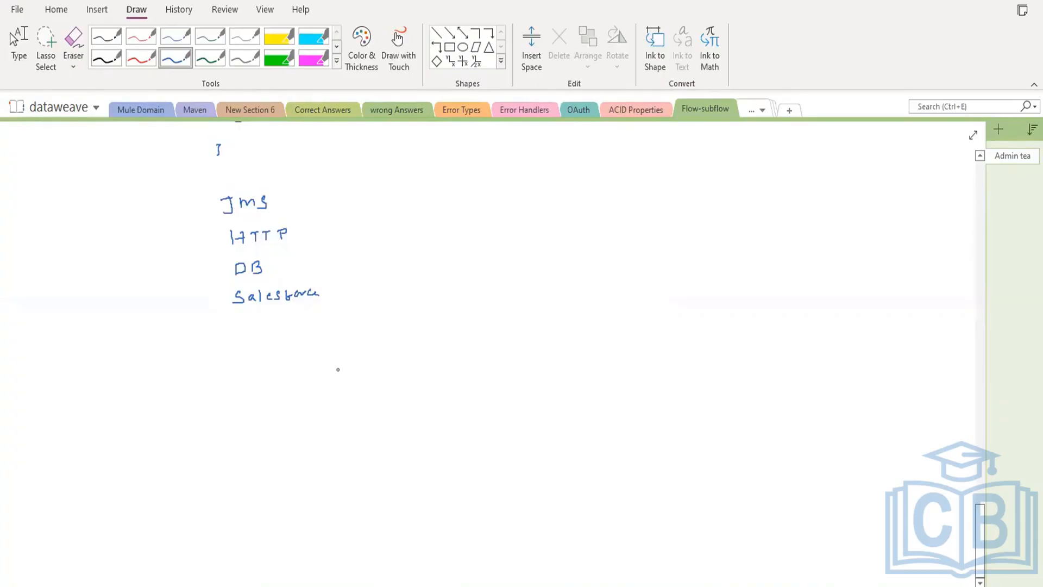
Sketch a box labelled SF with an incoming line and a baseline, plus a small database cylinder further along
{"action": "mouse_move", "coordinate": [336, 368]}
{"action": "left_mouse_down"}
{"action": "mouse_move", "coordinate": [391, 367]}
{"action": "mouse_move", "coordinate": [391, 409]}
{"action": "mouse_move", "coordinate": [333, 414]}
{"action": "mouse_move", "coordinate": [331, 374]}
{"action": "left_mouse_up"}
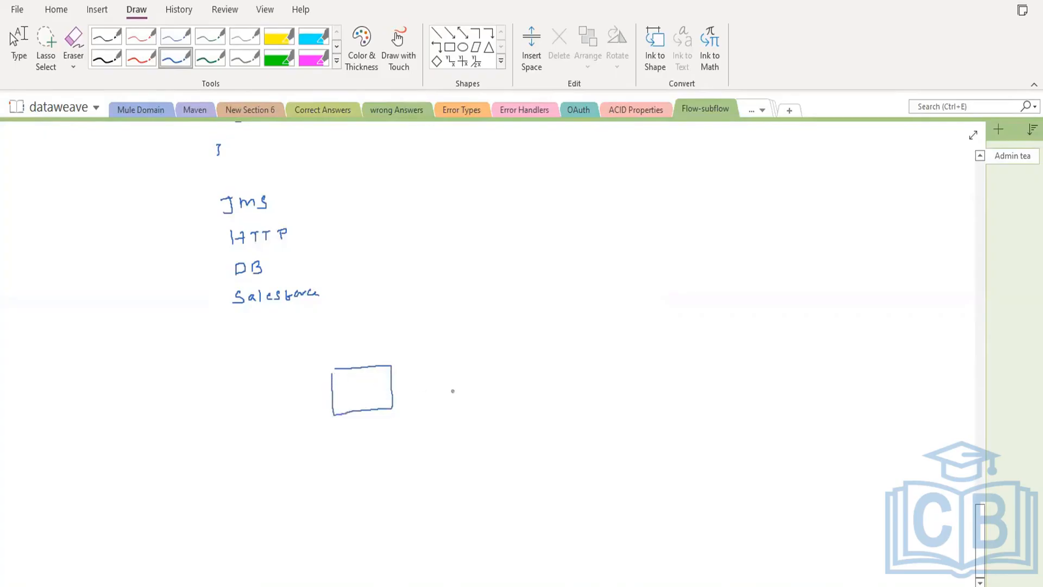
{"action": "mouse_move", "coordinate": [561, 403]}
{"action": "left_mouse_down"}
{"action": "mouse_move", "coordinate": [587, 398]}
{"action": "mouse_move", "coordinate": [560, 406]}
{"action": "mouse_move", "coordinate": [556, 432]}
{"action": "mouse_move", "coordinate": [587, 399]}
{"action": "left_mouse_up"}
{"action": "left_click_drag", "start_coordinate": [299, 392], "coordinate": [342, 395]}
{"action": "mouse_move", "coordinate": [351, 384]}
{"action": "left_mouse_down"}
{"action": "mouse_move", "coordinate": [416, 434]}
{"action": "mouse_move", "coordinate": [325, 427]}
{"action": "left_mouse_up"}
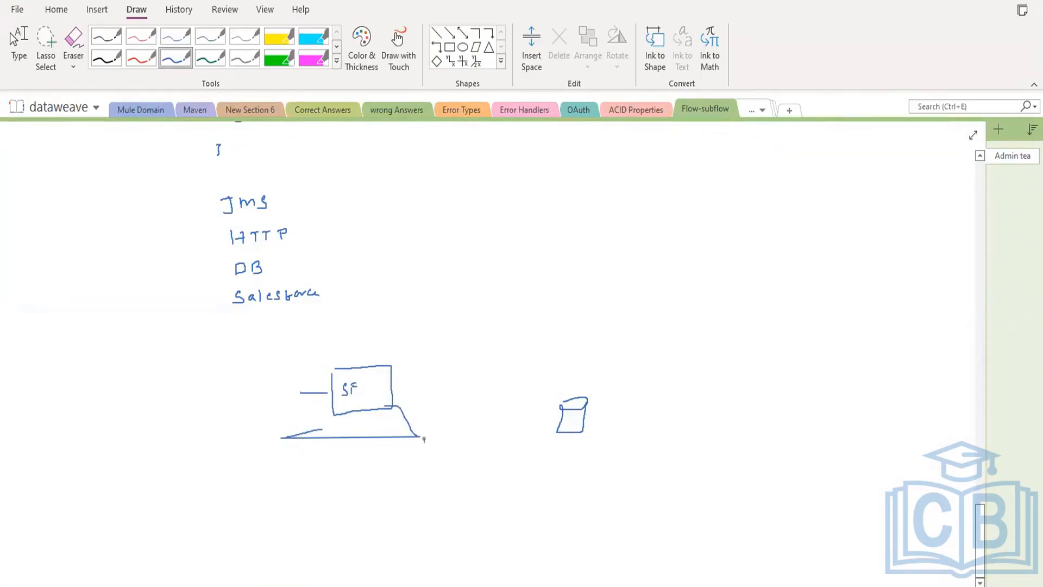
Connect the SF box to the database with lines and an arrow, and sketch a linked table below the cylinder
{"action": "left_click_drag", "start_coordinate": [424, 438], "coordinate": [680, 444]}
{"action": "left_click_drag", "start_coordinate": [601, 506], "coordinate": [592, 455]}
{"action": "left_click_drag", "start_coordinate": [678, 452], "coordinate": [678, 494]}
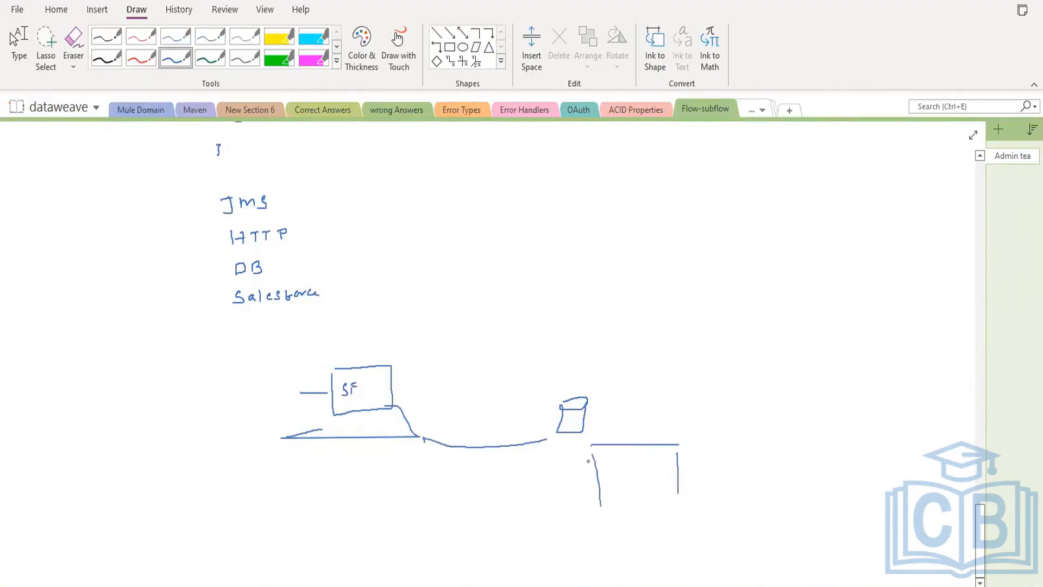
{"action": "mouse_move", "coordinate": [588, 460]}
{"action": "left_mouse_down"}
{"action": "mouse_move", "coordinate": [694, 459]}
{"action": "mouse_move", "coordinate": [630, 472]}
{"action": "left_mouse_up"}
{"action": "left_click_drag", "start_coordinate": [454, 440], "coordinate": [595, 474]}
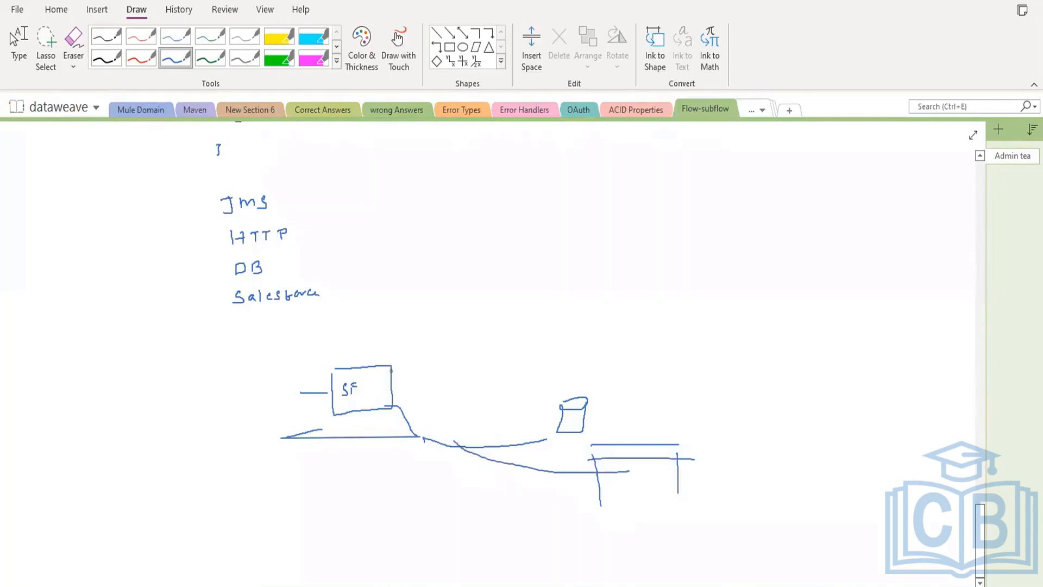
{"action": "mouse_move", "coordinate": [392, 372]}
{"action": "left_mouse_down"}
{"action": "mouse_move", "coordinate": [534, 397]}
{"action": "mouse_move", "coordinate": [408, 374]}
{"action": "mouse_move", "coordinate": [416, 377]}
{"action": "left_mouse_up"}
{"action": "key", "text": "Escape"}
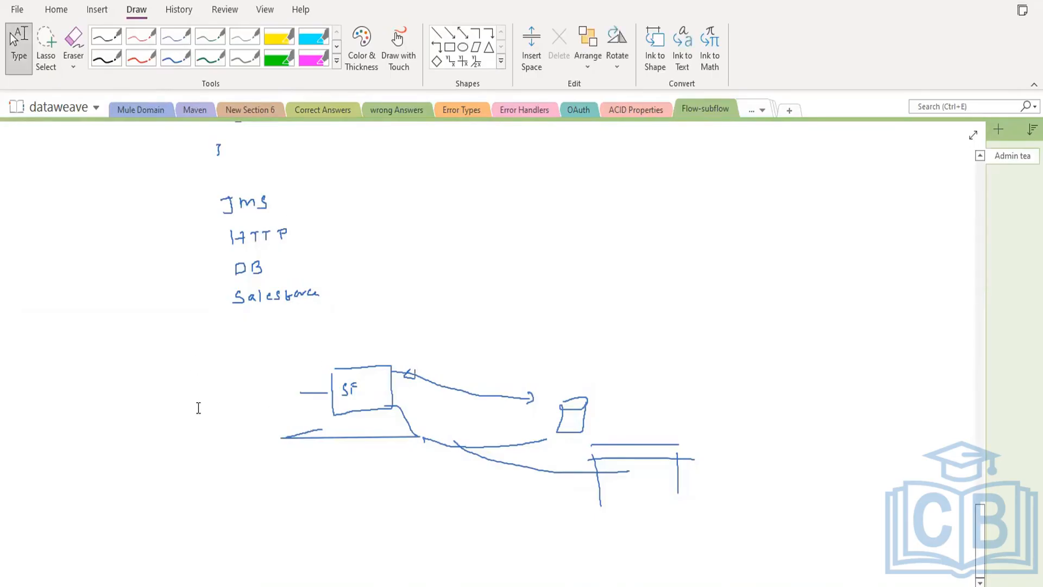
Handwrite the underlined blue heading "Error handling" in an empty area of the page
{"action": "scroll", "coordinate": [198, 408], "scroll_direction": "down", "scroll_amount": 5}
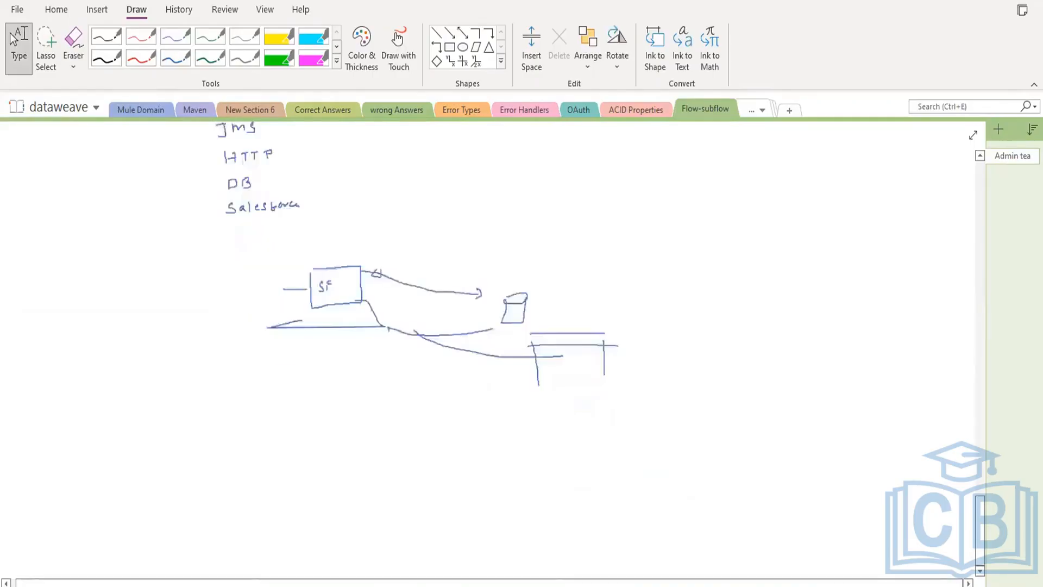
{"action": "scroll", "coordinate": [199, 409], "scroll_direction": "up", "scroll_amount": 3}
{"action": "scroll", "coordinate": [199, 408], "scroll_direction": "down", "scroll_amount": 4}
{"action": "scroll", "coordinate": [409, 401], "scroll_direction": "up", "scroll_amount": 4}
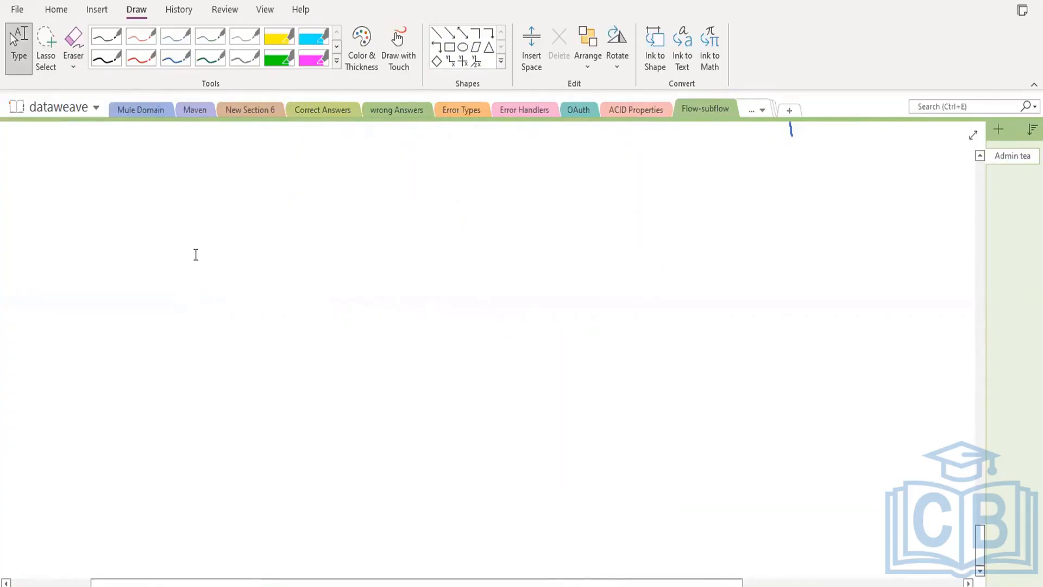
{"action": "left_click", "coordinate": [175, 58]}
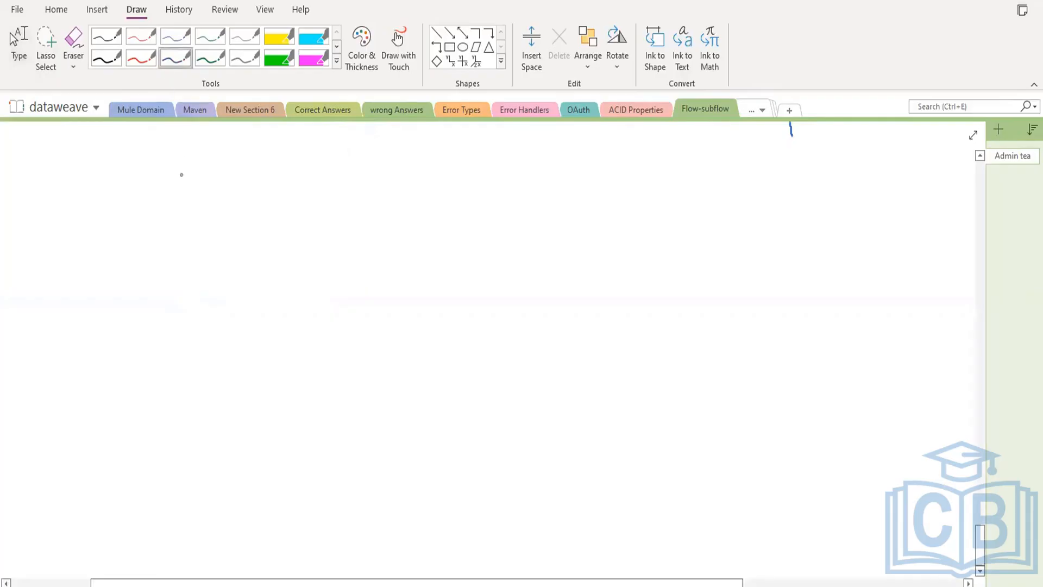
{"action": "mouse_move", "coordinate": [185, 169]}
{"action": "left_mouse_down"}
{"action": "mouse_move", "coordinate": [190, 186]}
{"action": "mouse_move", "coordinate": [210, 177]}
{"action": "left_mouse_up"}
{"action": "left_click_drag", "start_coordinate": [214, 179], "coordinate": [281, 186]}
{"action": "left_click_drag", "start_coordinate": [288, 181], "coordinate": [330, 192]}
{"action": "left_click", "coordinate": [312, 174]}
{"action": "left_click_drag", "start_coordinate": [185, 206], "coordinate": [324, 211]}
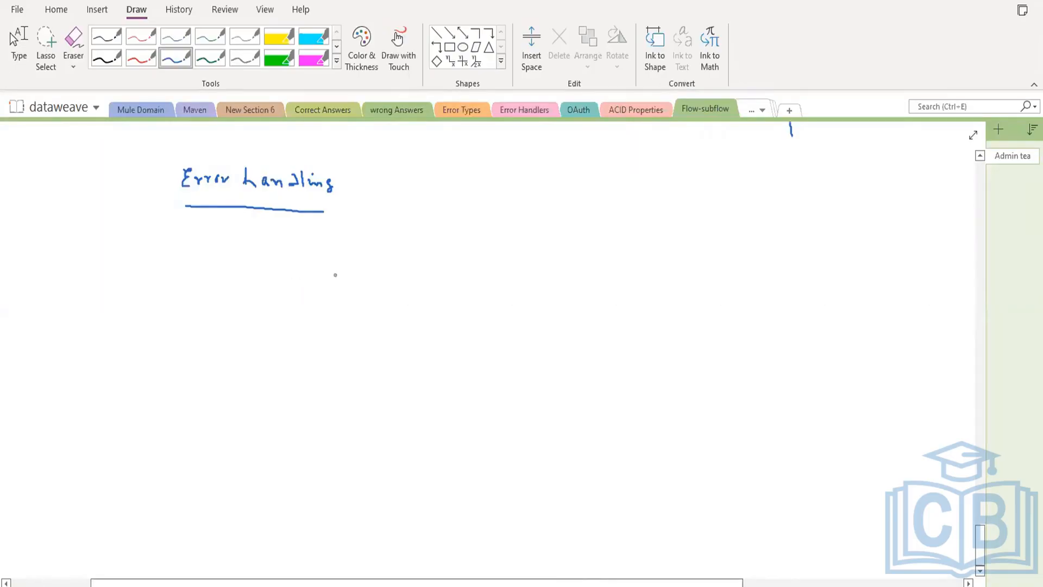
Draw a large box under the Error handling heading and label it mule-app
{"action": "left_click_drag", "start_coordinate": [290, 275], "coordinate": [444, 272]}
{"action": "mouse_move", "coordinate": [278, 277]}
{"action": "left_mouse_down"}
{"action": "mouse_move", "coordinate": [289, 374]}
{"action": "mouse_move", "coordinate": [408, 372]}
{"action": "mouse_move", "coordinate": [448, 287]}
{"action": "left_mouse_up"}
{"action": "left_click_drag", "start_coordinate": [292, 261], "coordinate": [380, 264]}
Draw an arrow from the mule-app box to a database cylinder and label the cylinder DB
{"action": "left_click_drag", "start_coordinate": [451, 292], "coordinate": [500, 290]}
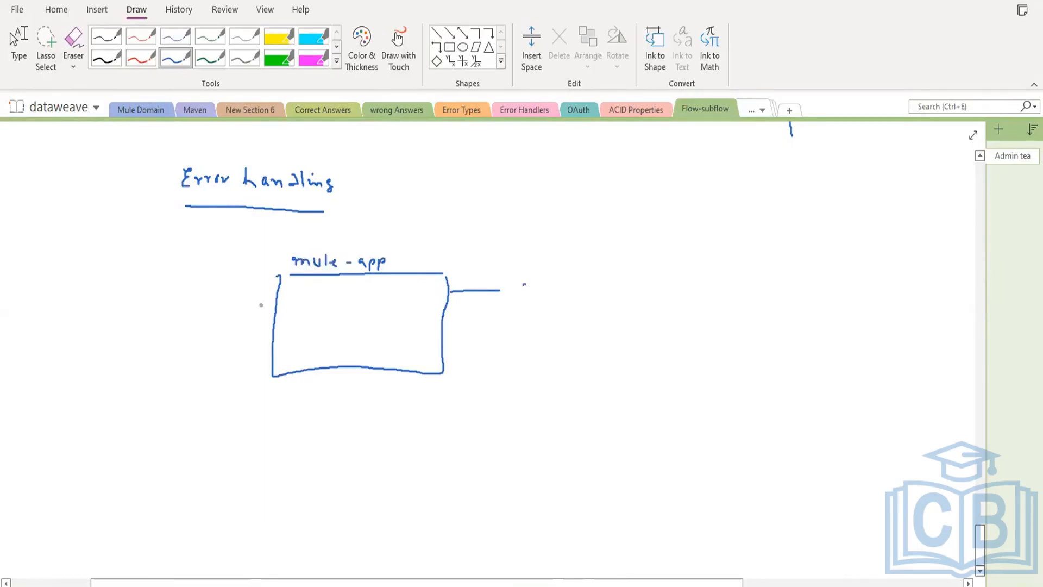
{"action": "left_click_drag", "start_coordinate": [430, 299], "coordinate": [447, 299]}
{"action": "mouse_move", "coordinate": [517, 281]}
{"action": "left_mouse_down"}
{"action": "mouse_move", "coordinate": [575, 282]}
{"action": "mouse_move", "coordinate": [525, 285]}
{"action": "mouse_move", "coordinate": [535, 330]}
{"action": "left_mouse_up"}
{"action": "mouse_move", "coordinate": [588, 286]}
{"action": "left_mouse_down"}
{"action": "mouse_move", "coordinate": [588, 313]}
{"action": "mouse_move", "coordinate": [573, 329]}
{"action": "mouse_move", "coordinate": [594, 327]}
{"action": "left_mouse_up"}
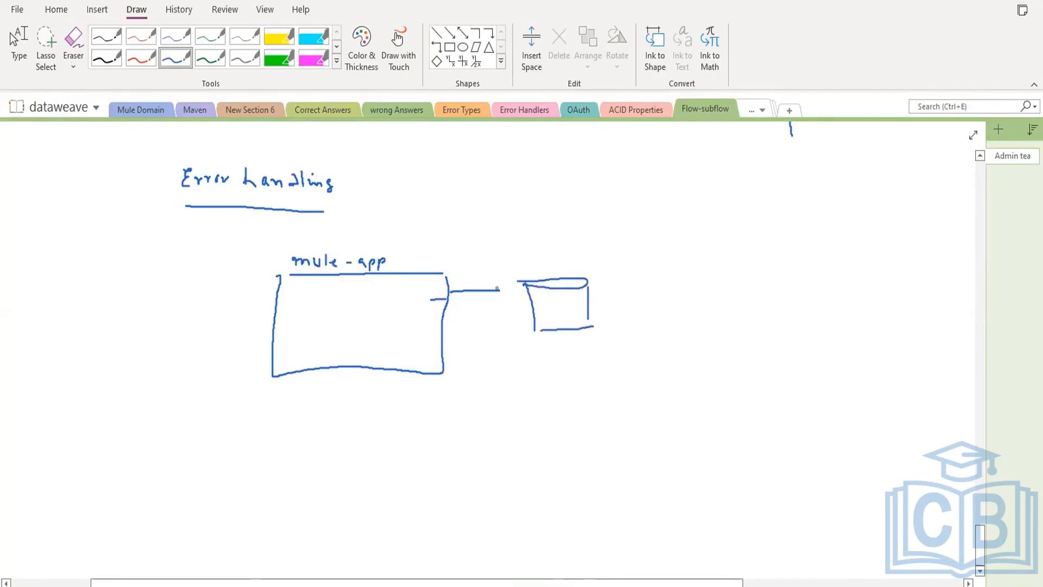
{"action": "left_click_drag", "start_coordinate": [499, 297], "coordinate": [496, 286]}
{"action": "mouse_move", "coordinate": [536, 247]}
{"action": "left_mouse_down"}
{"action": "mouse_move", "coordinate": [536, 260]}
{"action": "mouse_move", "coordinate": [551, 259]}
{"action": "left_mouse_up"}
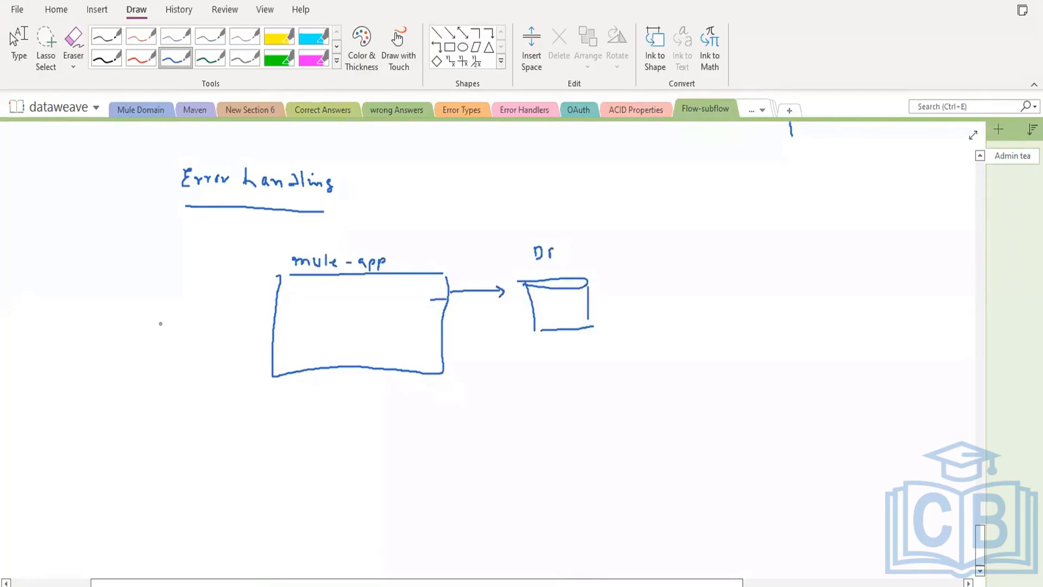
Sketch a client box exchanging a checked message and a return line with mule-app, and a small box inside mule-app
{"action": "left_click_drag", "start_coordinate": [148, 325], "coordinate": [254, 311]}
{"action": "mouse_move", "coordinate": [250, 306]}
{"action": "left_mouse_down"}
{"action": "mouse_move", "coordinate": [249, 314]}
{"action": "mouse_move", "coordinate": [232, 297]}
{"action": "left_mouse_up"}
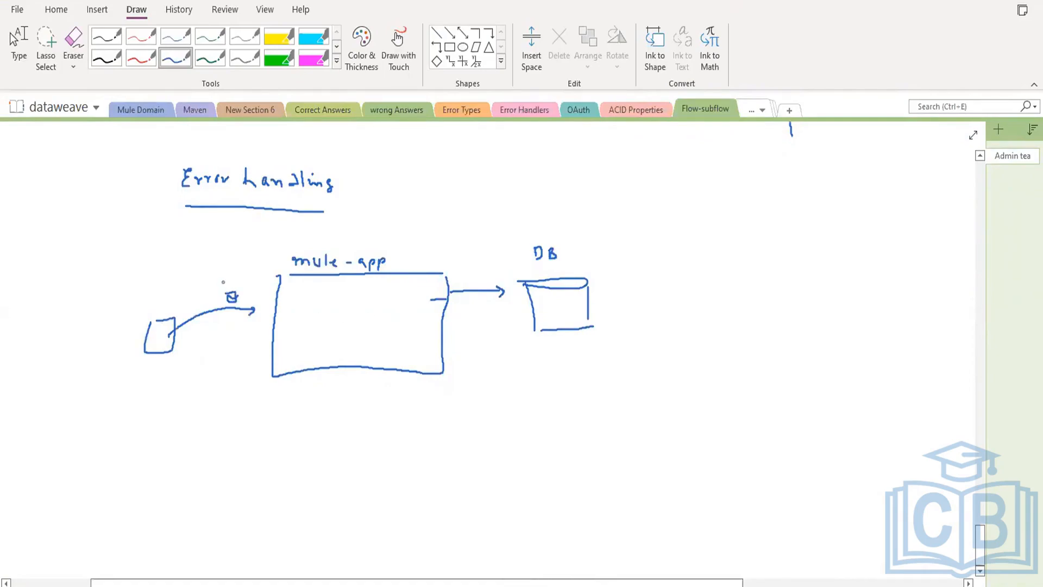
{"action": "left_click_drag", "start_coordinate": [221, 278], "coordinate": [238, 274]}
{"action": "left_click_drag", "start_coordinate": [272, 326], "coordinate": [224, 341]}
{"action": "mouse_move", "coordinate": [338, 325]}
{"action": "left_mouse_down"}
{"action": "mouse_move", "coordinate": [339, 342]}
{"action": "mouse_move", "coordinate": [338, 323]}
{"action": "left_mouse_up"}
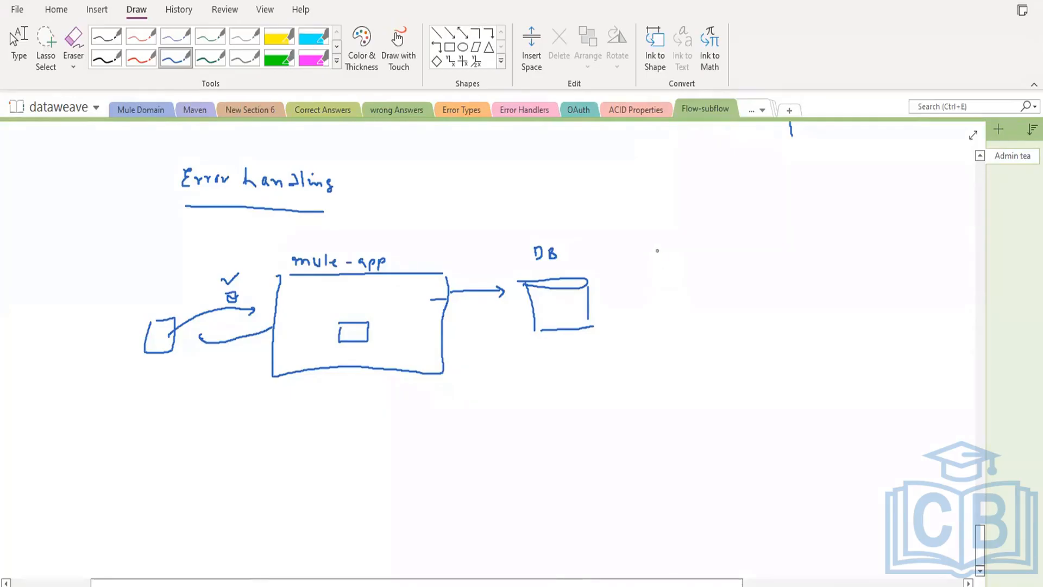
Handwrite the two error categories, System error and Business error, beside the DB sketch
{"action": "mouse_move", "coordinate": [662, 250]}
{"action": "left_mouse_down"}
{"action": "mouse_move", "coordinate": [651, 268]}
{"action": "mouse_move", "coordinate": [681, 270]}
{"action": "left_mouse_up"}
{"action": "mouse_move", "coordinate": [696, 256]}
{"action": "left_mouse_down"}
{"action": "mouse_move", "coordinate": [696, 267]}
{"action": "mouse_move", "coordinate": [764, 263]}
{"action": "left_mouse_up"}
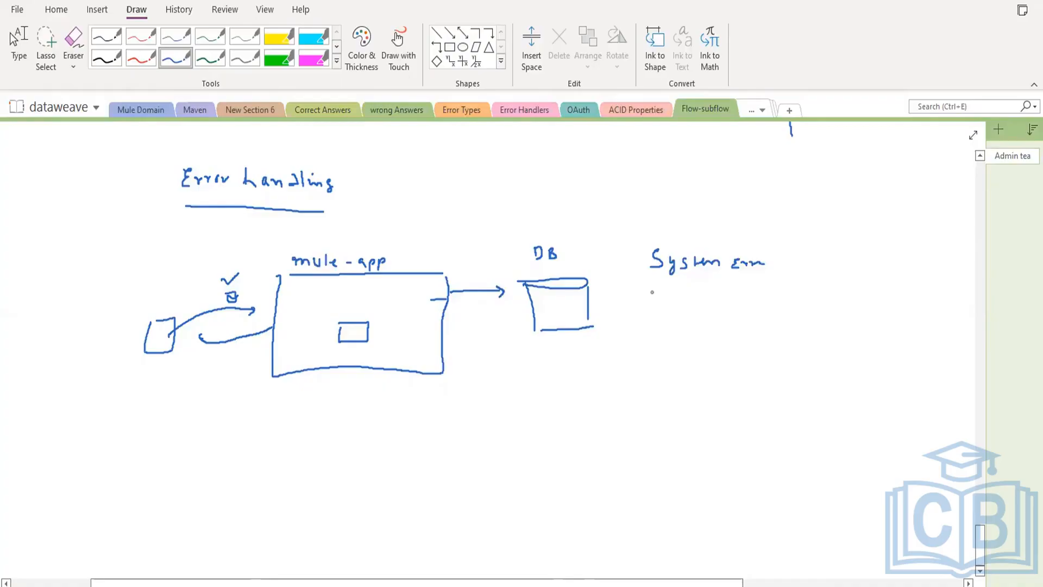
{"action": "mouse_move", "coordinate": [651, 292]}
{"action": "left_mouse_down"}
{"action": "mouse_move", "coordinate": [651, 304]}
{"action": "mouse_move", "coordinate": [670, 294]}
{"action": "mouse_move", "coordinate": [714, 303]}
{"action": "mouse_move", "coordinate": [786, 294]}
{"action": "left_mouse_up"}
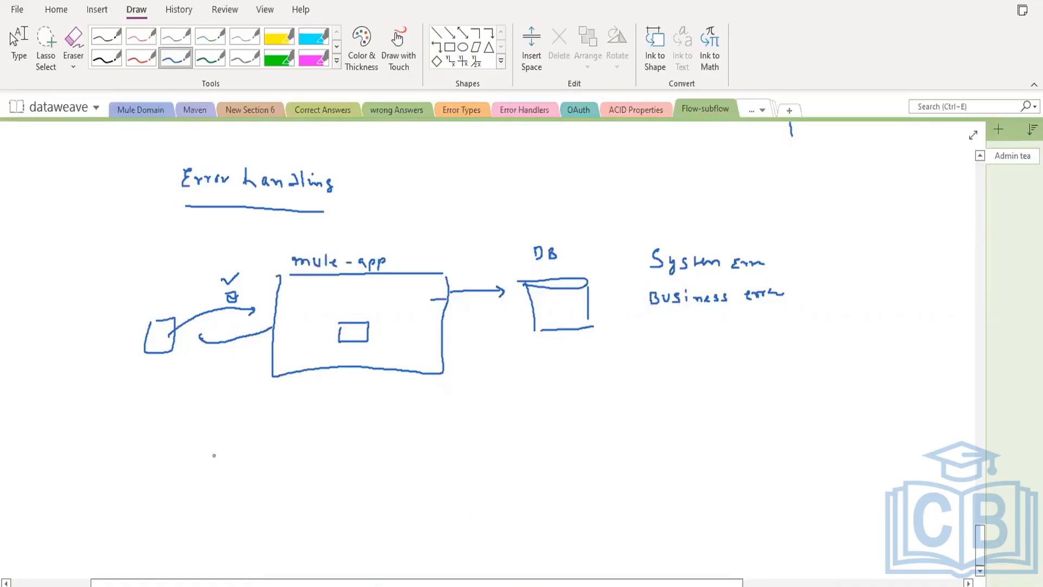
Handwrite the error-handling levels Application, Flow and Component in blue below the mule-app diagram
{"action": "left_click", "coordinate": [19, 46]}
{"action": "scroll", "coordinate": [126, 357], "scroll_direction": "down", "scroll_amount": 3}
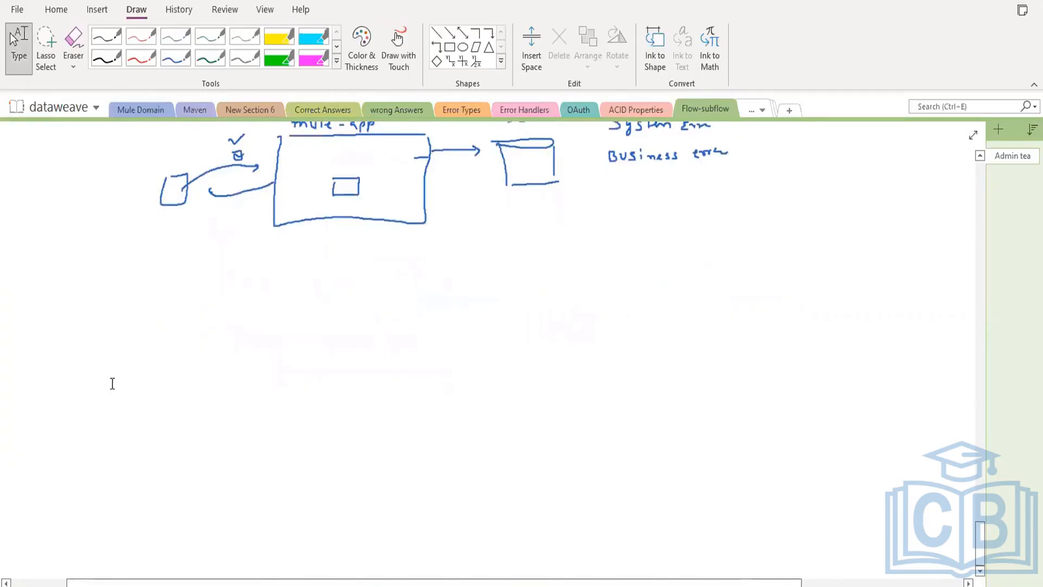
{"action": "left_click", "coordinate": [156, 357]}
{"action": "left_click", "coordinate": [175, 57]}
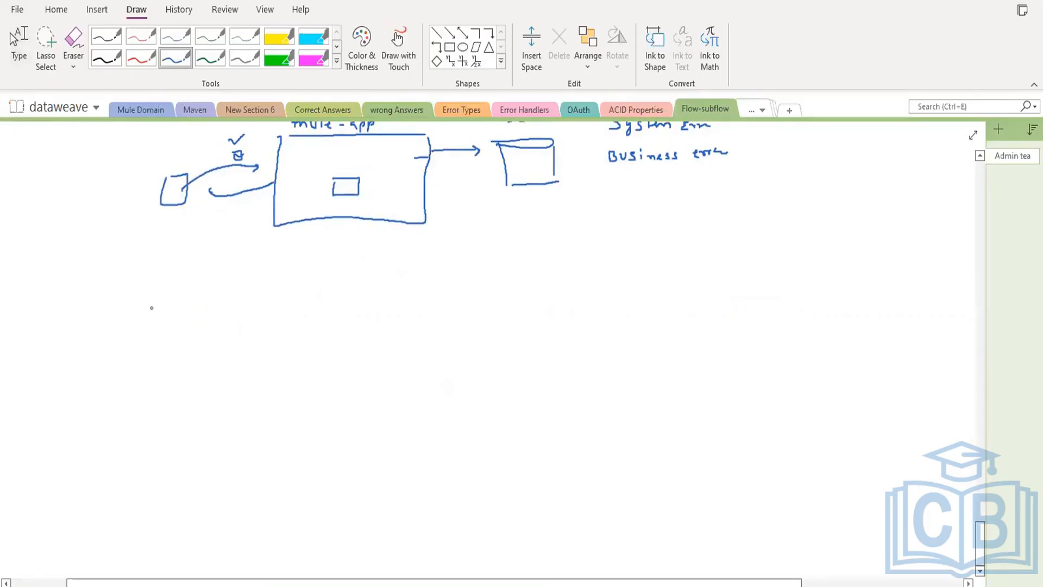
{"action": "mouse_move", "coordinate": [147, 287]}
{"action": "left_mouse_down"}
{"action": "mouse_move", "coordinate": [143, 306]}
{"action": "mouse_move", "coordinate": [153, 308]}
{"action": "left_mouse_up"}
{"action": "left_click_drag", "start_coordinate": [143, 299], "coordinate": [152, 298]}
{"action": "left_click_drag", "start_coordinate": [164, 295], "coordinate": [165, 304]}
{"action": "mouse_move", "coordinate": [176, 293]}
{"action": "left_mouse_down"}
{"action": "mouse_move", "coordinate": [176, 311]}
{"action": "mouse_move", "coordinate": [176, 301]}
{"action": "mouse_move", "coordinate": [194, 301]}
{"action": "left_mouse_up"}
{"action": "left_click", "coordinate": [200, 285]}
{"action": "left_click_drag", "start_coordinate": [200, 292], "coordinate": [232, 300]}
{"action": "left_click_drag", "start_coordinate": [225, 294], "coordinate": [254, 288]}
{"action": "left_click_drag", "start_coordinate": [263, 294], "coordinate": [273, 291]}
{"action": "mouse_move", "coordinate": [155, 345]}
{"action": "left_mouse_down"}
{"action": "mouse_move", "coordinate": [155, 364]}
{"action": "mouse_move", "coordinate": [170, 345]}
{"action": "left_mouse_up"}
{"action": "left_click_drag", "start_coordinate": [155, 354], "coordinate": [204, 345]}
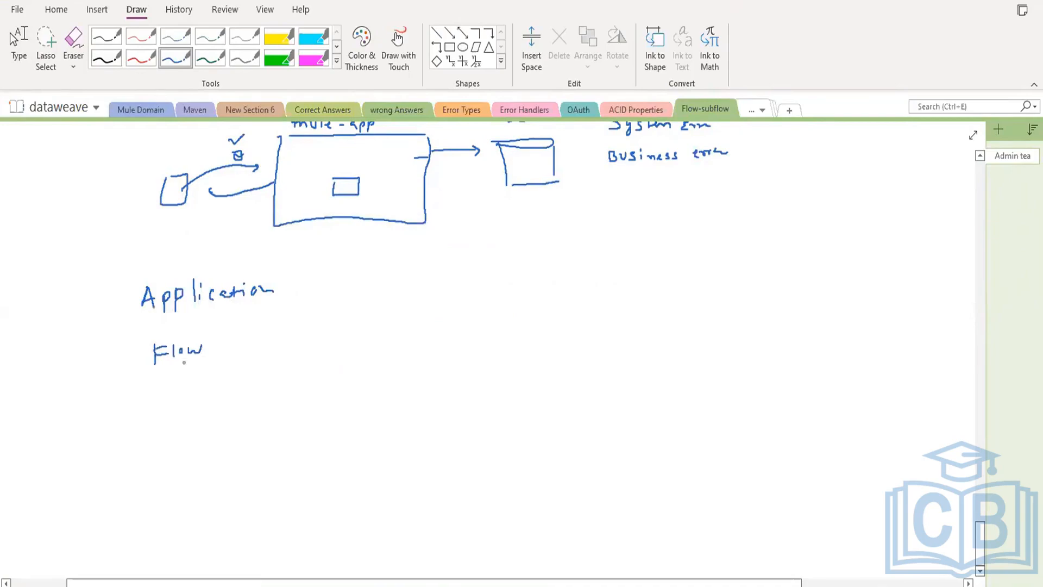
{"action": "mouse_move", "coordinate": [151, 397]}
{"action": "left_mouse_down"}
{"action": "mouse_move", "coordinate": [151, 408]}
{"action": "mouse_move", "coordinate": [162, 399]}
{"action": "mouse_move", "coordinate": [241, 401]}
{"action": "left_mouse_up"}
Enclose the Application, Flow and Component list in a hand-drawn box
{"action": "left_click_drag", "start_coordinate": [123, 264], "coordinate": [261, 263]}
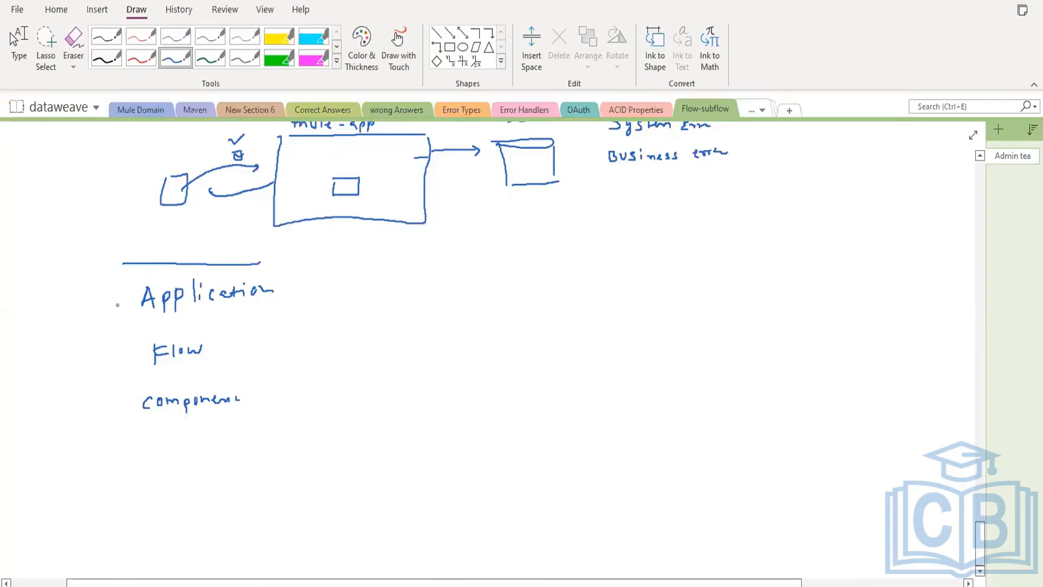
{"action": "mouse_move", "coordinate": [121, 272]}
{"action": "left_mouse_down"}
{"action": "mouse_move", "coordinate": [113, 412]}
{"action": "mouse_move", "coordinate": [163, 438]}
{"action": "mouse_move", "coordinate": [214, 436]}
{"action": "left_mouse_up"}
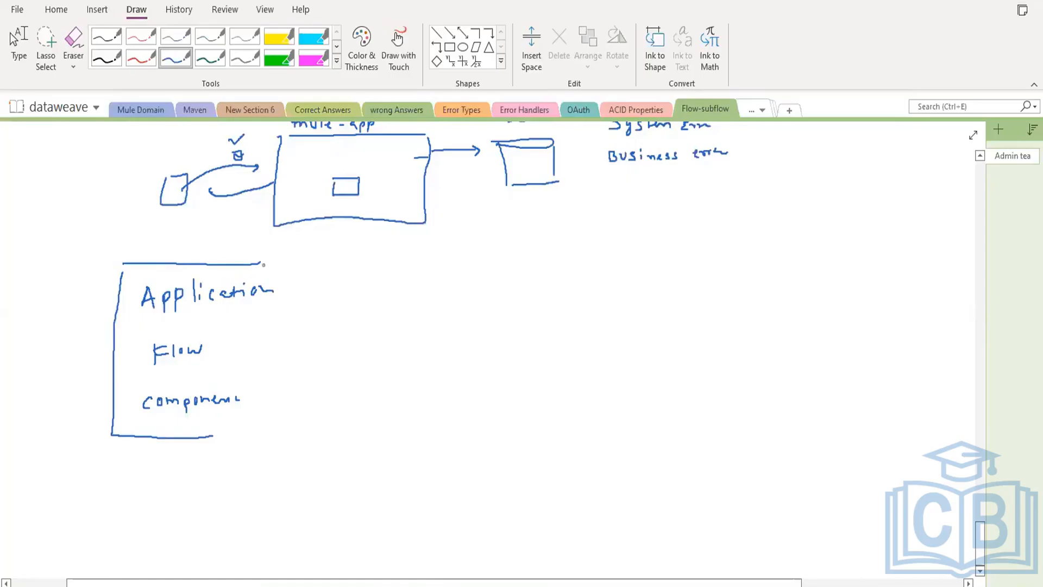
{"action": "mouse_move", "coordinate": [255, 265]}
{"action": "left_mouse_down"}
{"action": "mouse_move", "coordinate": [310, 268]}
{"action": "mouse_move", "coordinate": [265, 442]}
{"action": "mouse_move", "coordinate": [214, 435]}
{"action": "left_mouse_up"}
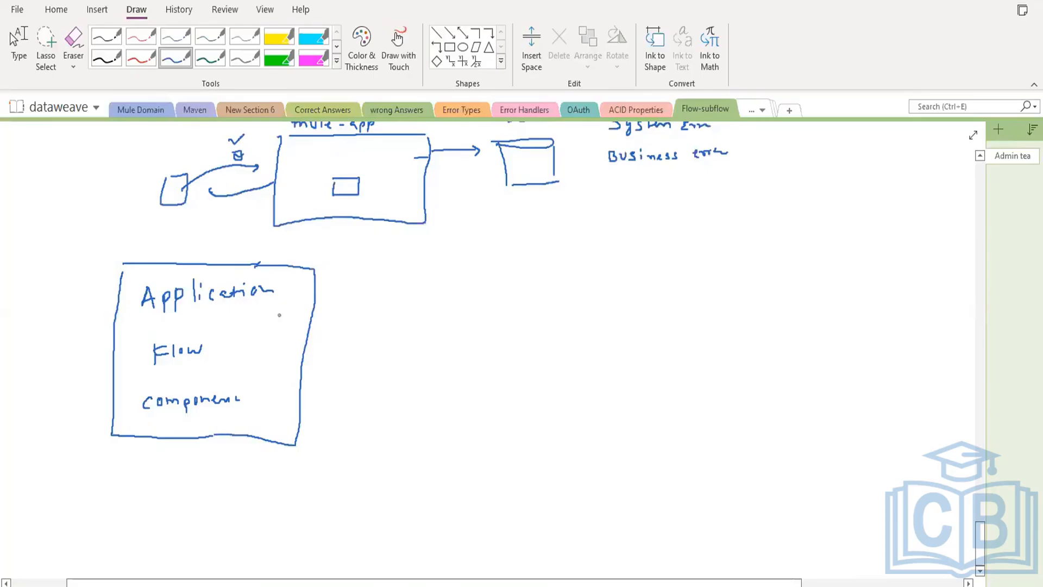
Draw a line out from Application and a tall application box containing four stacked flow boxes
{"action": "mouse_move", "coordinate": [286, 292]}
{"action": "left_mouse_down"}
{"action": "mouse_move", "coordinate": [364, 292]}
{"action": "mouse_move", "coordinate": [423, 270]}
{"action": "left_mouse_up"}
{"action": "left_click_drag", "start_coordinate": [512, 268], "coordinate": [517, 268]}
{"action": "mouse_move", "coordinate": [405, 273]}
{"action": "left_mouse_down"}
{"action": "mouse_move", "coordinate": [399, 419]}
{"action": "mouse_move", "coordinate": [520, 427]}
{"action": "left_mouse_up"}
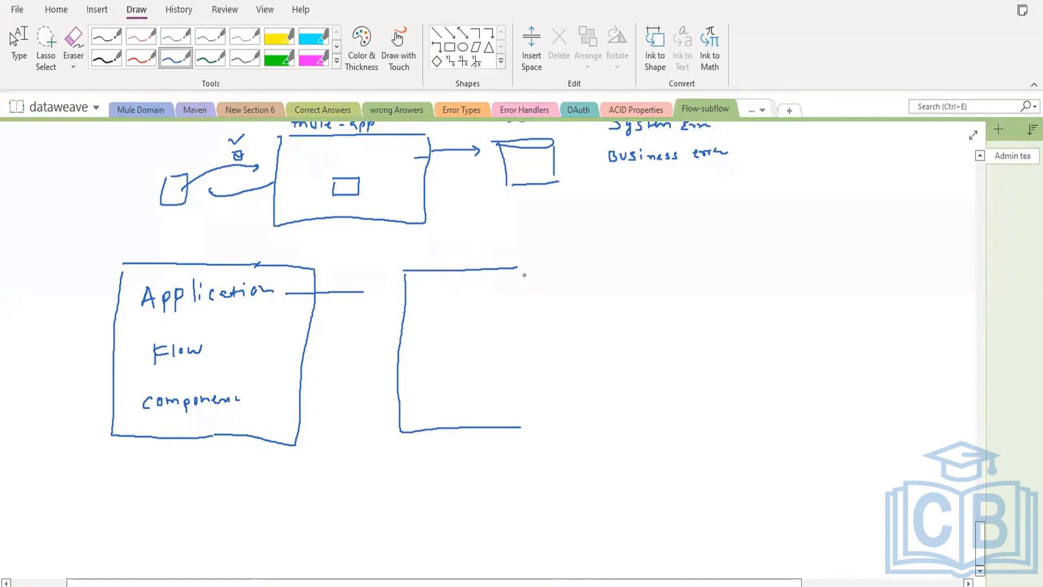
{"action": "left_click_drag", "start_coordinate": [524, 271], "coordinate": [522, 411]}
{"action": "mouse_move", "coordinate": [439, 343]}
{"action": "left_mouse_down"}
{"action": "mouse_move", "coordinate": [494, 350]}
{"action": "mouse_move", "coordinate": [452, 357]}
{"action": "mouse_move", "coordinate": [439, 345]}
{"action": "mouse_move", "coordinate": [487, 381]}
{"action": "mouse_move", "coordinate": [440, 376]}
{"action": "mouse_move", "coordinate": [483, 403]}
{"action": "mouse_move", "coordinate": [451, 405]}
{"action": "mouse_move", "coordinate": [484, 409]}
{"action": "mouse_move", "coordinate": [481, 419]}
{"action": "mouse_move", "coordinate": [440, 416]}
{"action": "left_mouse_up"}
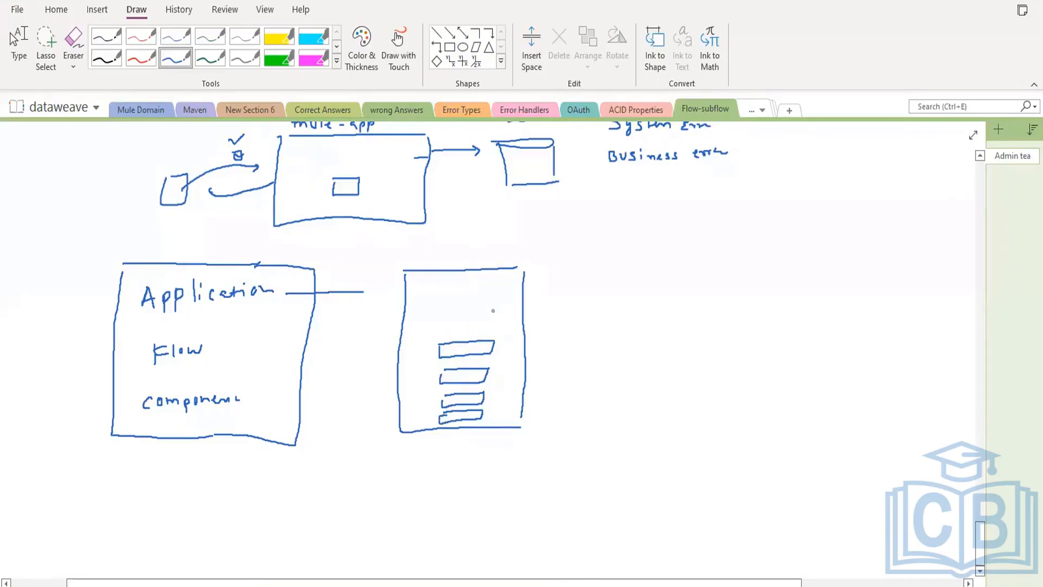
Add a larger box above the stacked flows, link it to the first flow, and mark the flows with dots
{"action": "mouse_move", "coordinate": [452, 286]}
{"action": "left_mouse_down"}
{"action": "mouse_move", "coordinate": [481, 312]}
{"action": "mouse_move", "coordinate": [447, 313]}
{"action": "left_mouse_up"}
{"action": "left_click_drag", "start_coordinate": [462, 347], "coordinate": [445, 313]}
{"action": "left_click_drag", "start_coordinate": [501, 306], "coordinate": [500, 314]}
{"action": "left_click", "coordinate": [509, 312]}
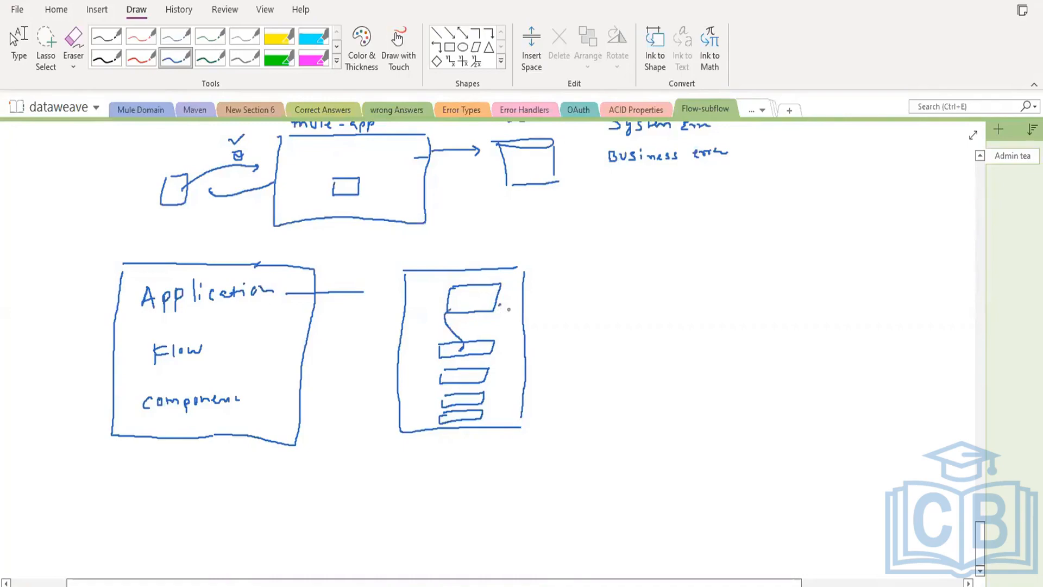
{"action": "left_click", "coordinate": [462, 376]}
Sketch a single flow box with a source compartment, two small components and an error-handling box inside
{"action": "mouse_move", "coordinate": [584, 329]}
{"action": "left_mouse_down"}
{"action": "mouse_move", "coordinate": [710, 327]}
{"action": "mouse_move", "coordinate": [585, 365]}
{"action": "mouse_move", "coordinate": [580, 416]}
{"action": "mouse_move", "coordinate": [686, 417]}
{"action": "left_mouse_up"}
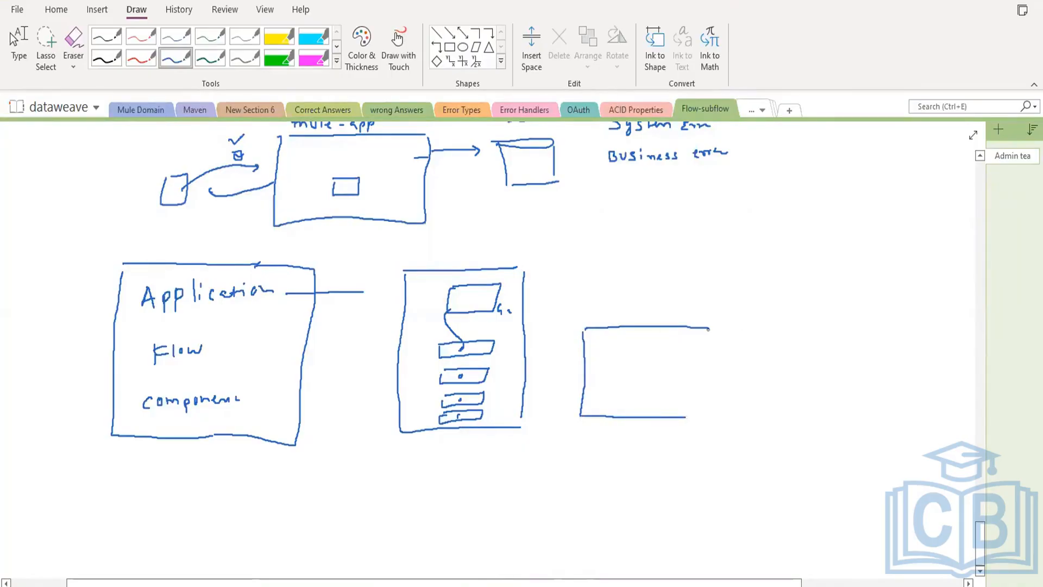
{"action": "mouse_move", "coordinate": [710, 329]}
{"action": "left_mouse_down"}
{"action": "mouse_move", "coordinate": [710, 411]}
{"action": "mouse_move", "coordinate": [686, 416]}
{"action": "left_mouse_up"}
{"action": "mouse_move", "coordinate": [615, 386]}
{"action": "left_mouse_down"}
{"action": "mouse_move", "coordinate": [612, 335]}
{"action": "mouse_move", "coordinate": [598, 359]}
{"action": "mouse_move", "coordinate": [638, 345]}
{"action": "mouse_move", "coordinate": [695, 375]}
{"action": "mouse_move", "coordinate": [690, 409]}
{"action": "left_mouse_up"}
{"action": "mouse_move", "coordinate": [628, 414]}
{"action": "left_mouse_down"}
{"action": "mouse_move", "coordinate": [624, 384]}
{"action": "mouse_move", "coordinate": [634, 380]}
{"action": "left_mouse_up"}
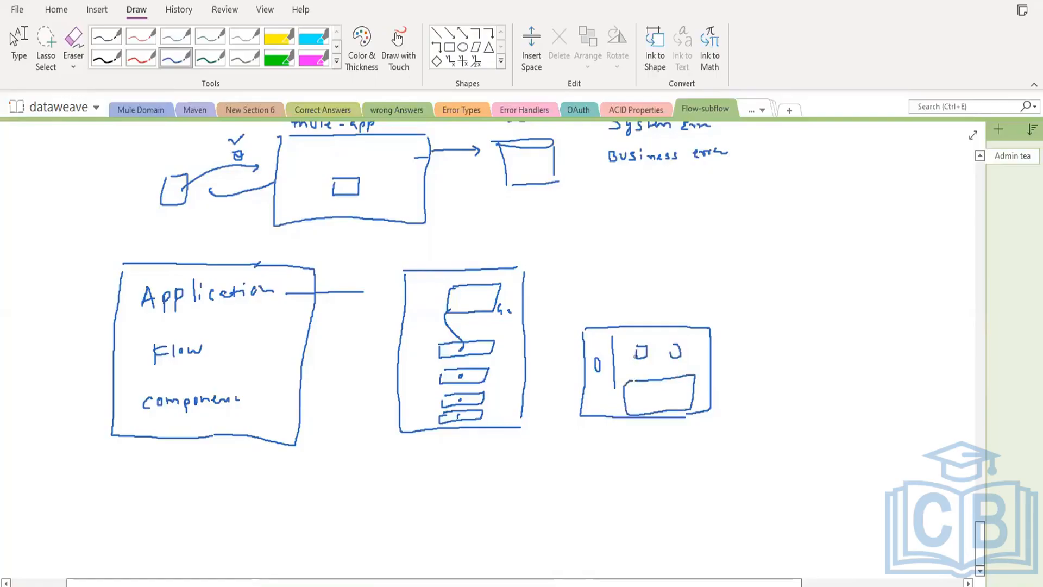
Connect the first component to the error-handling box, add small components inside it, and lead a line out to a question mark
{"action": "mouse_move", "coordinate": [674, 347]}
{"action": "left_mouse_down"}
{"action": "mouse_move", "coordinate": [647, 363]}
{"action": "mouse_move", "coordinate": [648, 395]}
{"action": "left_mouse_up"}
{"action": "left_click_drag", "start_coordinate": [679, 390], "coordinate": [733, 385]}
{"action": "left_click_drag", "start_coordinate": [745, 376], "coordinate": [749, 388]}
{"action": "left_click", "coordinate": [750, 395]}
{"action": "left_click_drag", "start_coordinate": [653, 397], "coordinate": [645, 402]}
{"action": "mouse_move", "coordinate": [672, 393]}
{"action": "left_mouse_down"}
{"action": "mouse_move", "coordinate": [664, 405]}
{"action": "mouse_move", "coordinate": [668, 396]}
{"action": "left_mouse_up"}
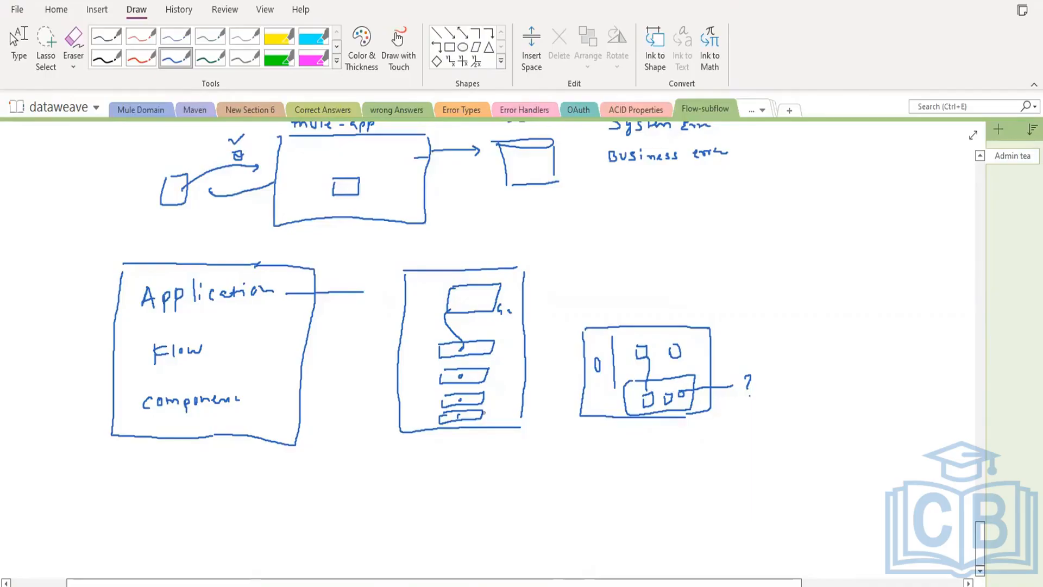
Draw two small components and an outgoing line on the box above the stacked flows, and tick the single flow's first component
{"action": "left_click_drag", "start_coordinate": [500, 299], "coordinate": [532, 286]}
{"action": "left_click_drag", "start_coordinate": [463, 297], "coordinate": [464, 305]}
{"action": "left_click_drag", "start_coordinate": [480, 295], "coordinate": [482, 303]}
{"action": "left_click_drag", "start_coordinate": [639, 337], "coordinate": [651, 334]}
Draw a second, larger flow box below the single flow, with a vertical divider for the source compartment
{"action": "mouse_move", "coordinate": [584, 440]}
{"action": "left_mouse_down"}
{"action": "mouse_move", "coordinate": [669, 435]}
{"action": "mouse_move", "coordinate": [736, 451]}
{"action": "mouse_move", "coordinate": [730, 482]}
{"action": "left_mouse_up"}
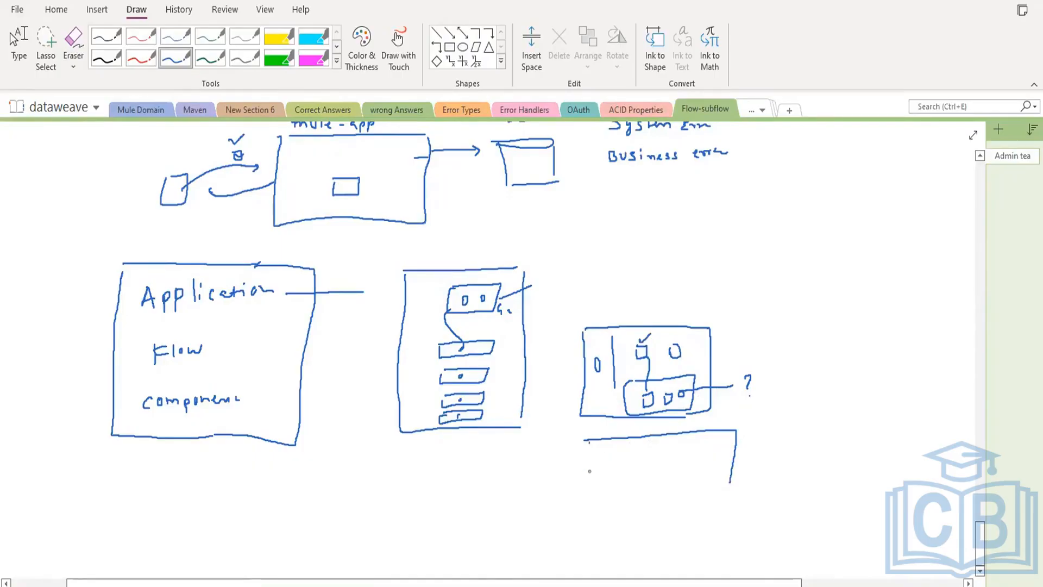
{"action": "left_click_drag", "start_coordinate": [590, 444], "coordinate": [589, 526]}
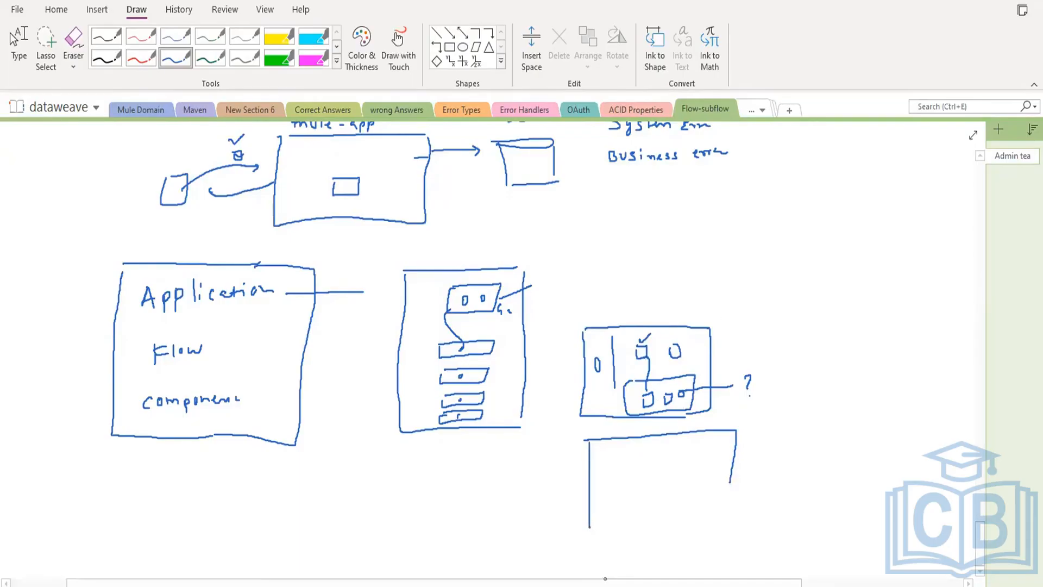
{"action": "mouse_move", "coordinate": [590, 526]}
{"action": "left_mouse_down"}
{"action": "mouse_move", "coordinate": [659, 548]}
{"action": "mouse_move", "coordinate": [694, 544]}
{"action": "left_mouse_up"}
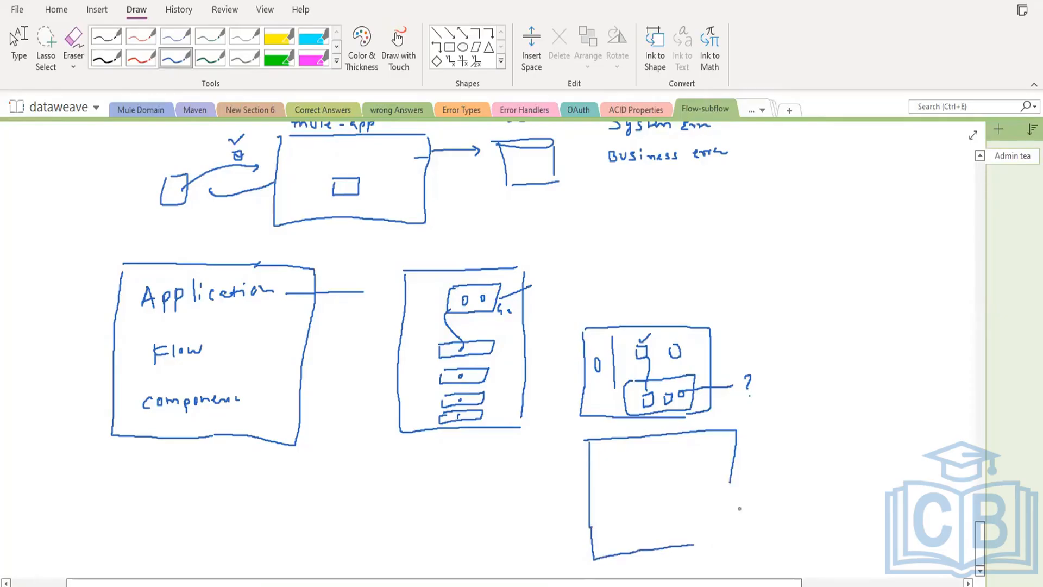
{"action": "left_click_drag", "start_coordinate": [694, 545], "coordinate": [740, 534]}
{"action": "left_click_drag", "start_coordinate": [730, 481], "coordinate": [744, 532]}
{"action": "left_click_drag", "start_coordinate": [622, 455], "coordinate": [636, 521]}
Draw a scope box inside the second flow, link it to the label "Try", and divide it between two small components
{"action": "mouse_move", "coordinate": [646, 453]}
{"action": "left_mouse_down"}
{"action": "mouse_move", "coordinate": [652, 488]}
{"action": "mouse_move", "coordinate": [686, 482]}
{"action": "left_mouse_up"}
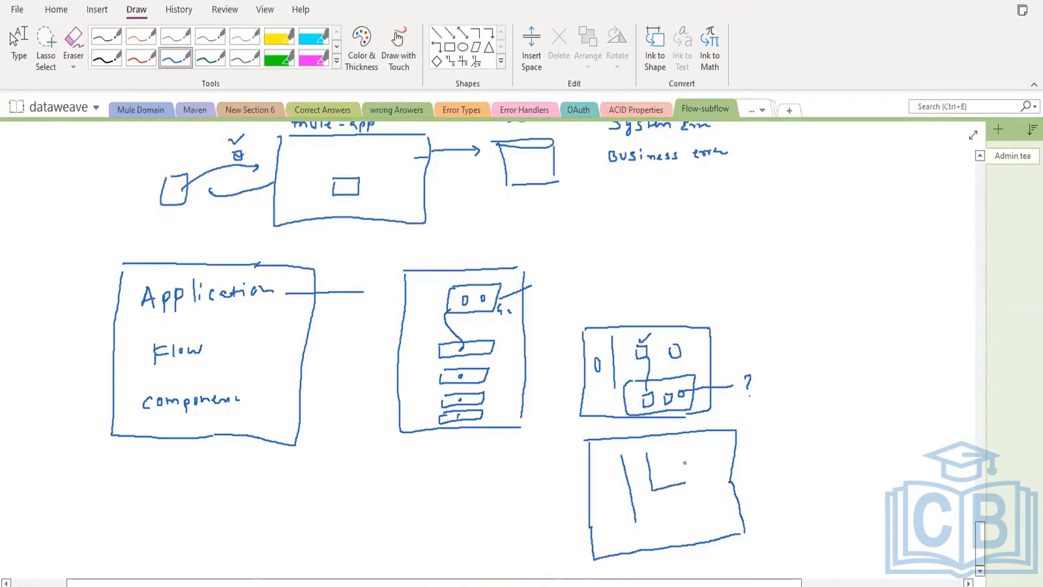
{"action": "left_click_drag", "start_coordinate": [681, 446], "coordinate": [689, 481]}
{"action": "left_click_drag", "start_coordinate": [650, 452], "coordinate": [747, 414]}
{"action": "left_click_drag", "start_coordinate": [741, 407], "coordinate": [750, 405]}
{"action": "left_click_drag", "start_coordinate": [753, 405], "coordinate": [761, 410]}
{"action": "left_click_drag", "start_coordinate": [765, 402], "coordinate": [767, 409]}
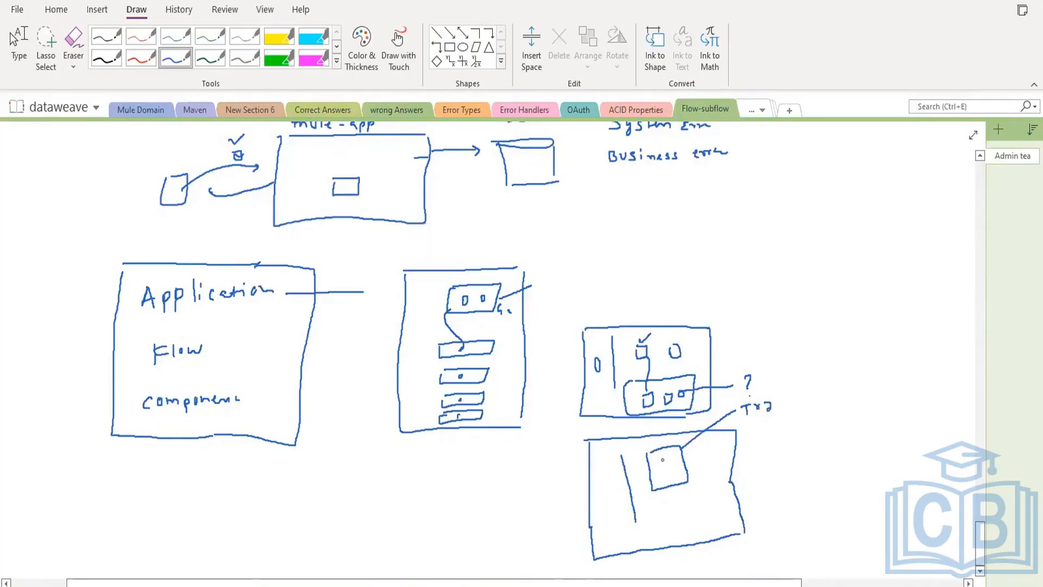
{"action": "mouse_move", "coordinate": [667, 454]}
{"action": "left_mouse_down"}
{"action": "mouse_move", "coordinate": [659, 468]}
{"action": "mouse_move", "coordinate": [658, 457]}
{"action": "mouse_move", "coordinate": [676, 473]}
{"action": "mouse_move", "coordinate": [664, 484]}
{"action": "left_mouse_up"}
Extend the label to "Try Scope" with Try underlined, and add an error-handling section and a source symbol to the second flow
{"action": "left_click_drag", "start_coordinate": [645, 522], "coordinate": [731, 502]}
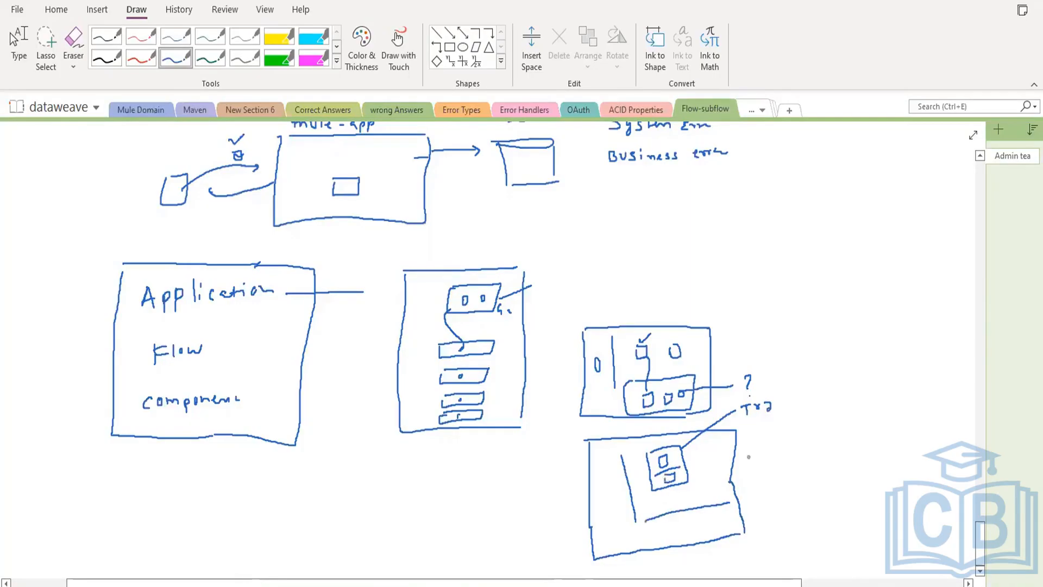
{"action": "left_click_drag", "start_coordinate": [769, 406], "coordinate": [822, 397]}
{"action": "left_click_drag", "start_coordinate": [821, 397], "coordinate": [839, 399]}
{"action": "left_click_drag", "start_coordinate": [750, 427], "coordinate": [778, 420]}
{"action": "mouse_move", "coordinate": [668, 529]}
{"action": "left_mouse_down"}
{"action": "mouse_move", "coordinate": [667, 542]}
{"action": "mouse_move", "coordinate": [668, 521]}
{"action": "mouse_move", "coordinate": [687, 538]}
{"action": "mouse_move", "coordinate": [671, 544]}
{"action": "left_mouse_up"}
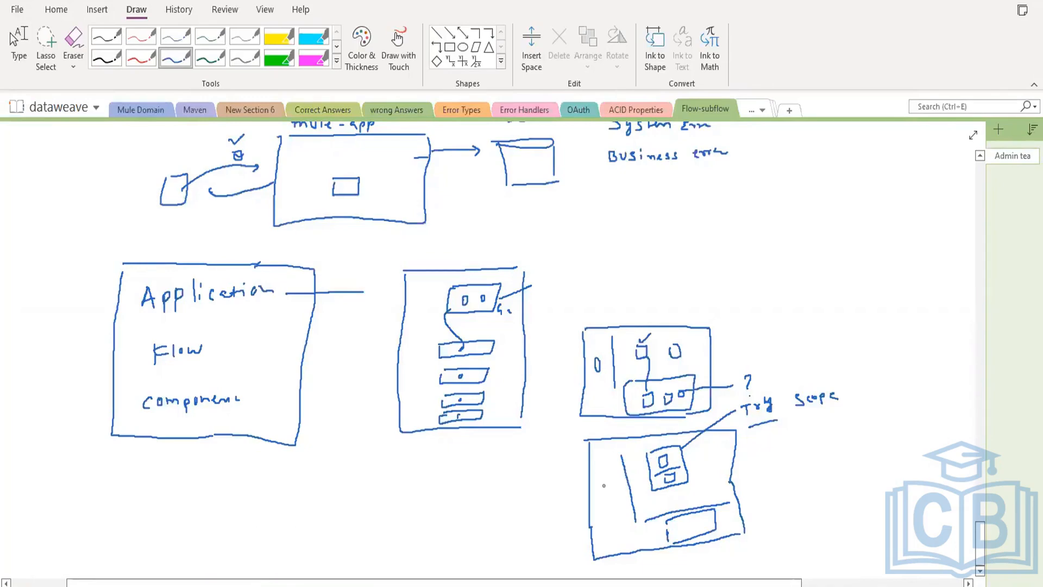
{"action": "left_click_drag", "start_coordinate": [603, 484], "coordinate": [606, 482]}
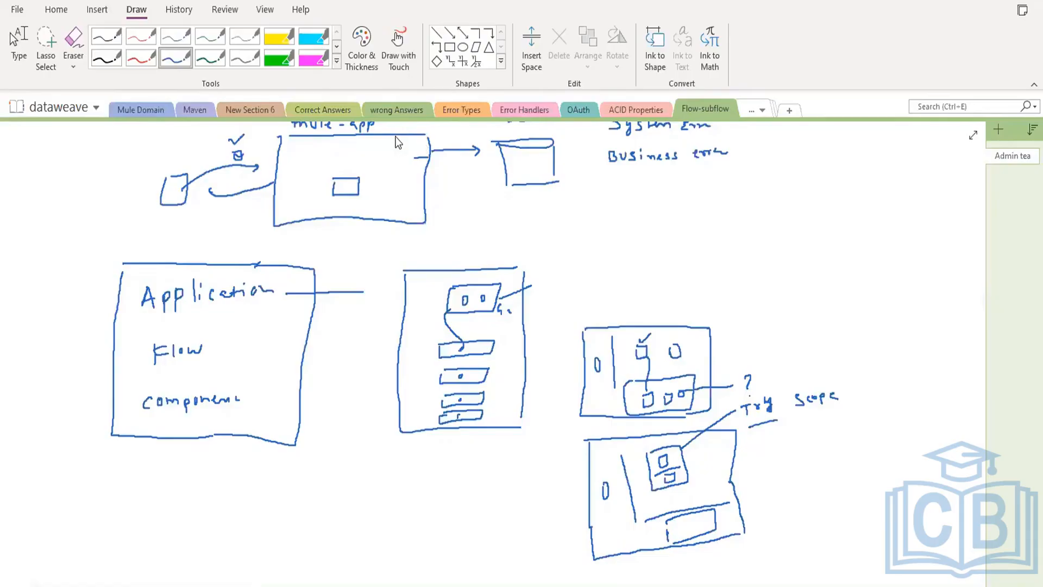
In Anypoint Studio, add a Try scope to the first Choice branch of db_to_jmsFlow and move that branch's Select into it
{"action": "key", "text": "alt+Tab"}
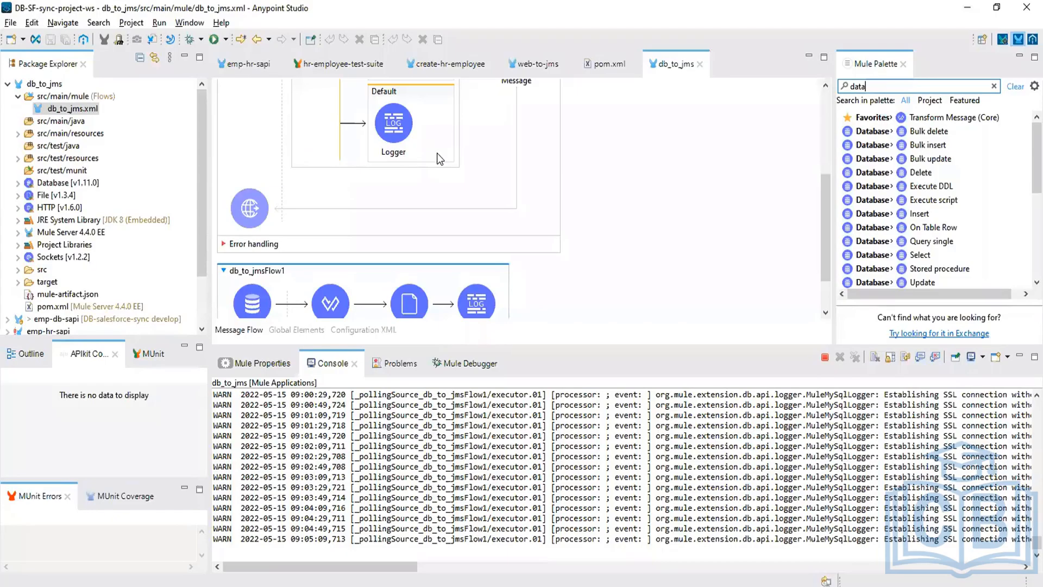
{"action": "left_click", "coordinate": [404, 147]}
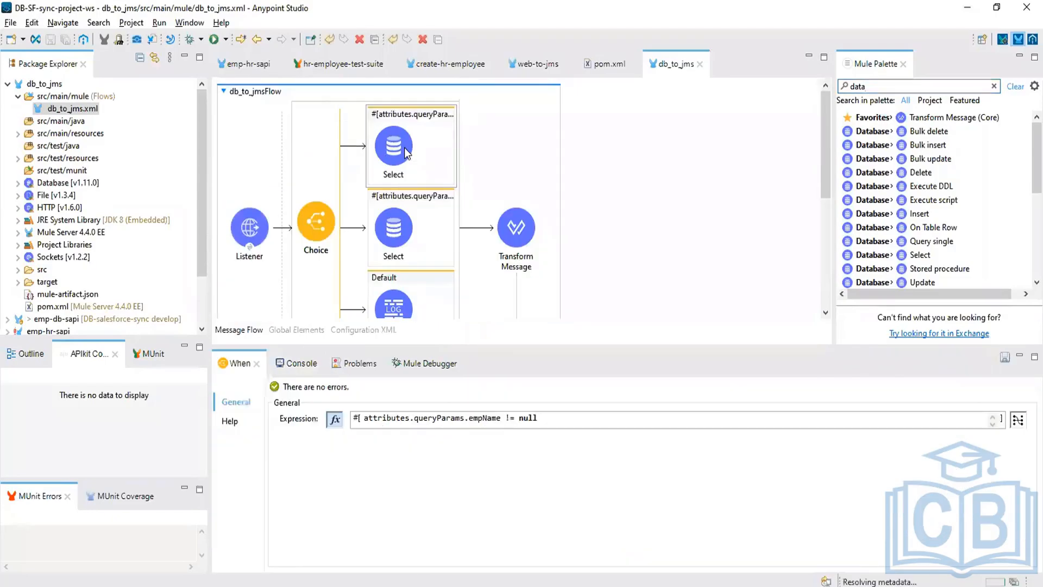
{"action": "left_click", "coordinate": [404, 148]}
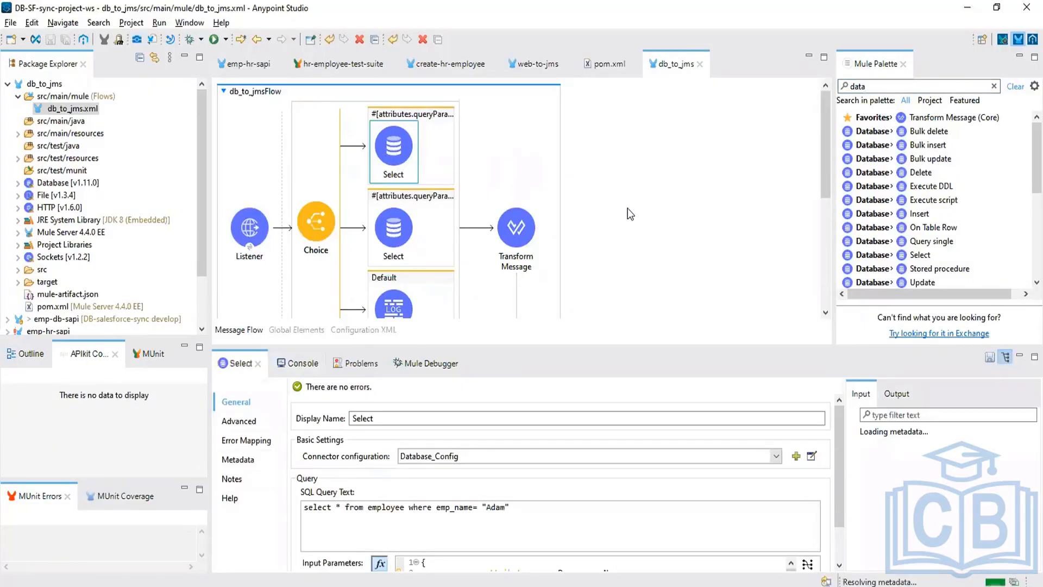
{"action": "left_click", "coordinate": [876, 86]}
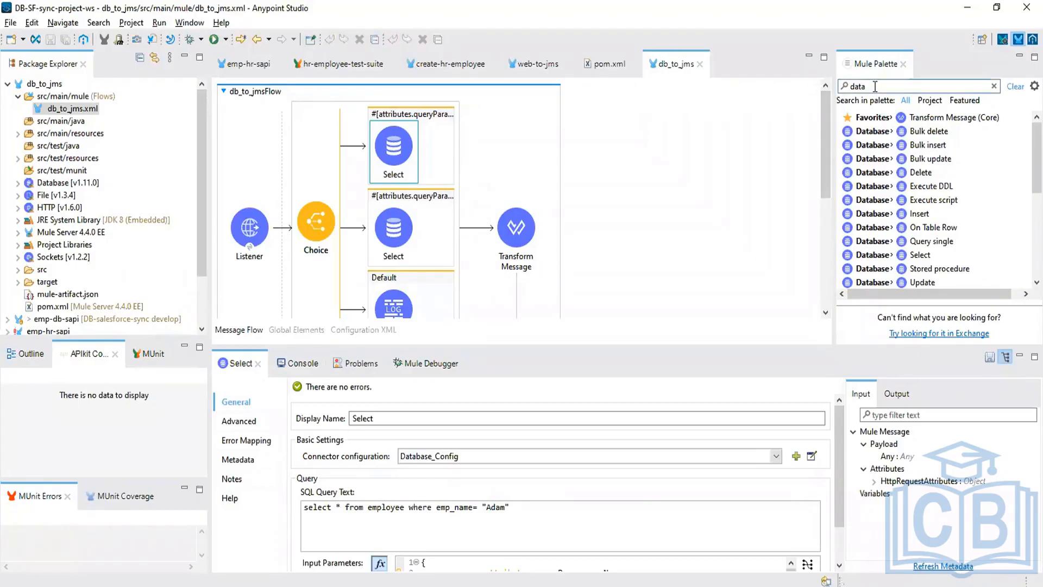
{"action": "double_click", "coordinate": [875, 85]}
{"action": "type", "text": "try"}
{"action": "left_click_drag", "start_coordinate": [899, 119], "coordinate": [425, 148]}
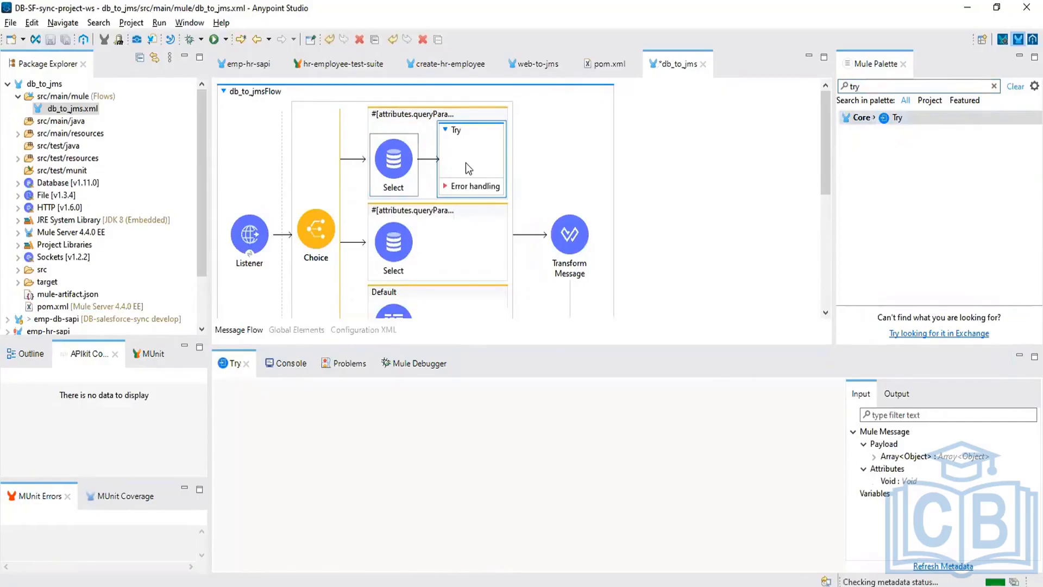
{"action": "left_click_drag", "start_coordinate": [466, 162], "coordinate": [469, 162]}
{"action": "left_click", "coordinate": [417, 128]}
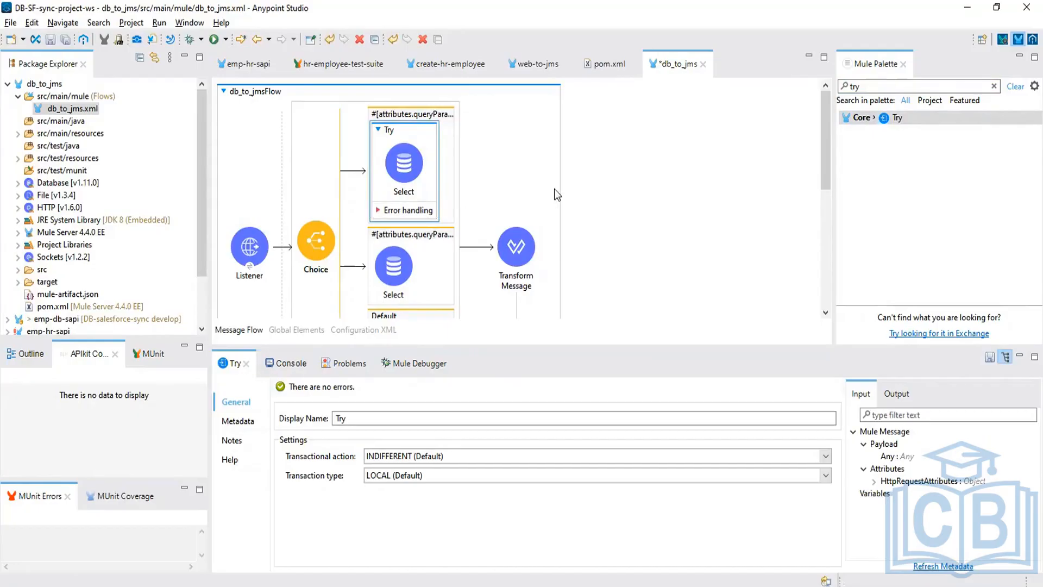
Maximize the db_to_jms editor, expand the Error handling section of db_to_jmsFlow, and save the changes
{"action": "double_click", "coordinate": [667, 70]}
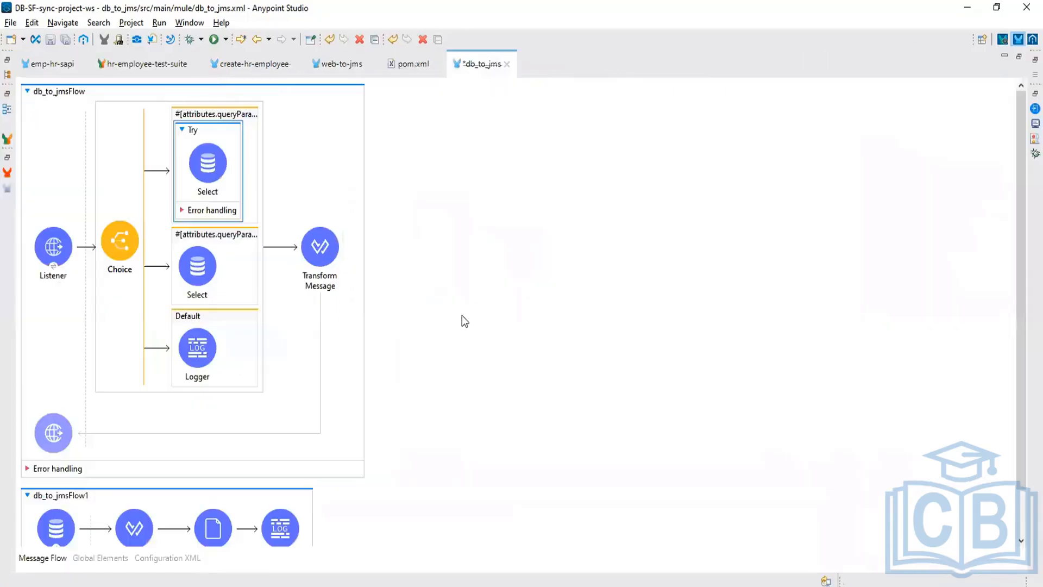
{"action": "left_click", "coordinate": [28, 468]}
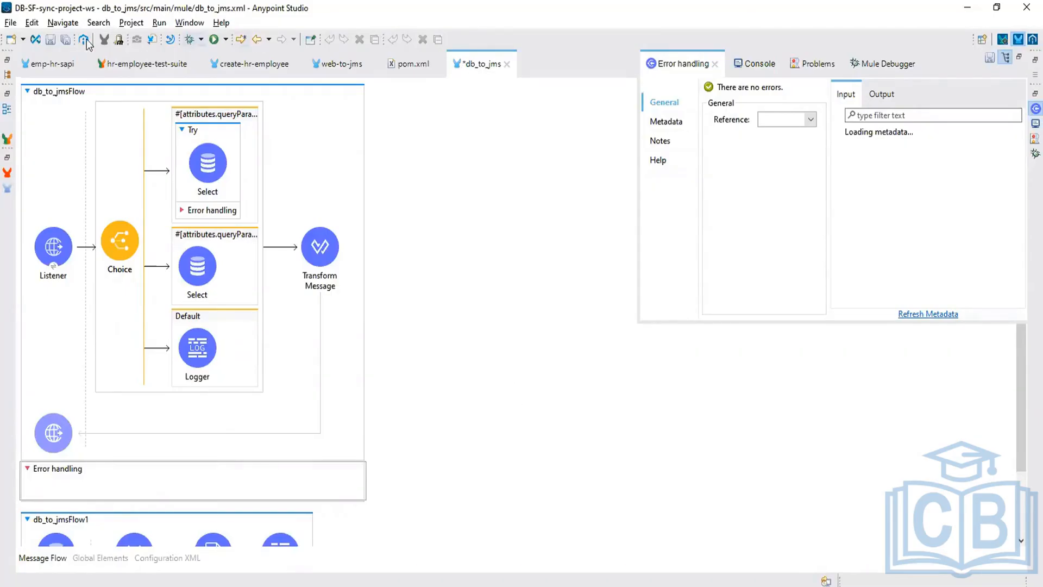
{"action": "left_click", "coordinate": [67, 40]}
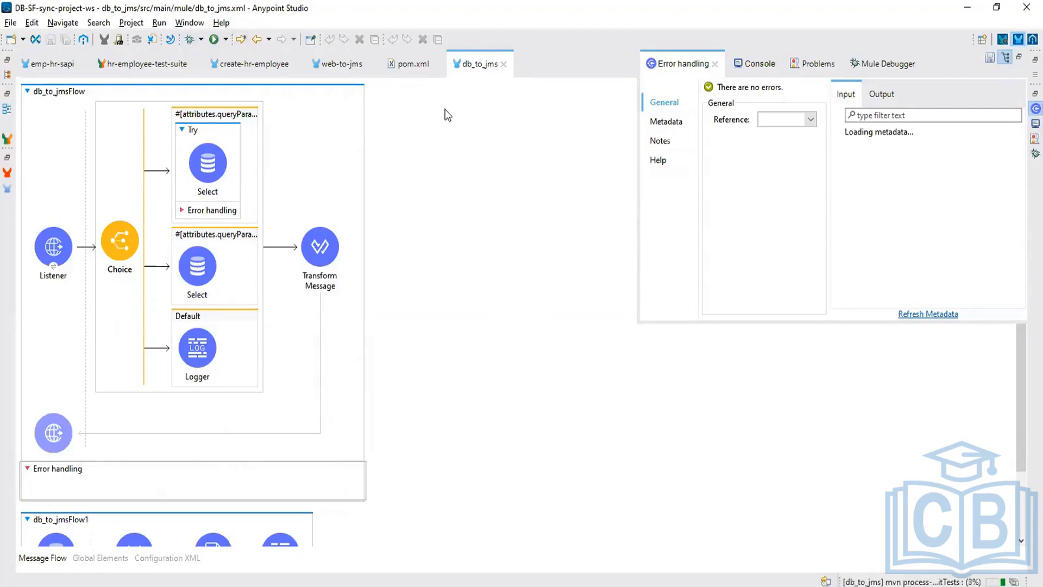
Move the Select operation out of the Try scope within the first Choice branch, and restore the normal editor layout
{"action": "left_click", "coordinate": [231, 173]}
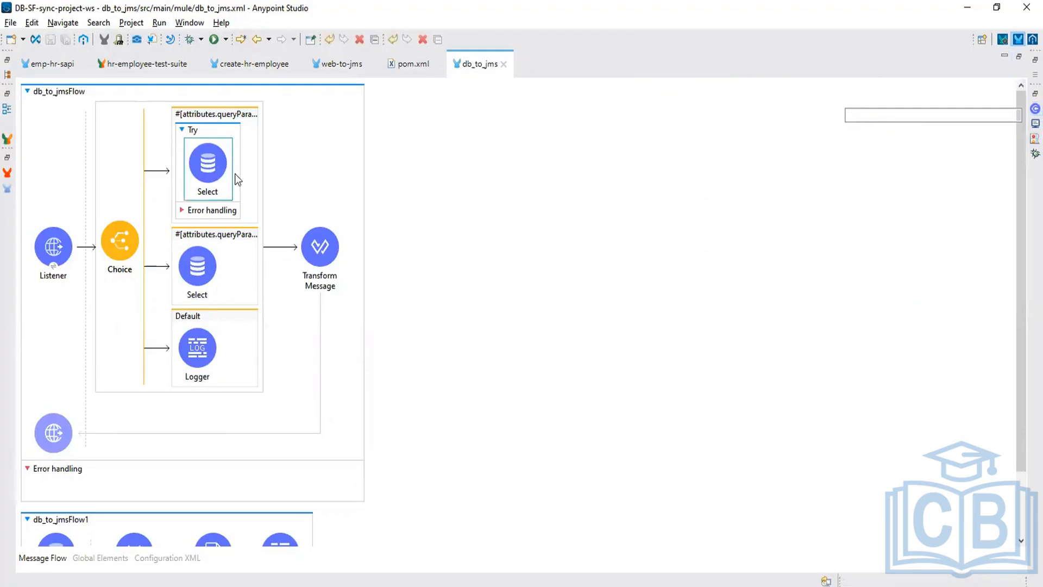
{"action": "mouse_move", "coordinate": [213, 165]}
{"action": "left_mouse_down"}
{"action": "mouse_move", "coordinate": [237, 172]}
{"action": "mouse_move", "coordinate": [240, 208]}
{"action": "mouse_move", "coordinate": [266, 170]}
{"action": "left_mouse_up"}
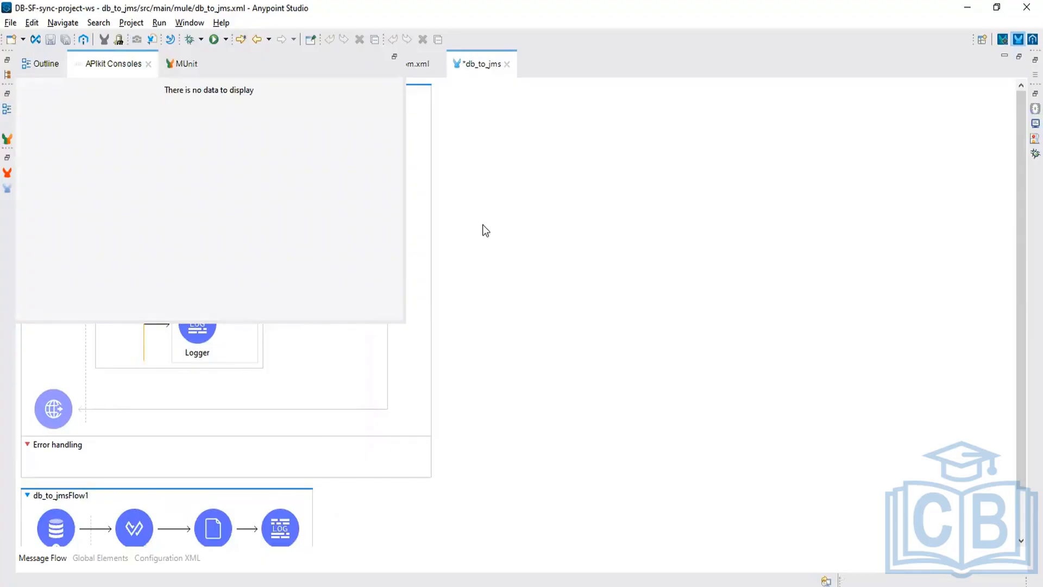
{"action": "double_click", "coordinate": [471, 66]}
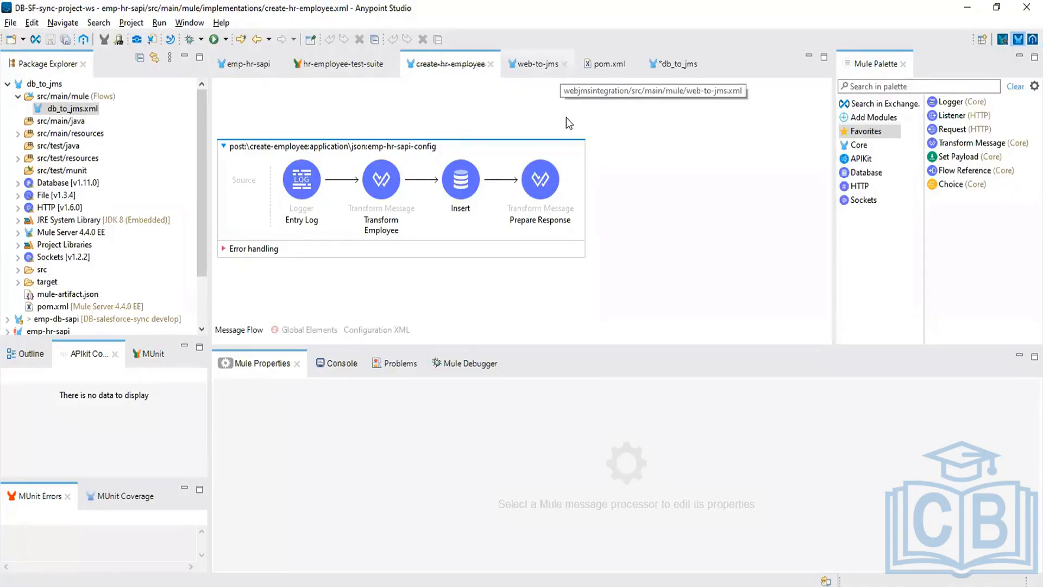
Look through the web-to-jms flows and their error handler references
{"action": "left_click", "coordinate": [537, 64]}
{"action": "scroll", "coordinate": [520, 172], "scroll_direction": "down", "scroll_amount": 5}
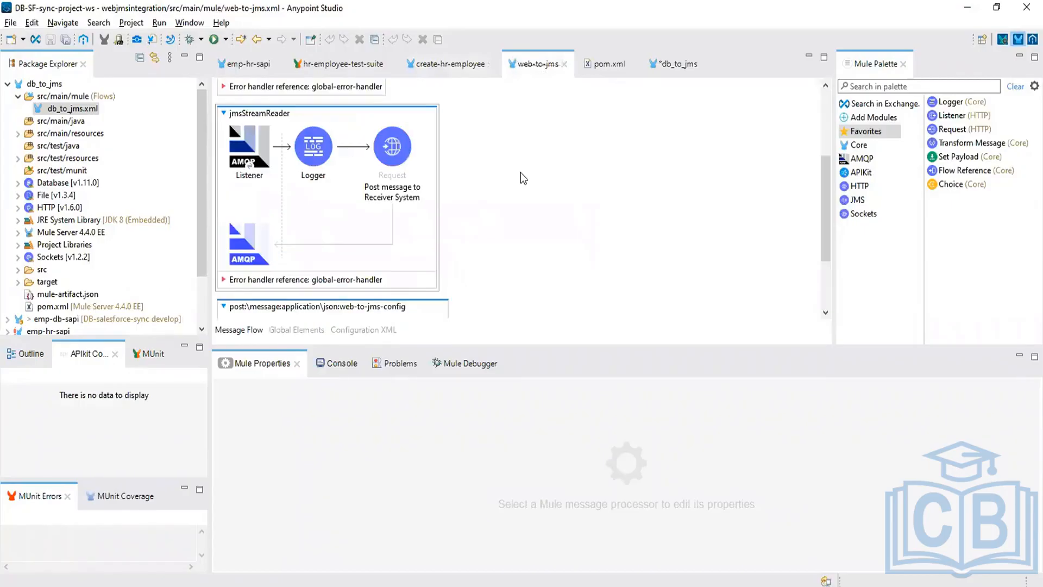
{"action": "scroll", "coordinate": [520, 172], "scroll_direction": "up", "scroll_amount": 5}
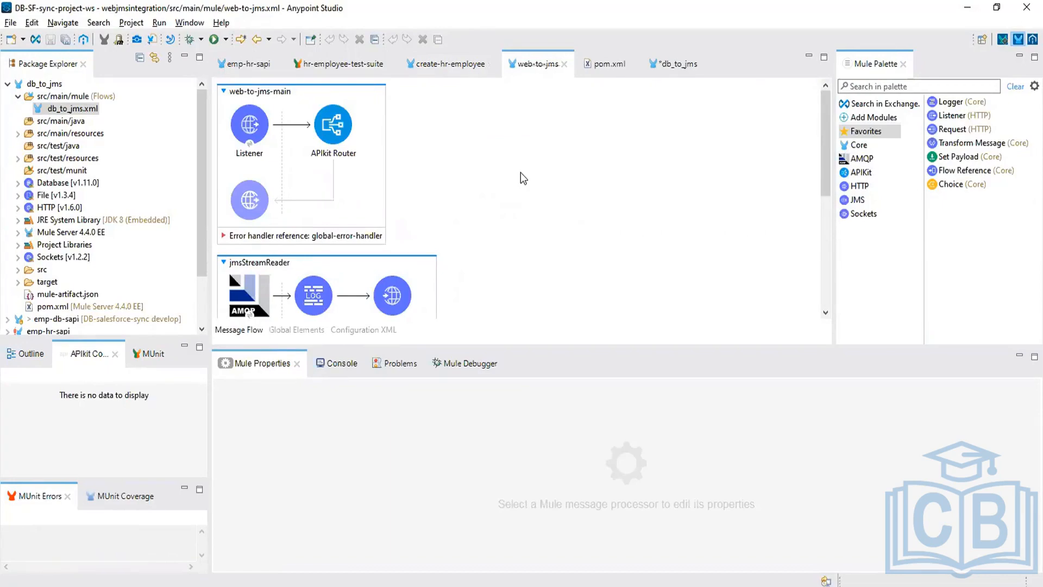
Collapse the db_to_jms project and create a new Mule project named simple_error_handler
{"action": "left_click", "coordinate": [7, 83]}
{"action": "left_click", "coordinate": [11, 23]}
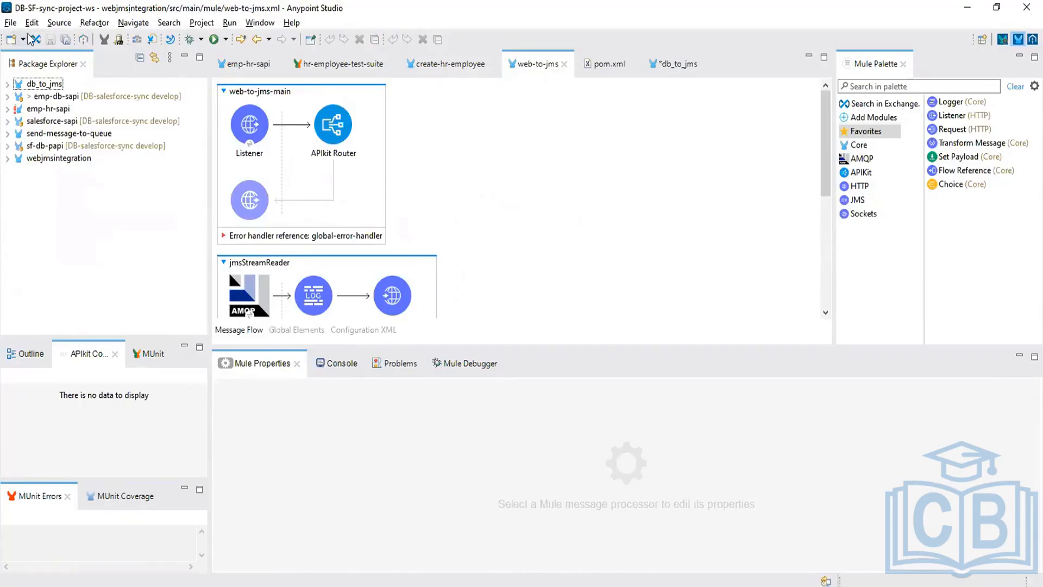
{"action": "mouse_move", "coordinate": [207, 39]}
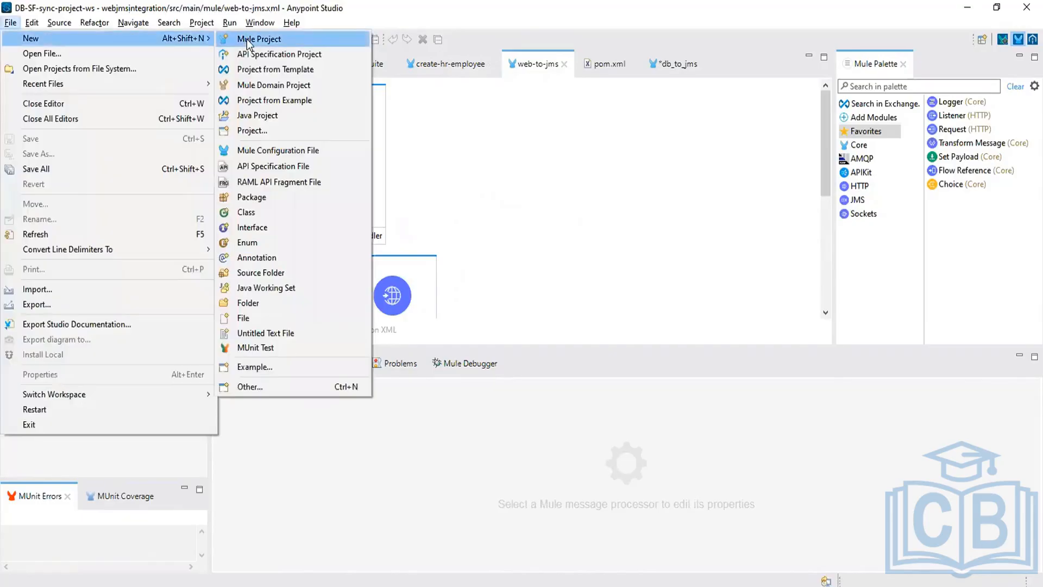
{"action": "left_click", "coordinate": [250, 39]}
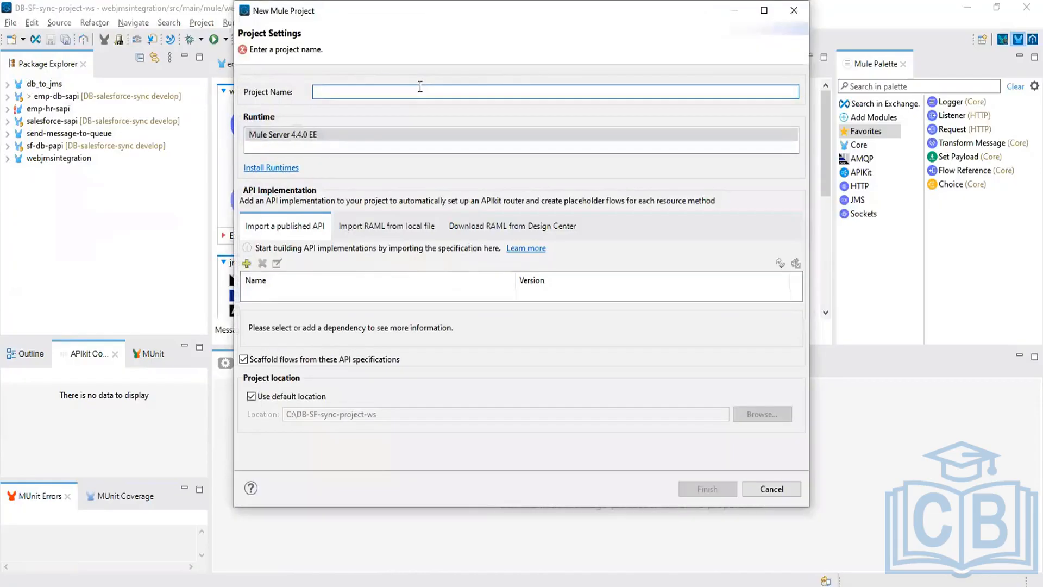
{"action": "type", "text": "simp"}
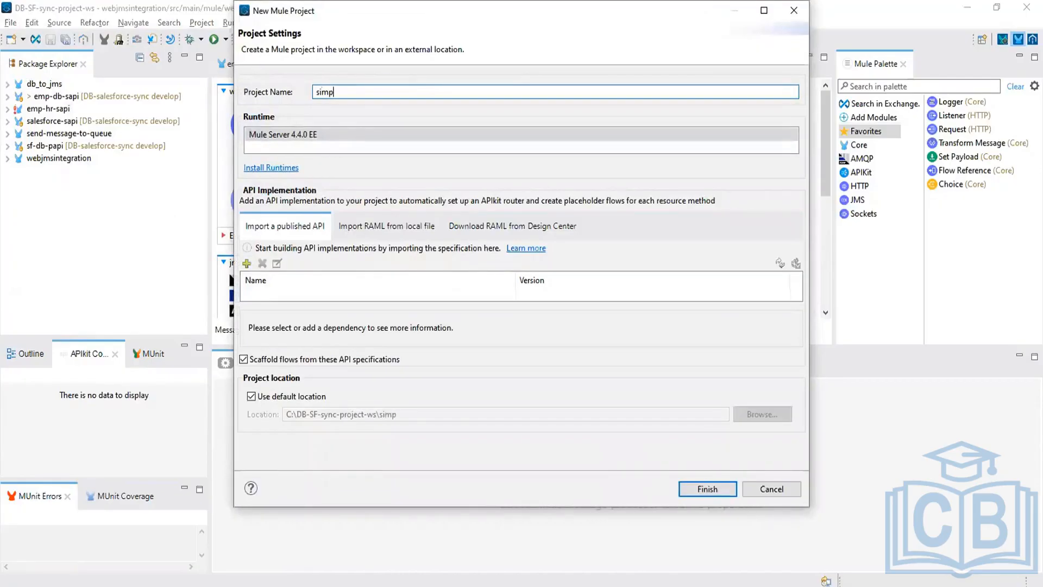
{"action": "type", "text": "le_error_handler"}
{"action": "left_click", "coordinate": [713, 490]}
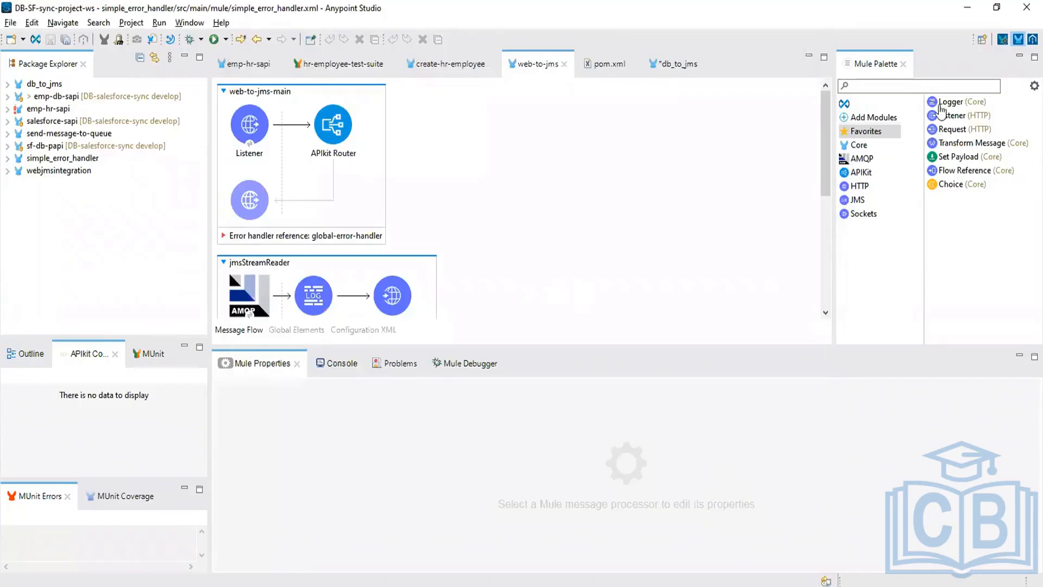
Add an HTTP Listener flow with the default HTTP_Listener_config on port 8081 and path "/", and save all open files
{"action": "left_click_drag", "start_coordinate": [948, 117], "coordinate": [575, 162]}
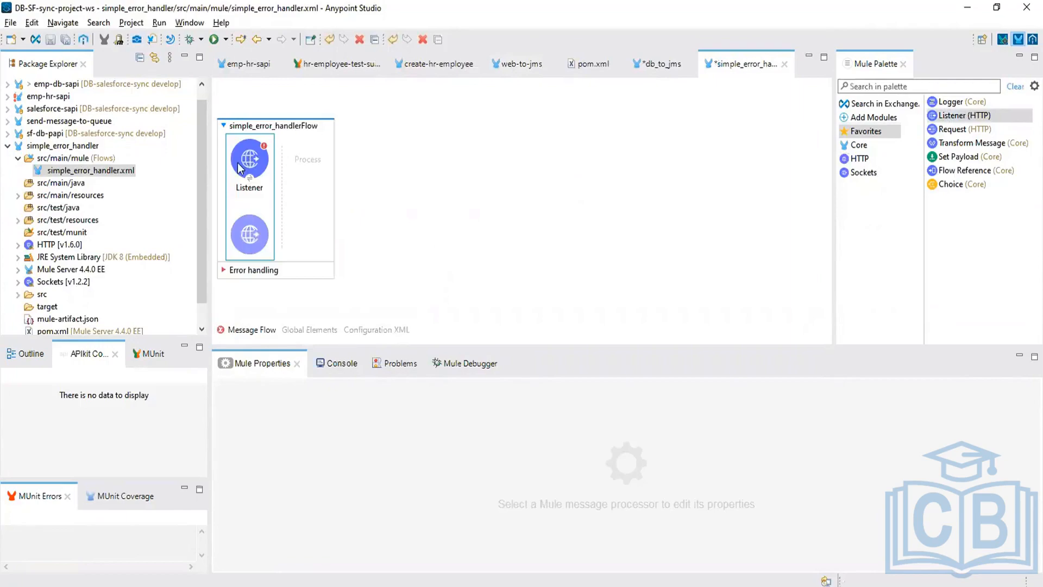
{"action": "left_click", "coordinate": [239, 162]}
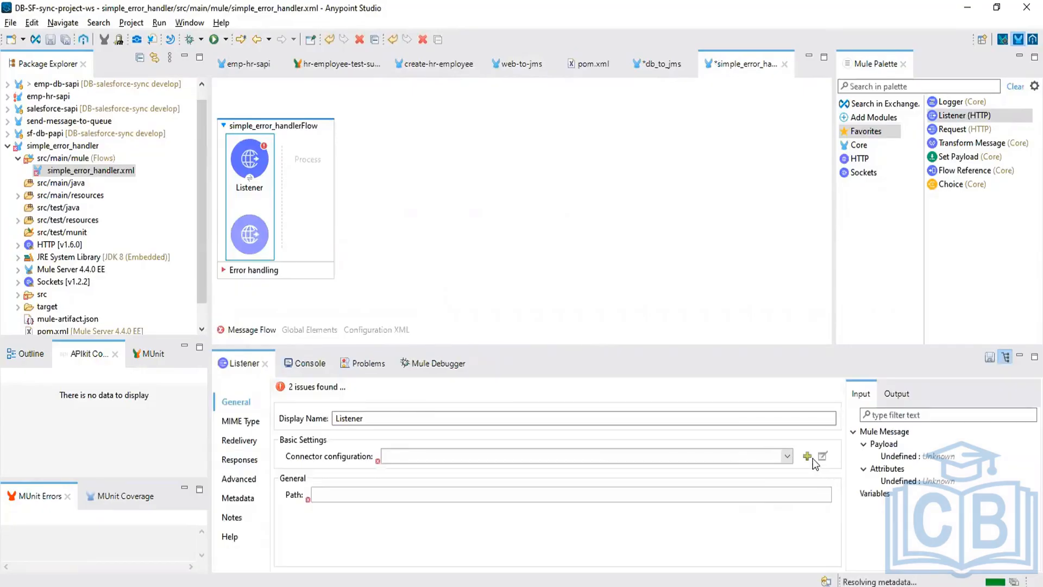
{"action": "left_click", "coordinate": [808, 456]}
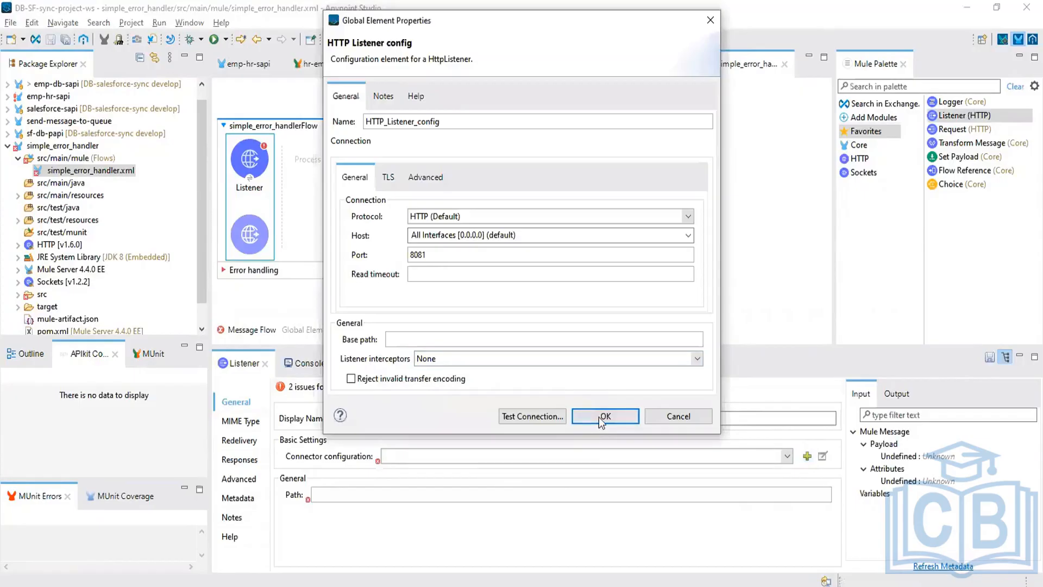
{"action": "left_click", "coordinate": [600, 417]}
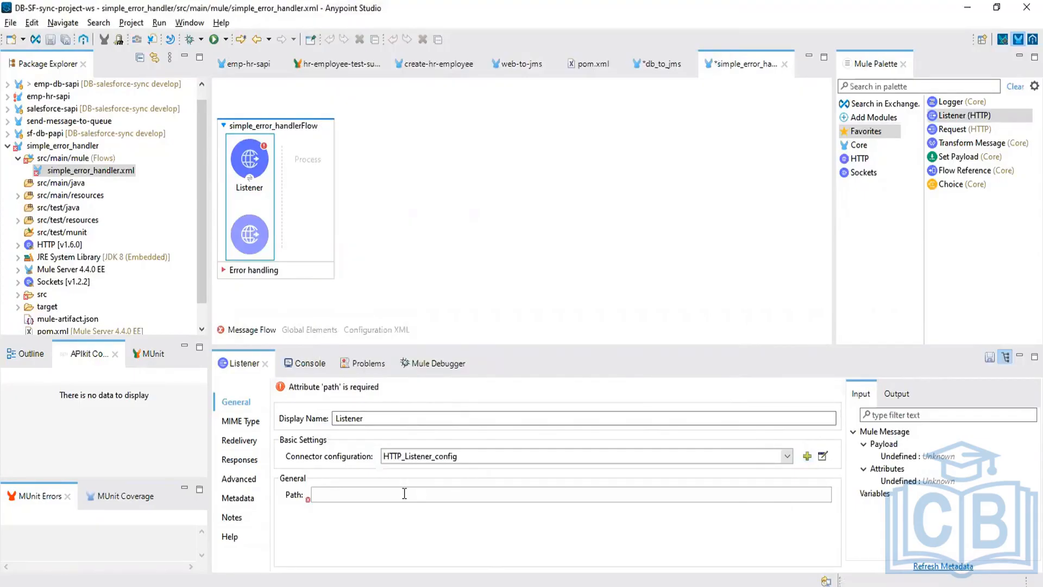
{"action": "type", "text": "/"}
{"action": "left_click", "coordinate": [522, 162]}
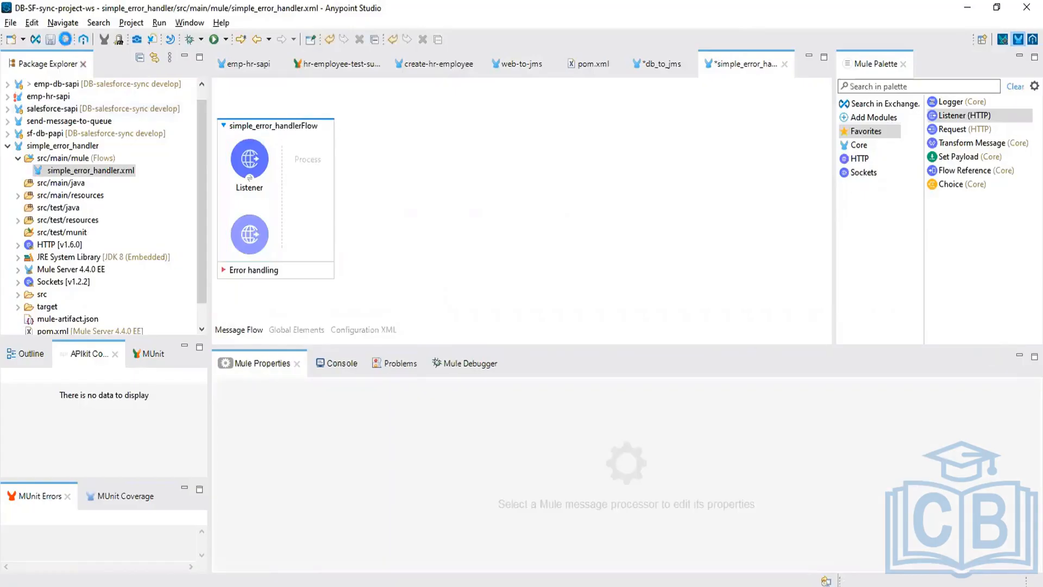
{"action": "left_click", "coordinate": [66, 38]}
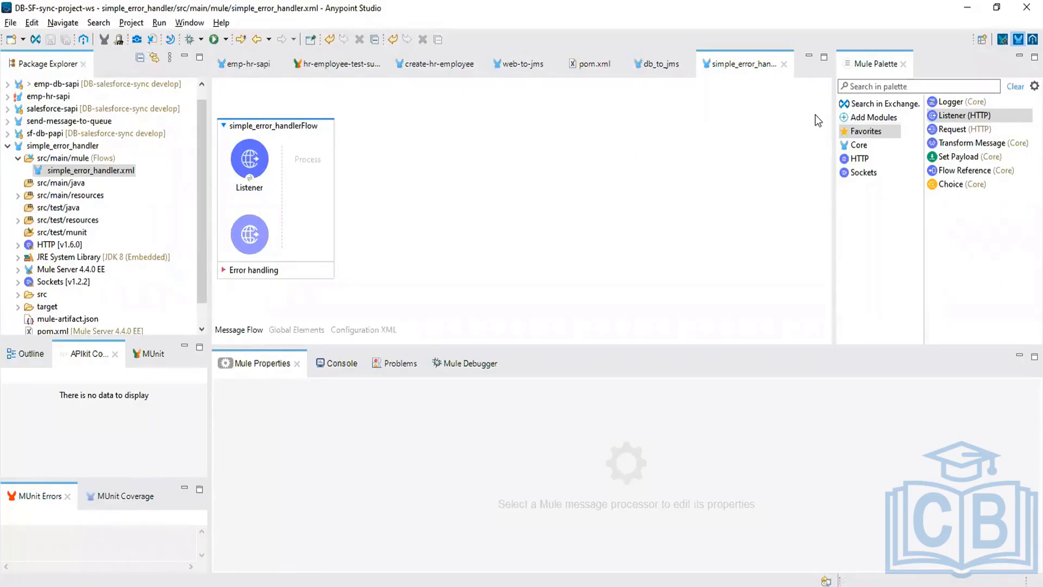
Add a File Read operation after the Listener in the simple_error_handlerFlow
{"action": "left_click", "coordinate": [915, 86]}
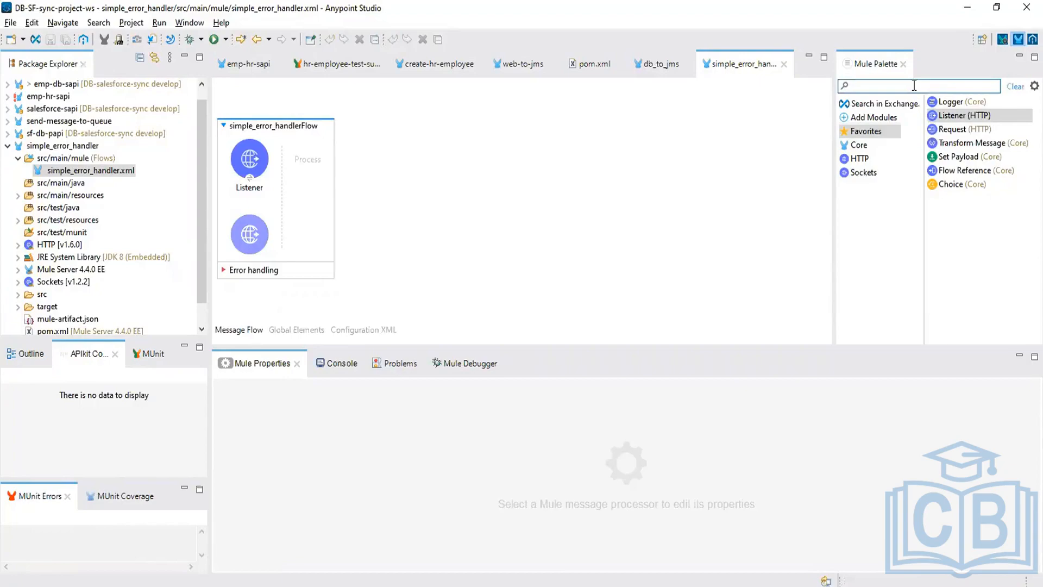
{"action": "type", "text": "read"}
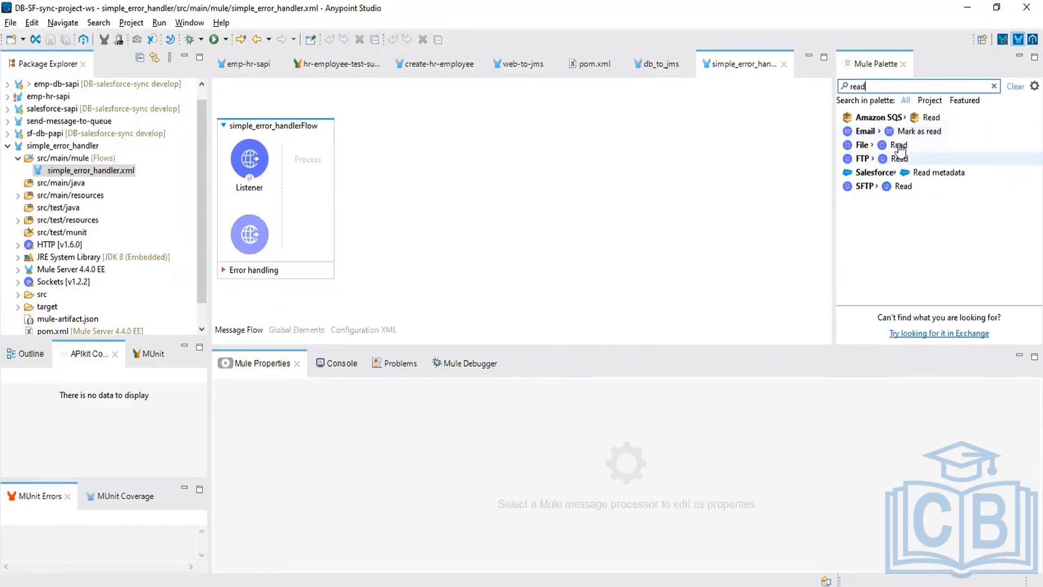
{"action": "left_click_drag", "start_coordinate": [899, 145], "coordinate": [326, 164]}
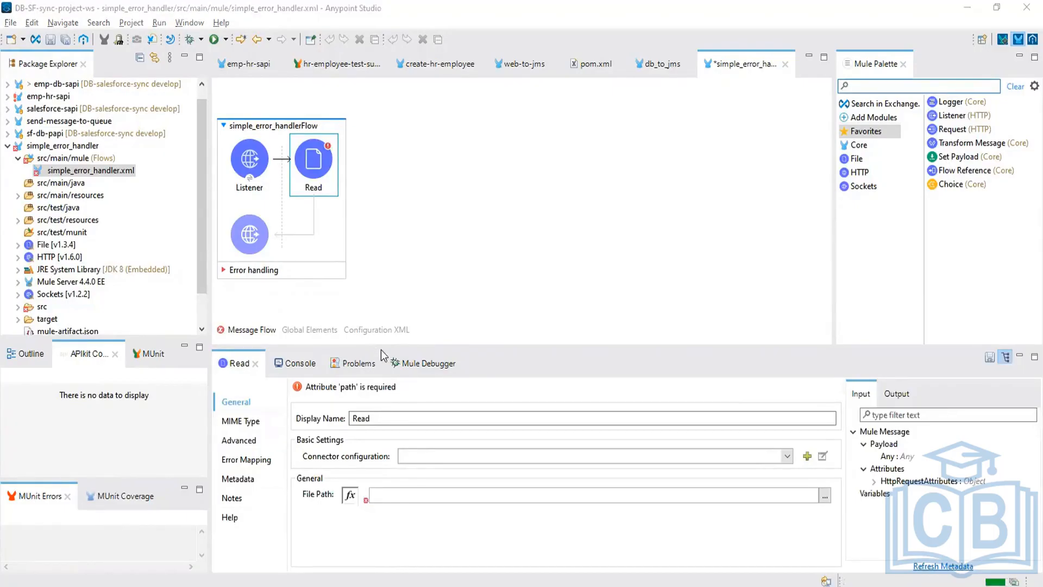
Check the employee file in the C: test folder, set the Read operation's file path to c:\\test\emplyee.json, and save the flow
{"action": "key", "text": "alt+Tab"}
{"action": "left_click", "coordinate": [318, 185]}
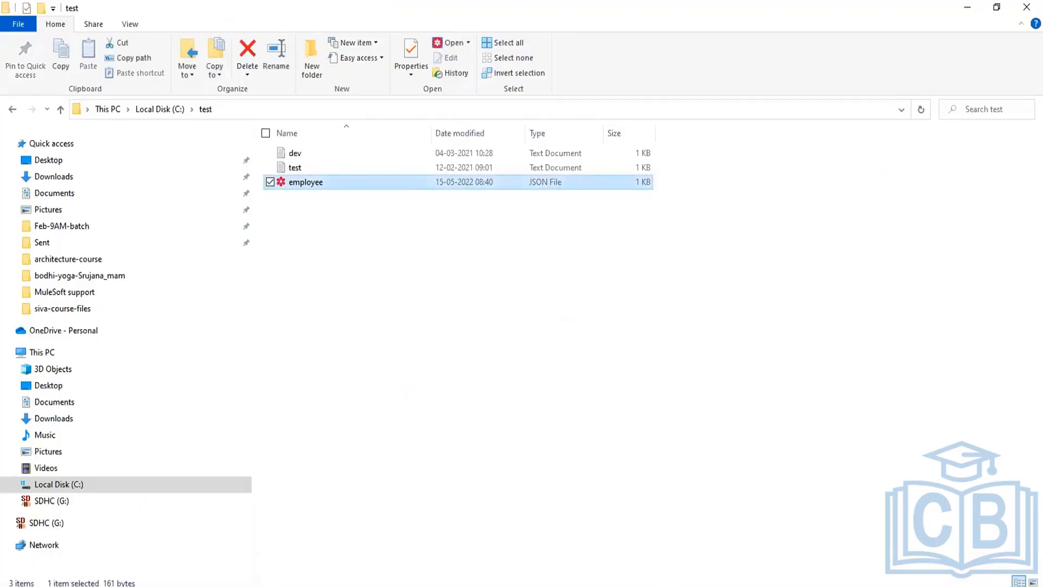
{"action": "key", "text": "alt+Tab"}
{"action": "left_click", "coordinate": [403, 499]}
{"action": "type", "text": "c:\\"}
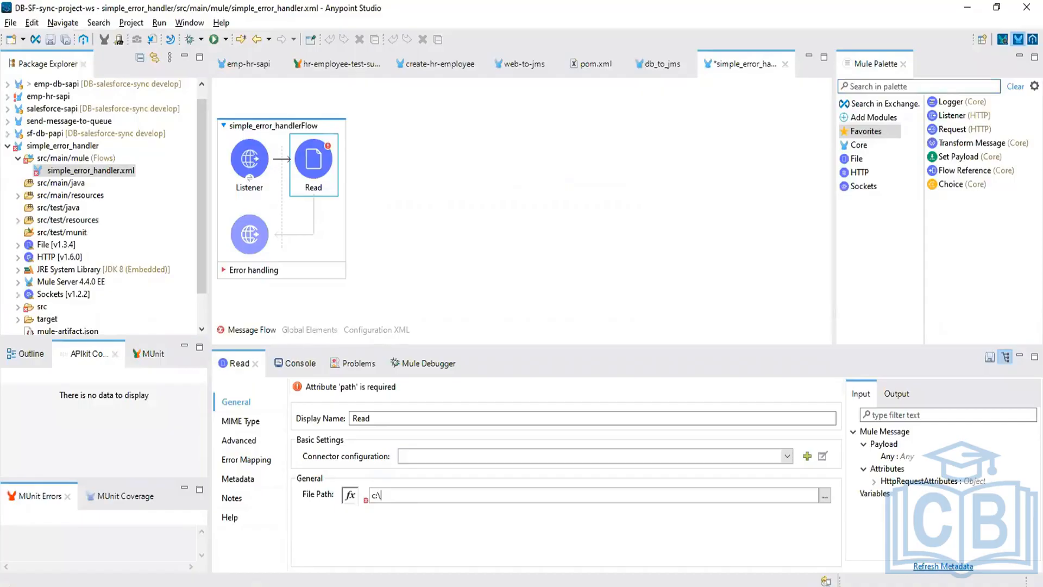
{"action": "type", "text": "\\tes"}
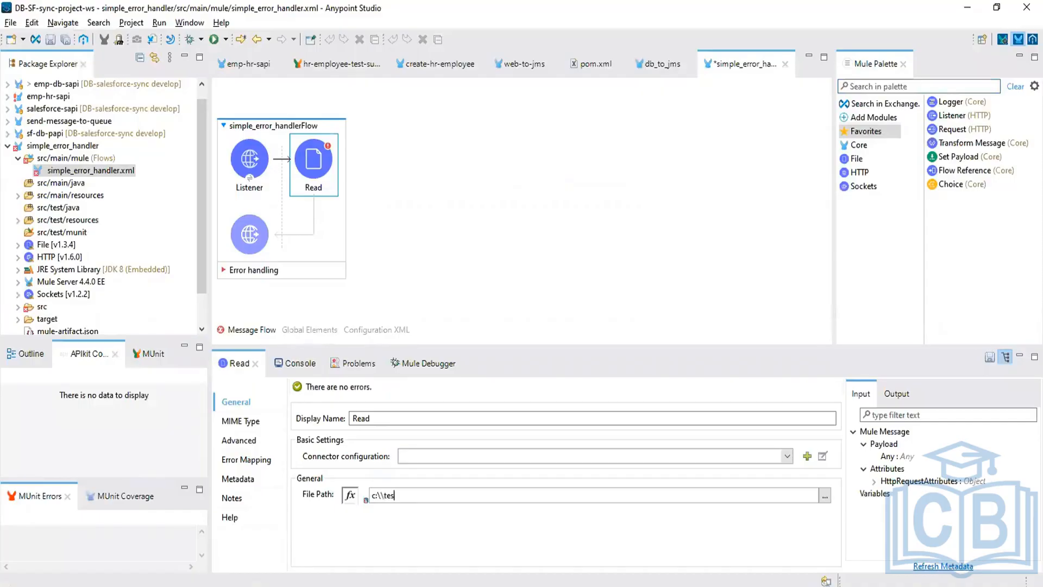
{"action": "type", "text": "t\\"}
{"action": "type", "text": "employee.json"}
{"action": "key", "text": "ctrl+s"}
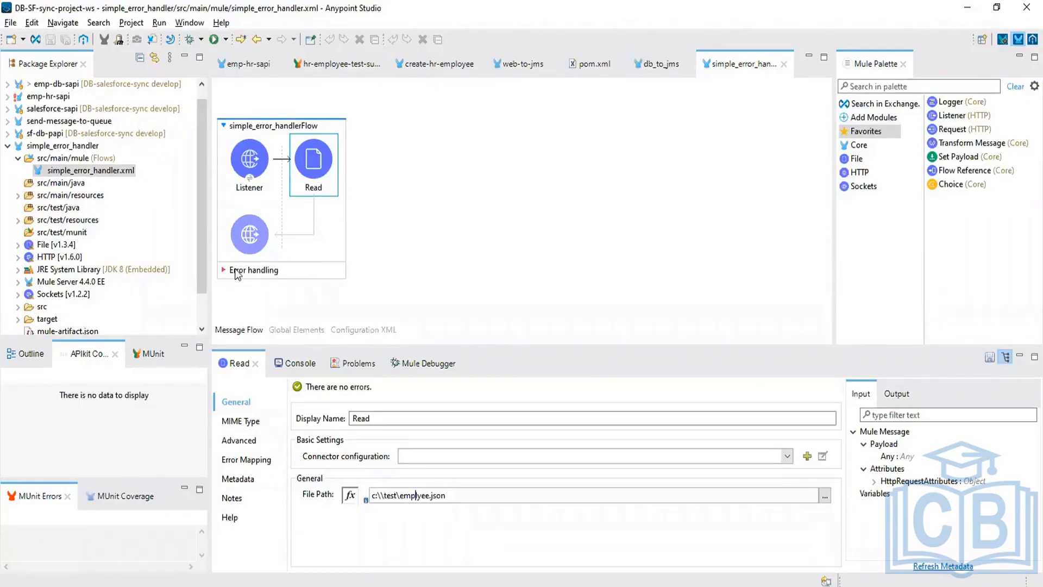
{"action": "key", "text": "ctrl+a"}
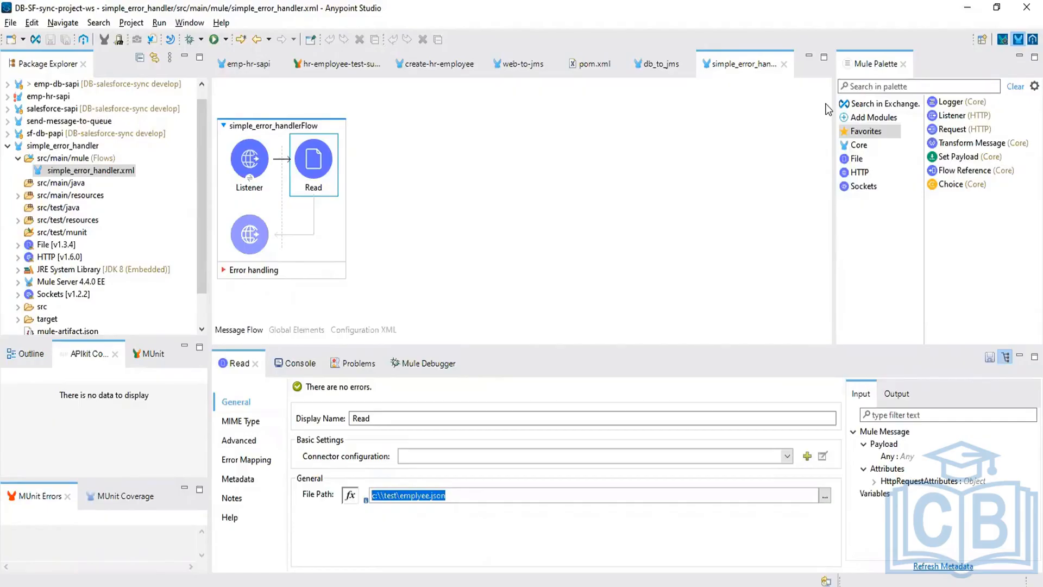
Add an On Error Continue scope to the flow's error handling section and set its error type to ANY
{"action": "left_click", "coordinate": [223, 270]}
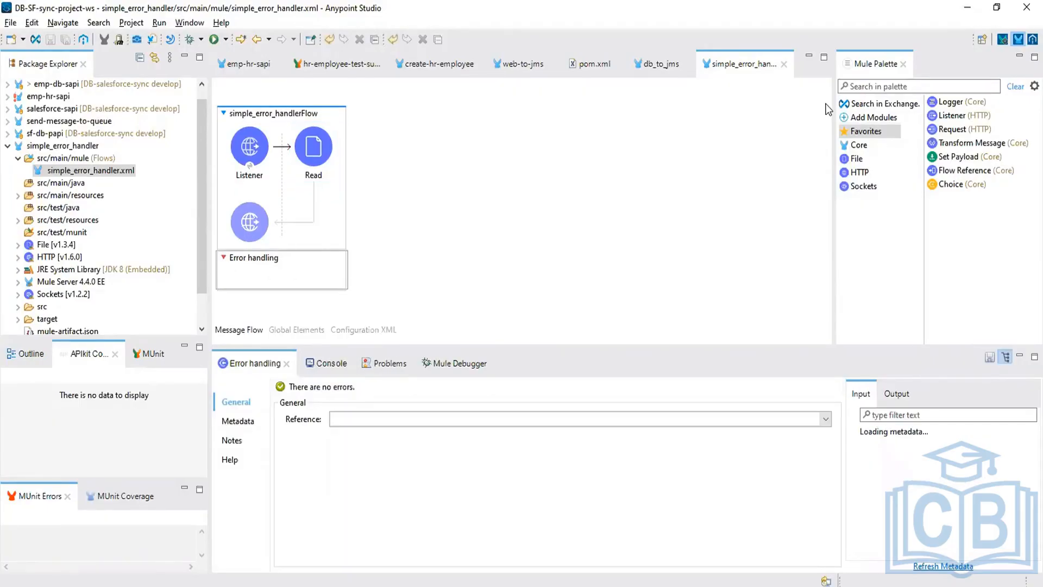
{"action": "left_click", "coordinate": [891, 87]}
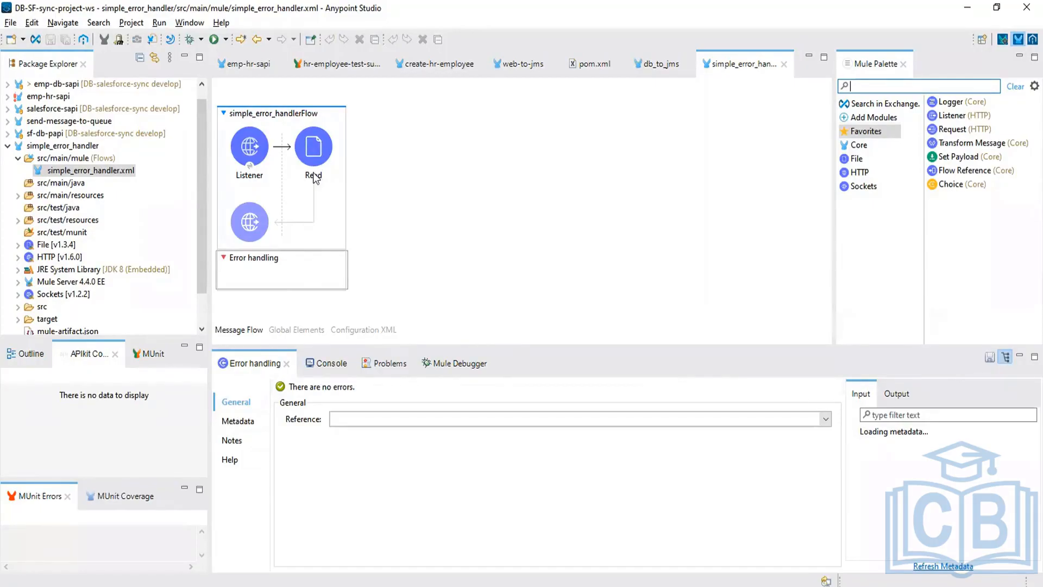
{"action": "type", "text": "on"}
{"action": "left_click_drag", "start_coordinate": [273, 275], "coordinate": [273, 274]}
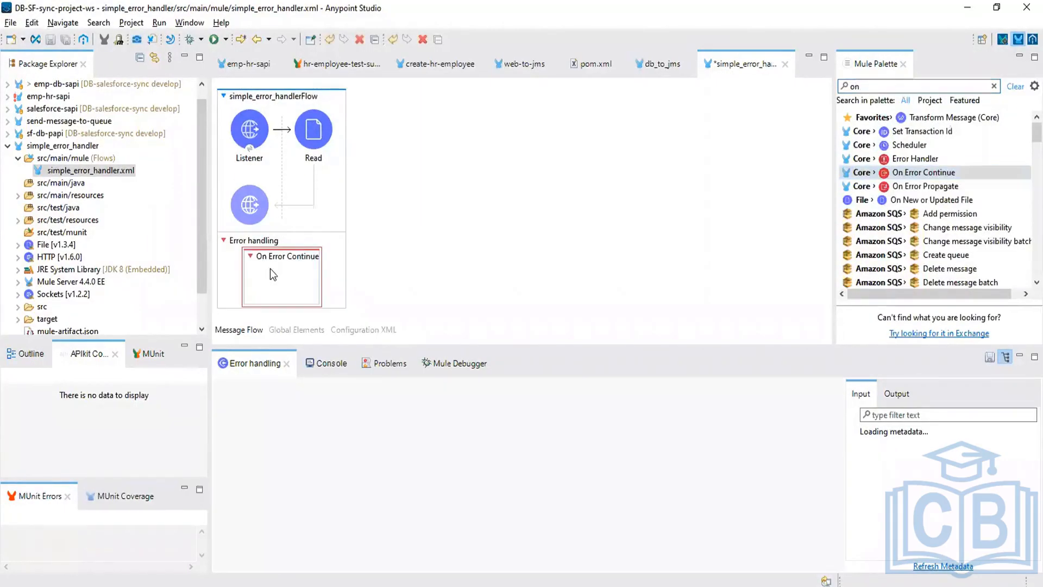
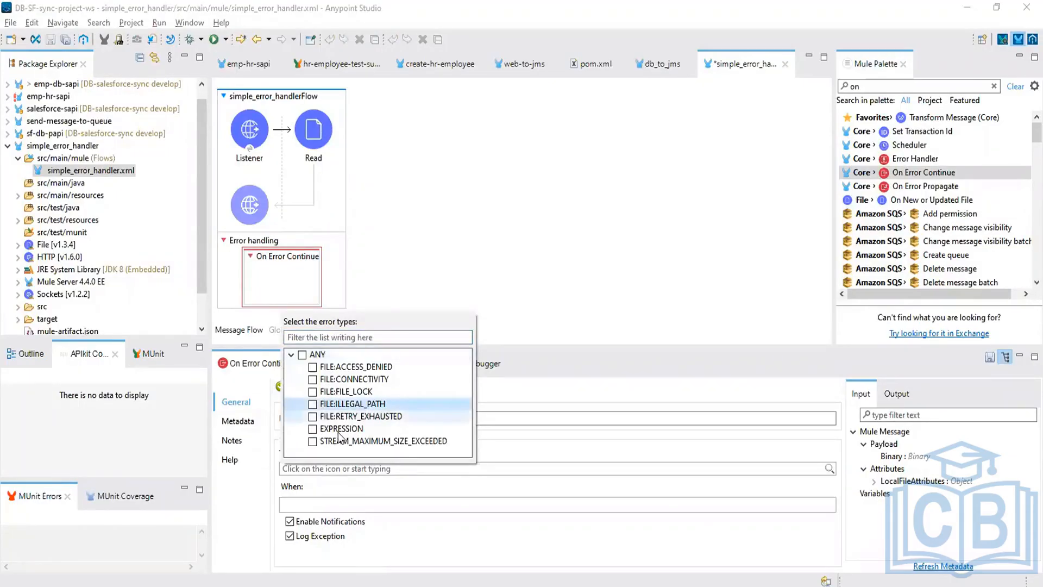
{"action": "right_click", "coordinate": [677, 205]}
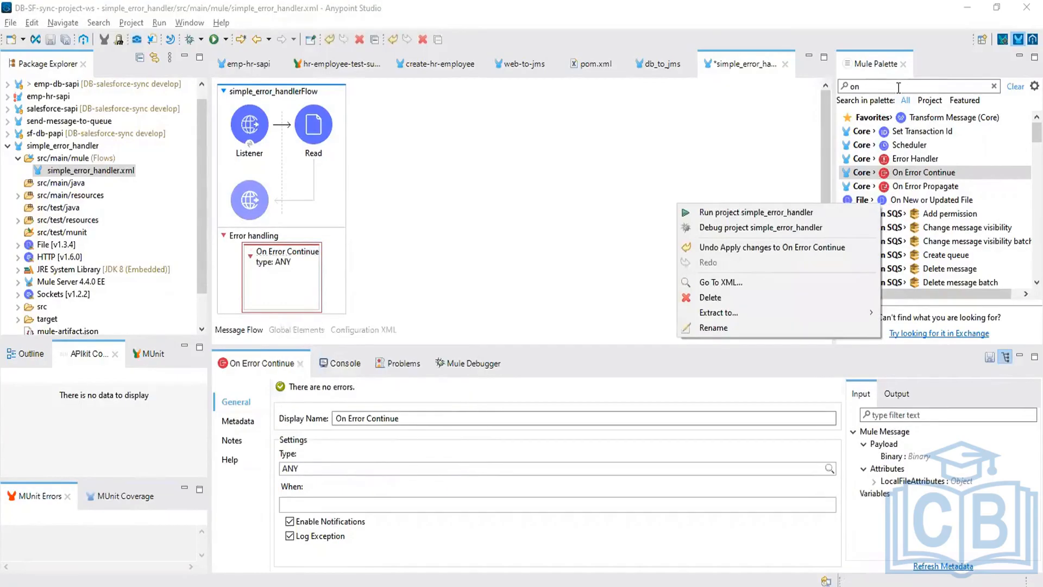
Add a Database Select operation after Read, using Database module version 1.11.0
{"action": "left_click", "coordinate": [898, 88]}
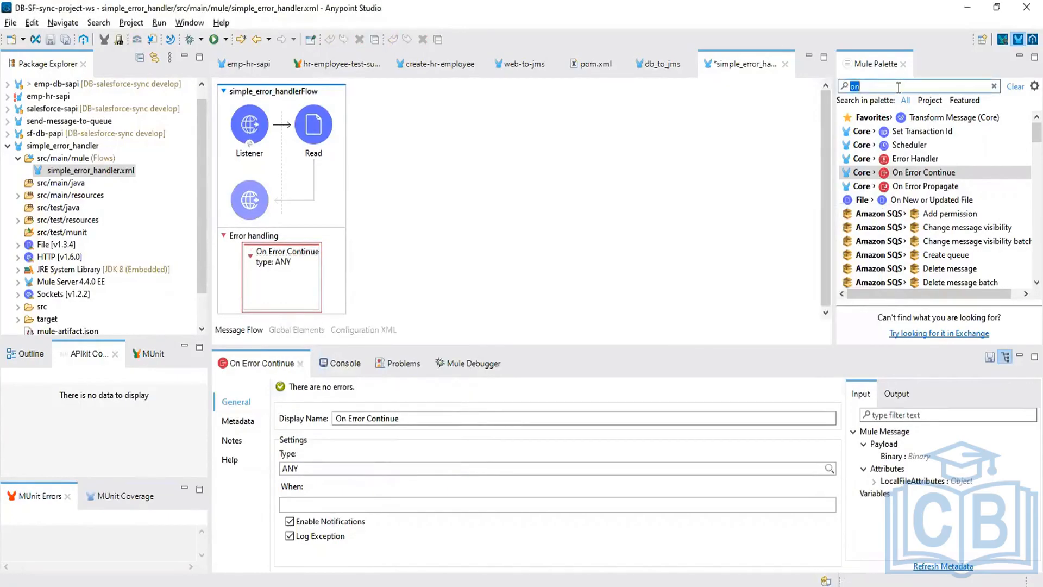
{"action": "type", "text": "sele"}
{"action": "left_click_drag", "start_coordinate": [920, 121], "coordinate": [325, 148]}
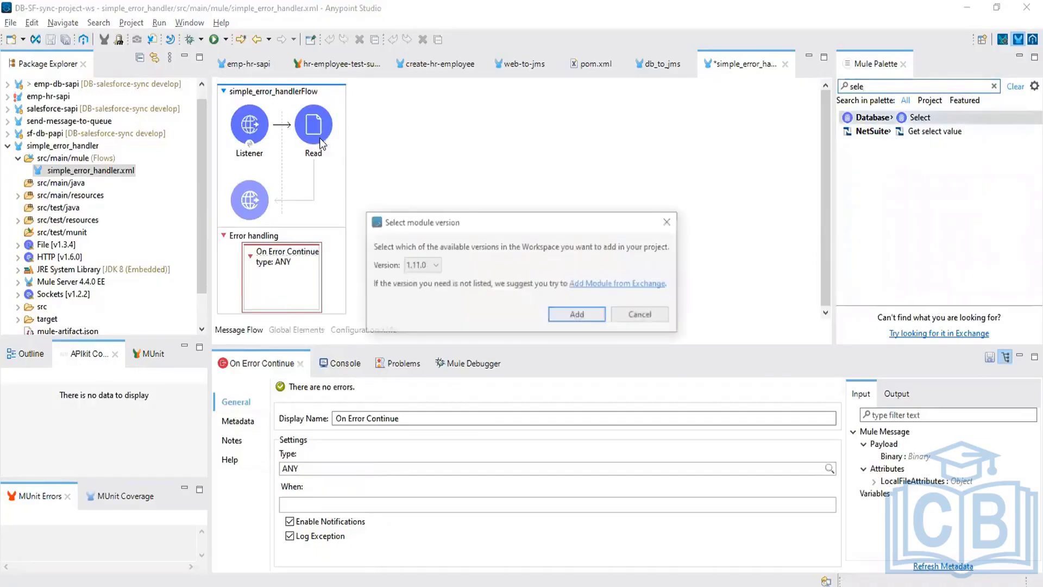
{"action": "left_click", "coordinate": [563, 314]}
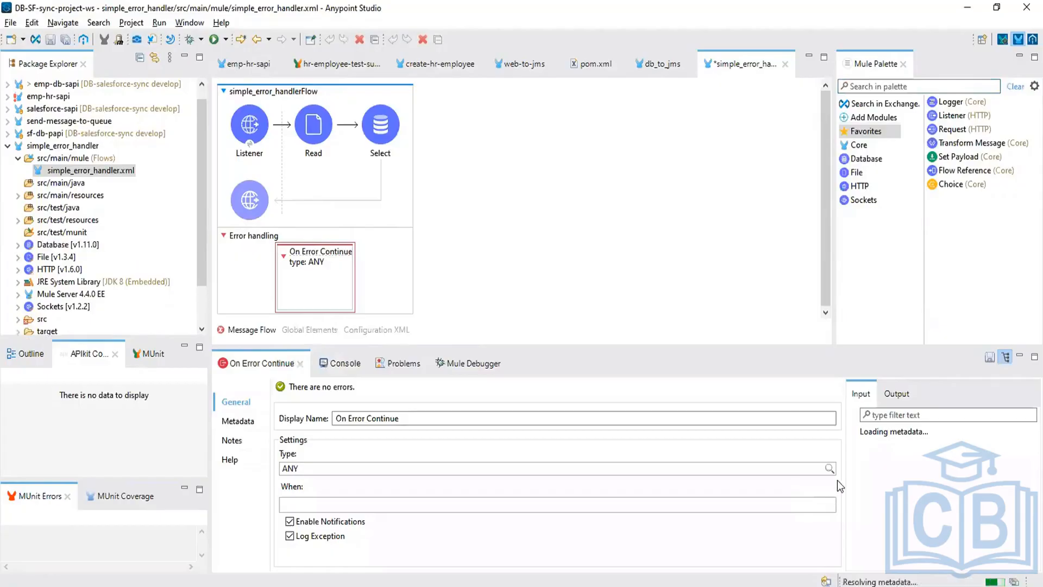
Examine the database and file error types offered for the On Error Continue scope
{"action": "left_click", "coordinate": [830, 468]}
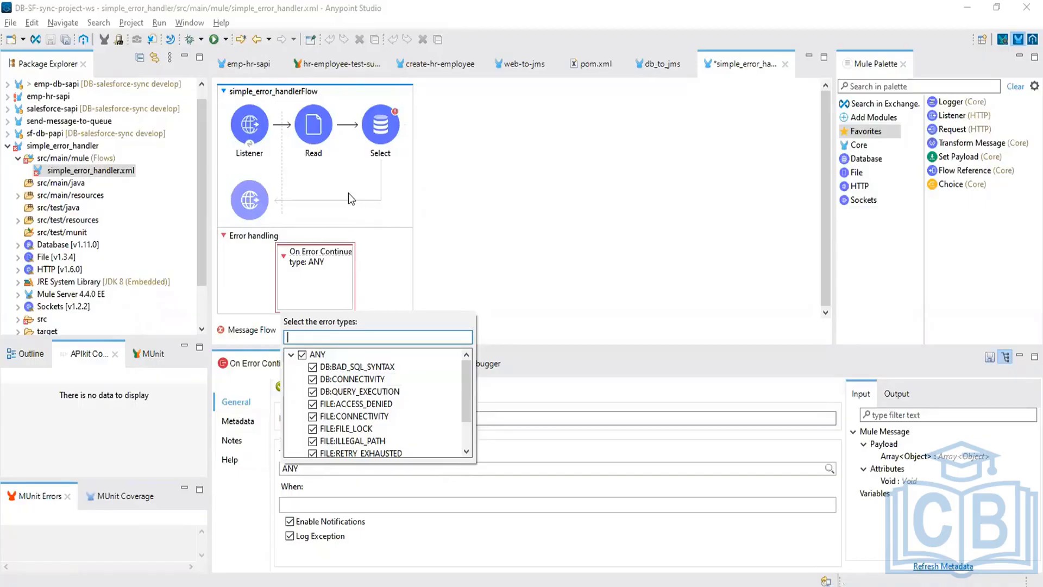
{"action": "left_click", "coordinate": [376, 137]}
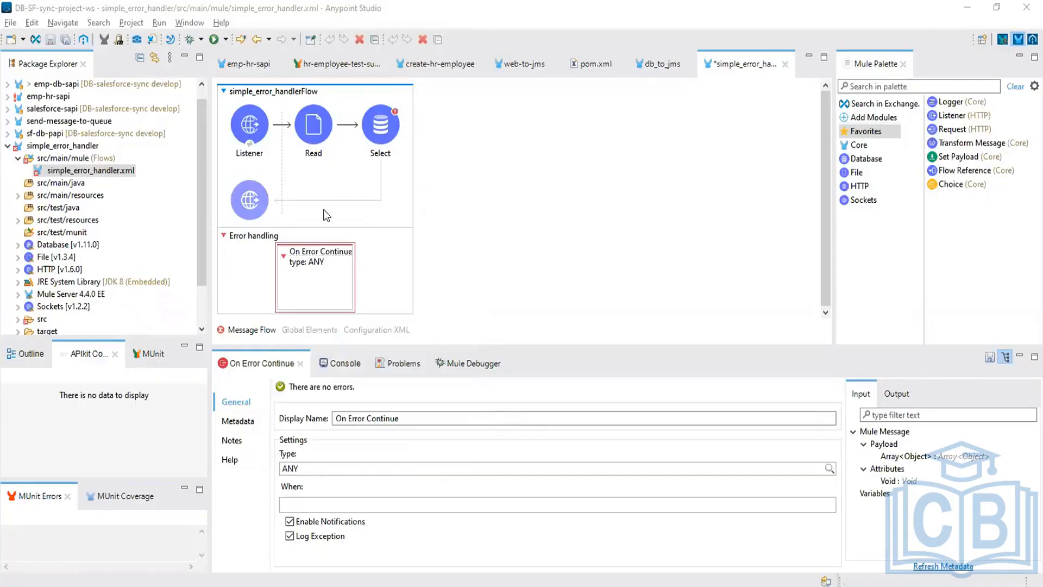
{"action": "left_click", "coordinate": [830, 469]}
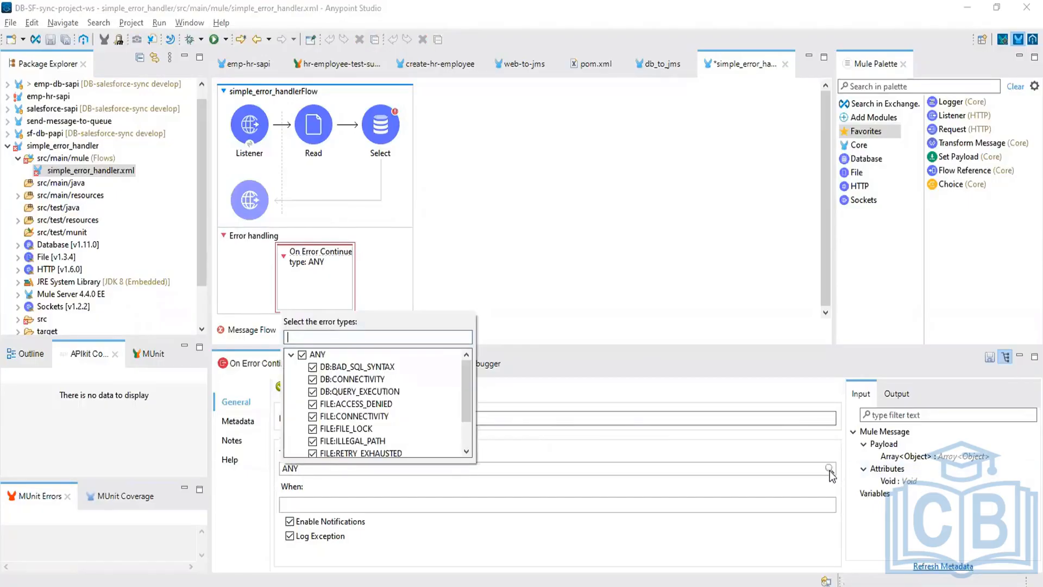
{"action": "left_click", "coordinate": [371, 441]}
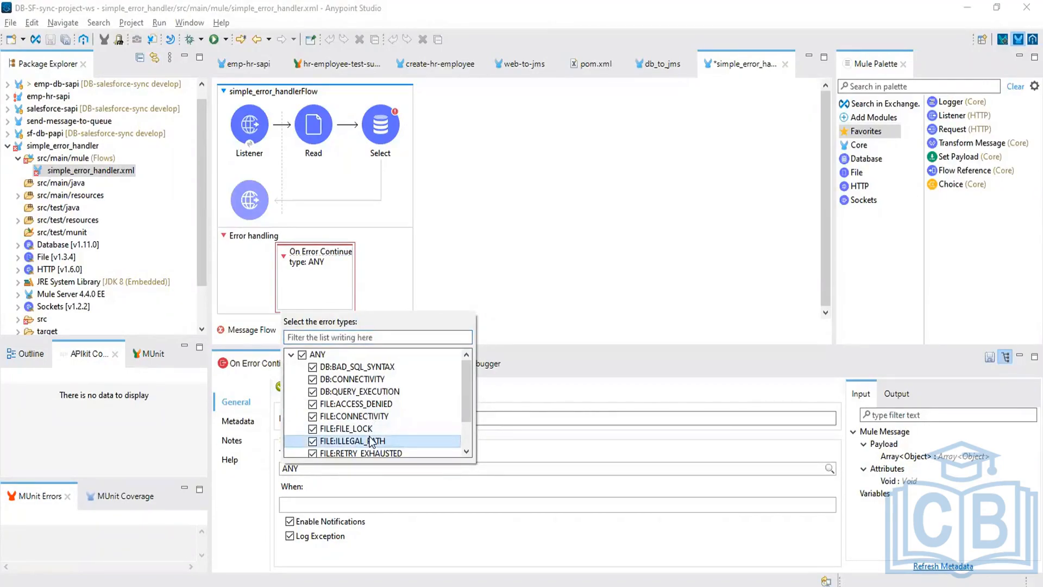
{"action": "left_click", "coordinate": [478, 484]}
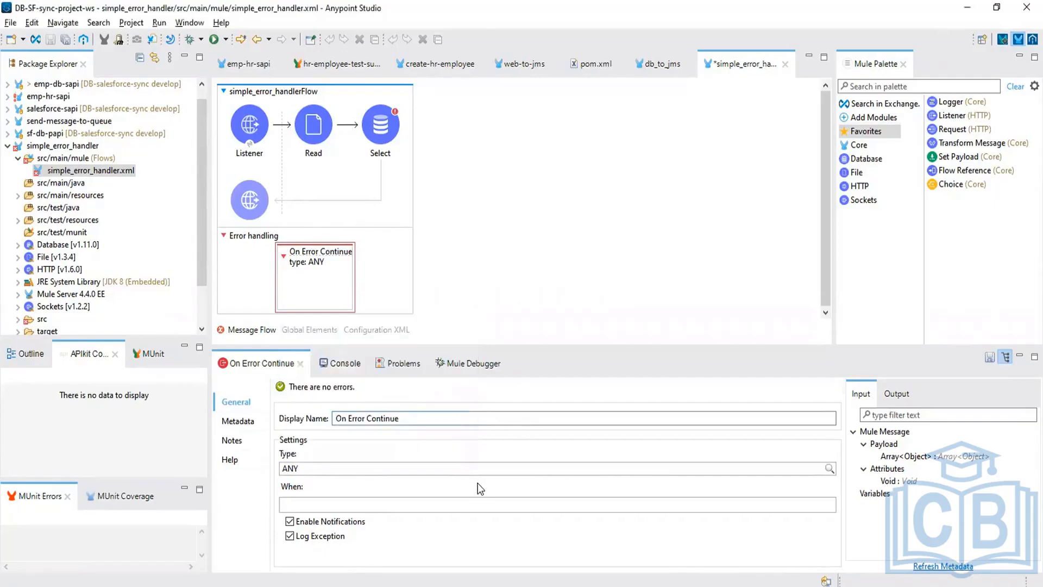
Set the On Error Continue scope's error type to FILE:ILLEGAL_PATH only
{"action": "left_click", "coordinate": [395, 468]}
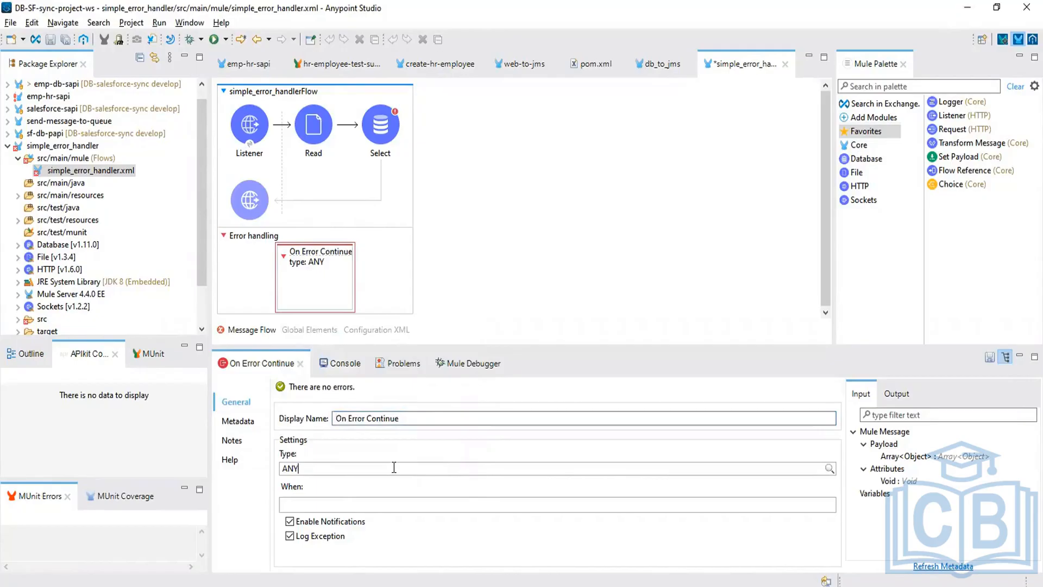
{"action": "key", "text": "BackSpace"}
{"action": "key", "text": "BackSpace"}
{"action": "key", "text": "BackSpace"}
{"action": "left_click", "coordinate": [829, 470]}
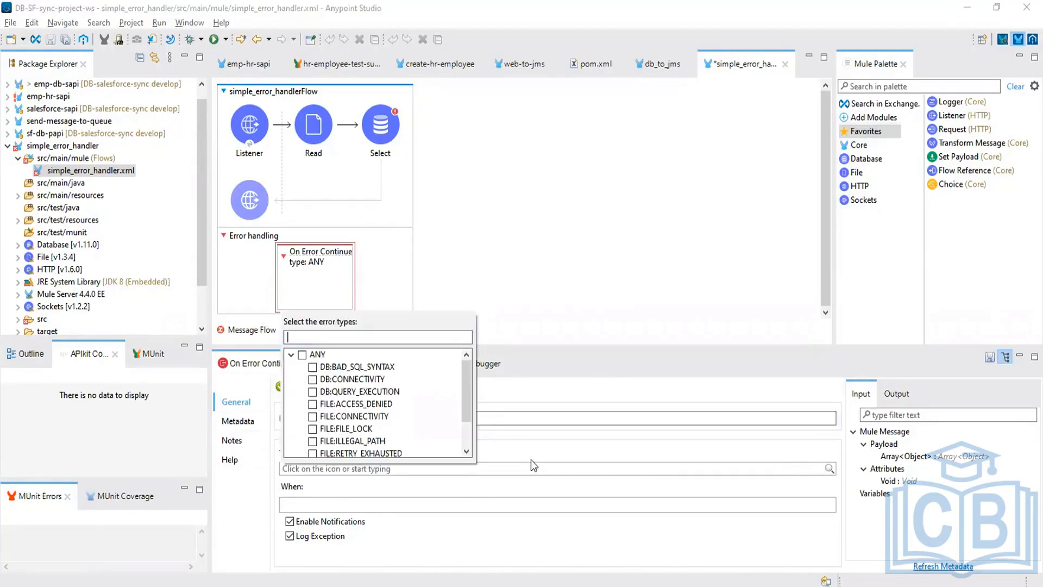
{"action": "left_click", "coordinate": [312, 440]}
{"action": "left_click", "coordinate": [537, 445]}
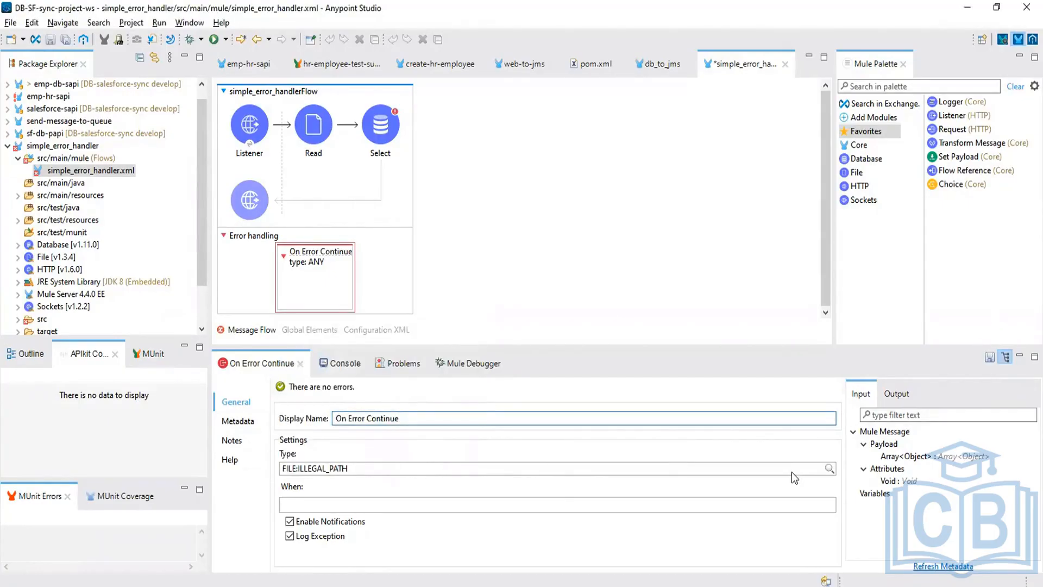
{"action": "left_click", "coordinate": [829, 468]}
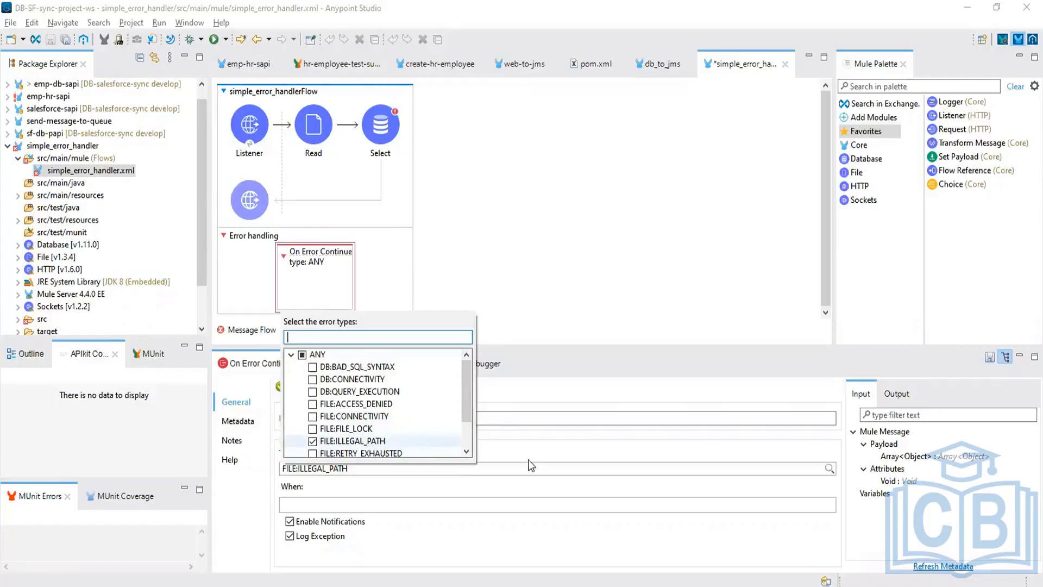
{"action": "left_click", "coordinate": [554, 456]}
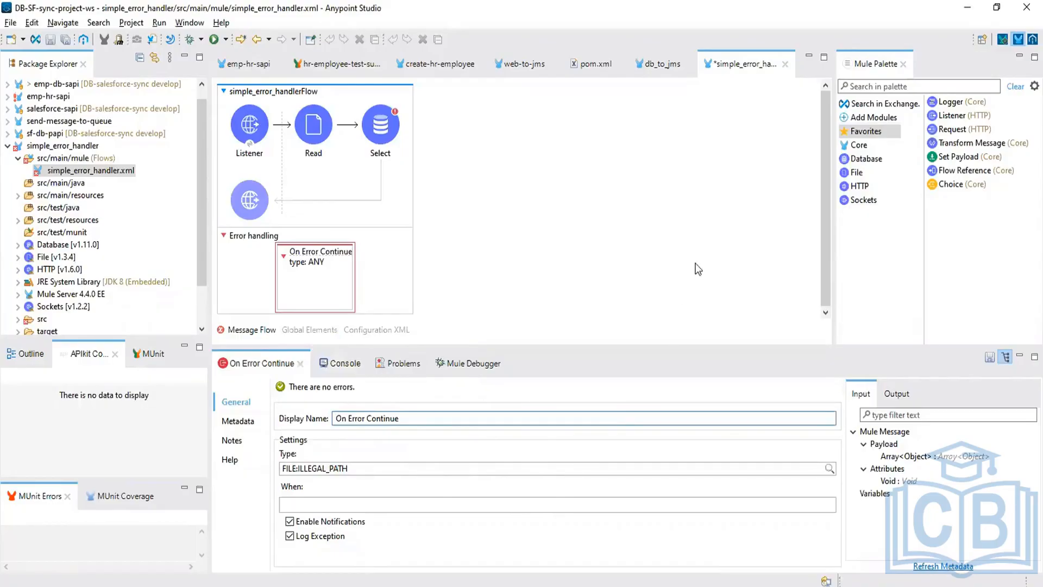
{"action": "left_click", "coordinate": [601, 237]}
Add a second On Error Continue scope below the first and set its error type to FILE:ACCESS_DENIED
{"action": "left_click", "coordinate": [892, 86]}
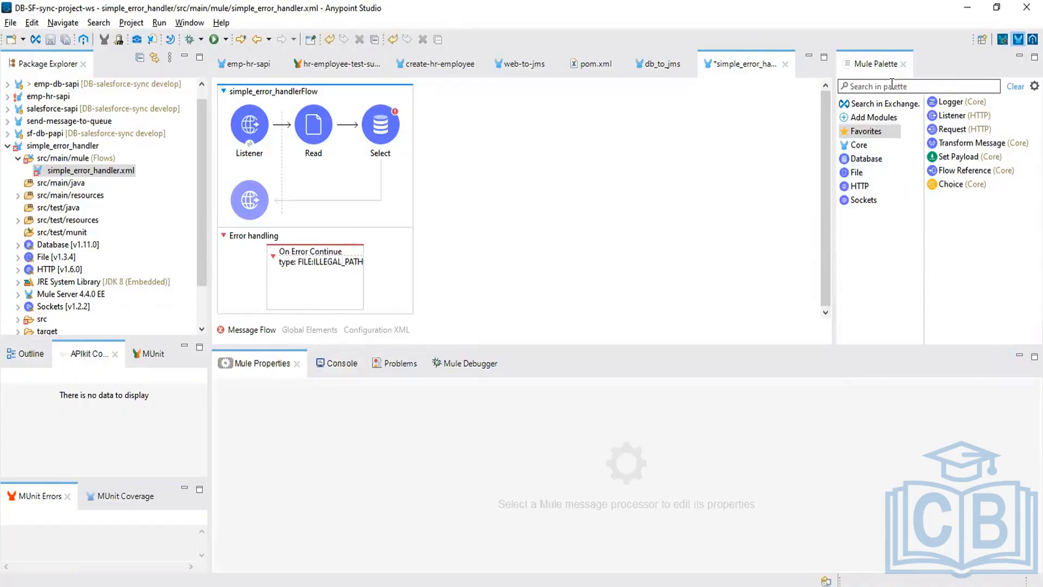
{"action": "type", "text": "on"}
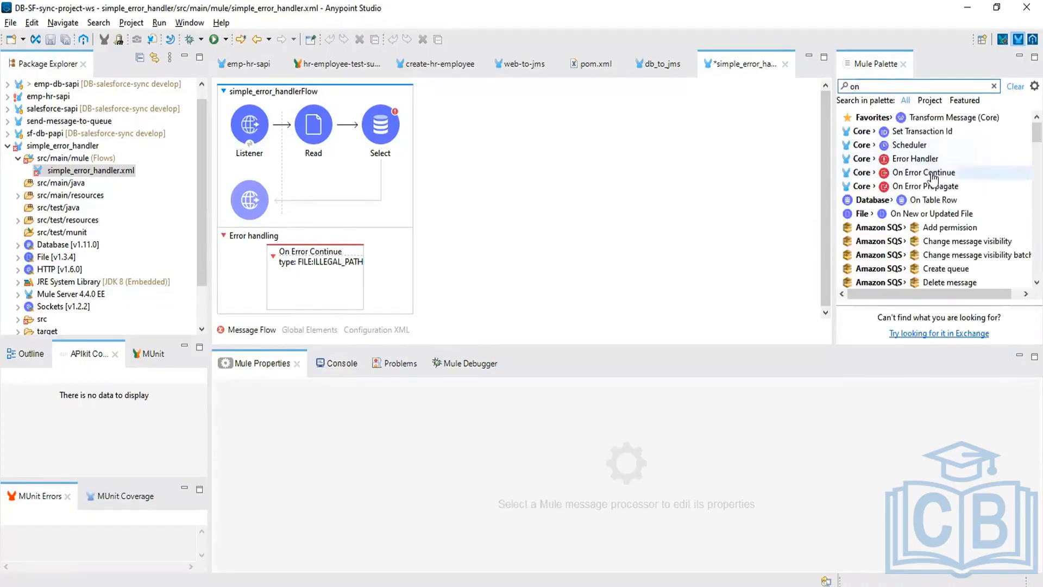
{"action": "left_click_drag", "start_coordinate": [930, 174], "coordinate": [380, 307]}
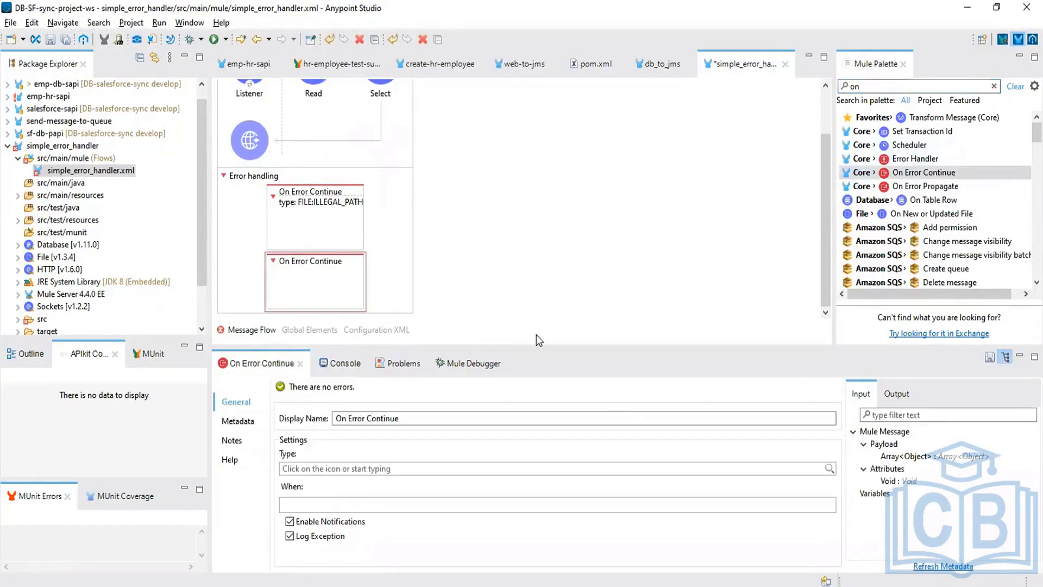
{"action": "left_click", "coordinate": [830, 468]}
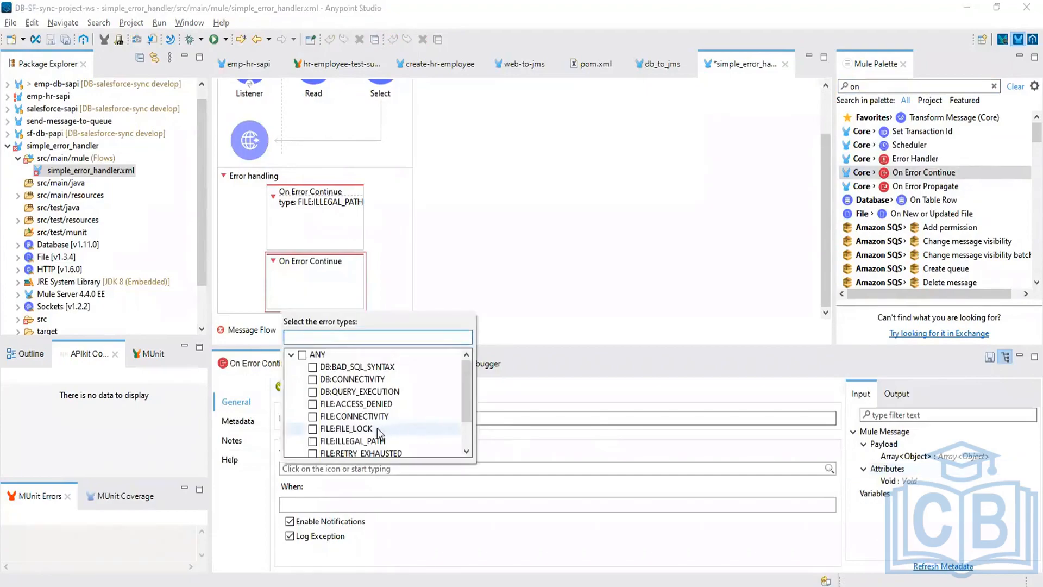
{"action": "left_click", "coordinate": [313, 404]}
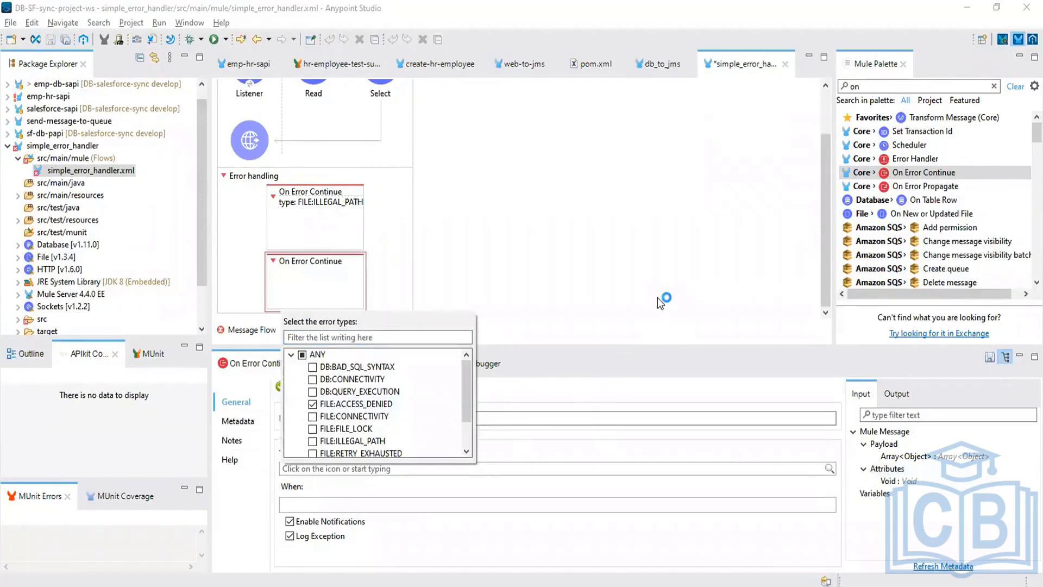
{"action": "left_click", "coordinate": [599, 461]}
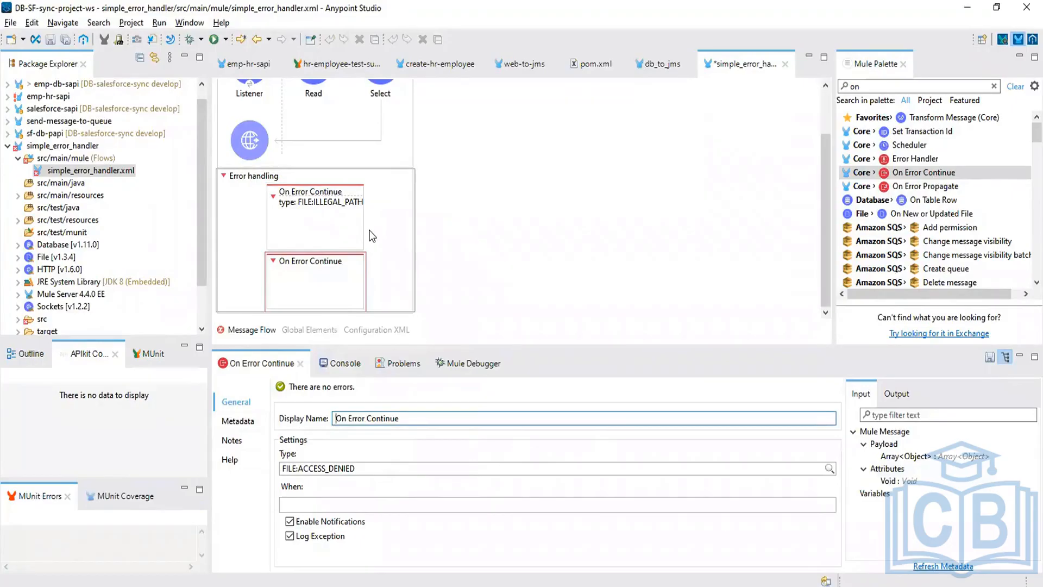
{"action": "left_click", "coordinate": [368, 275]}
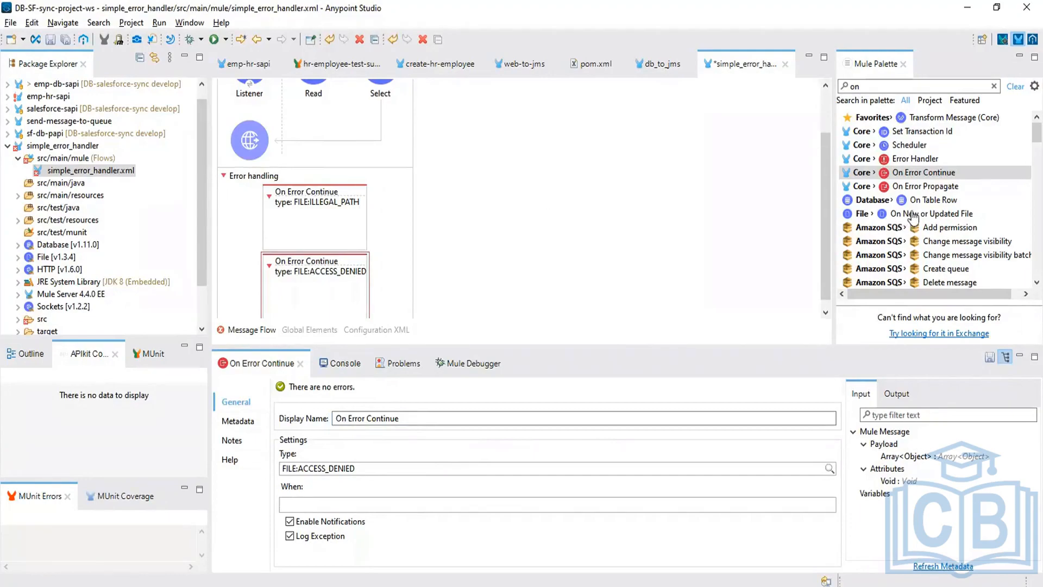
Add a third On Error Continue scope below the FILE:ACCESS_DENIED one and enter ANY as its error type
{"action": "left_click_drag", "start_coordinate": [918, 188], "coordinate": [396, 307]}
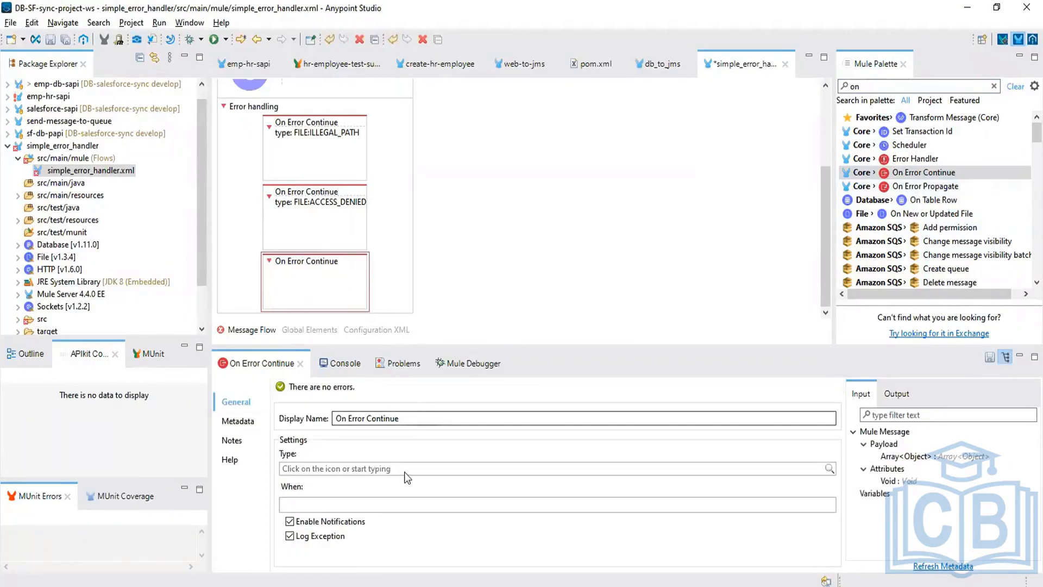
{"action": "left_click", "coordinate": [405, 469]}
{"action": "type", "text": "ANY"}
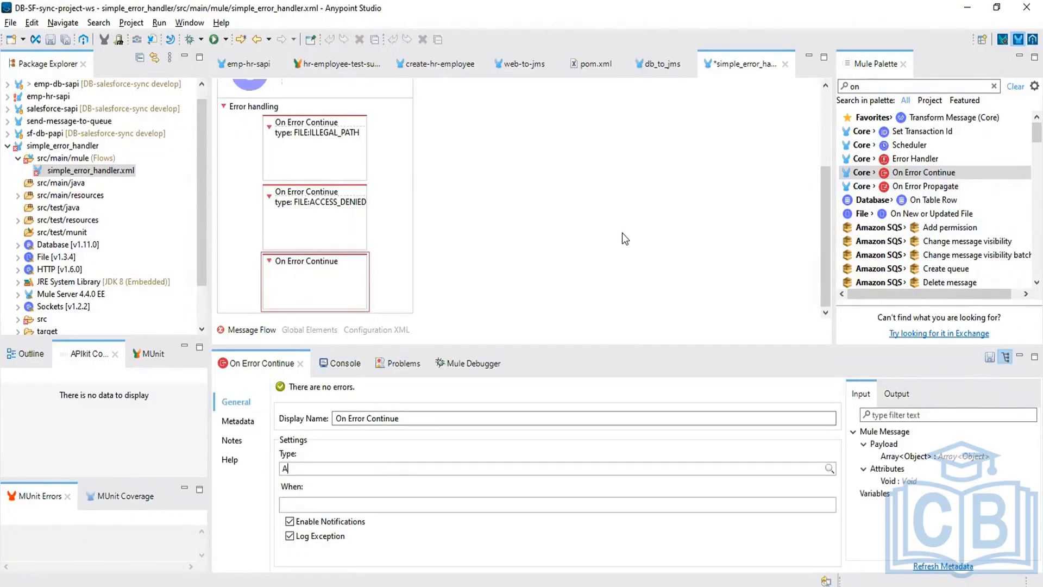
Review the Listener, Read and Select components alongside the three On Error Continue scopes in the flow's error handling section
{"action": "left_click", "coordinate": [339, 304]}
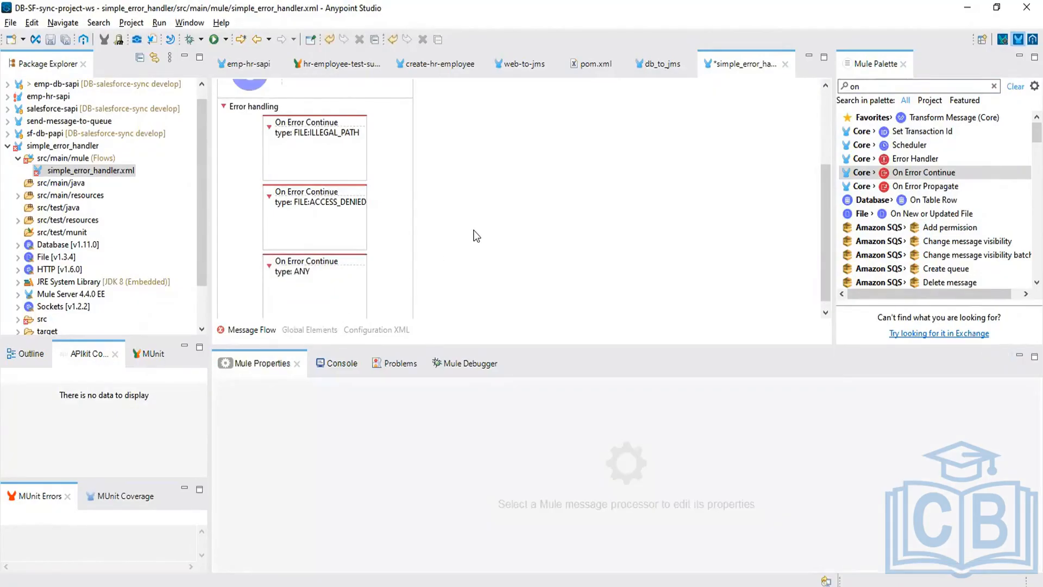
{"action": "scroll", "coordinate": [415, 140], "scroll_direction": "up", "scroll_amount": 5}
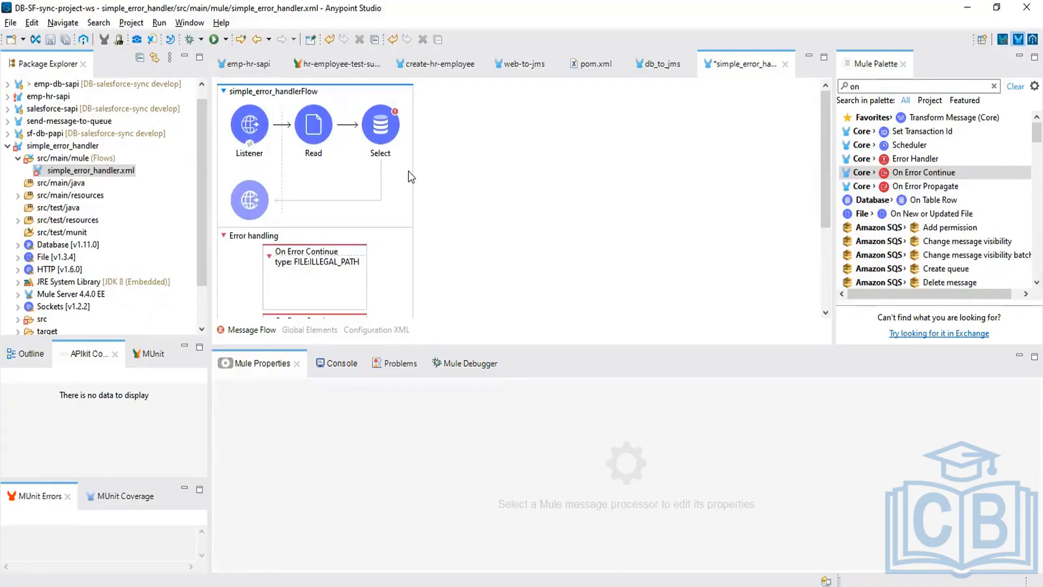
{"action": "scroll", "coordinate": [411, 177], "scroll_direction": "down", "scroll_amount": 5}
{"action": "scroll", "coordinate": [333, 163], "scroll_direction": "up", "scroll_amount": 2}
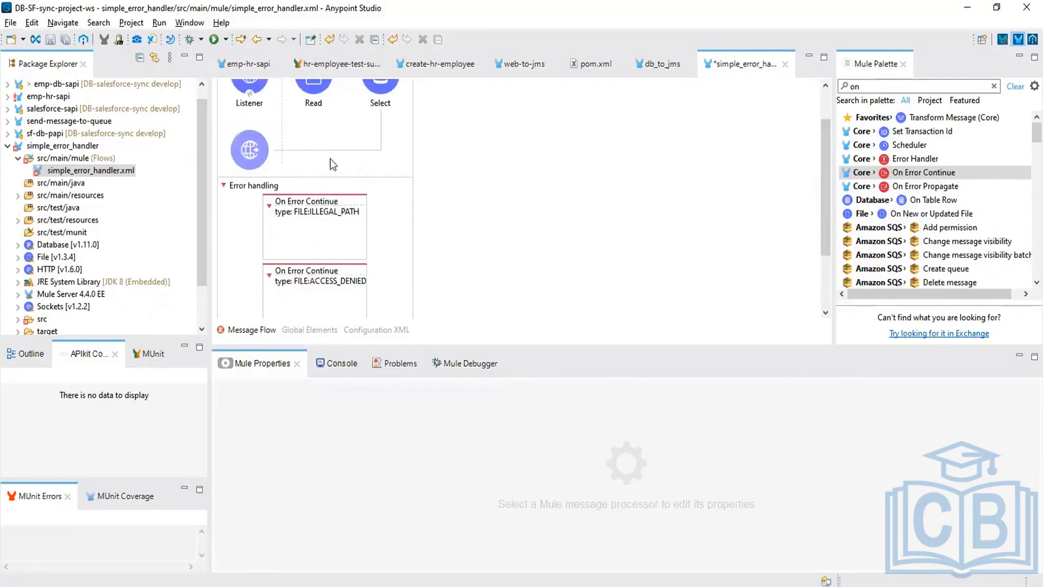
{"action": "scroll", "coordinate": [339, 160], "scroll_direction": "down", "scroll_amount": 2}
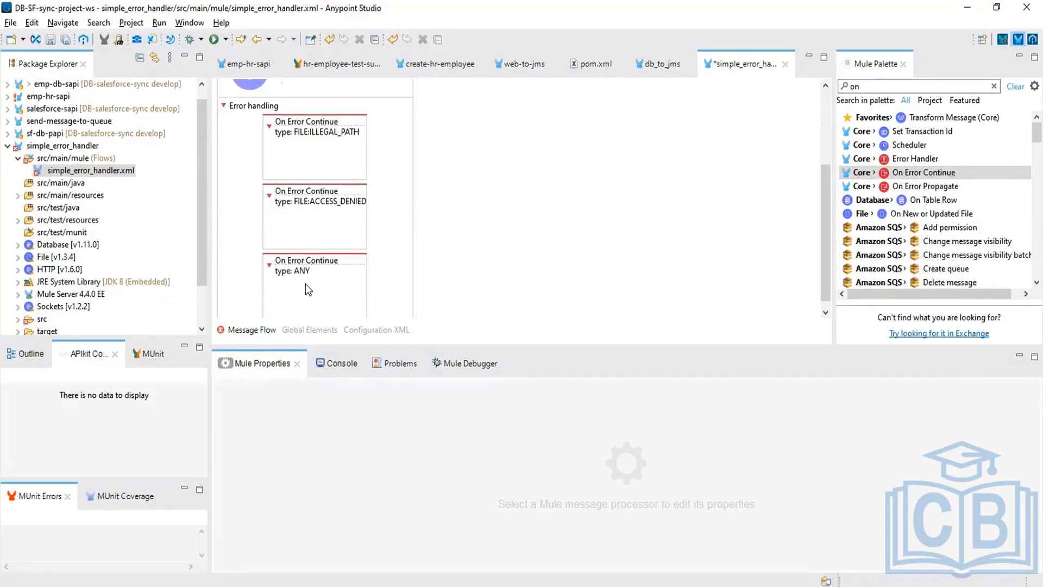
{"action": "left_click", "coordinate": [351, 253]}
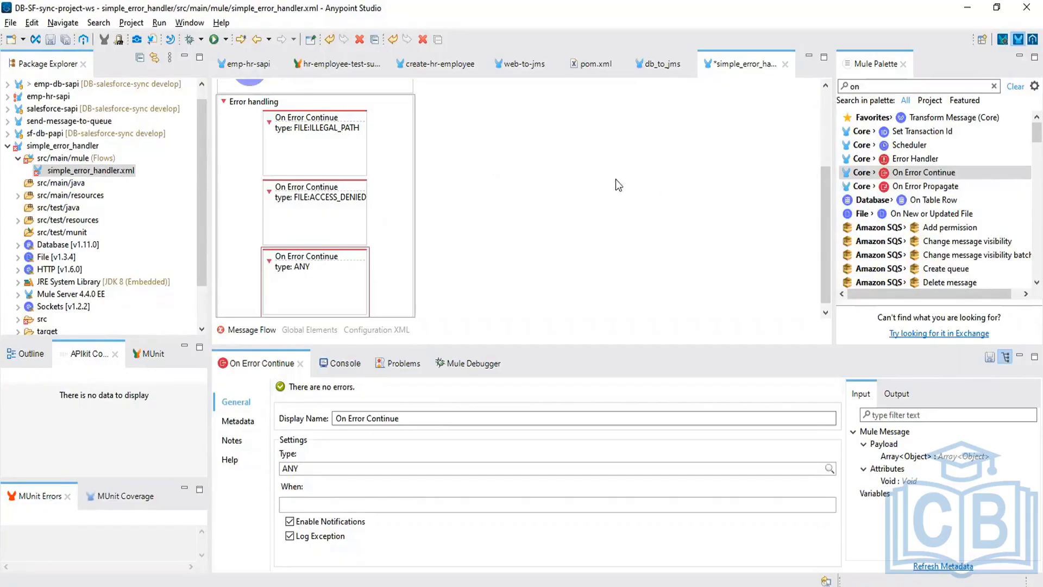
Set the error type of the middle On Error Continue scope to DB:BAD_SQL_SYNTAX only
{"action": "left_click", "coordinate": [342, 191]}
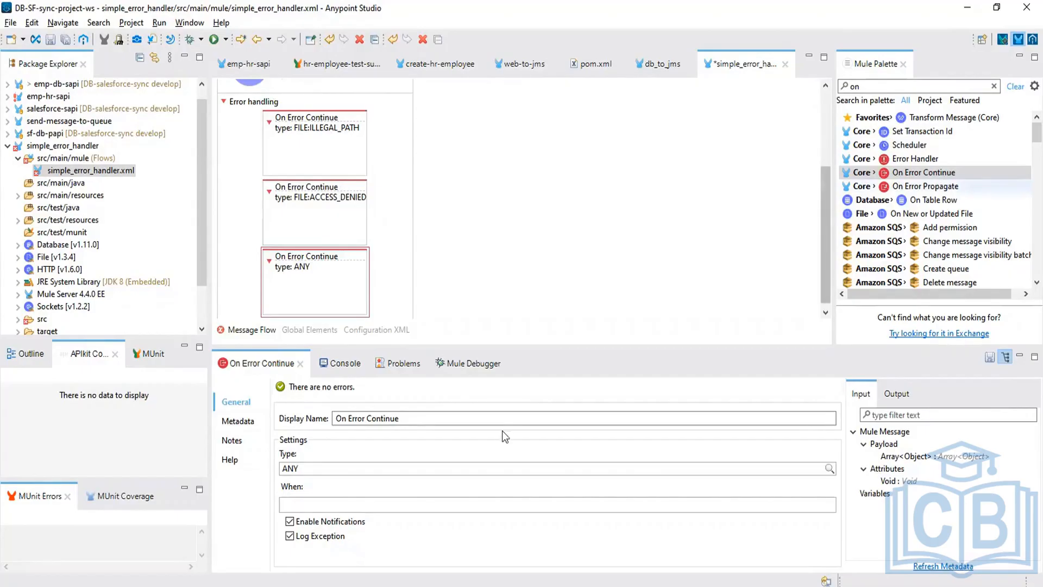
{"action": "double_click", "coordinate": [535, 469]}
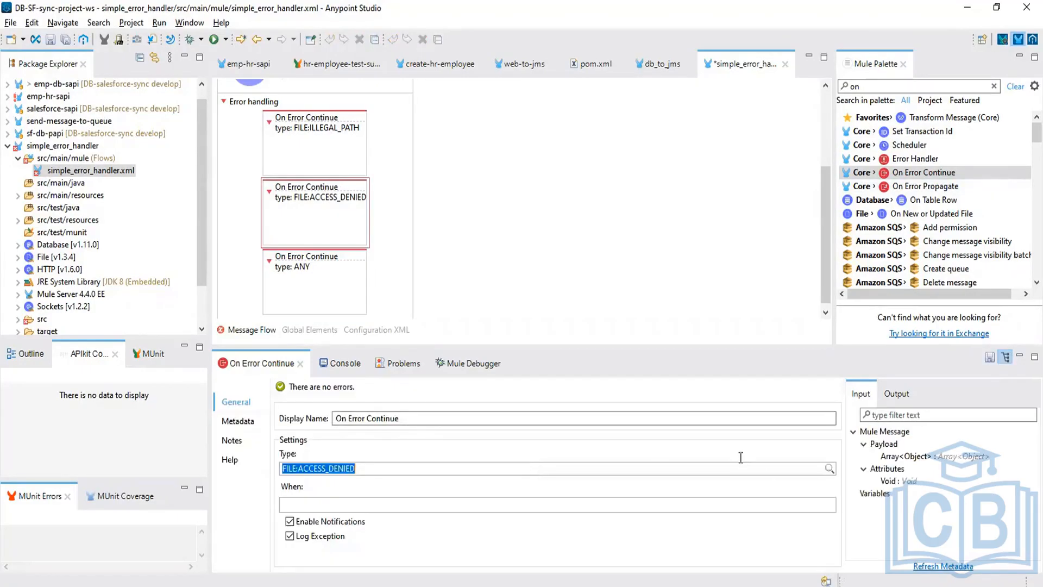
{"action": "key", "text": "BackSpace"}
{"action": "left_click", "coordinate": [830, 469]}
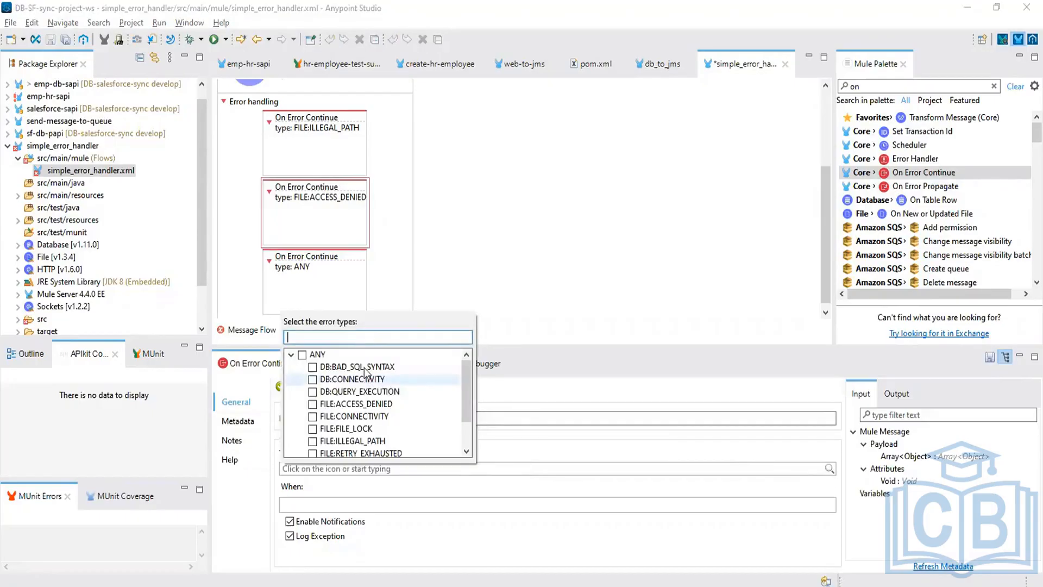
{"action": "left_click", "coordinate": [313, 367]}
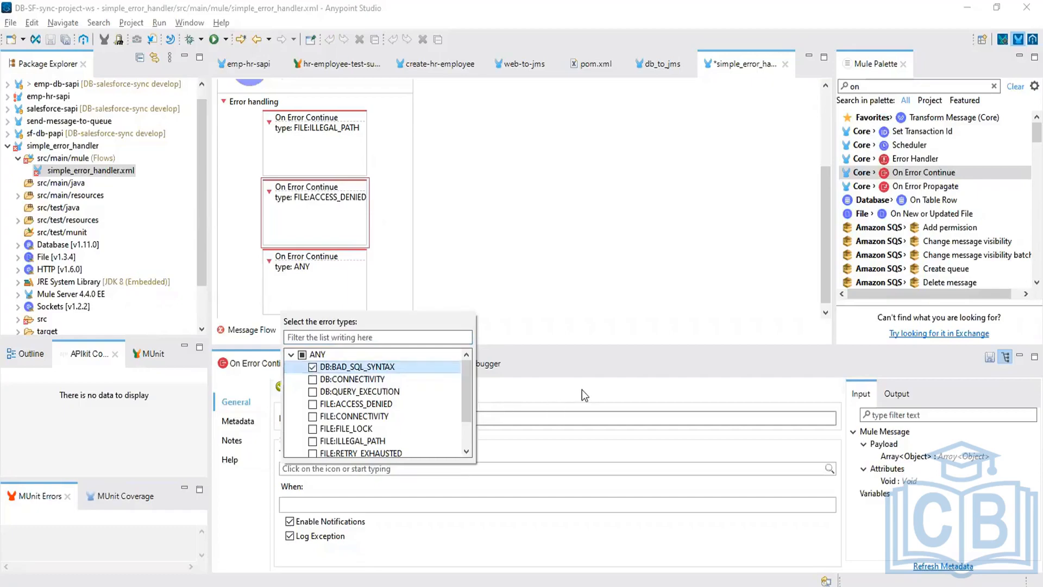
{"action": "left_click", "coordinate": [582, 390]}
{"action": "left_click", "coordinate": [540, 249]}
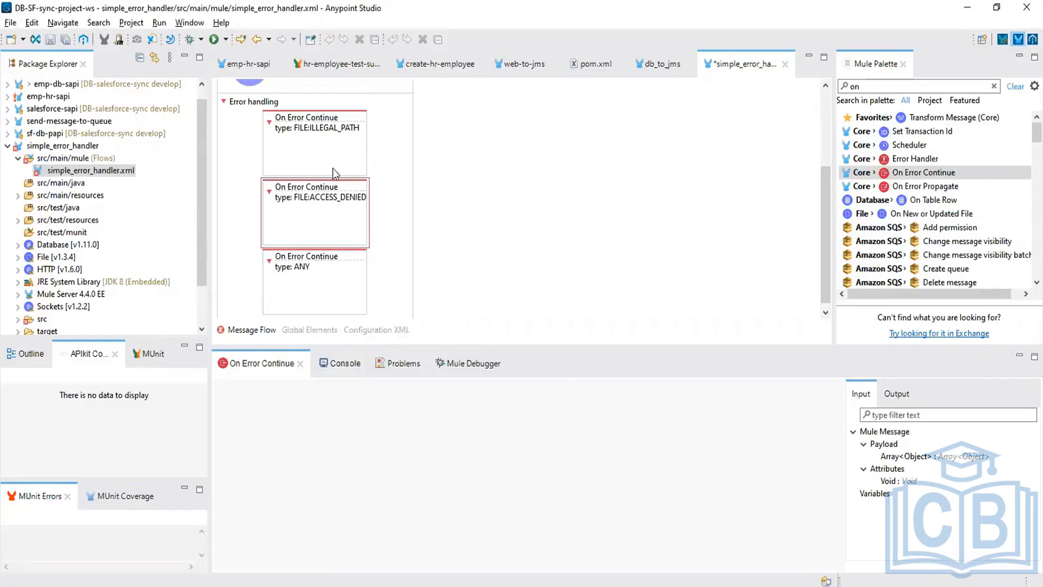
{"action": "left_click", "coordinate": [333, 136]}
Examine the order of the FILE:ILLEGAL_PATH, DB:BAD_SQL_SYNTAX and ANY scopes relative to the flow's components
{"action": "scroll", "coordinate": [393, 96], "scroll_direction": "up", "scroll_amount": 3}
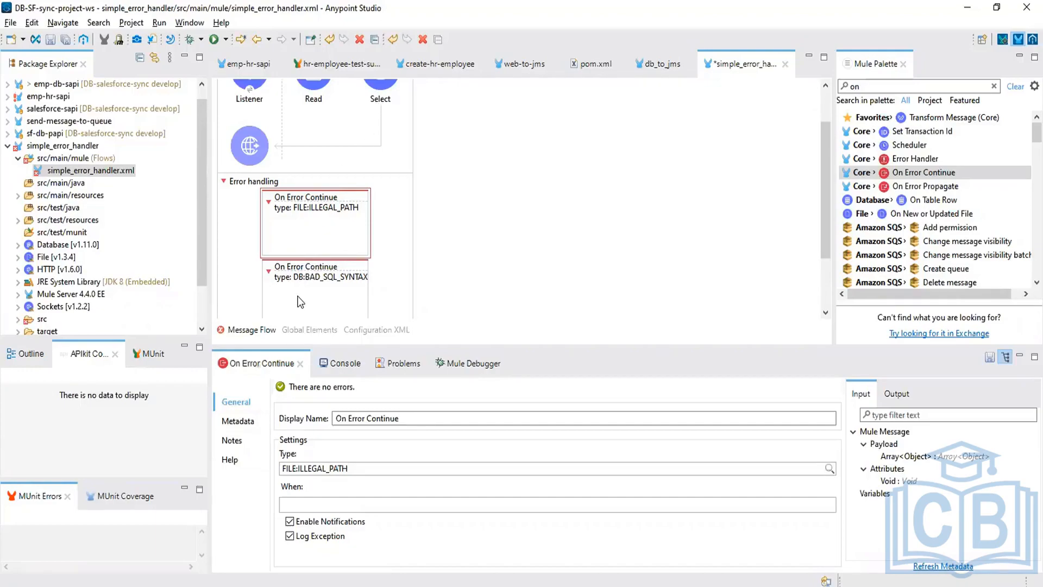
{"action": "scroll", "coordinate": [302, 299], "scroll_direction": "down", "scroll_amount": 3}
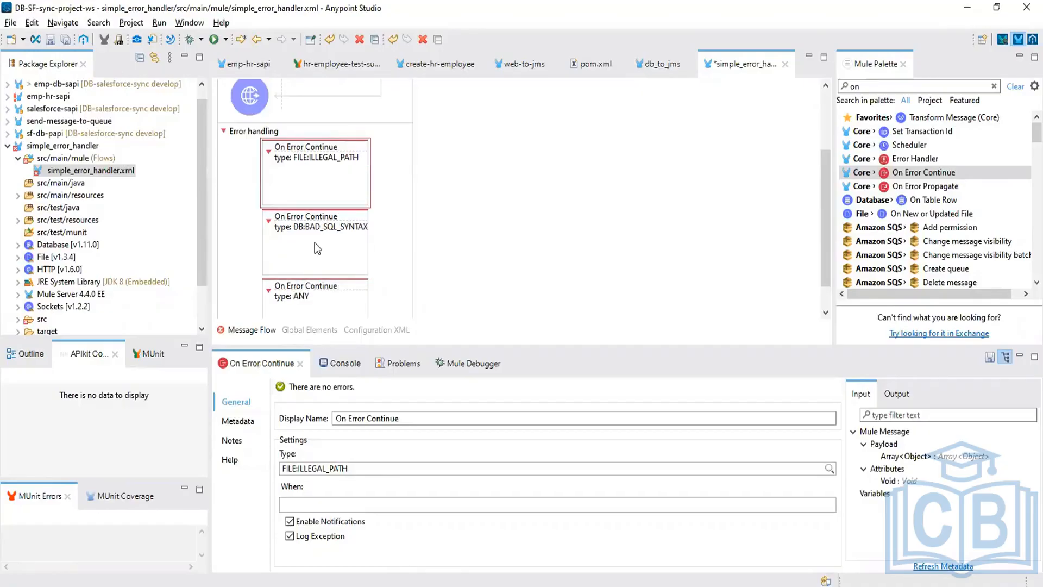
{"action": "left_click", "coordinate": [315, 242]}
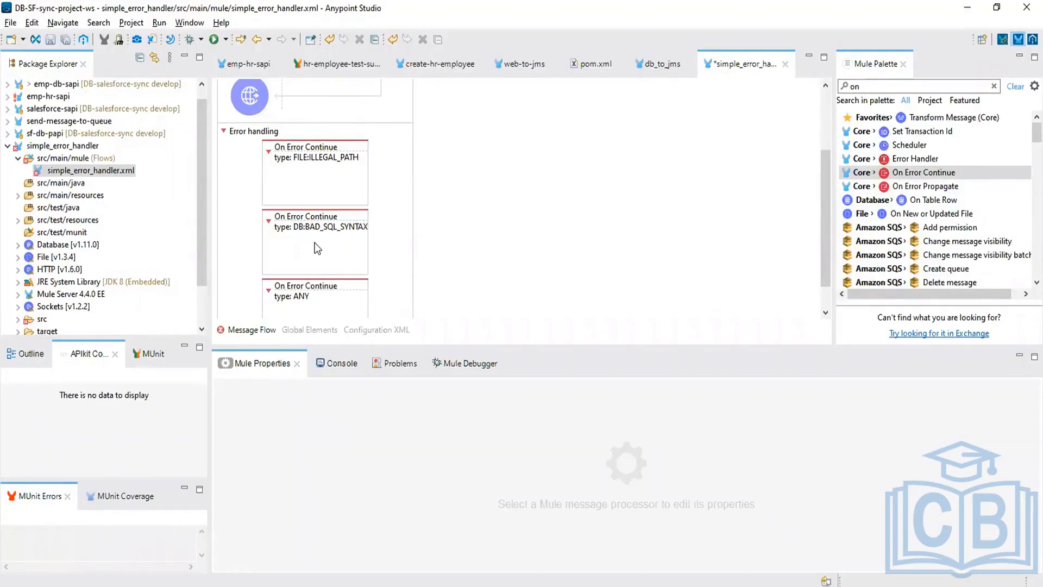
{"action": "left_click", "coordinate": [316, 301]}
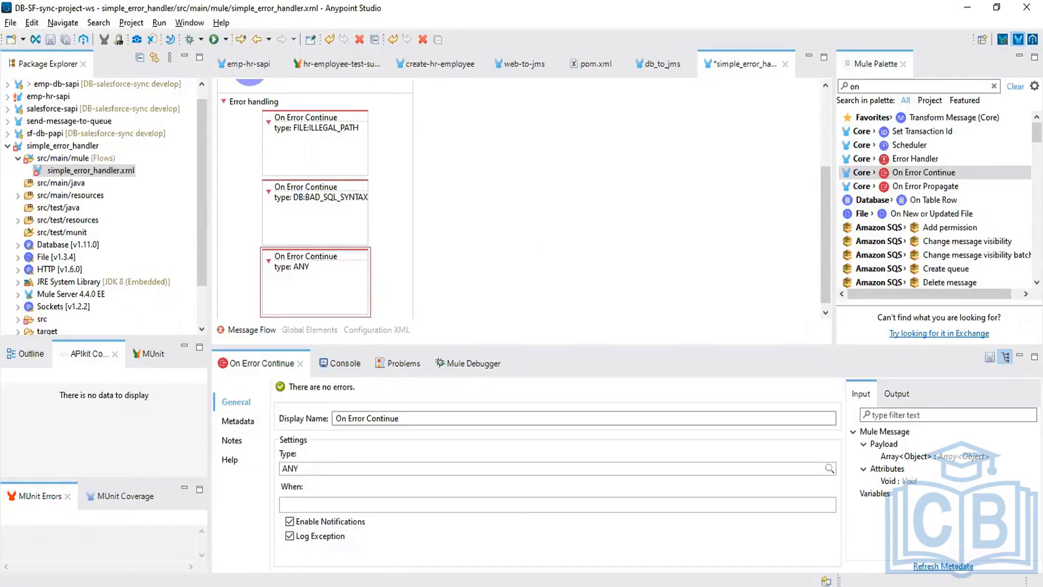
{"action": "scroll", "coordinate": [520, 199], "scroll_direction": "up", "scroll_amount": 3}
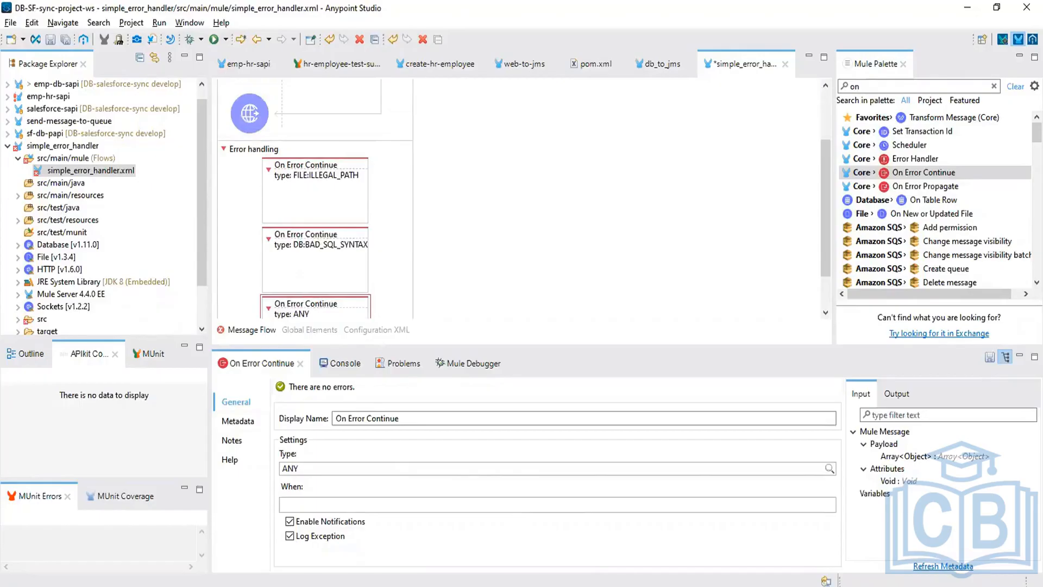
Switch to the OneNote notes and handwrite the heading "Error" in blue ink on a blank area below the existing sketches
{"action": "key", "text": "alt+Tab"}
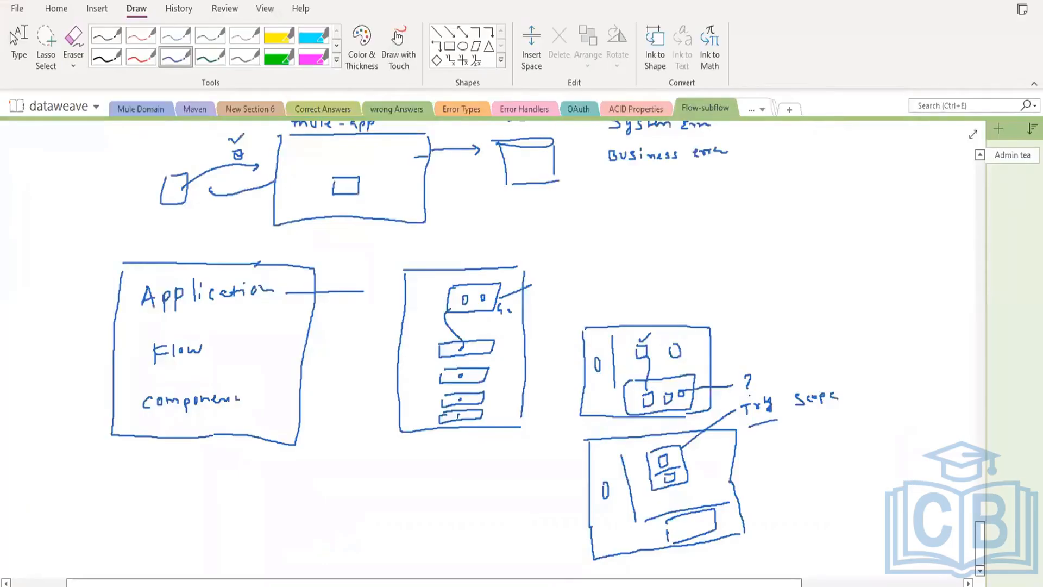
{"action": "scroll", "coordinate": [212, 386], "scroll_direction": "down", "scroll_amount": 8}
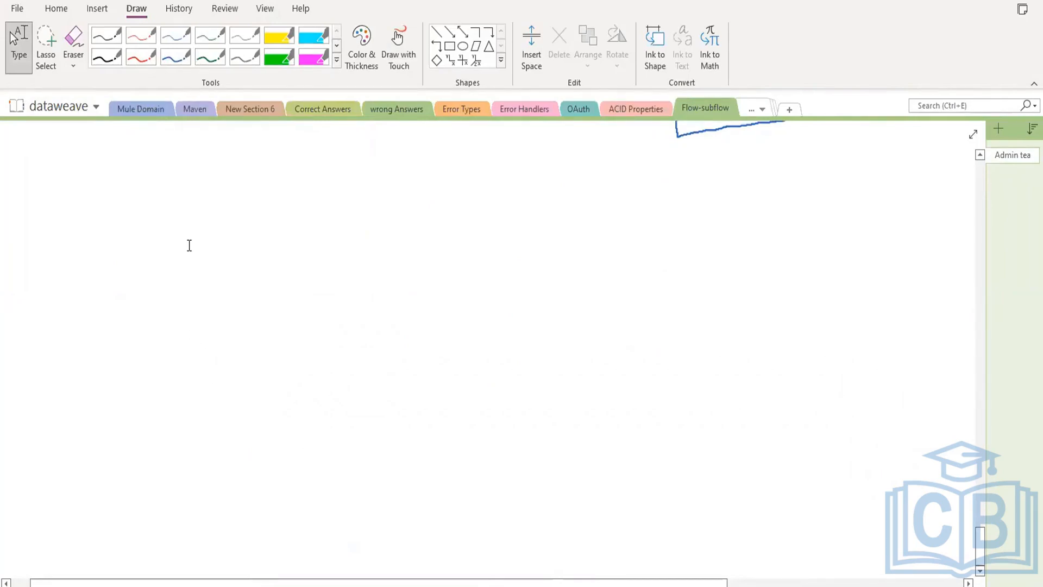
{"action": "left_click", "coordinate": [175, 57]}
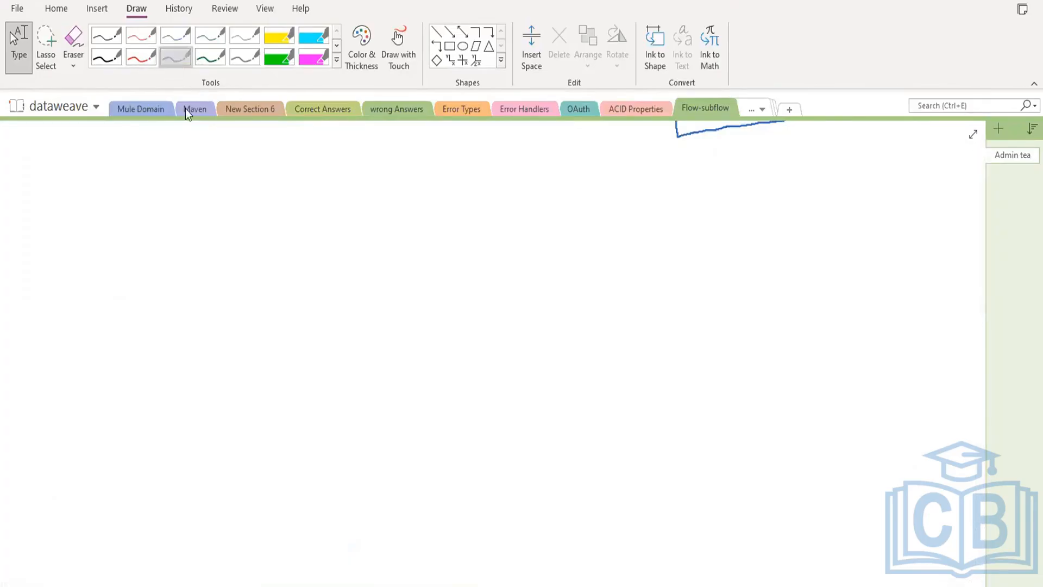
{"action": "mouse_move", "coordinate": [201, 179]}
{"action": "left_mouse_down"}
{"action": "mouse_move", "coordinate": [199, 209]}
{"action": "mouse_move", "coordinate": [223, 176]}
{"action": "mouse_move", "coordinate": [218, 207]}
{"action": "mouse_move", "coordinate": [264, 190]}
{"action": "mouse_move", "coordinate": [292, 204]}
{"action": "mouse_move", "coordinate": [297, 190]}
{"action": "left_mouse_up"}
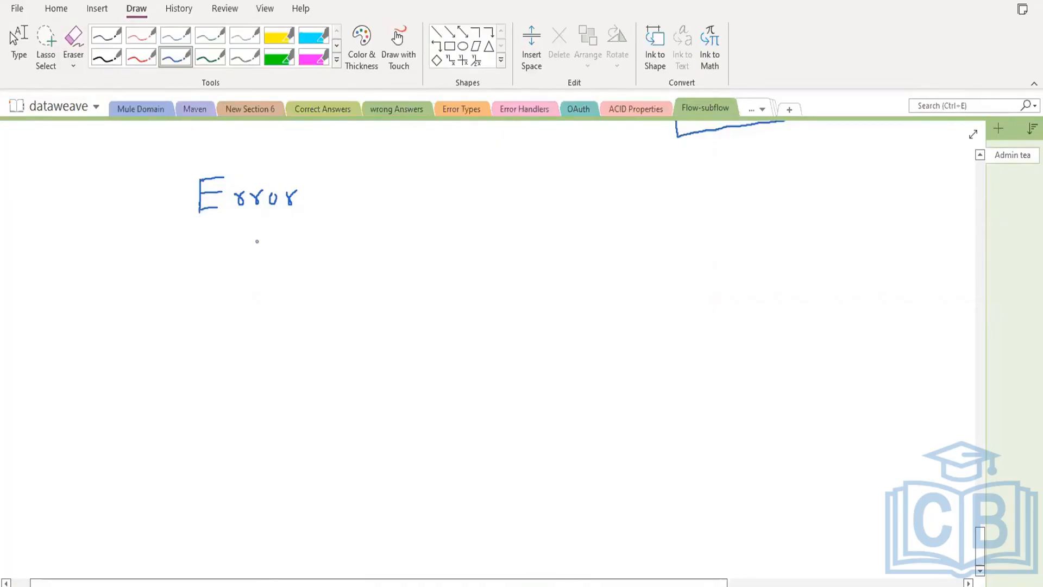
Draw a short vertical line below the "Error" heading and handwrite "Namespace : Identifier" beneath it
{"action": "left_click_drag", "start_coordinate": [241, 224], "coordinate": [242, 252]}
{"action": "mouse_move", "coordinate": [187, 271]}
{"action": "left_mouse_down"}
{"action": "mouse_move", "coordinate": [186, 292]}
{"action": "mouse_move", "coordinate": [199, 271]}
{"action": "mouse_move", "coordinate": [258, 297]}
{"action": "left_mouse_up"}
{"action": "mouse_move", "coordinate": [257, 281]}
{"action": "left_mouse_down"}
{"action": "mouse_move", "coordinate": [335, 290]}
{"action": "mouse_move", "coordinate": [343, 276]}
{"action": "mouse_move", "coordinate": [347, 290]}
{"action": "mouse_move", "coordinate": [360, 280]}
{"action": "mouse_move", "coordinate": [385, 289]}
{"action": "left_mouse_up"}
{"action": "left_click", "coordinate": [272, 279]}
{"action": "left_click", "coordinate": [272, 286]}
{"action": "mouse_move", "coordinate": [388, 277]}
{"action": "left_mouse_down"}
{"action": "mouse_move", "coordinate": [401, 290]}
{"action": "mouse_move", "coordinate": [430, 282]}
{"action": "left_mouse_up"}
{"action": "left_click", "coordinate": [412, 281]}
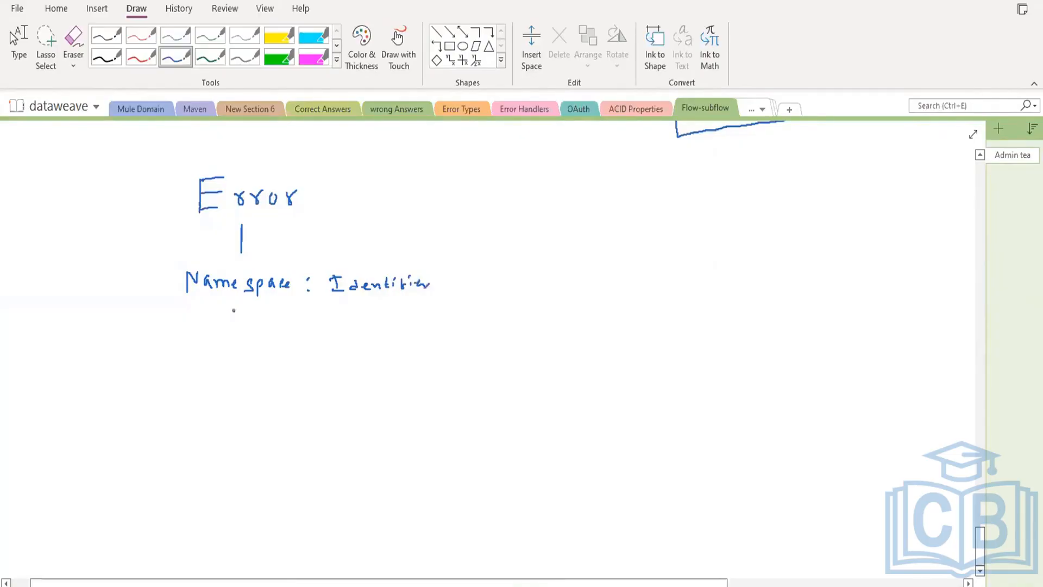
Draw a downward arrow under "Namespace" and handwrite the example "DB : Bad SQL syntax" below it
{"action": "left_click_drag", "start_coordinate": [234, 311], "coordinate": [234, 332]}
{"action": "left_click_drag", "start_coordinate": [221, 350], "coordinate": [221, 365]}
{"action": "left_click", "coordinate": [246, 360]}
{"action": "left_click", "coordinate": [268, 351]}
{"action": "mouse_move", "coordinate": [270, 348]}
{"action": "left_mouse_down"}
{"action": "mouse_move", "coordinate": [276, 361]}
{"action": "mouse_move", "coordinate": [409, 359]}
{"action": "left_mouse_up"}
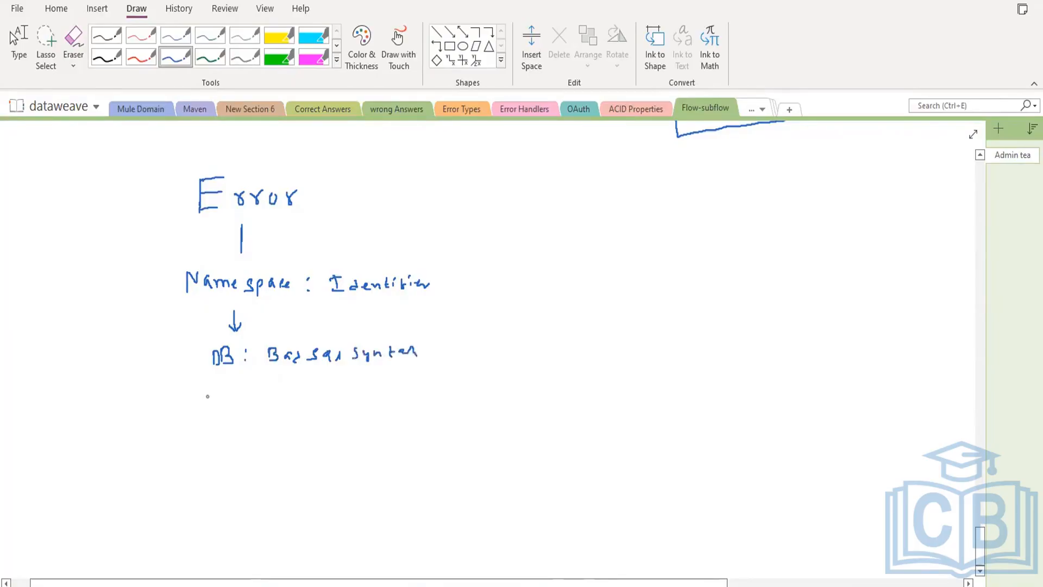
Handwrite a second DB connectivity example below the first and draw a slanted stroke beside the two DB lines
{"action": "mouse_move", "coordinate": [210, 395]}
{"action": "left_mouse_down"}
{"action": "mouse_move", "coordinate": [211, 410]}
{"action": "mouse_move", "coordinate": [198, 413]}
{"action": "left_mouse_up"}
{"action": "left_click", "coordinate": [235, 399]}
{"action": "left_click", "coordinate": [235, 405]}
{"action": "mouse_move", "coordinate": [266, 391]}
{"action": "left_mouse_down"}
{"action": "mouse_move", "coordinate": [264, 402]}
{"action": "mouse_move", "coordinate": [357, 398]}
{"action": "left_mouse_up"}
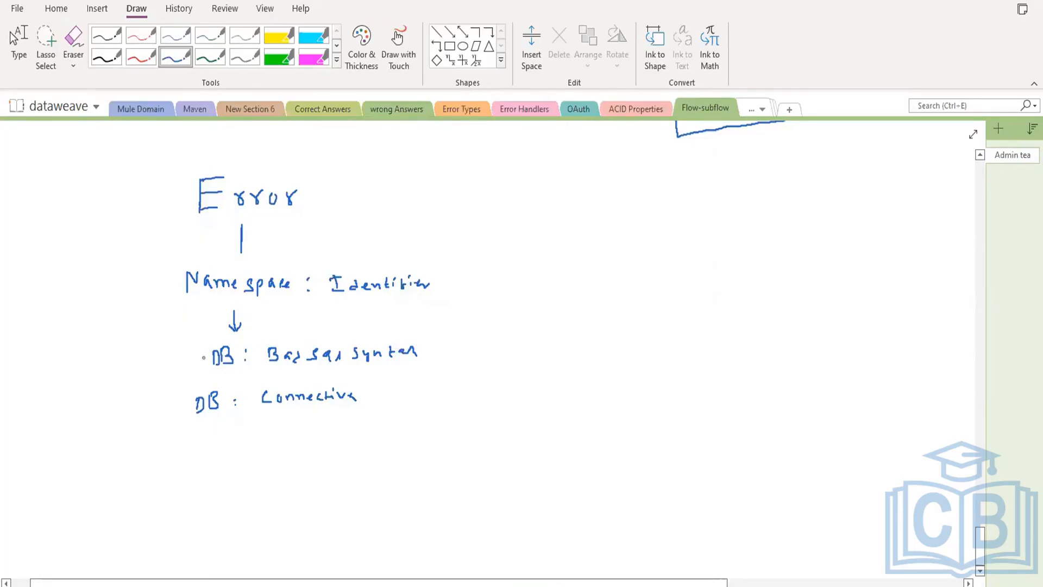
{"action": "left_click_drag", "start_coordinate": [188, 353], "coordinate": [168, 404]}
Handwrite a "File :" namespace example below the DB examples
{"action": "left_click_drag", "start_coordinate": [216, 448], "coordinate": [216, 472]}
{"action": "mouse_move", "coordinate": [216, 447]}
{"action": "left_mouse_down"}
{"action": "mouse_move", "coordinate": [237, 463]}
{"action": "mouse_move", "coordinate": [261, 460]}
{"action": "left_mouse_up"}
{"action": "left_click", "coordinate": [278, 452]}
{"action": "left_click", "coordinate": [277, 460]}
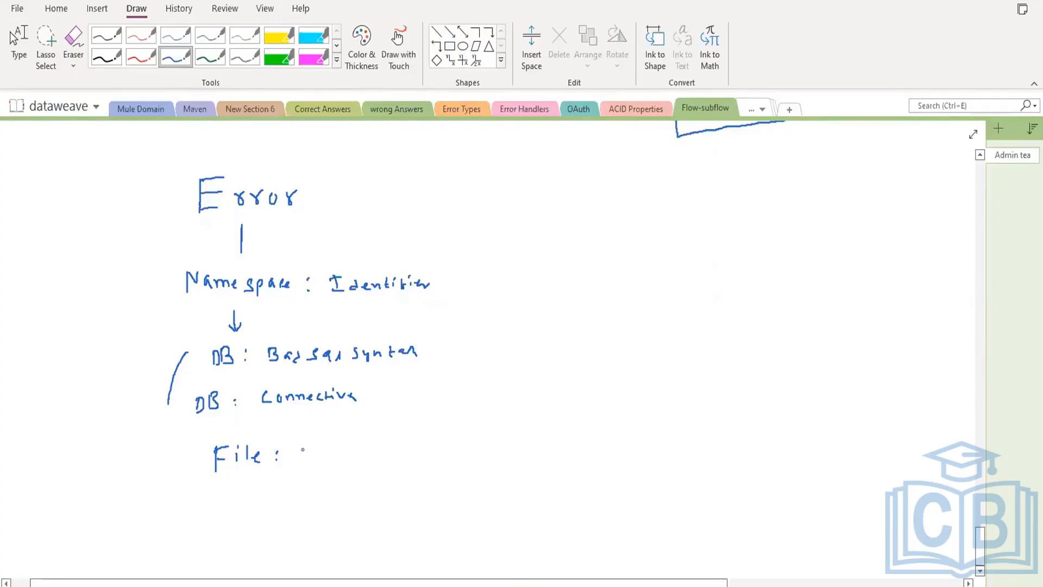
{"action": "left_click_drag", "start_coordinate": [303, 449], "coordinate": [309, 461]}
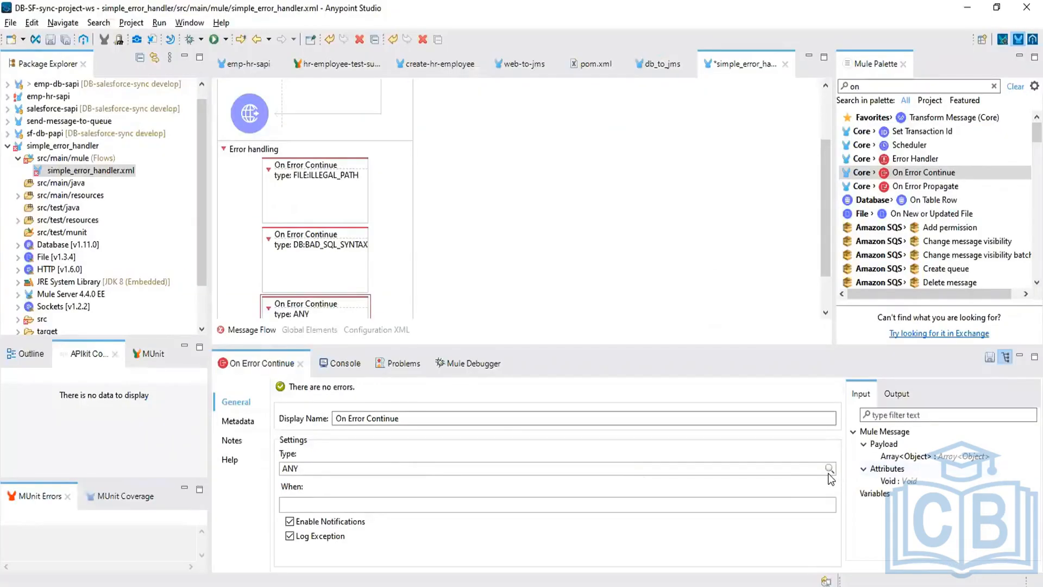
Examine the error types covered by ANY in the last On Error Continue scope, and inspect the FILE:ILLEGAL_PATH scope
{"action": "left_click", "coordinate": [828, 473]}
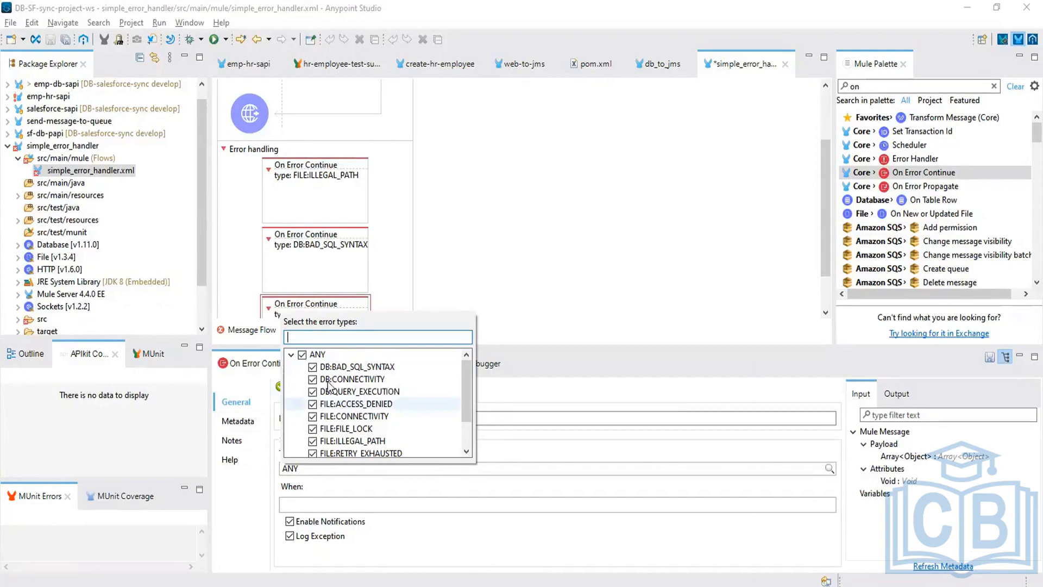
{"action": "left_click", "coordinate": [312, 180]}
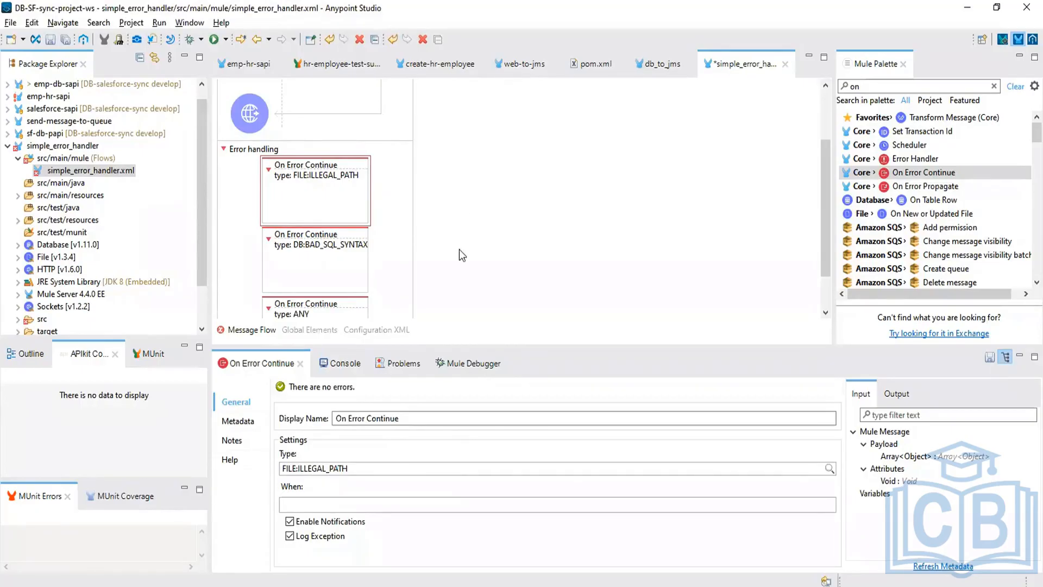
{"action": "scroll", "coordinate": [460, 252], "scroll_direction": "up", "scroll_amount": 3}
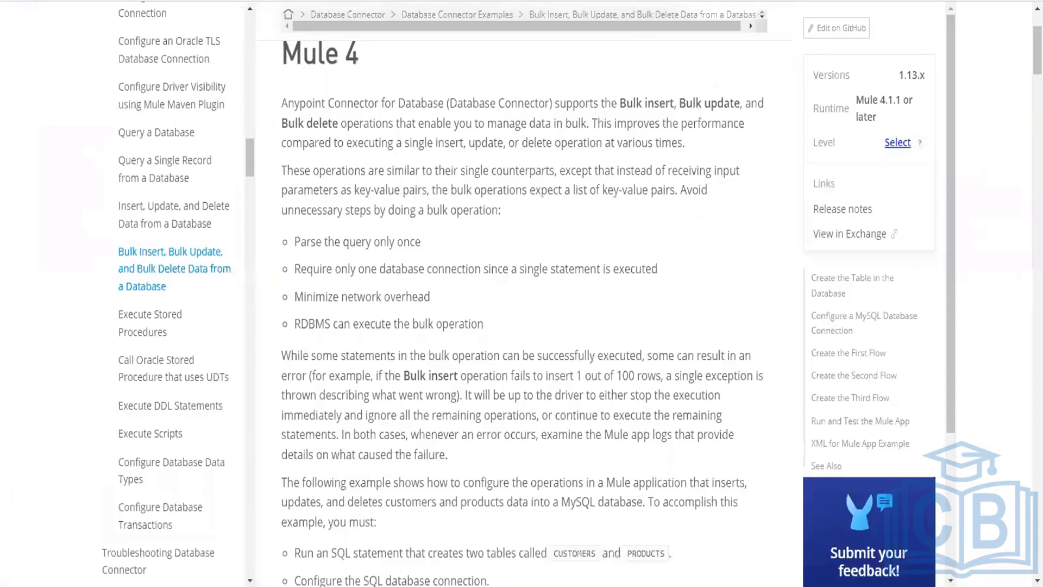
{"action": "scroll", "coordinate": [522, 326], "scroll_direction": "up", "scroll_amount": 3}
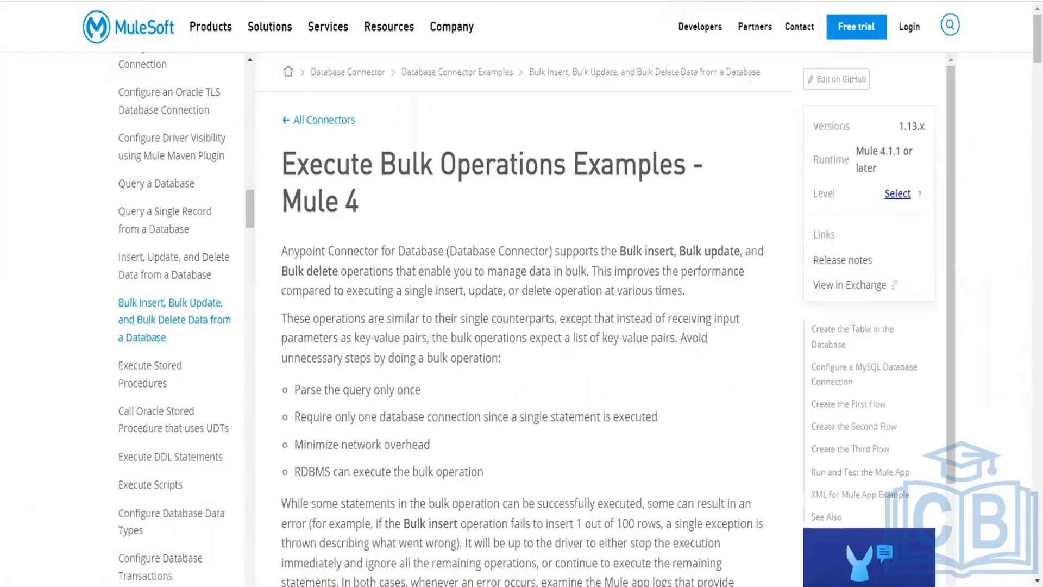
{"action": "type", "text": "d"}
{"action": "key", "text": "BackSpace"}
{"action": "key", "text": "BackSpace"}
{"action": "key", "text": "BackSpace"}
{"action": "key", "text": "BackSpace"}
{"action": "key", "text": "BackSpace"}
{"action": "key", "text": "BackSpace"}
{"action": "key", "text": "BackSpace"}
{"action": "key", "text": "BackSpace"}
{"action": "key", "text": "BackSpace"}
{"action": "key", "text": "BackSpace"}
{"action": "key", "text": "BackSpace"}
{"action": "key", "text": "BackSpace"}
{"action": "key", "text": "BackSpace"}
{"action": "key", "text": "BackSpace"}
{"action": "key", "text": "BackSpace"}
{"action": "key", "text": "BackSpace"}
{"action": "key", "text": "BackSpace"}
{"action": "key", "text": "BackSpace"}
{"action": "key", "text": "BackSpace"}
{"action": "key", "text": "BackSpace"}
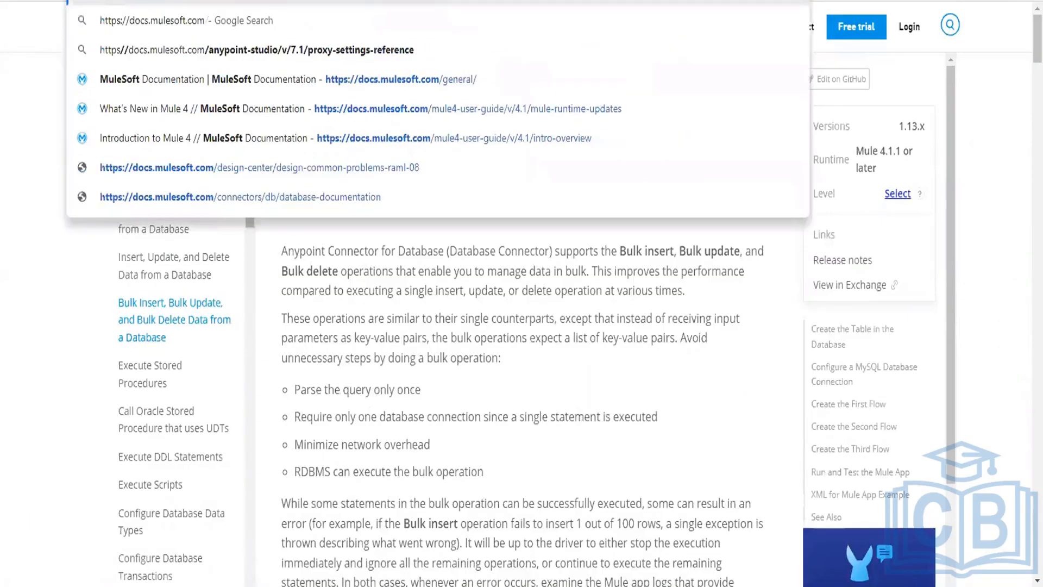
{"action": "key", "text": "Return"}
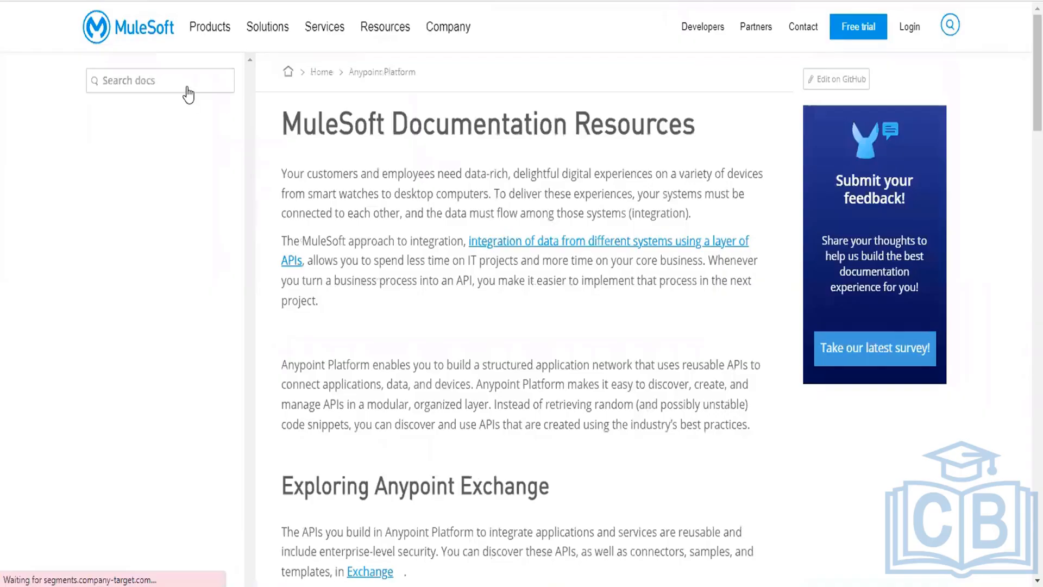
Search the MuleSoft documentation for "error handling" and open the Error Handlers article
{"action": "left_click", "coordinate": [188, 94]}
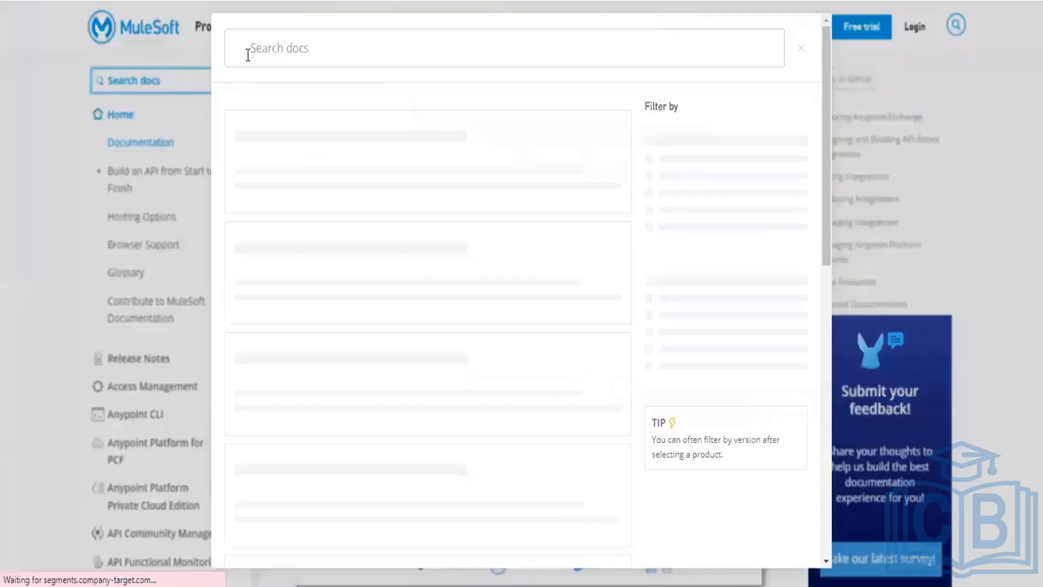
{"action": "left_click", "coordinate": [248, 52]}
{"action": "type", "text": "Err"}
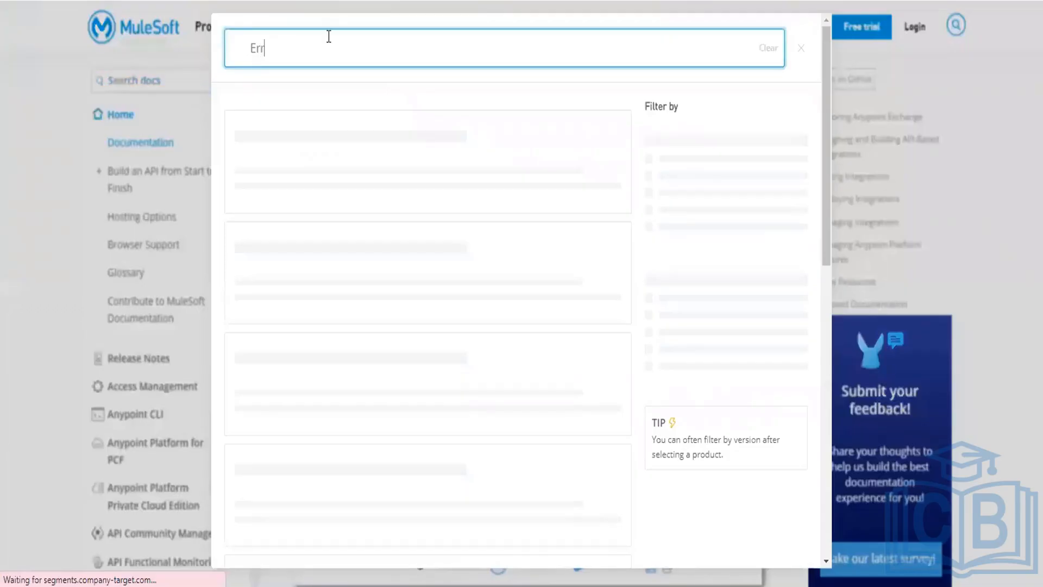
{"action": "type", "text": "or ha"}
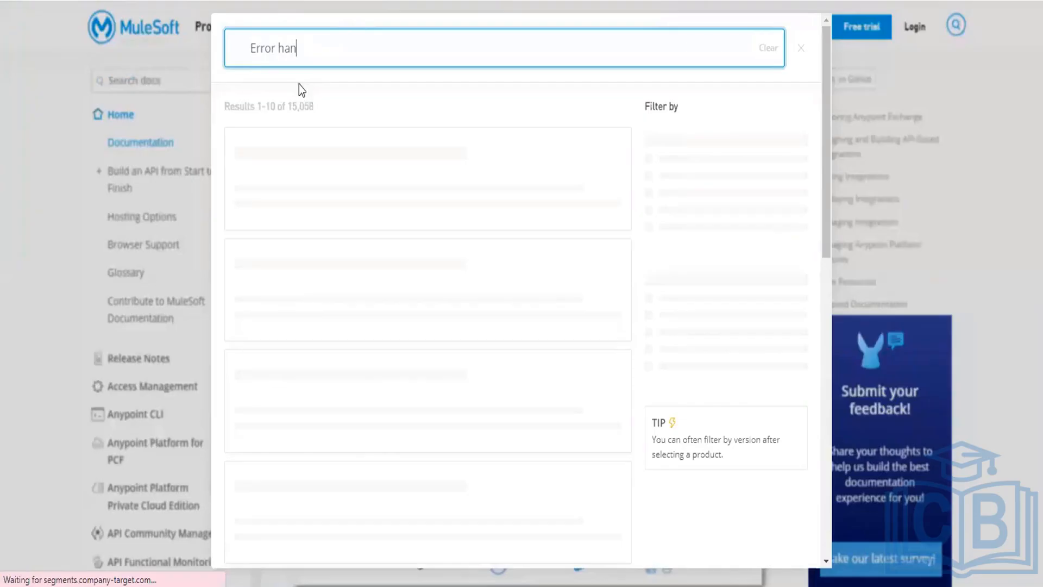
{"action": "type", "text": "n"}
{"action": "key", "text": "Return"}
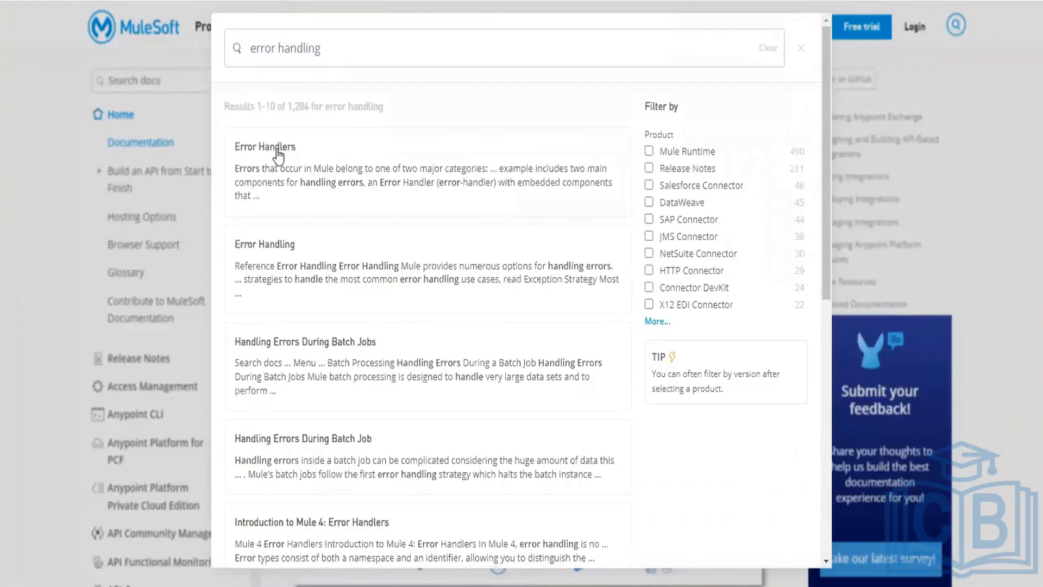
{"action": "left_click", "coordinate": [278, 148]}
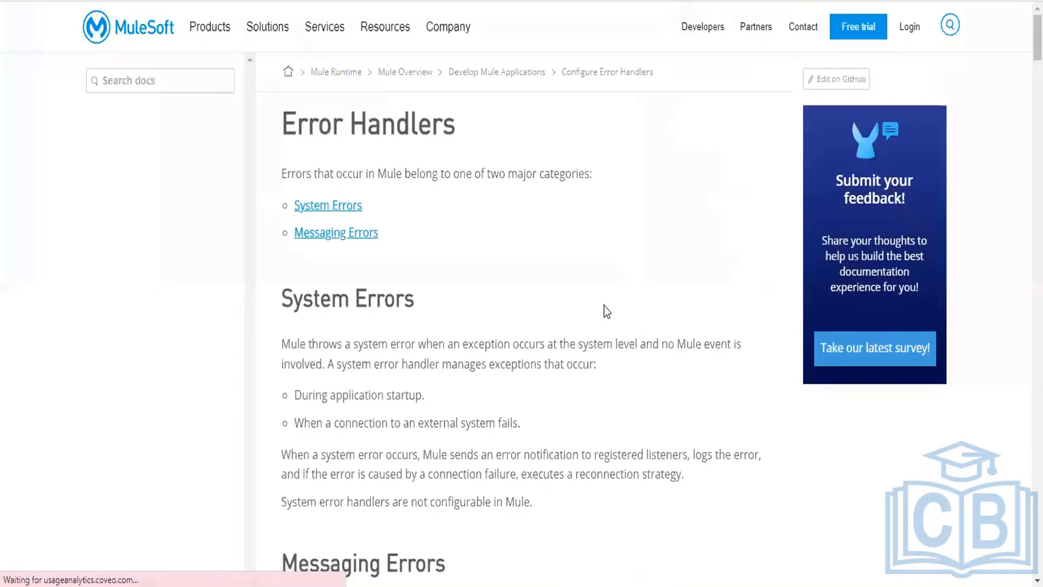
Examine the Error Handlers article's sections on default error handling, On-Error components and global error handler configuration
{"action": "scroll", "coordinate": [607, 311], "scroll_direction": "down", "scroll_amount": 5}
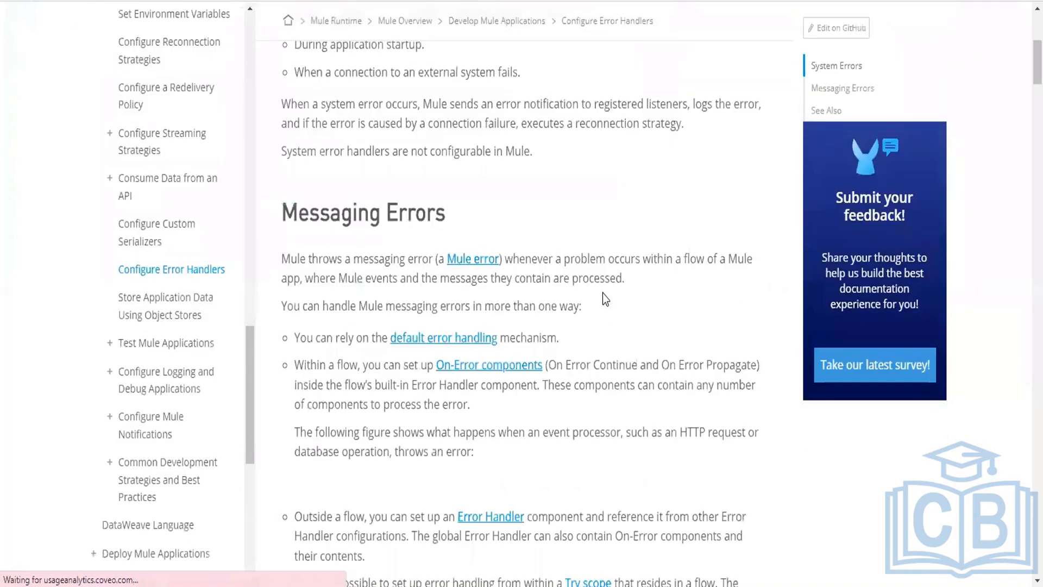
{"action": "scroll", "coordinate": [605, 299], "scroll_direction": "down", "scroll_amount": 7}
{"action": "scroll", "coordinate": [603, 298], "scroll_direction": "down", "scroll_amount": 10}
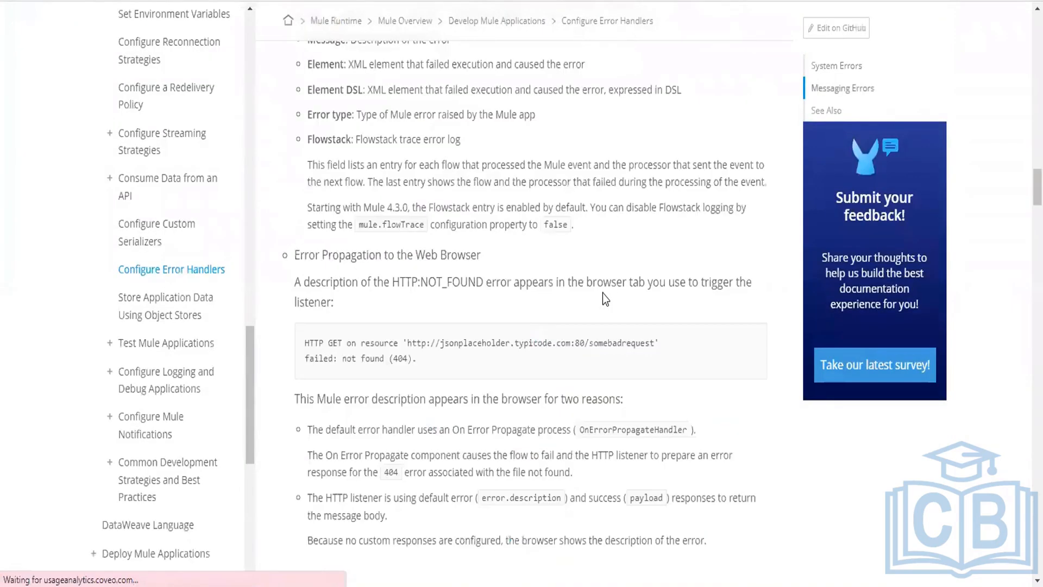
{"action": "scroll", "coordinate": [602, 293], "scroll_direction": "down", "scroll_amount": 15}
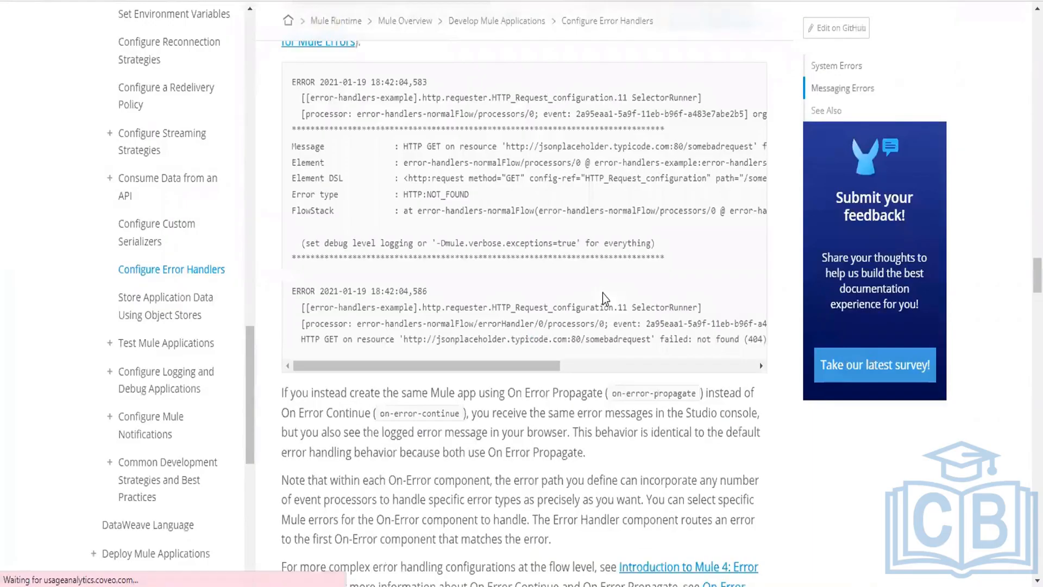
{"action": "scroll", "coordinate": [603, 296], "scroll_direction": "down", "scroll_amount": 10}
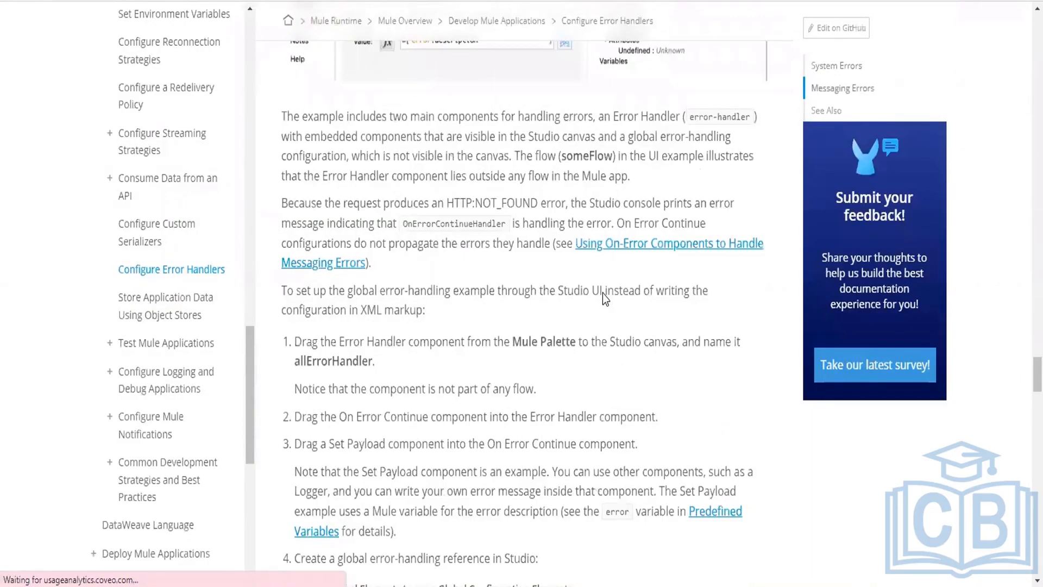
{"action": "scroll", "coordinate": [602, 293], "scroll_direction": "down", "scroll_amount": 15}
{"action": "scroll", "coordinate": [426, 333], "scroll_direction": "up", "scroll_amount": 10}
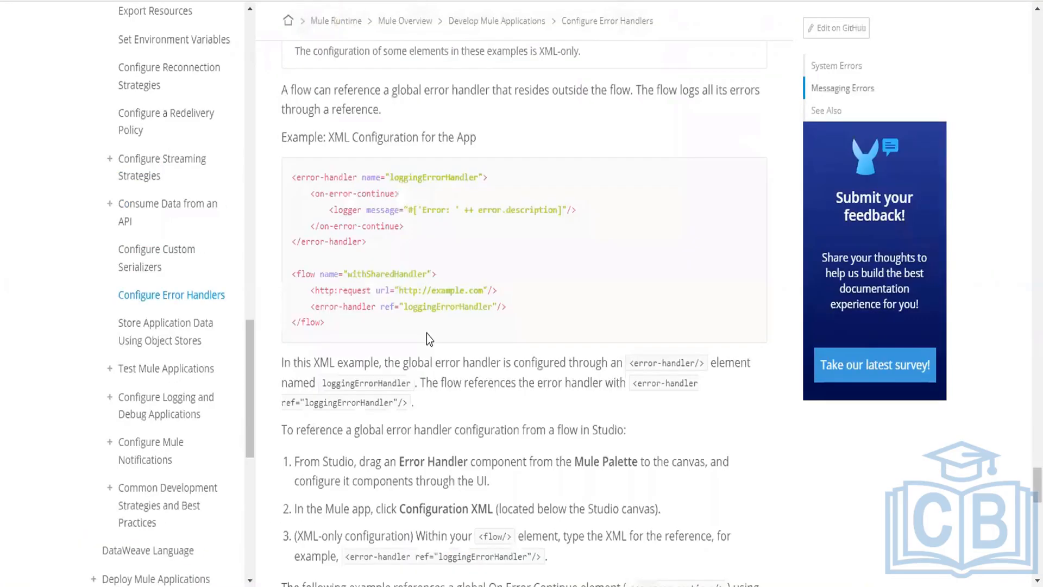
{"action": "scroll", "coordinate": [393, 288], "scroll_direction": "up", "scroll_amount": 5}
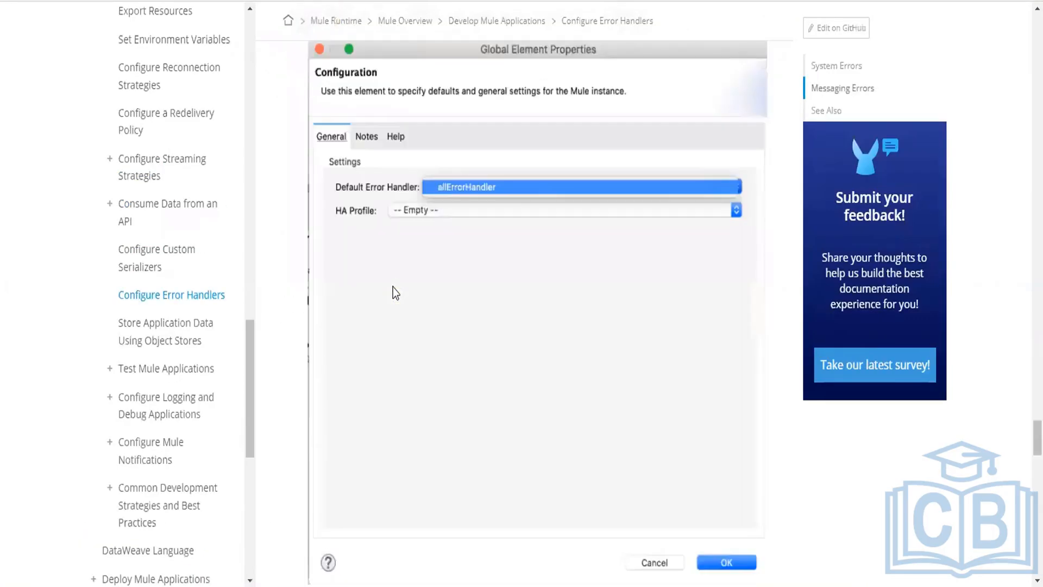
{"action": "scroll", "coordinate": [393, 288], "scroll_direction": "up", "scroll_amount": 8}
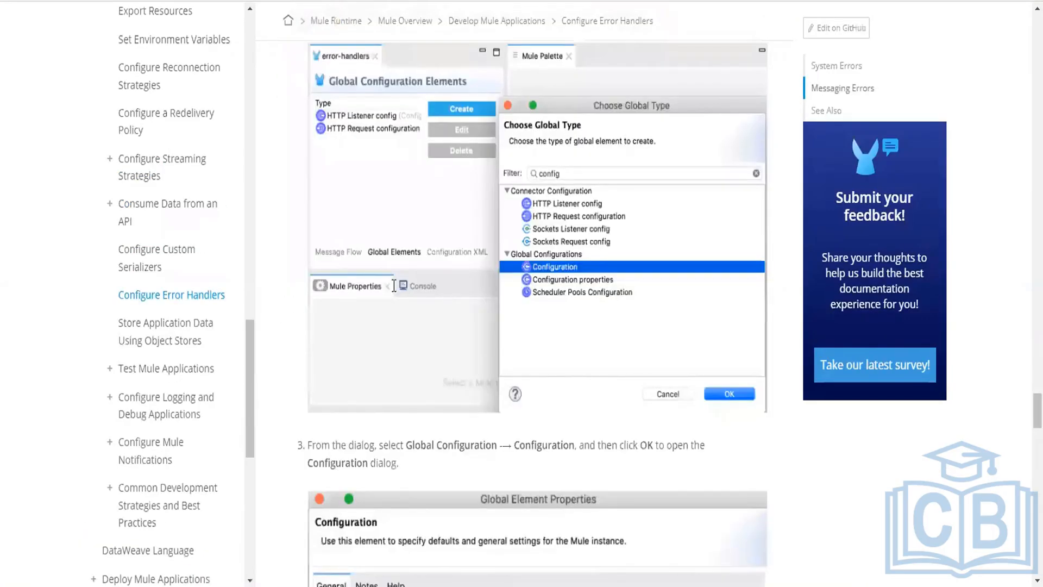
{"action": "scroll", "coordinate": [393, 288], "scroll_direction": "up", "scroll_amount": 10}
{"action": "scroll", "coordinate": [667, 440], "scroll_direction": "up", "scroll_amount": 15}
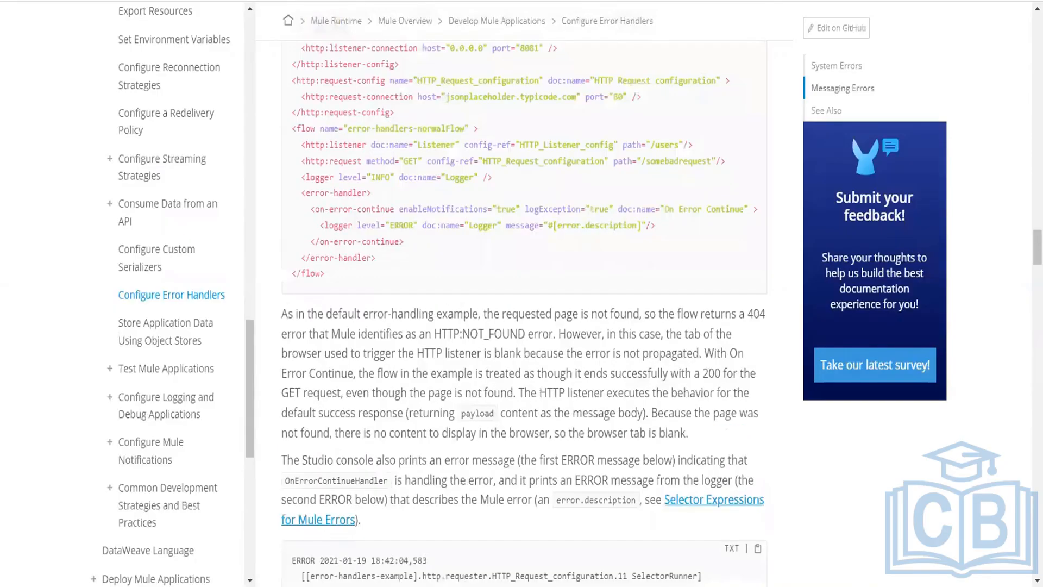
{"action": "scroll", "coordinate": [569, 355], "scroll_direction": "up", "scroll_amount": 15}
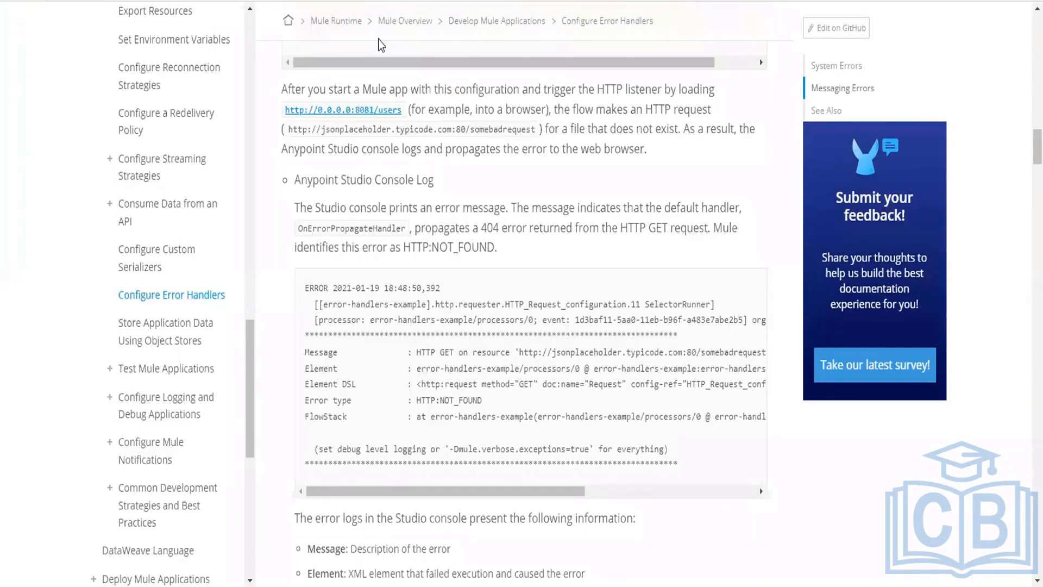
Switch back to Anypoint Studio and delete the DB:BAD_SQL_SYNTAX and ANY On Error Continue scopes from simple_error_handlerFlow
{"action": "key", "text": "alt+Tab"}
{"action": "scroll", "coordinate": [350, 248], "scroll_direction": "down", "scroll_amount": 3}
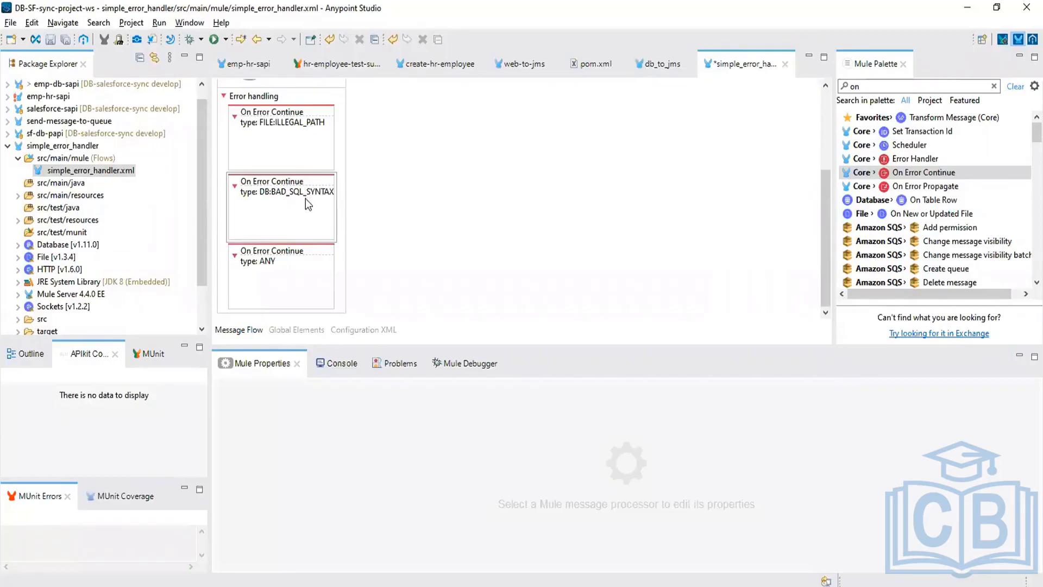
{"action": "left_click", "coordinate": [306, 197]}
{"action": "key", "text": "Delete"}
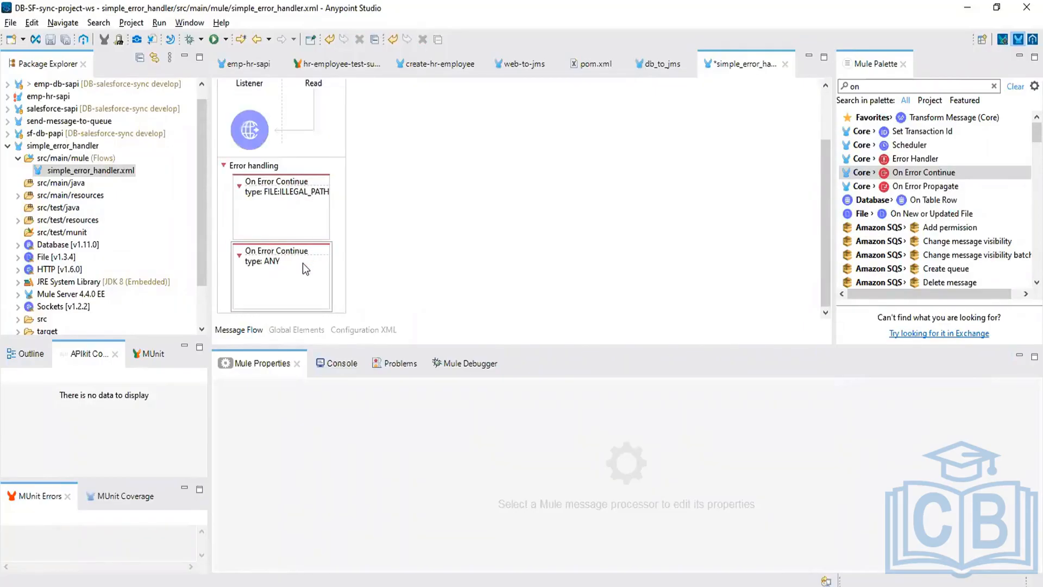
{"action": "left_click", "coordinate": [302, 263]}
{"action": "key", "text": "Delete"}
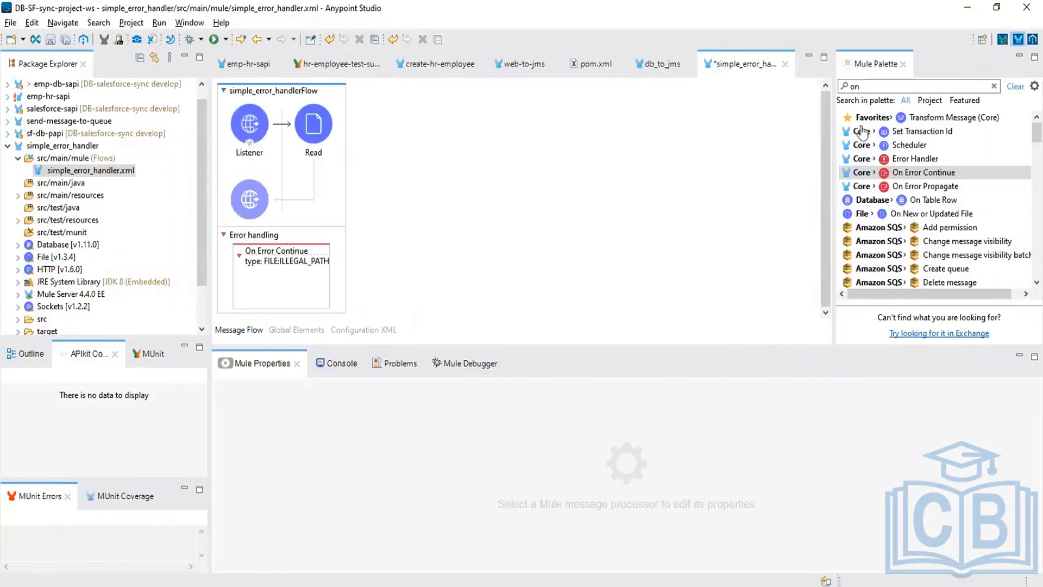
Find the Logger component in the Mule Palette and add it inside the FILE:ILLEGAL_PATH On Error Continue scope
{"action": "left_click", "coordinate": [872, 87]}
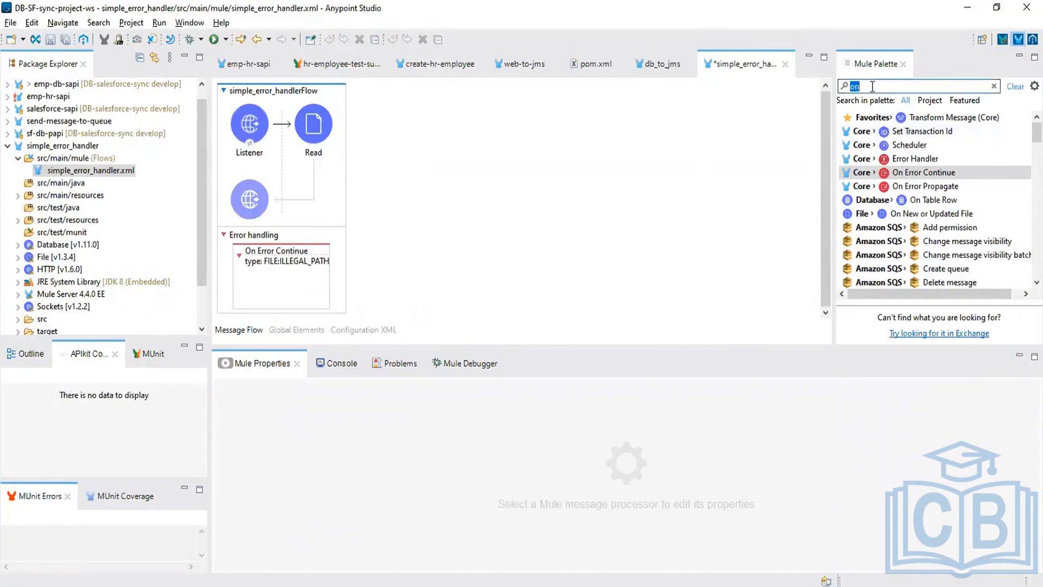
{"action": "type", "text": "lof"}
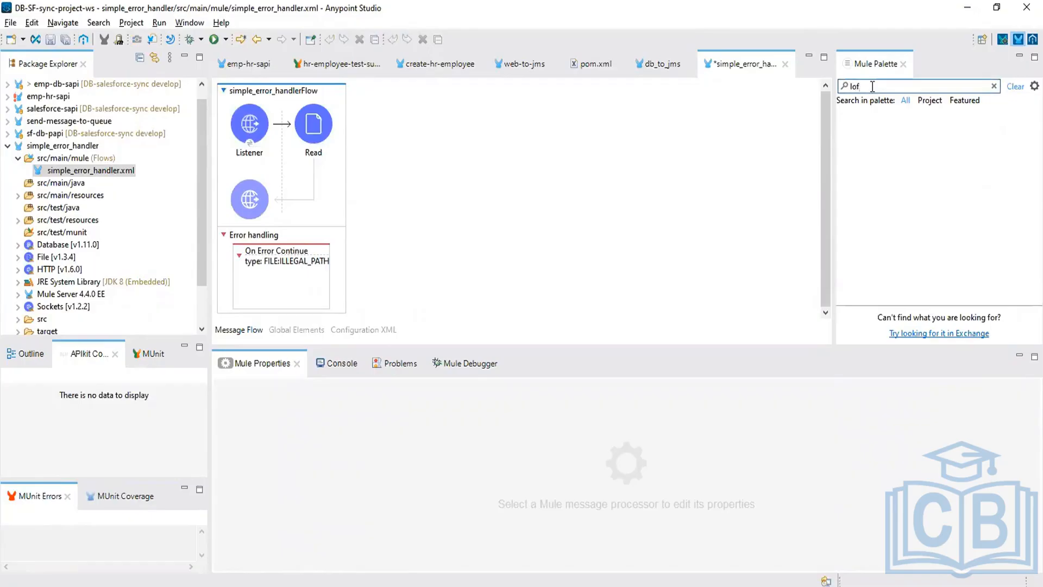
{"action": "key", "text": "BackSpace"}
{"action": "type", "text": "g"}
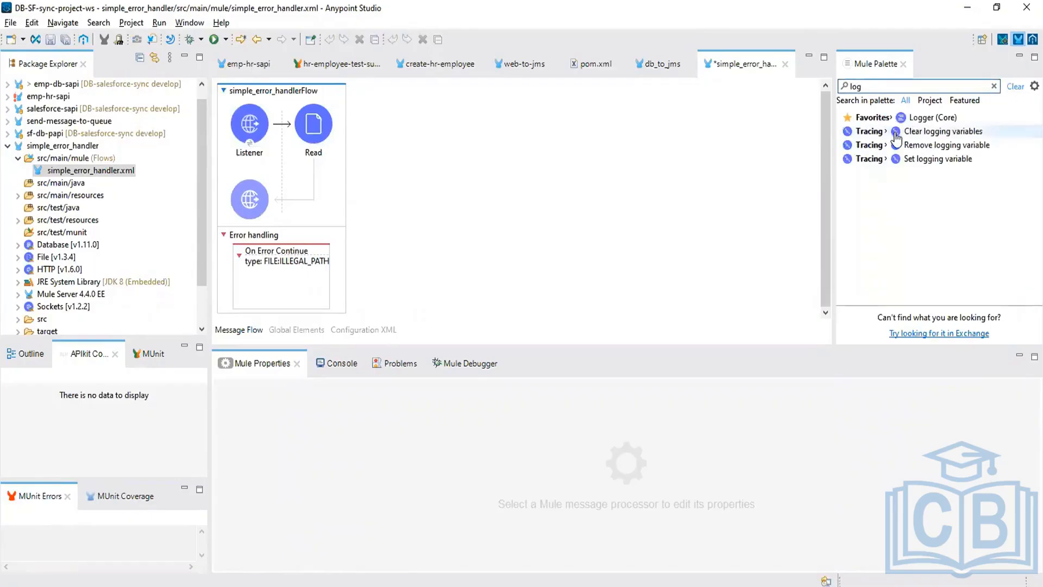
{"action": "left_click_drag", "start_coordinate": [916, 117], "coordinate": [295, 289]}
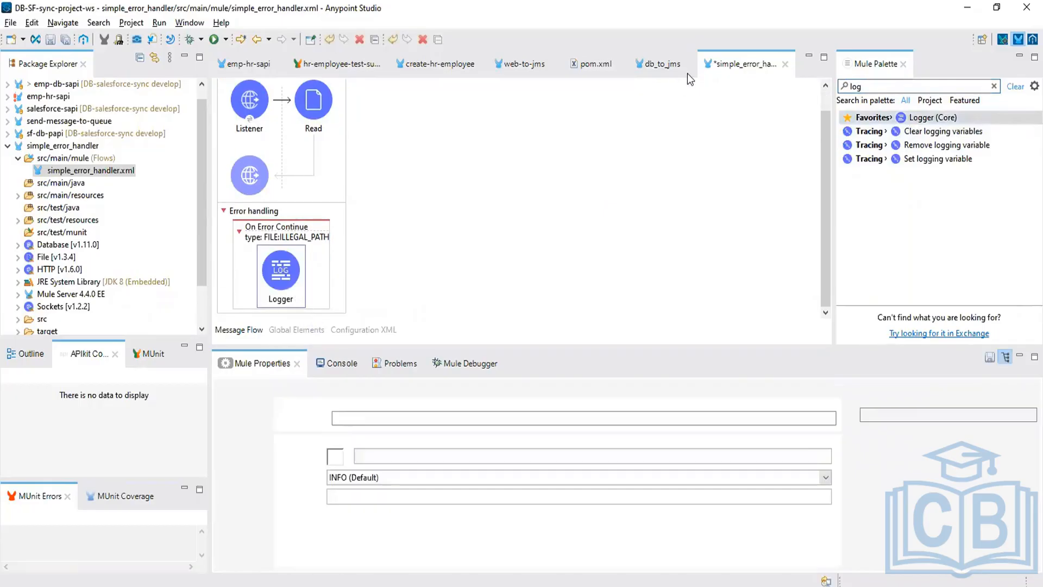
Add a Set Payload after the Logger in the FILE:ILLEGAL_PATH scope, with the literal value "File path not exists"
{"action": "left_click", "coordinate": [896, 87]}
{"action": "type", "text": "set"}
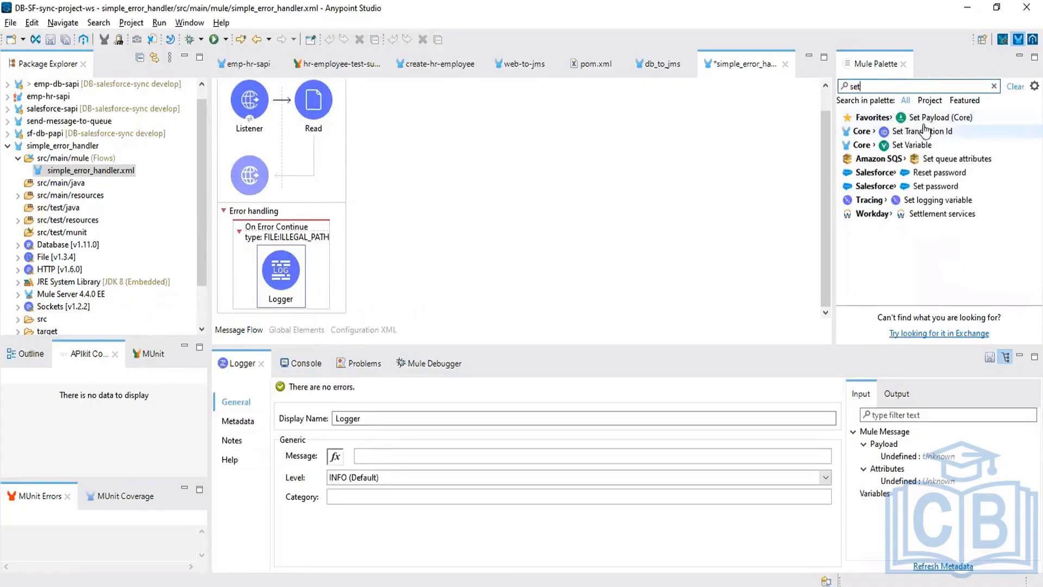
{"action": "left_click_drag", "start_coordinate": [924, 119], "coordinate": [313, 263]}
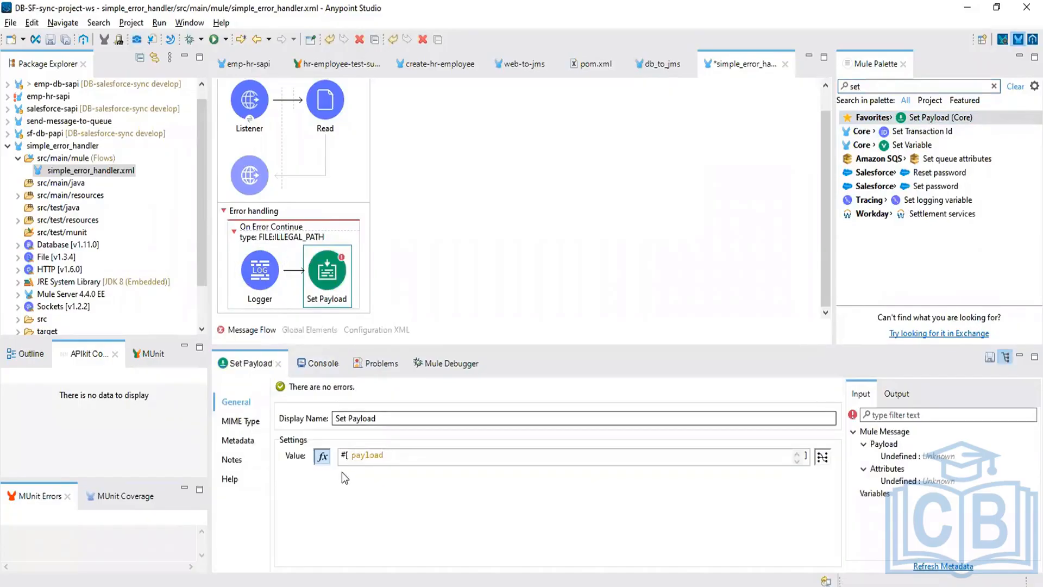
{"action": "left_click", "coordinate": [323, 457]}
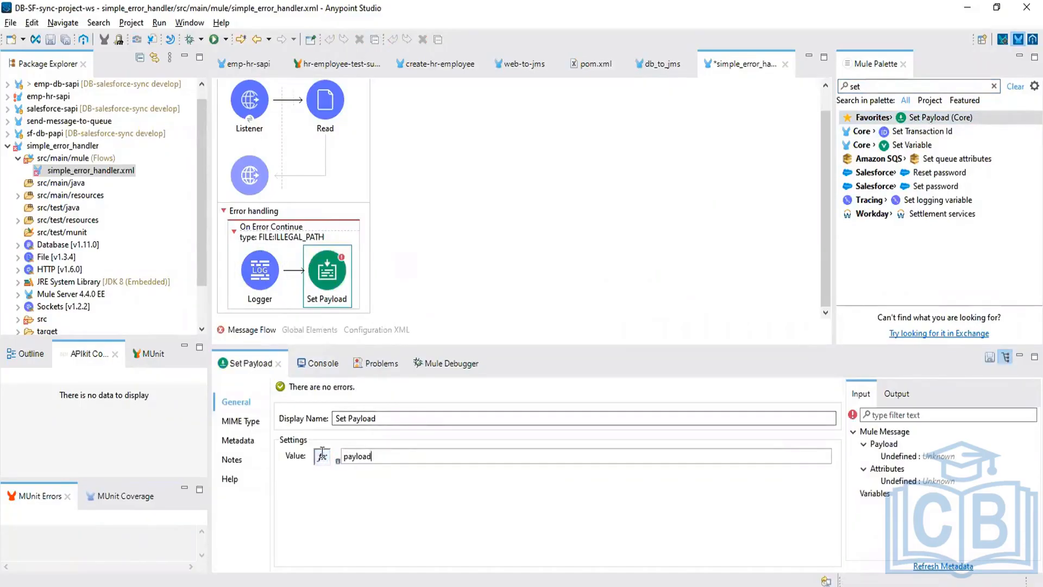
{"action": "left_click", "coordinate": [319, 457]}
{"action": "type", "text": "File path not exists"}
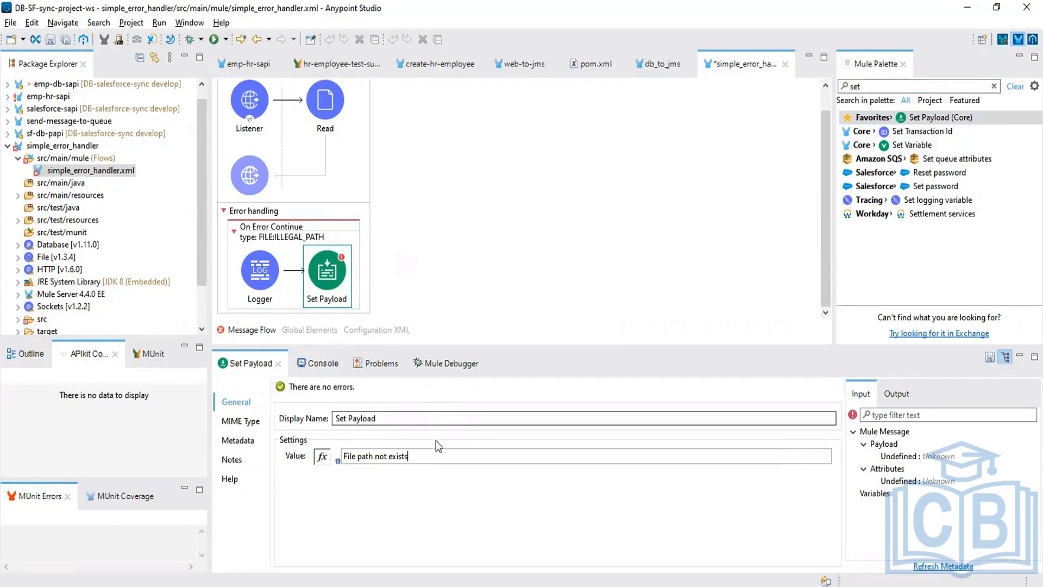
{"action": "left_click_drag", "start_coordinate": [435, 455], "coordinate": [402, 457]}
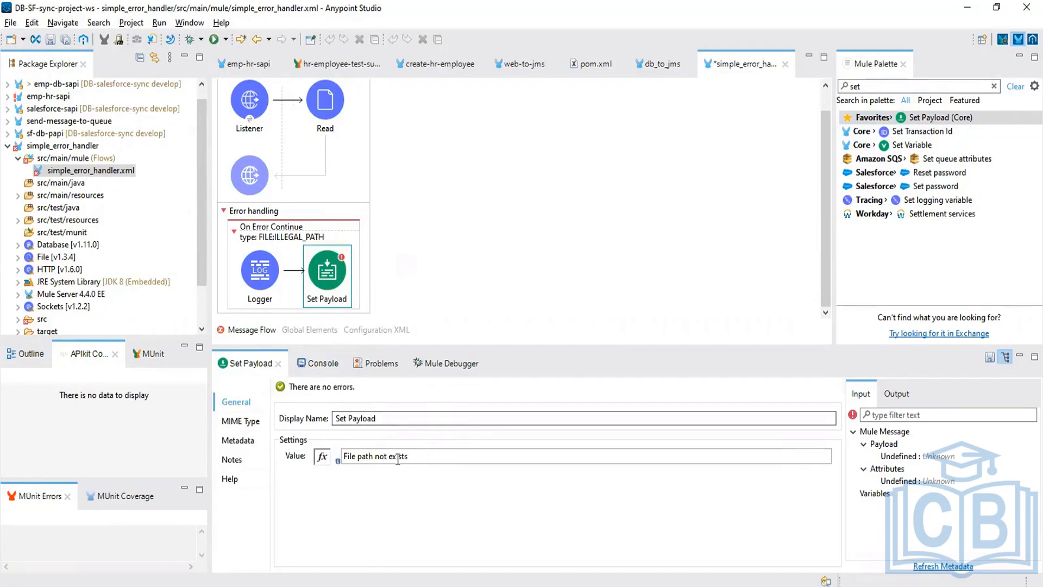
{"action": "left_click_drag", "start_coordinate": [339, 456], "coordinate": [333, 464]}
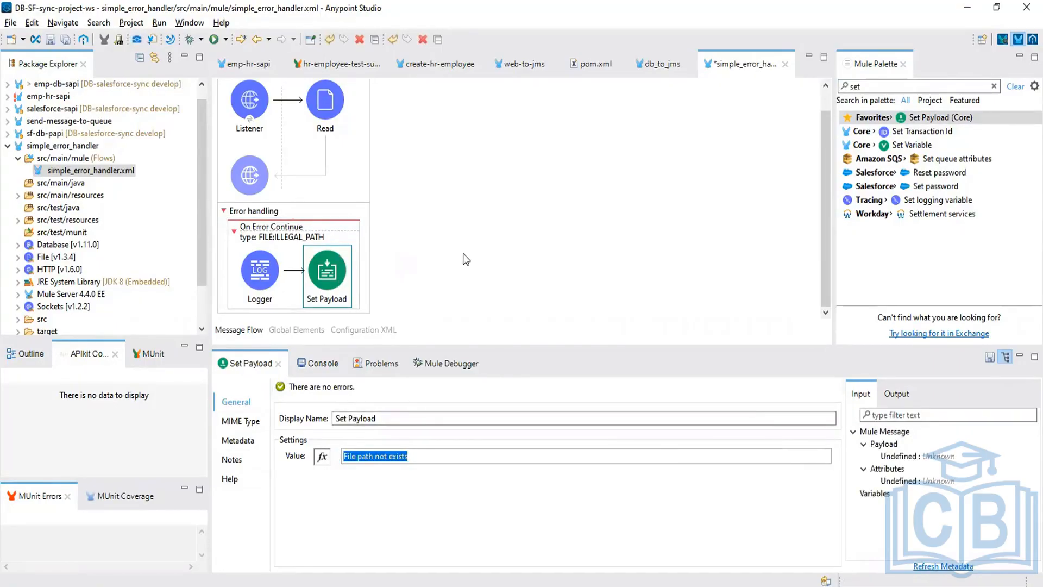
Copy the Set Payload text "File path not exists" into the Logger's message
{"action": "left_click", "coordinate": [291, 311]}
{"action": "left_click", "coordinate": [321, 277]}
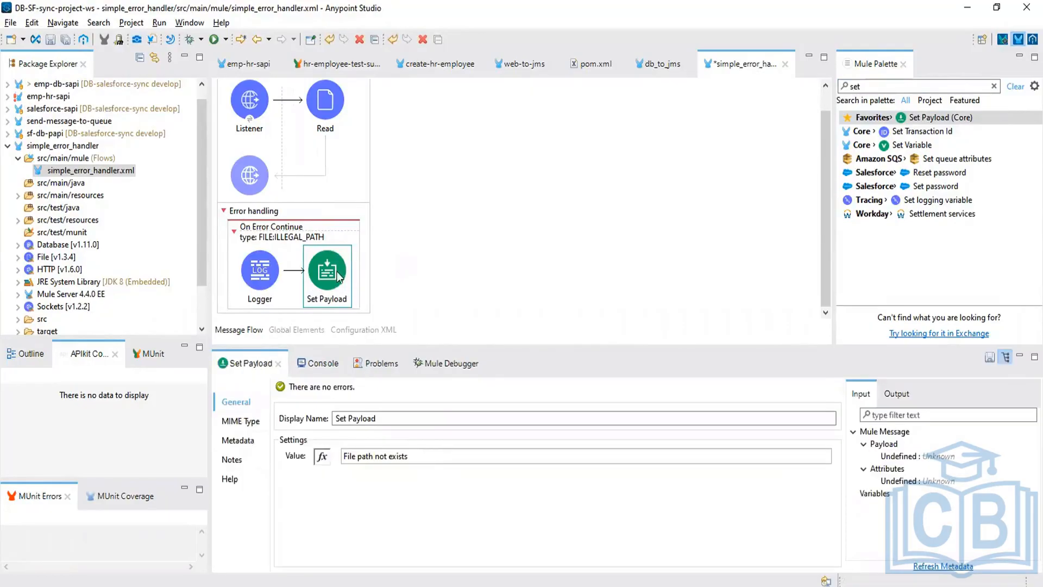
{"action": "left_click", "coordinate": [261, 273]}
{"action": "left_click", "coordinate": [321, 455]}
{"action": "key", "text": "ctrl+c"}
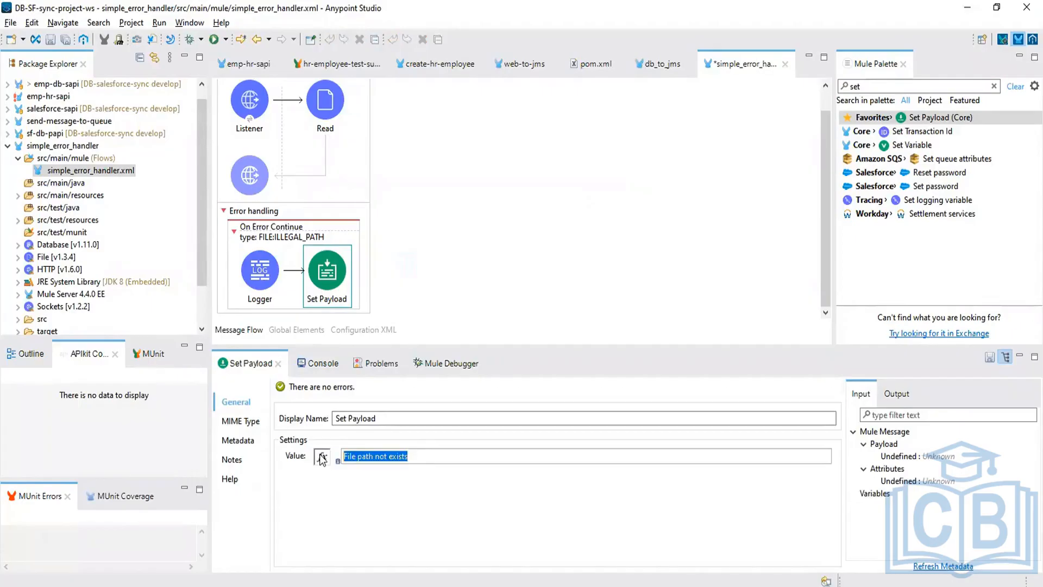
{"action": "left_click", "coordinate": [255, 278]}
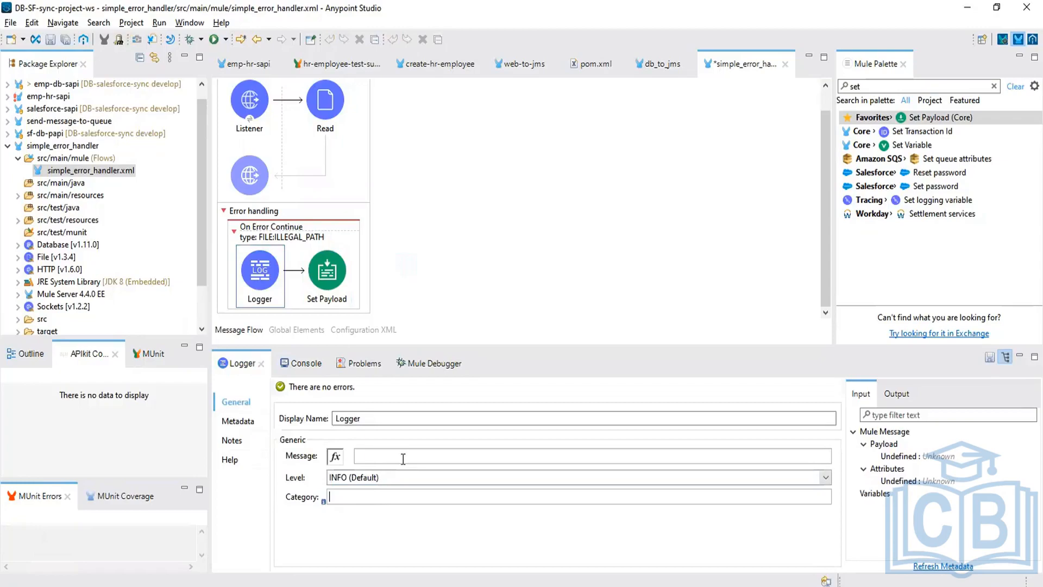
{"action": "left_click", "coordinate": [400, 457]}
{"action": "key", "text": "ctrl+v"}
{"action": "left_click_drag", "start_coordinate": [438, 460], "coordinate": [337, 460]}
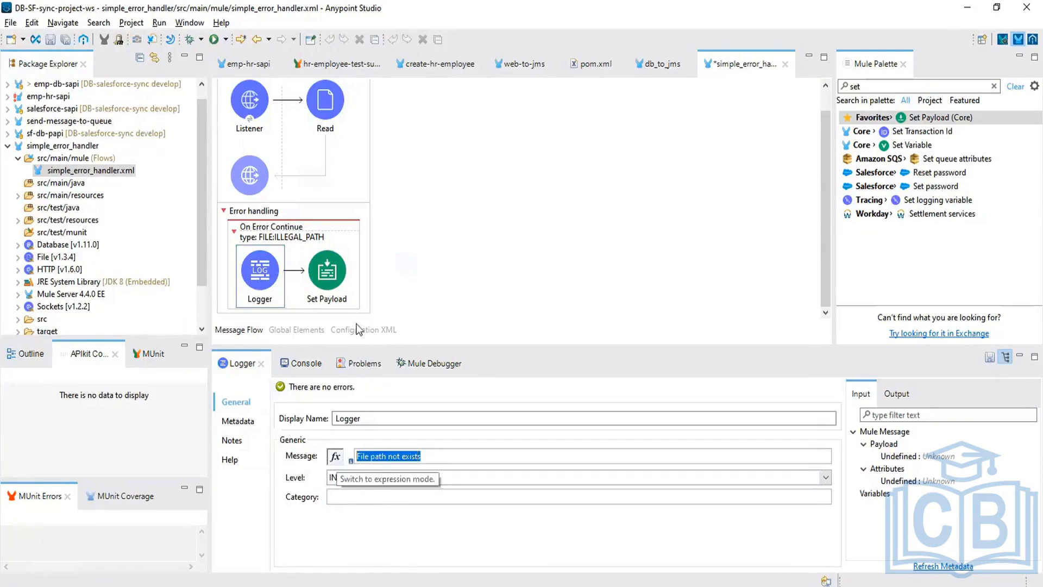
Replace the Set Payload value with "Please verify the file name"
{"action": "left_click", "coordinate": [330, 270]}
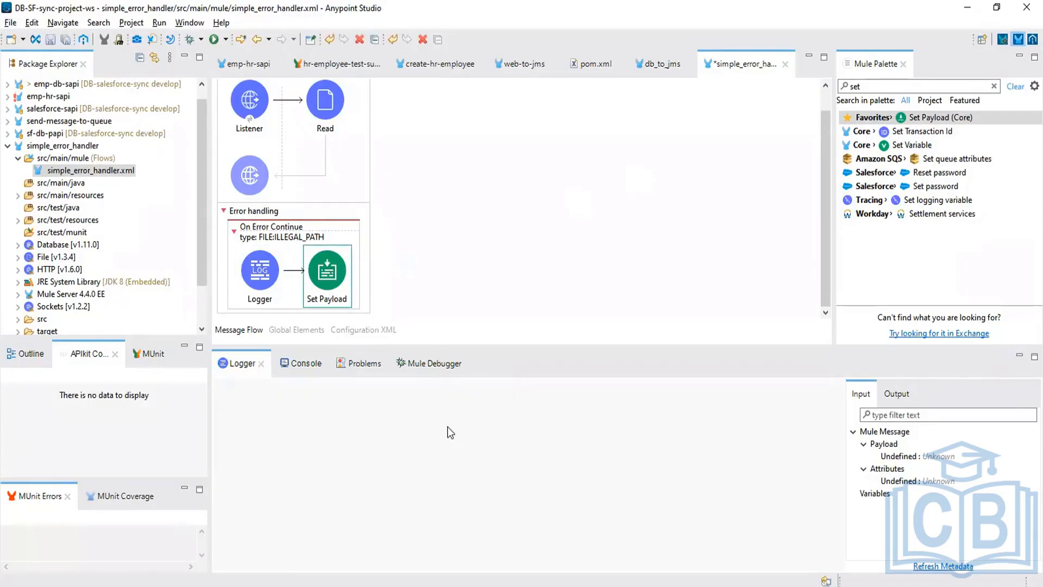
{"action": "left_click_drag", "start_coordinate": [423, 457], "coordinate": [338, 456]}
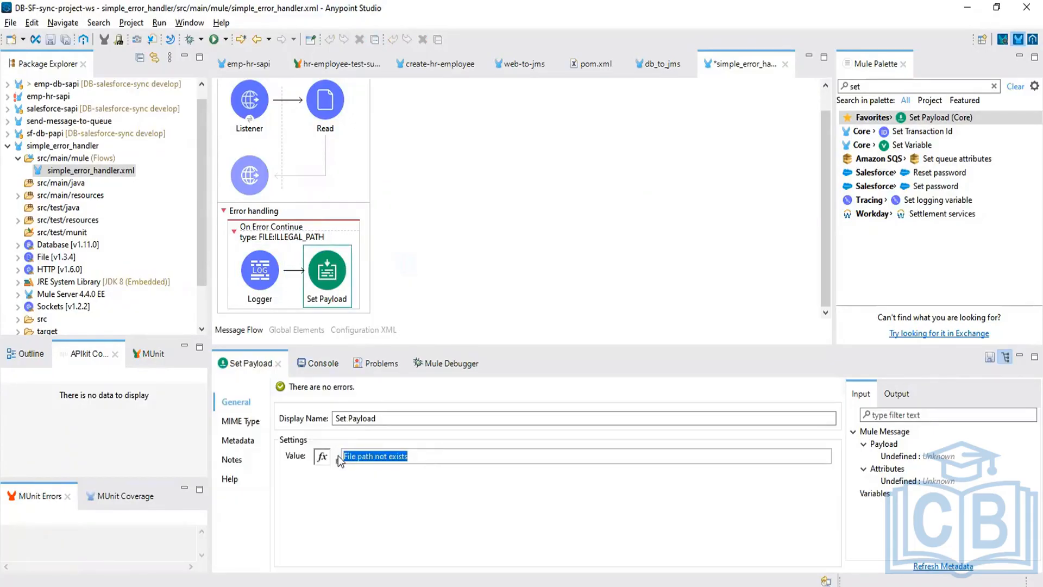
{"action": "type", "text": "Please verify the file name"}
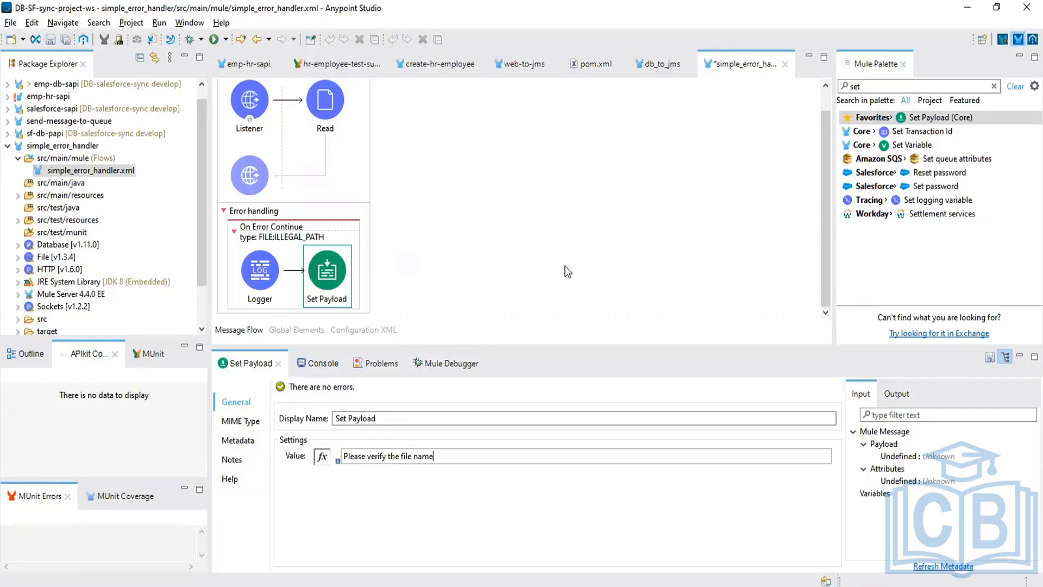
Check the Read operation's file path, then save the flow and run simple_error_handler in place of the already running application
{"action": "left_click", "coordinate": [326, 118]}
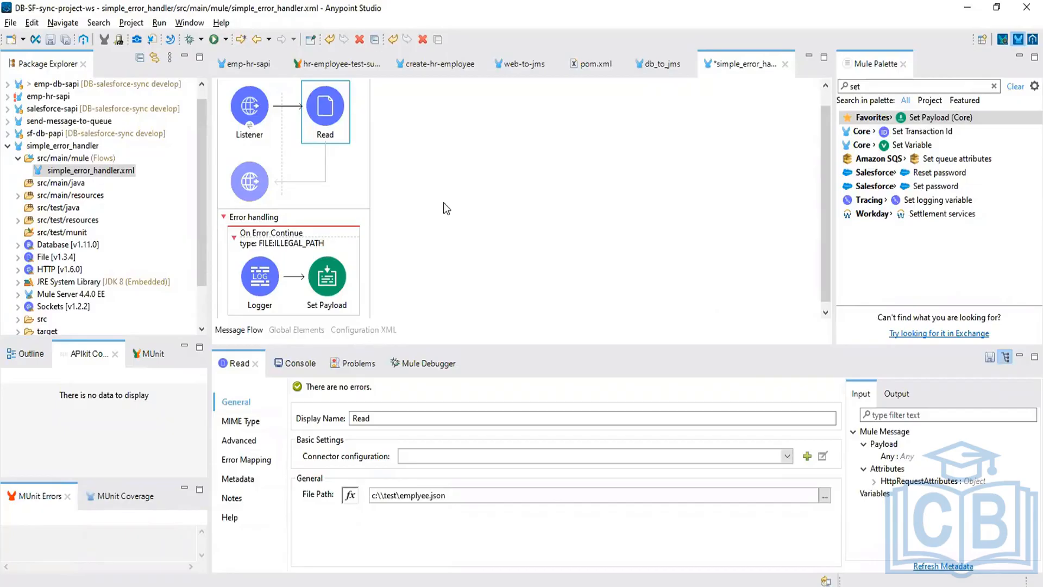
{"action": "left_click", "coordinate": [52, 37]}
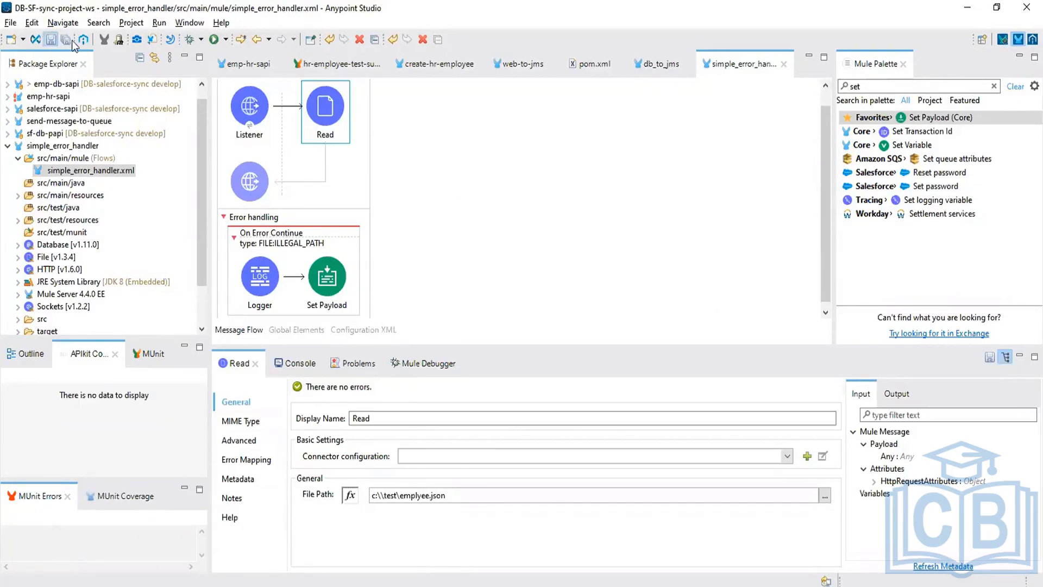
{"action": "right_click", "coordinate": [481, 154]}
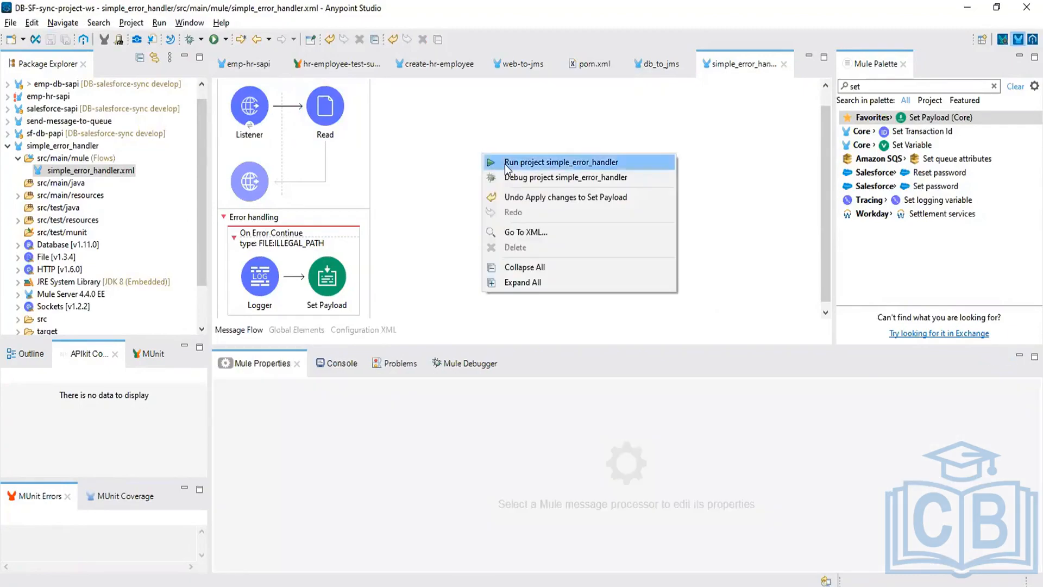
{"action": "left_click", "coordinate": [505, 163]}
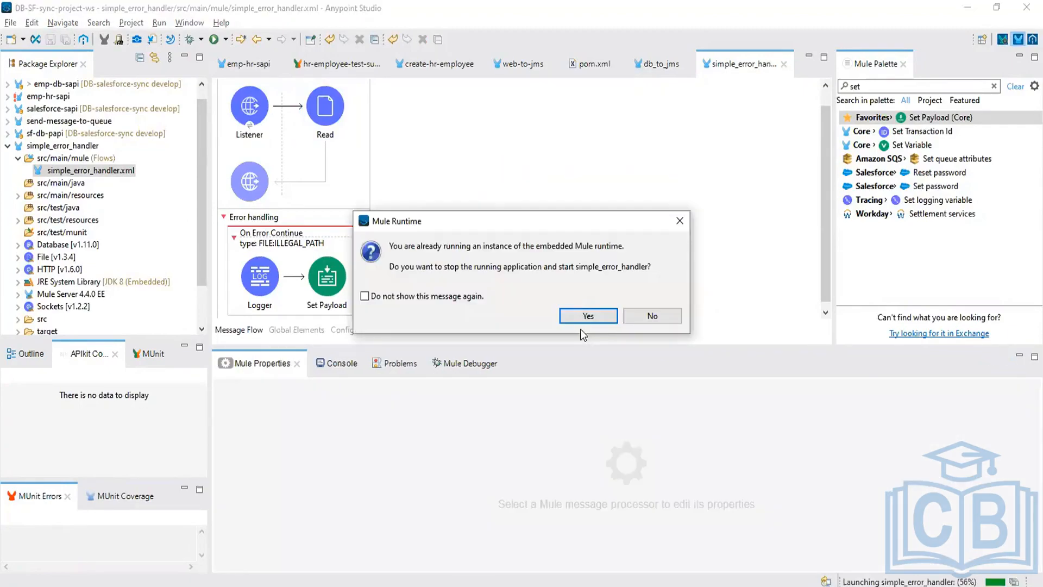
{"action": "left_click", "coordinate": [579, 317]}
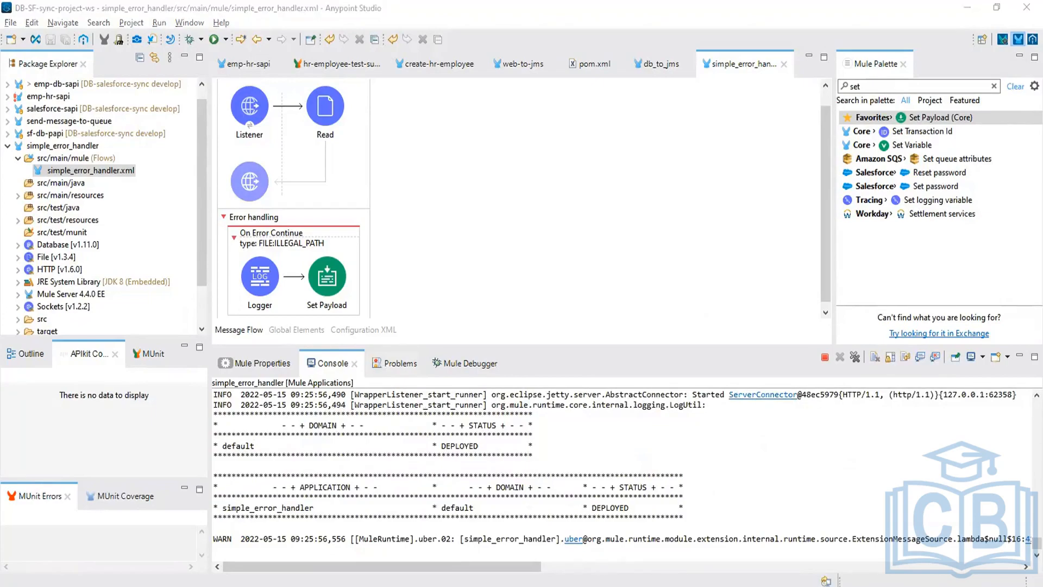
{"action": "key", "text": "alt+Tab"}
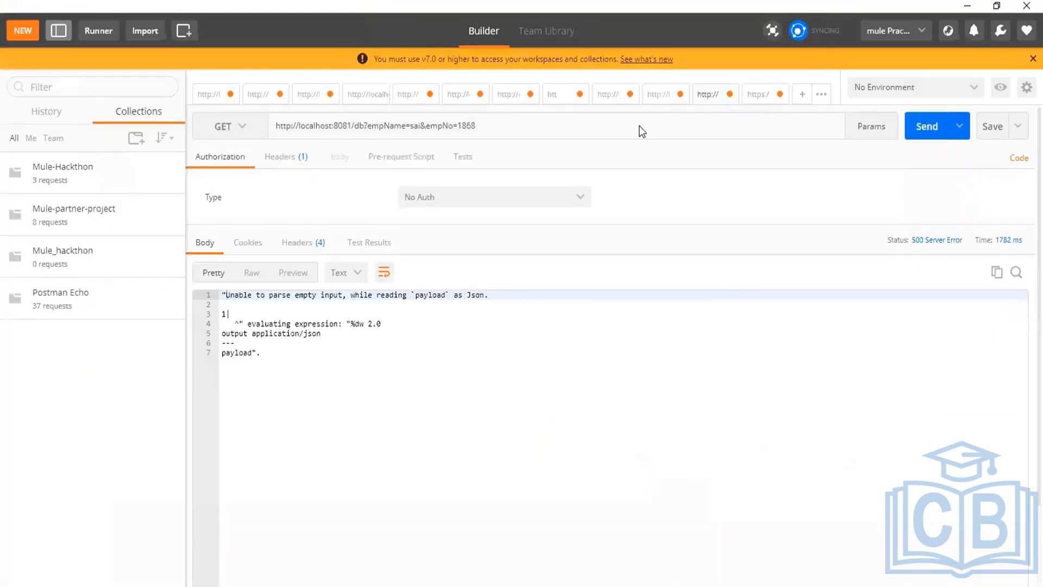
{"action": "key", "text": "BackSpace"}
{"action": "key", "text": "BackSpace"}
{"action": "key", "text": "BackSpace"}
{"action": "key", "text": "BackSpace"}
{"action": "key", "text": "BackSpace"}
{"action": "key", "text": "BackSpace"}
{"action": "key", "text": "BackSpace"}
{"action": "key", "text": "BackSpace"}
{"action": "key", "text": "BackSpace"}
{"action": "key", "text": "BackSpace"}
{"action": "key", "text": "BackSpace"}
{"action": "key", "text": "BackSpace"}
{"action": "key", "text": "BackSpace"}
{"action": "key", "text": "BackSpace"}
{"action": "key", "text": "BackSpace"}
{"action": "key", "text": "BackSpace"}
{"action": "key", "text": "BackSpace"}
{"action": "key", "text": "BackSpace"}
{"action": "key", "text": "BackSpace"}
{"action": "key", "text": "BackSpace"}
{"action": "key", "text": "BackSpace"}
{"action": "key", "text": "BackSpace"}
{"action": "key", "text": "alt+Tab"}
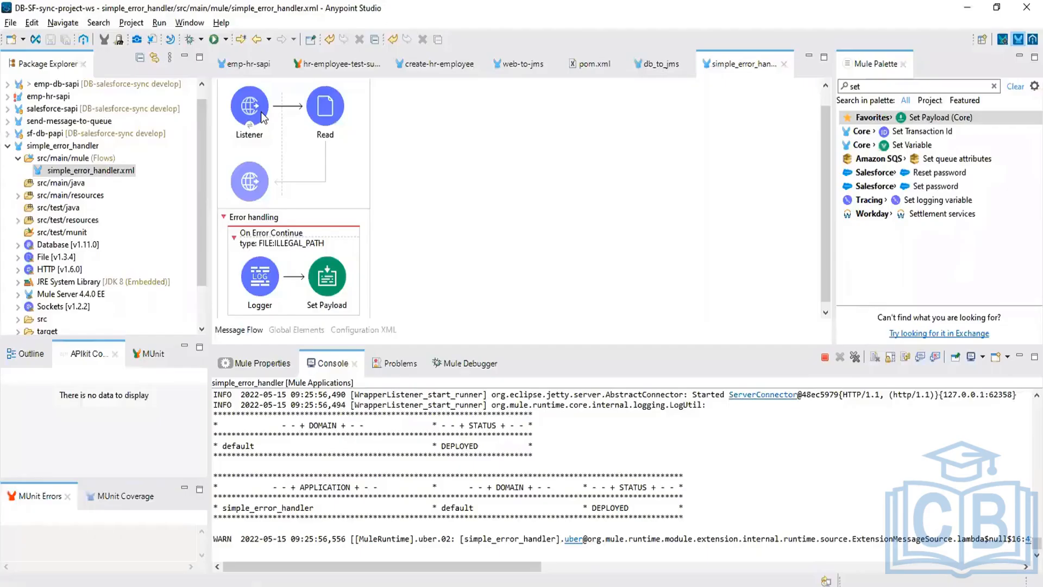
{"action": "left_click", "coordinate": [261, 112]}
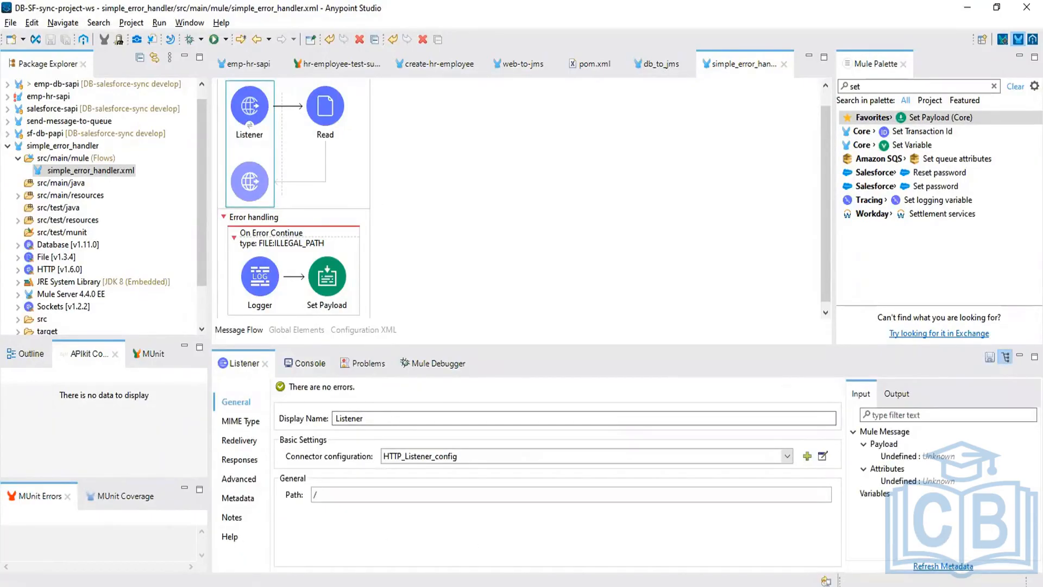
{"action": "key", "text": "alt+Tab"}
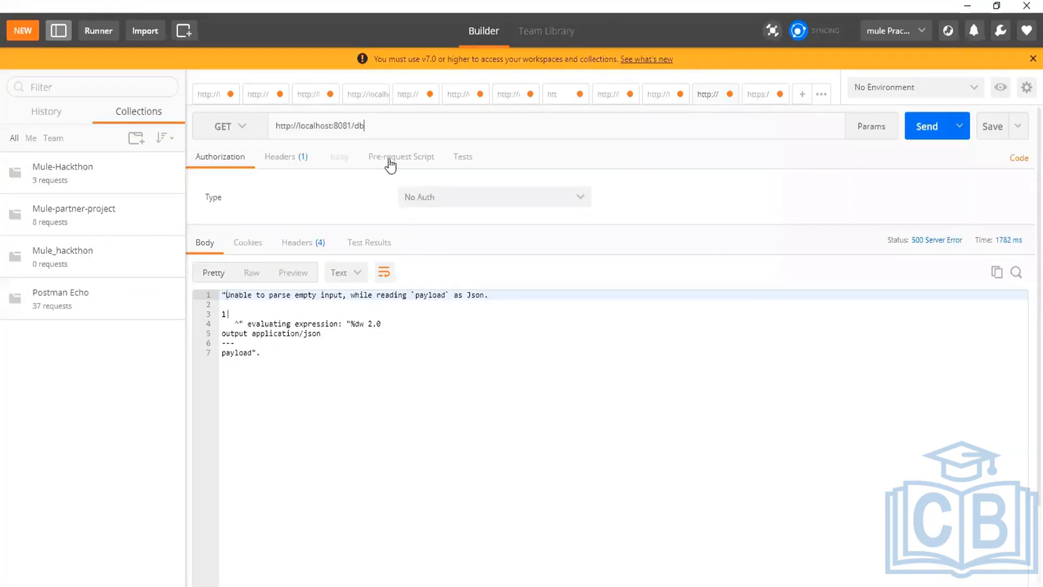
{"action": "key", "text": "BackSpace"}
{"action": "key", "text": "BackSpace"}
{"action": "left_click", "coordinate": [928, 131]}
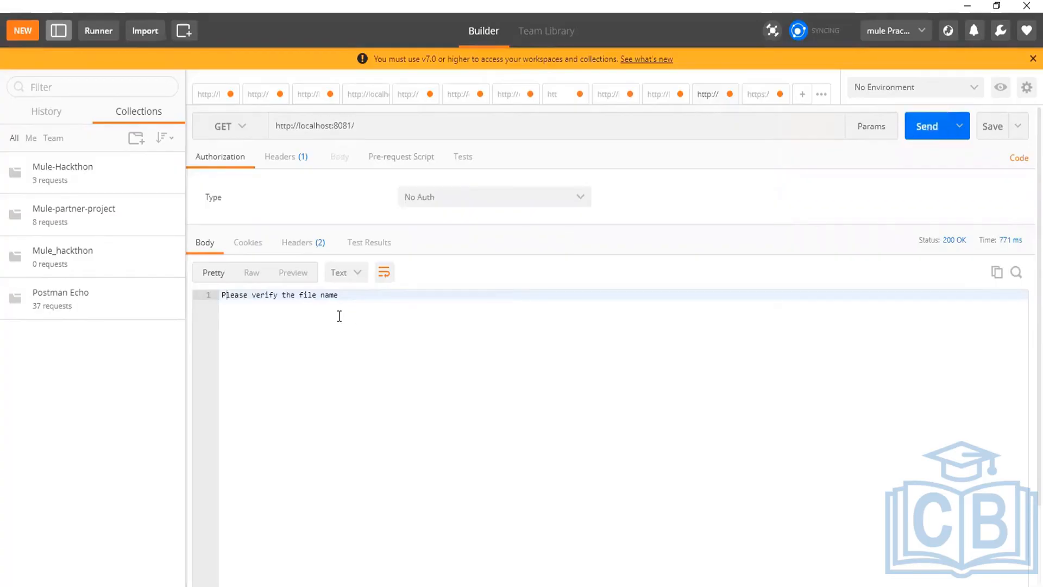
Highlight the response text in Postman, then switch to Anypoint Studio and open the error scope's Set Payload to compare
{"action": "left_click_drag", "start_coordinate": [345, 302], "coordinate": [221, 297]}
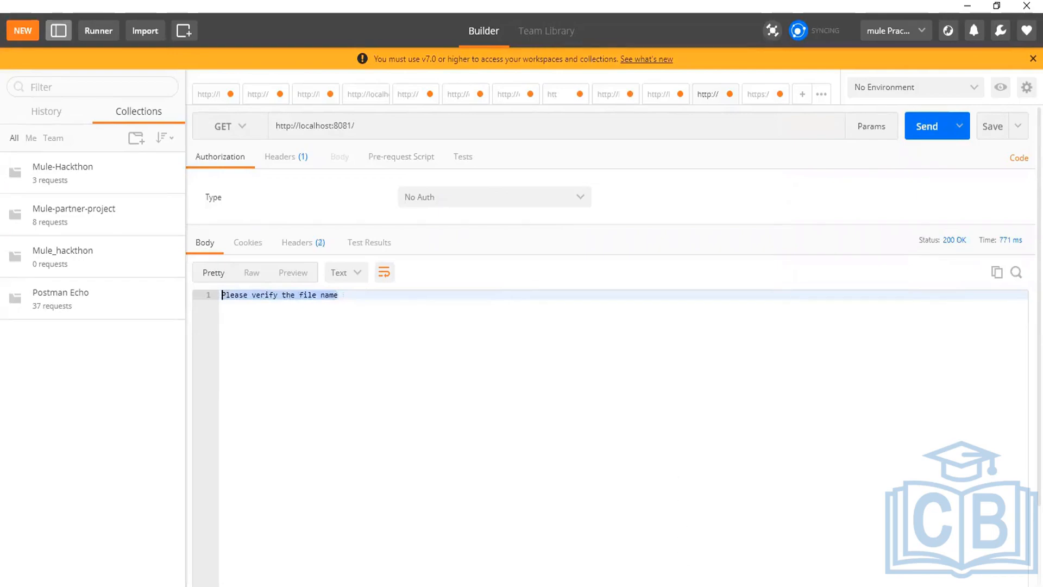
{"action": "key", "text": "alt+Tab"}
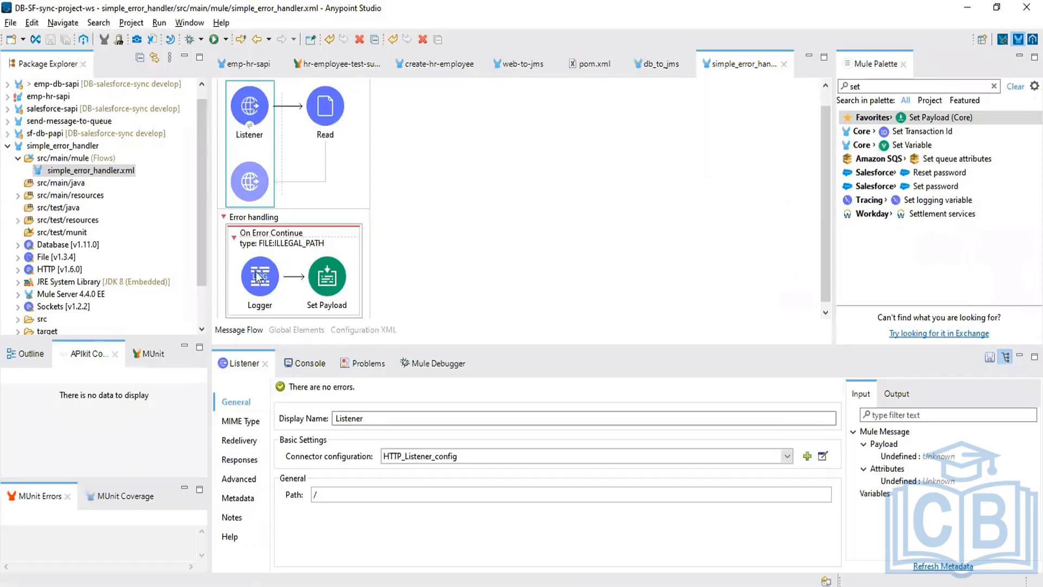
{"action": "left_click", "coordinate": [323, 279]}
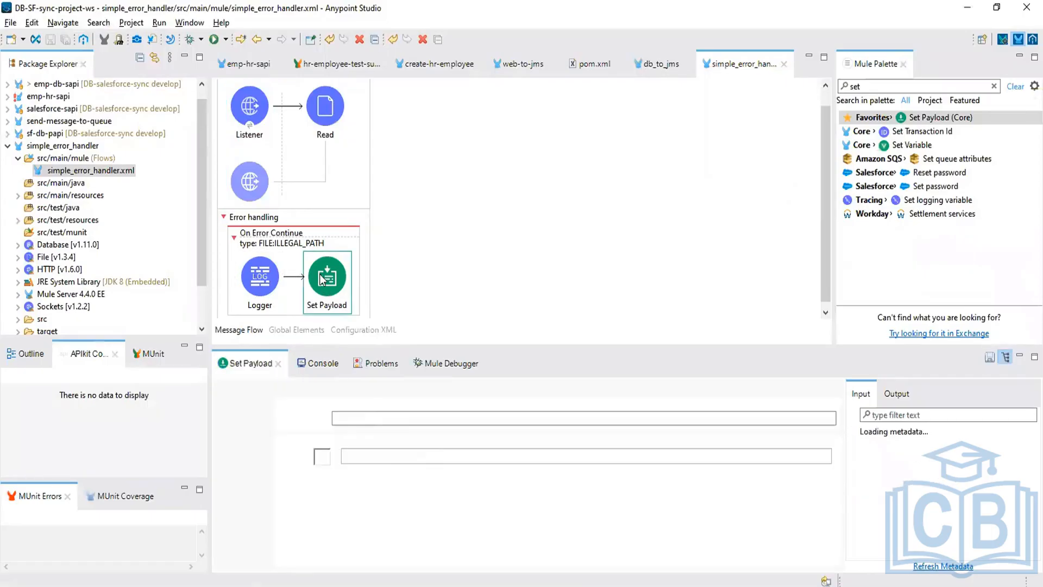